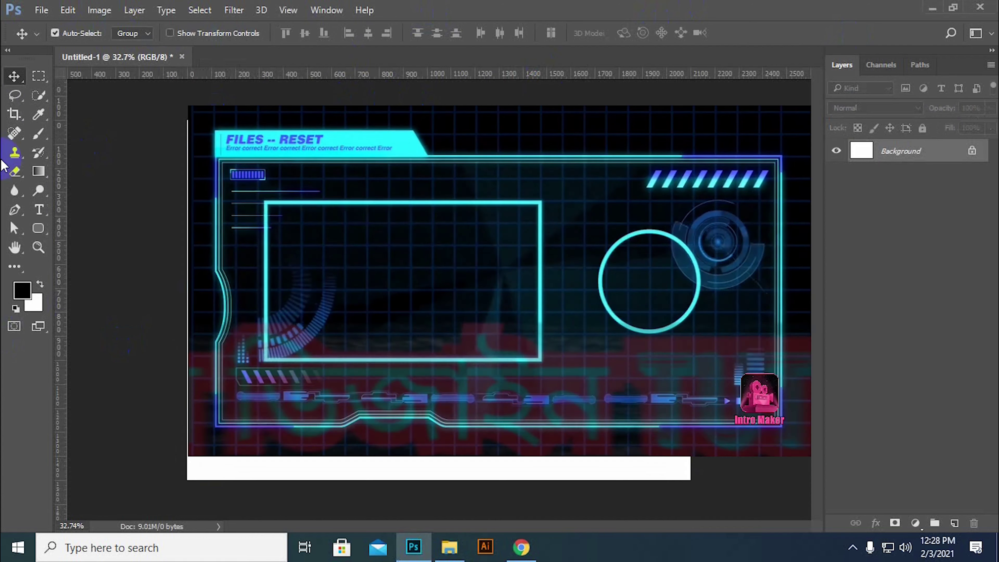
Step: Select the Horizontal Type tool, with Tahoma Regular 300 pt set
left_click(40, 213)
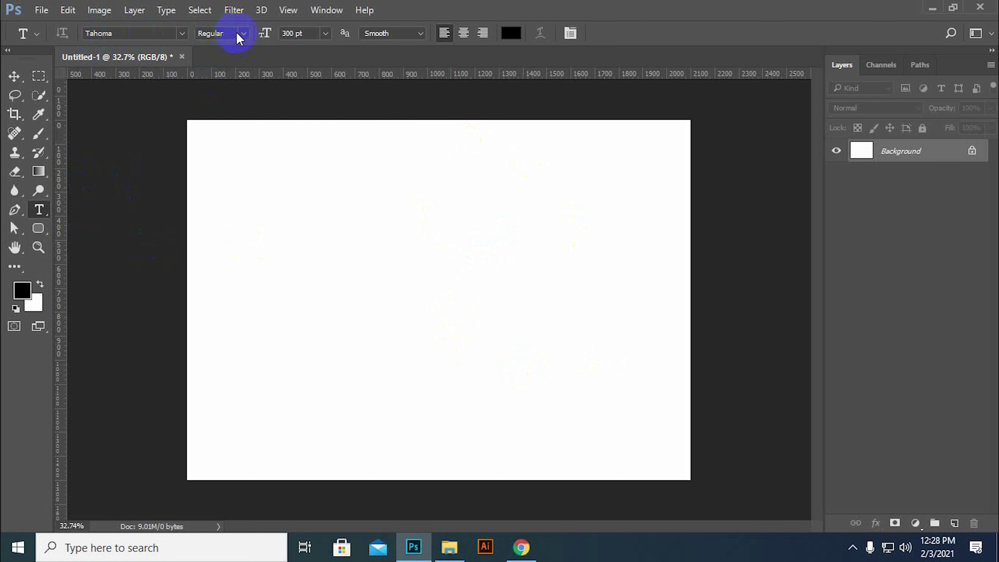
Step: Set the type style to Tahoma Bold, keeping Smooth anti-aliasing
left_click(244, 34)
left_click(245, 60)
left_click(405, 33)
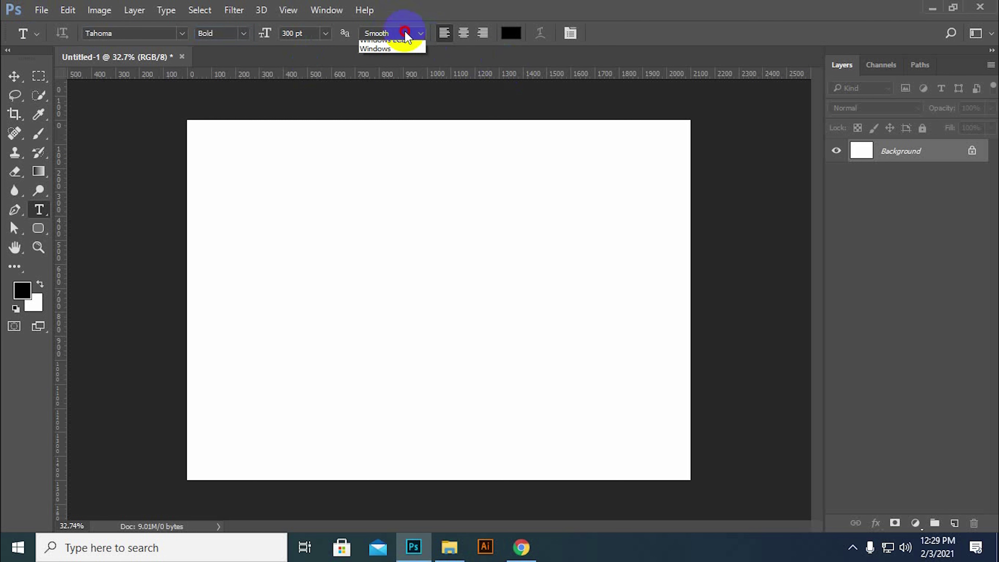
left_click(378, 87)
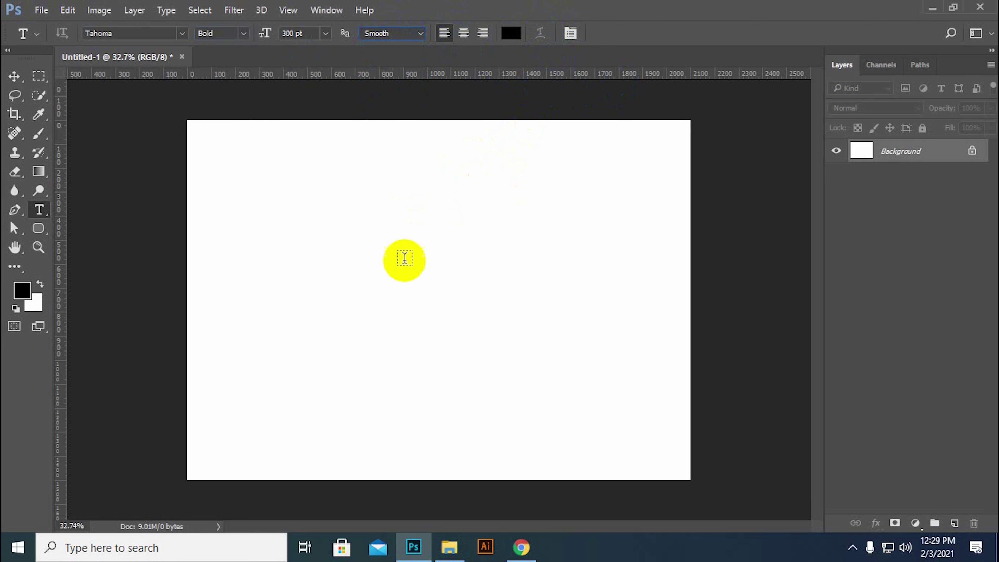
Step: Collapse the Character and Paragraph panels and dock them in the workspace
left_click(570, 35)
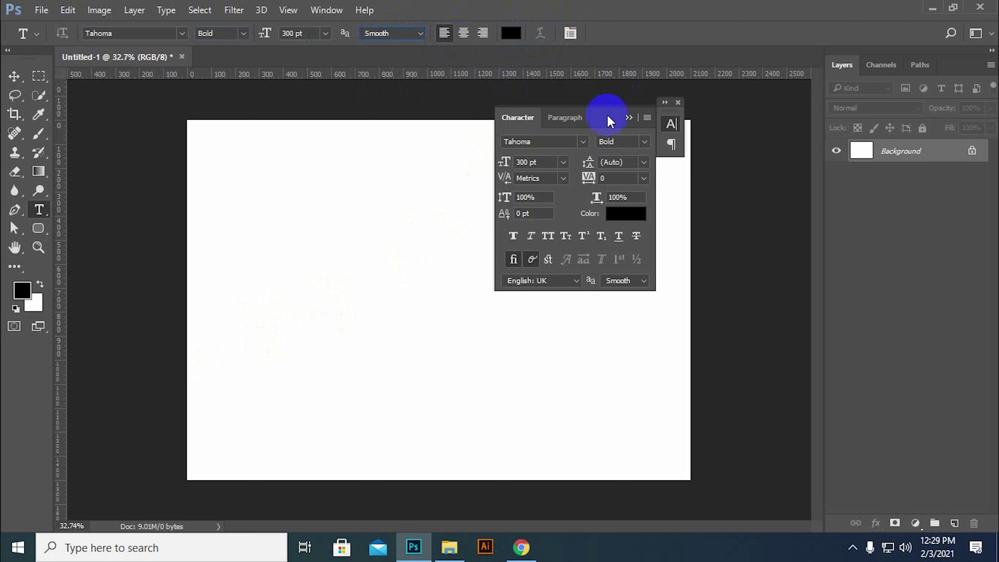
left_click(629, 117)
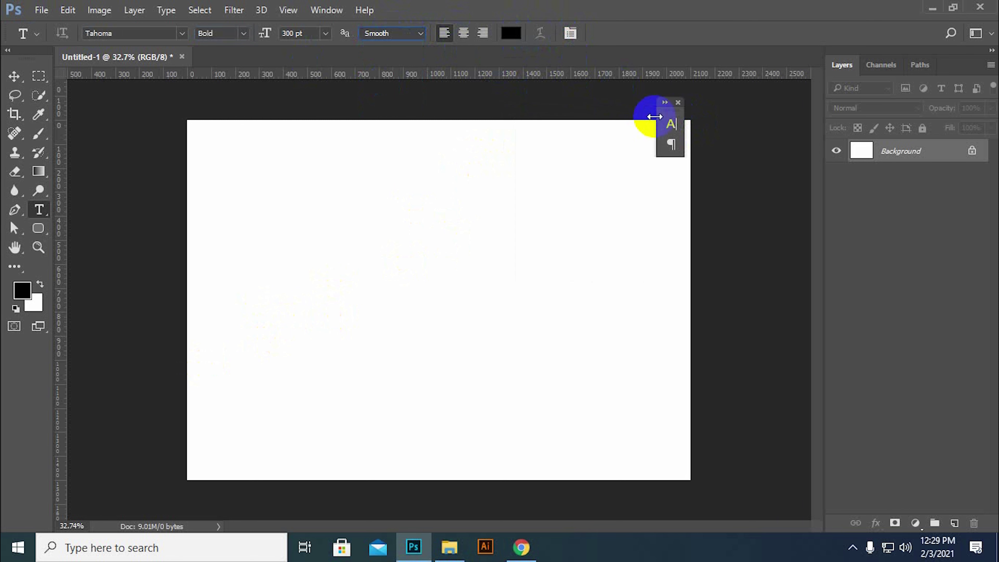
left_click_drag(679, 116, 809, 142)
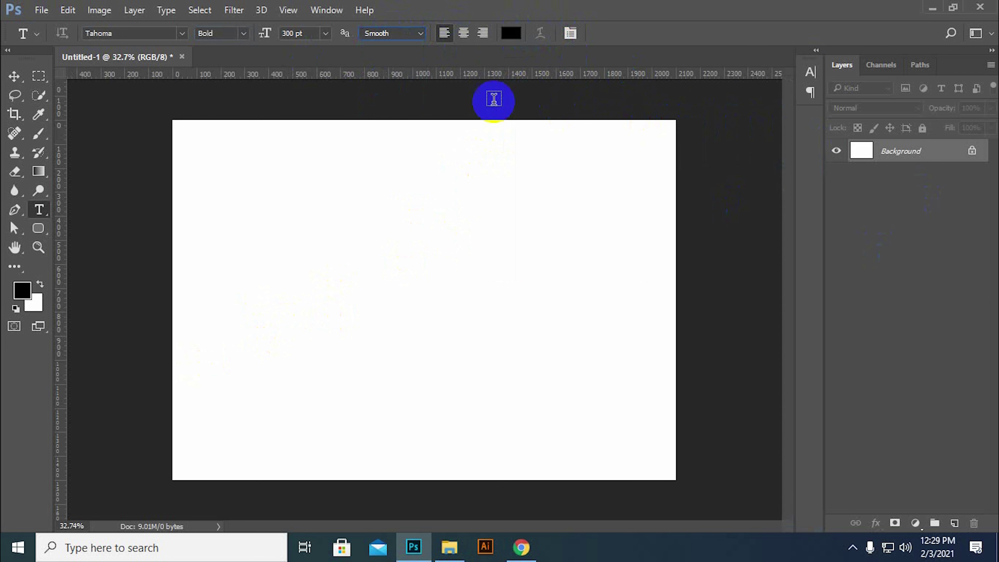
Step: Type a bold black letter 'a' left of centre and commit it
left_click(253, 282)
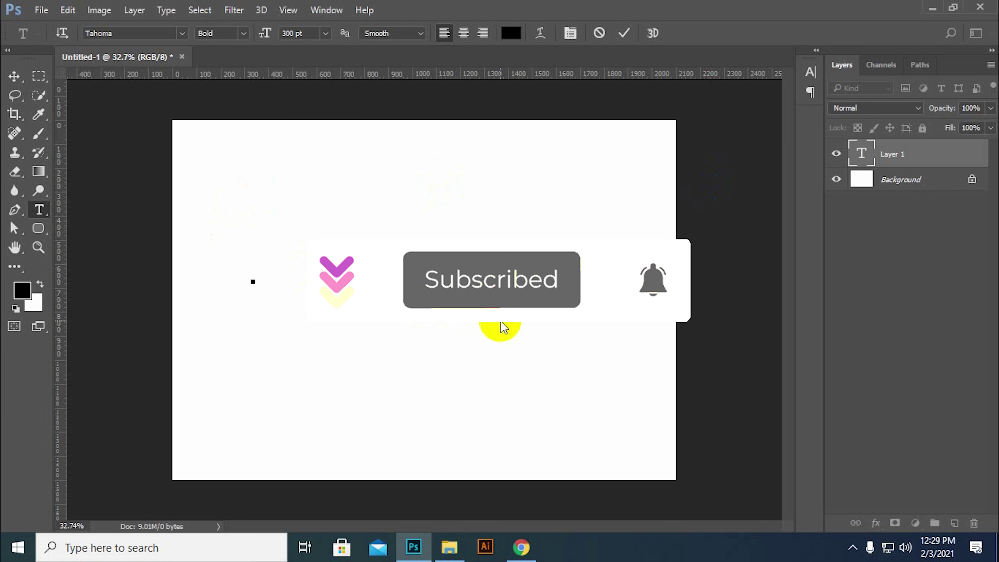
type("a")
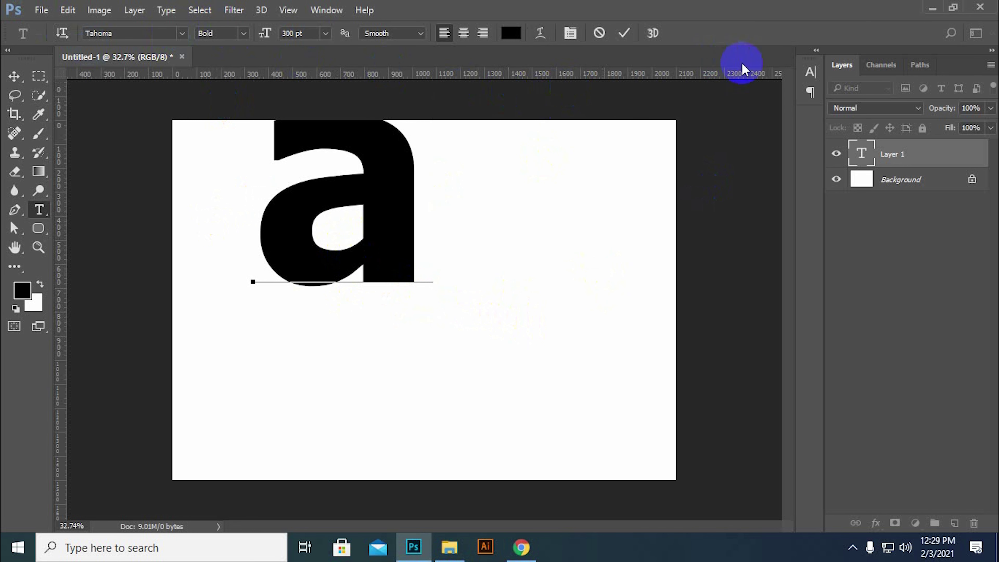
left_click(623, 34)
Step: Move the letter 'a' down and slightly left with the Move tool
left_click(14, 76)
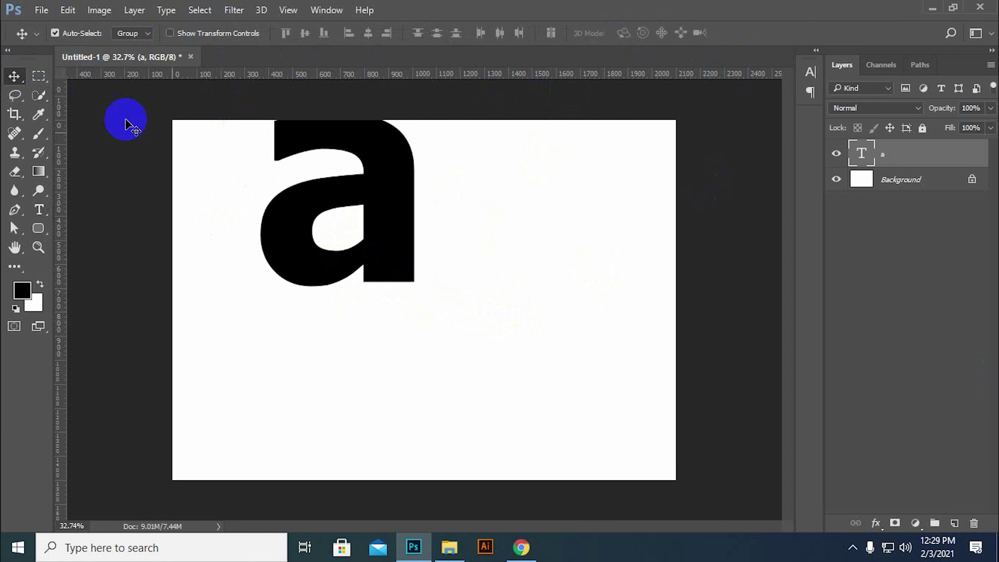
left_click_drag(407, 215, 378, 315)
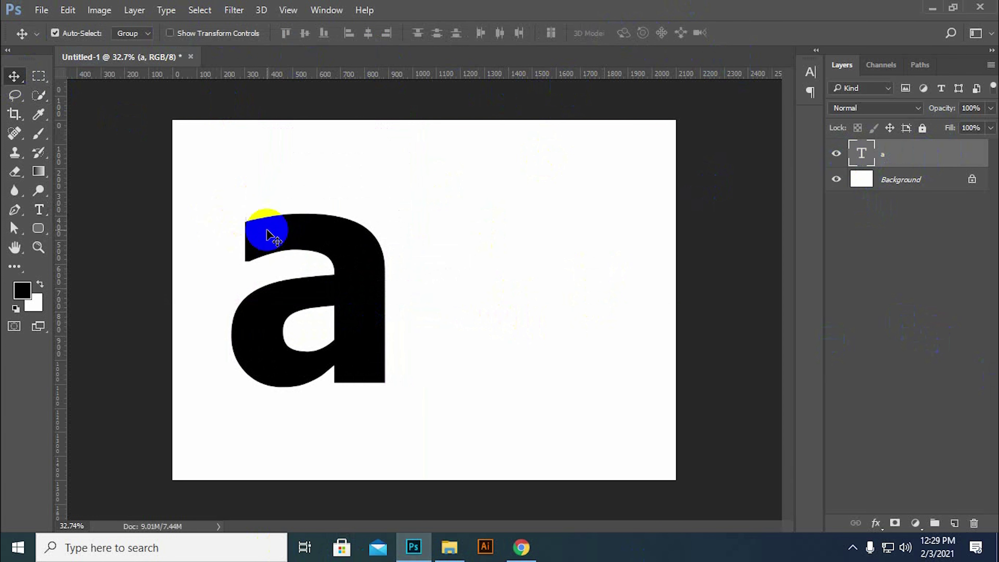
left_click(383, 331)
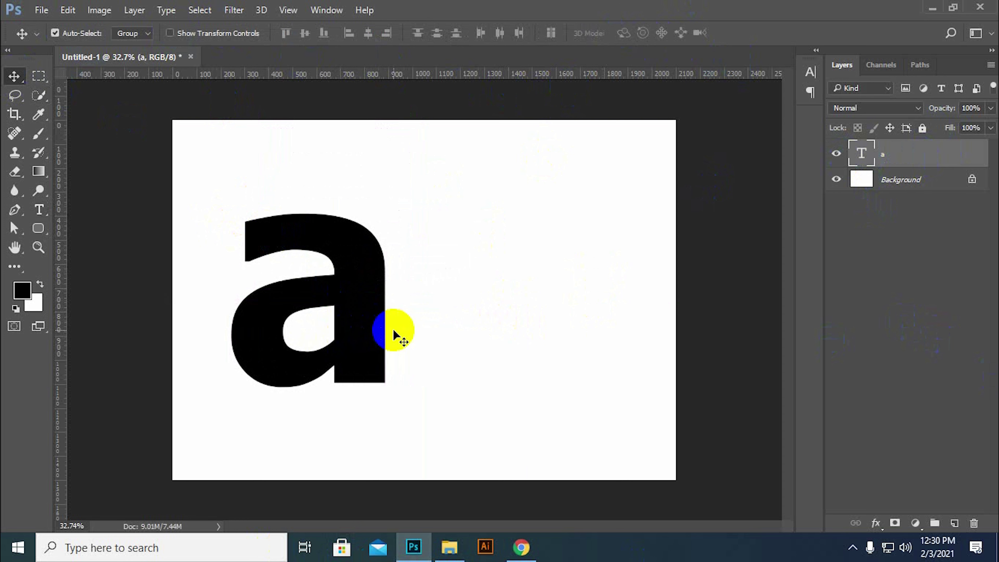
Step: Change the letter 'a' to Tahoma Regular at 100 pt
double_click(861, 154)
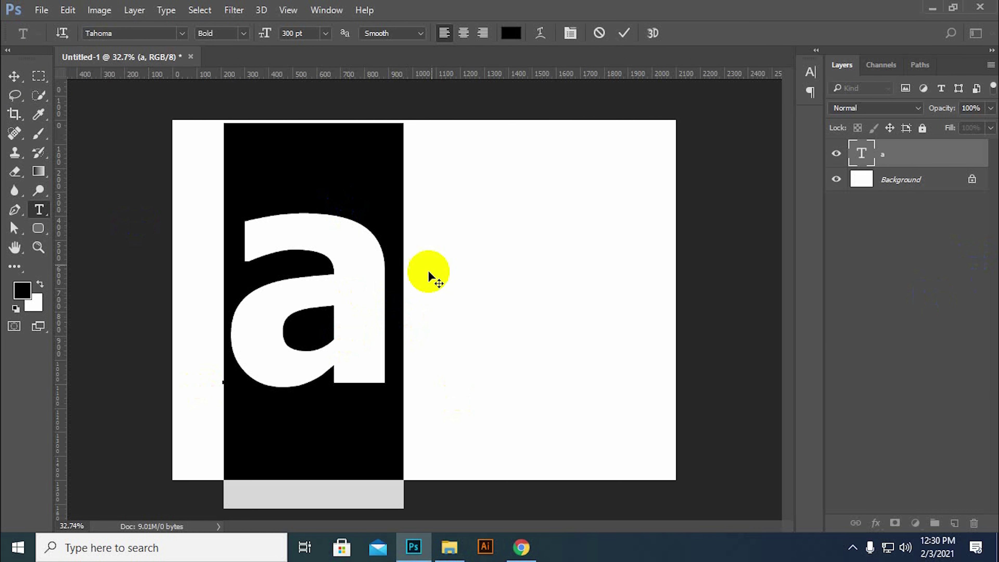
left_click(182, 34)
left_click(181, 34)
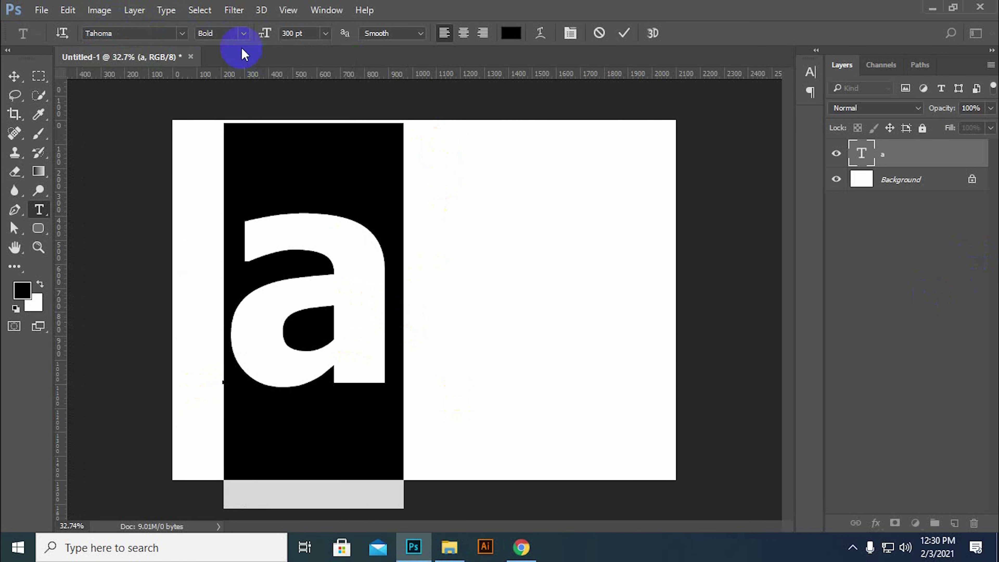
left_click(244, 33)
left_click(239, 48)
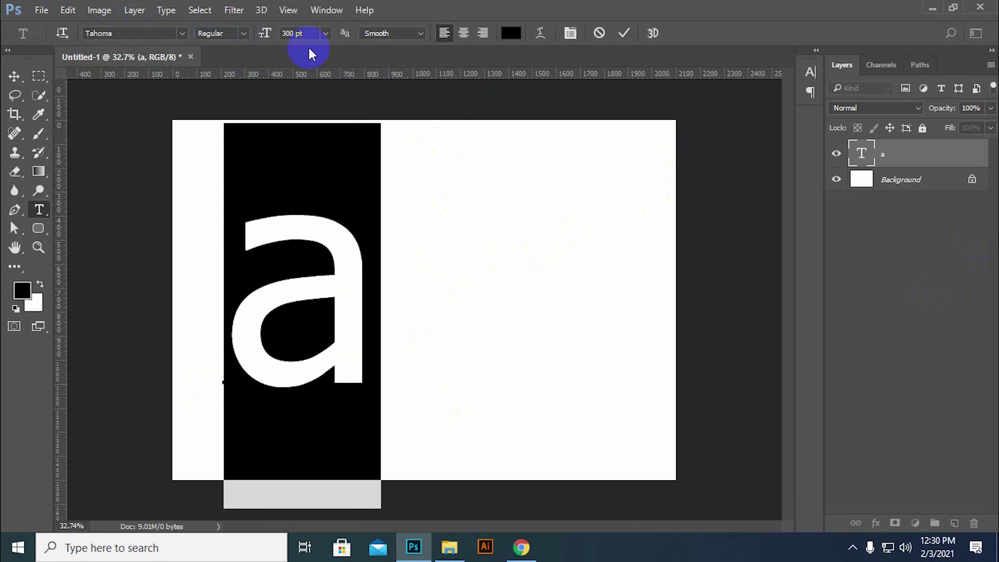
double_click(295, 34)
type("100")
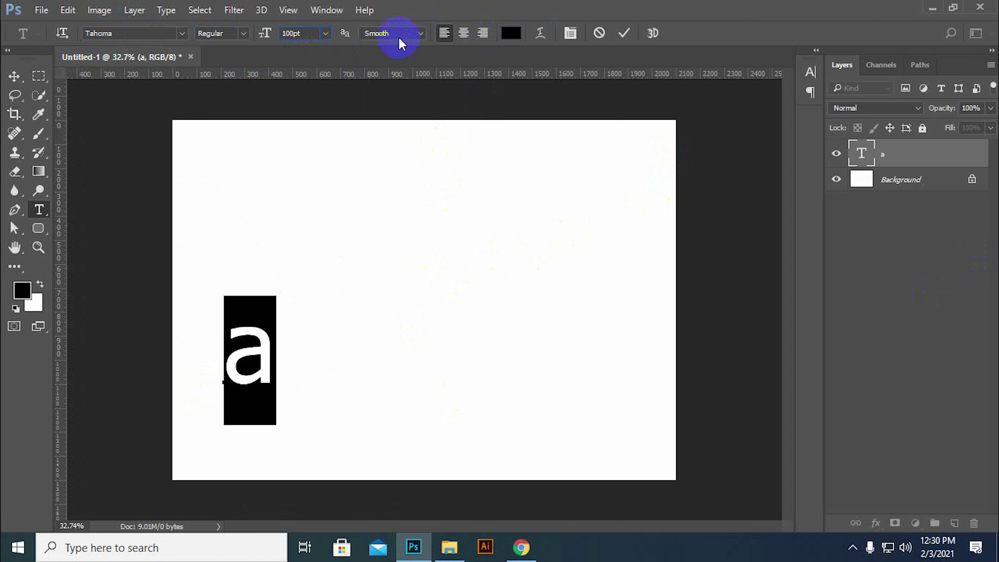
left_click(345, 160)
Step: Make the letter red (ff0000) and commit the text changes
left_click(401, 35)
left_click(399, 37)
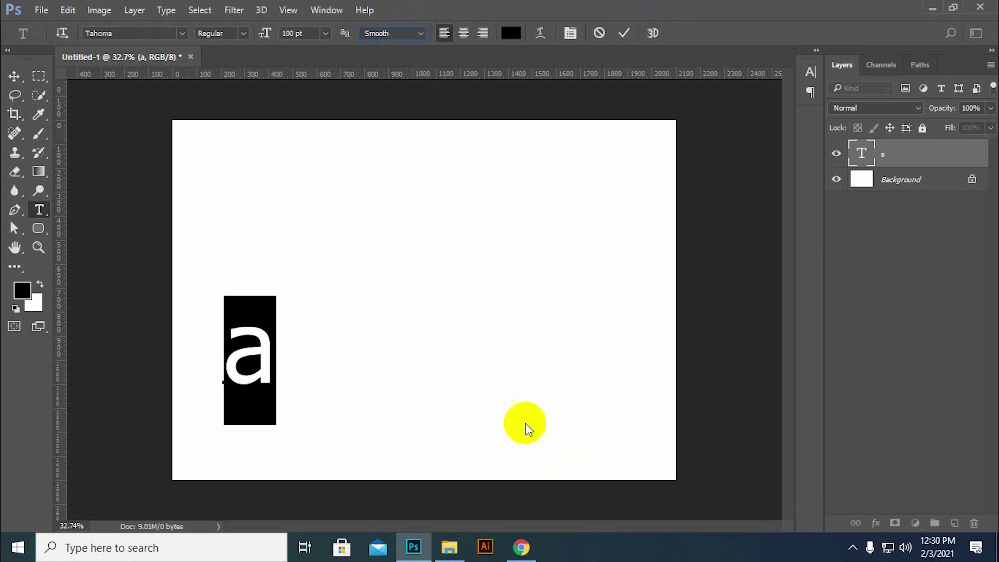
left_click(518, 47)
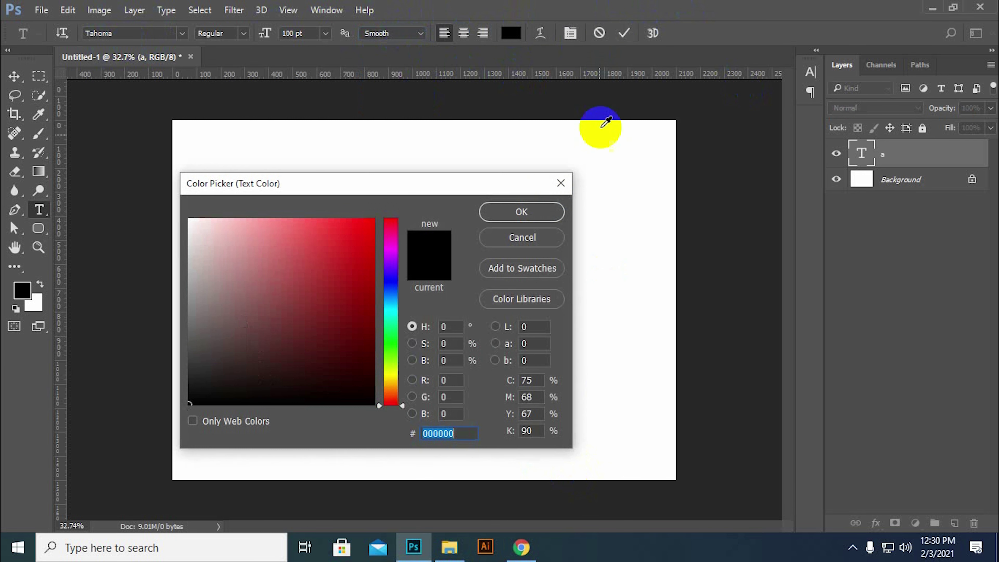
type("ff0000")
left_click(508, 215)
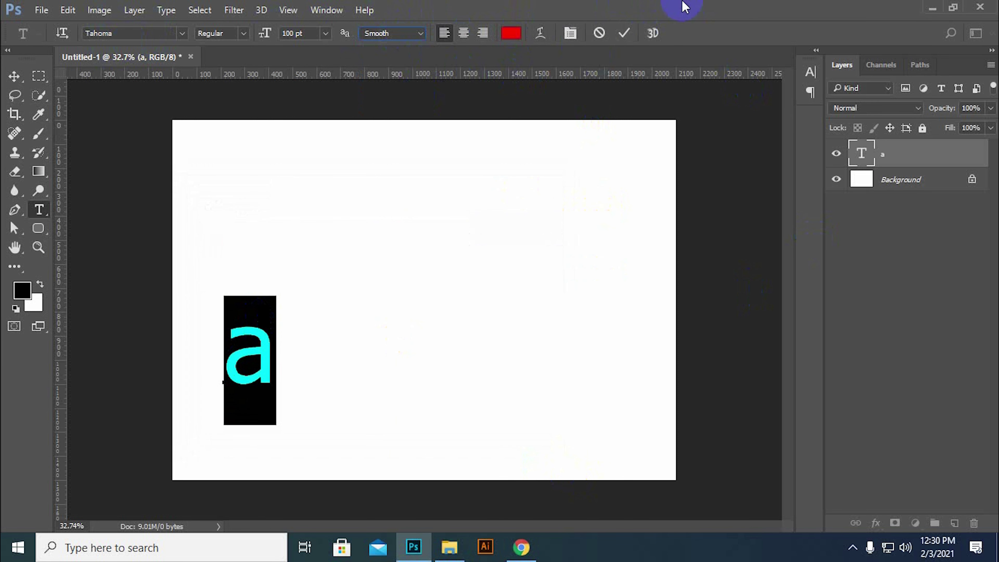
left_click(629, 39)
key("v")
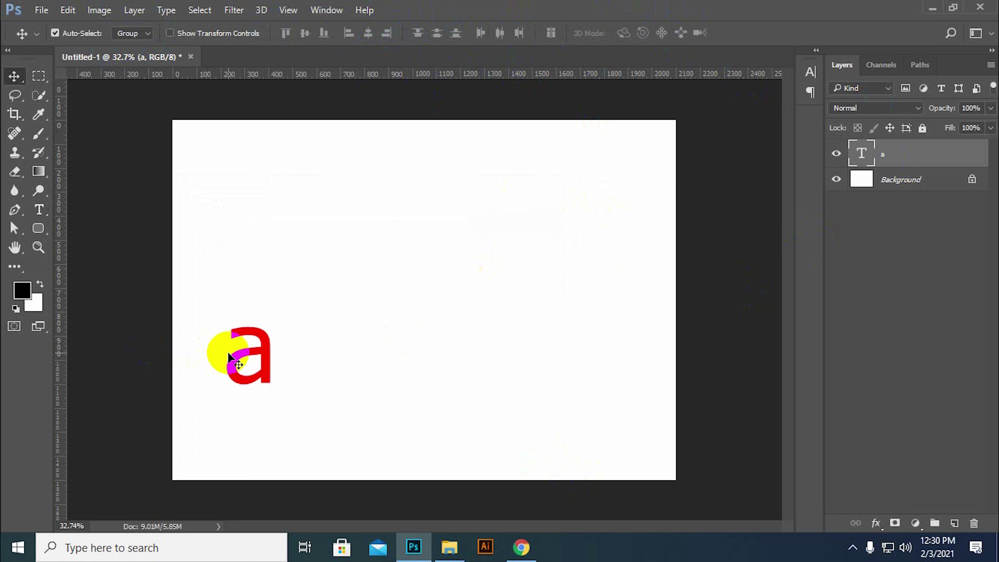
Step: Move the red 'a' higher and replace it with the word 'Creative'
left_click_drag(254, 366, 254, 282)
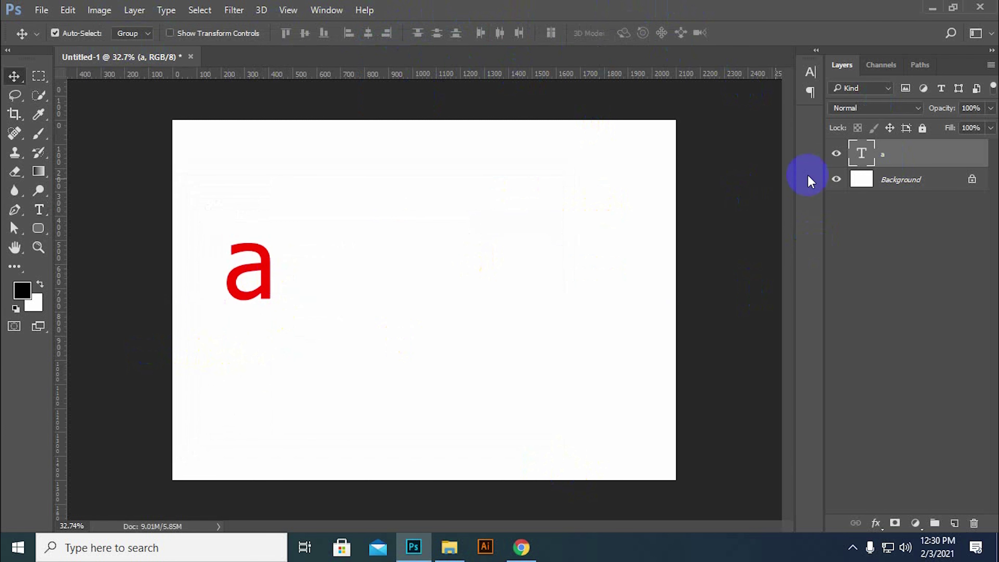
double_click(861, 154)
key("BackSpace")
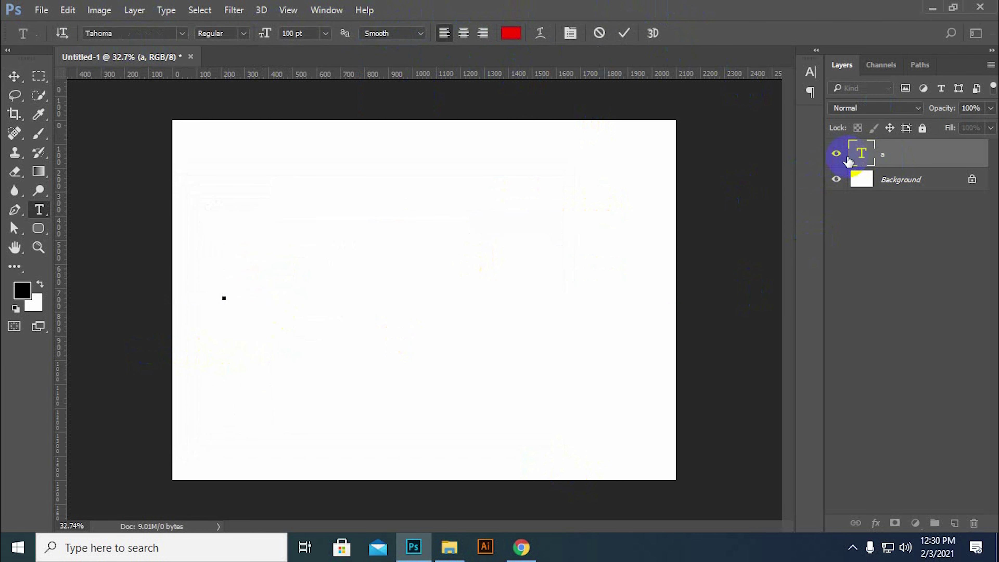
type("Crea")
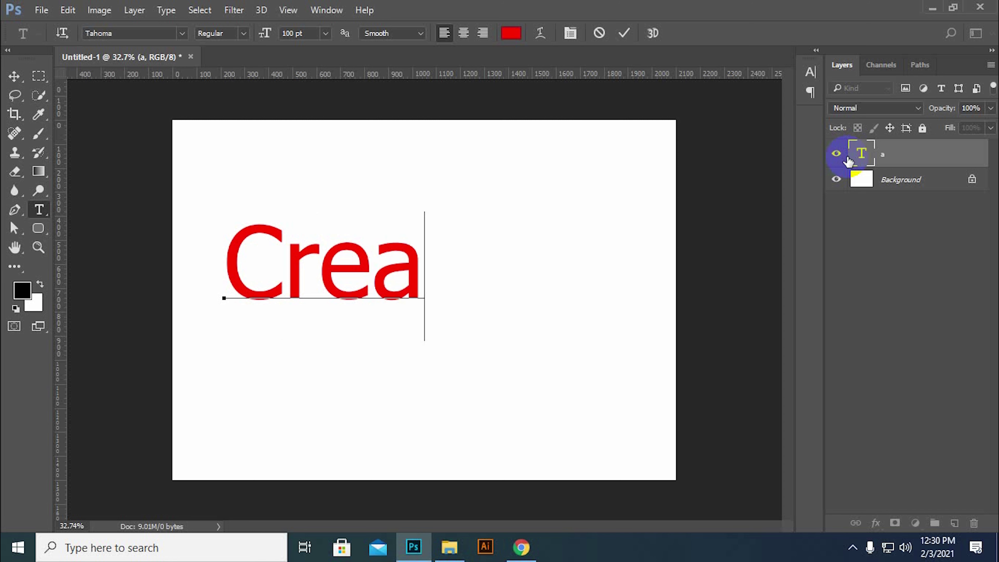
type("tiv")
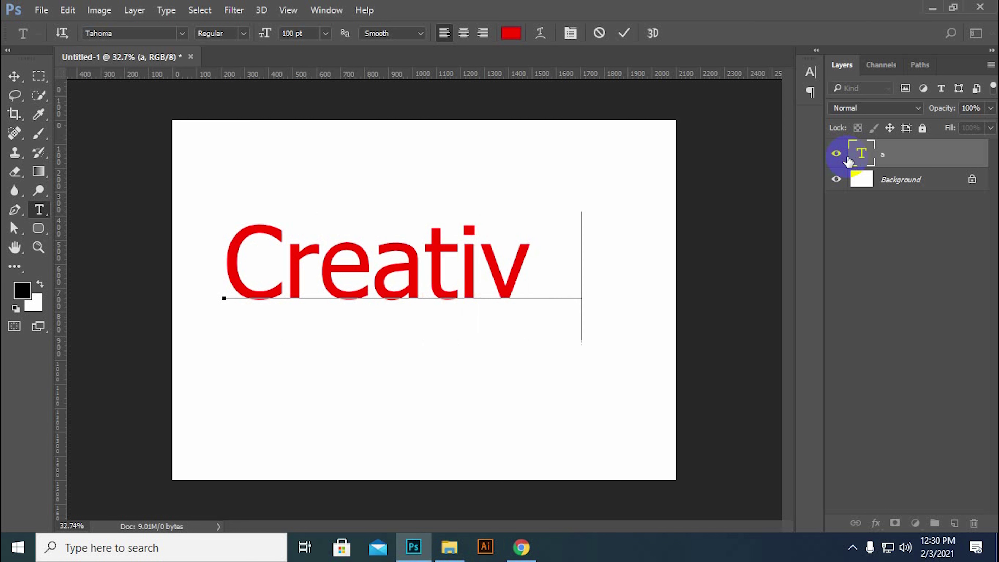
type("e")
key("ctrl+Return")
Step: Nudge 'Creative' slightly up and dismiss the accidental save dialog
key("v")
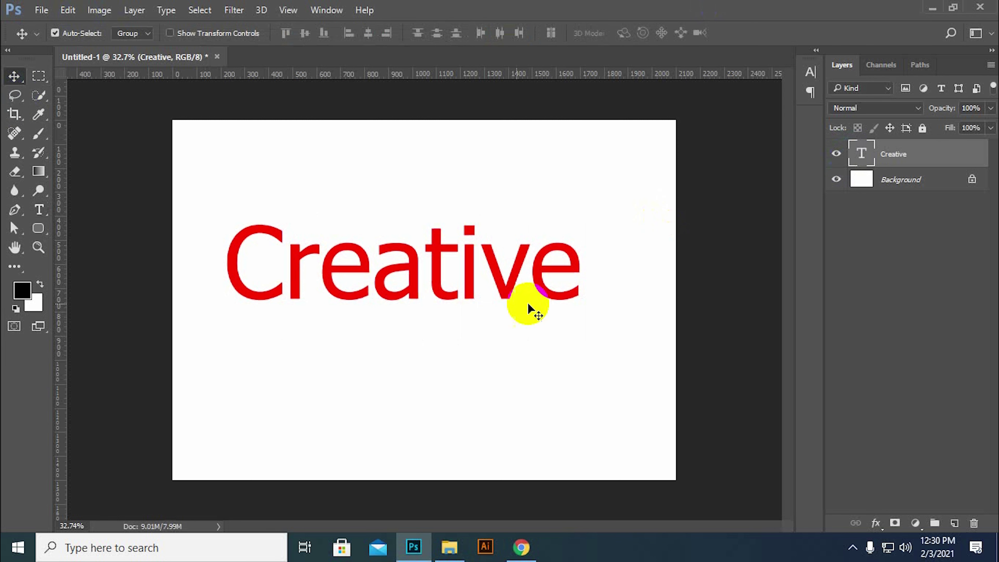
mouse_move(458, 278)
left_mouse_down()
mouse_move(484, 275)
mouse_move(459, 265)
left_mouse_up()
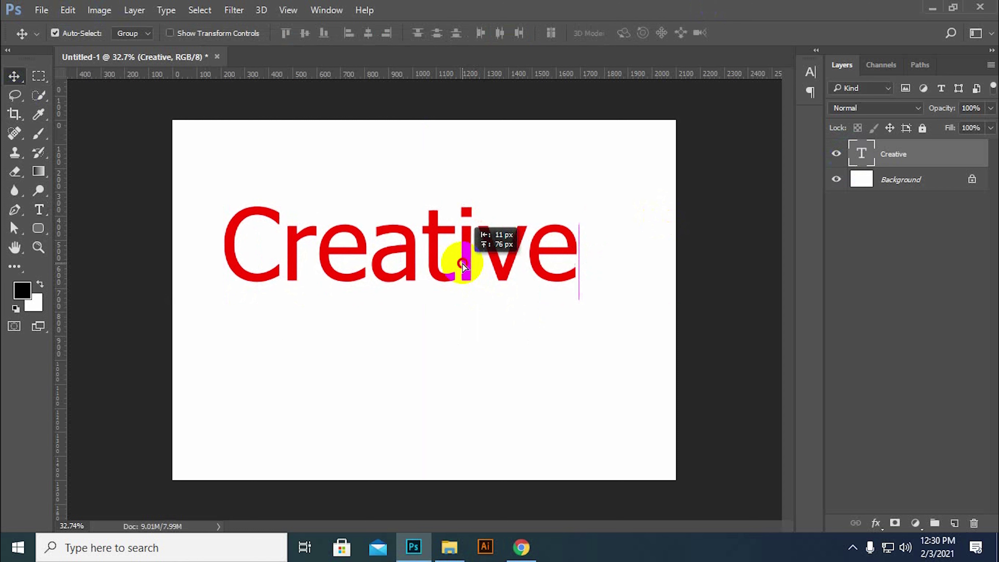
double_click(862, 154)
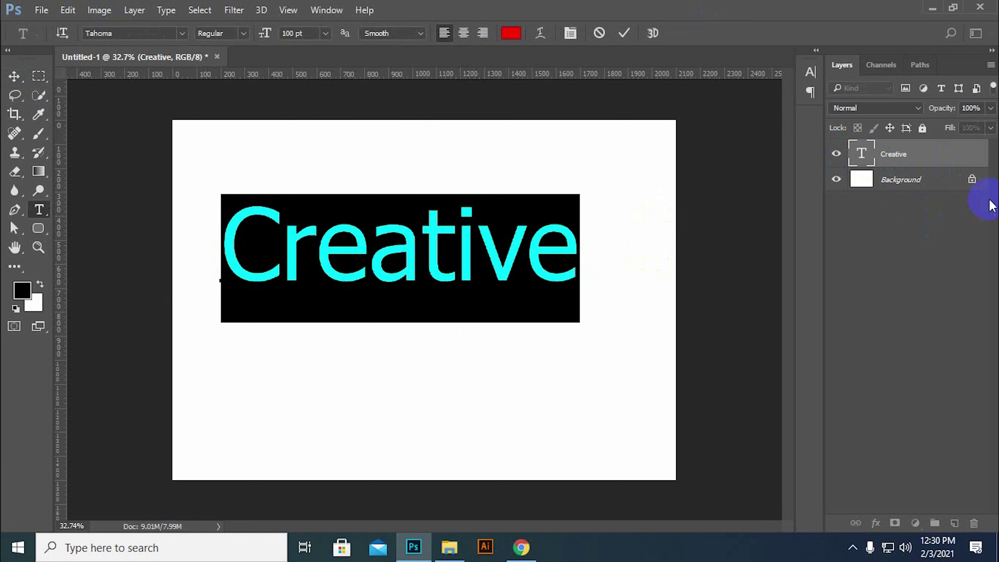
left_click(581, 283)
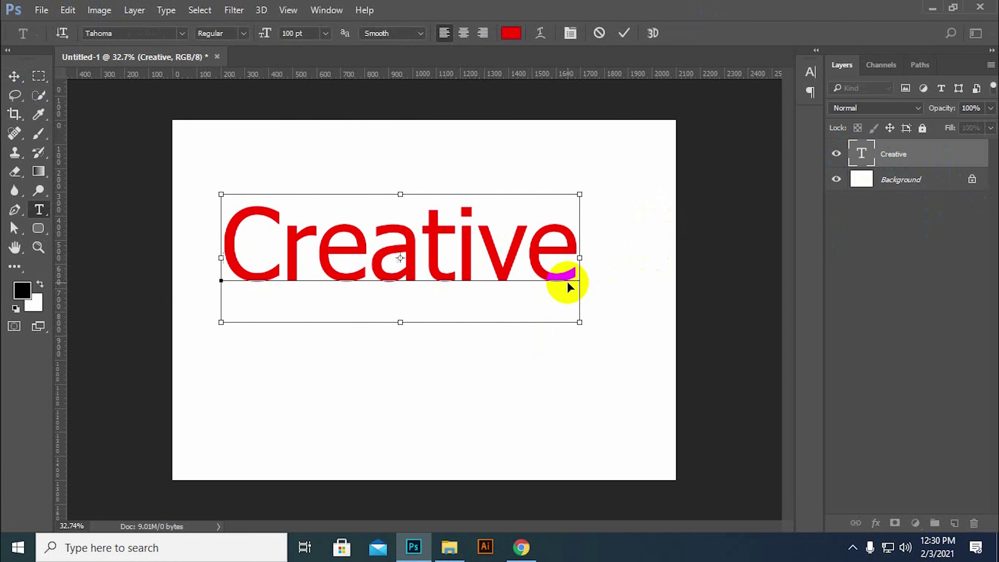
key("ctrl+s")
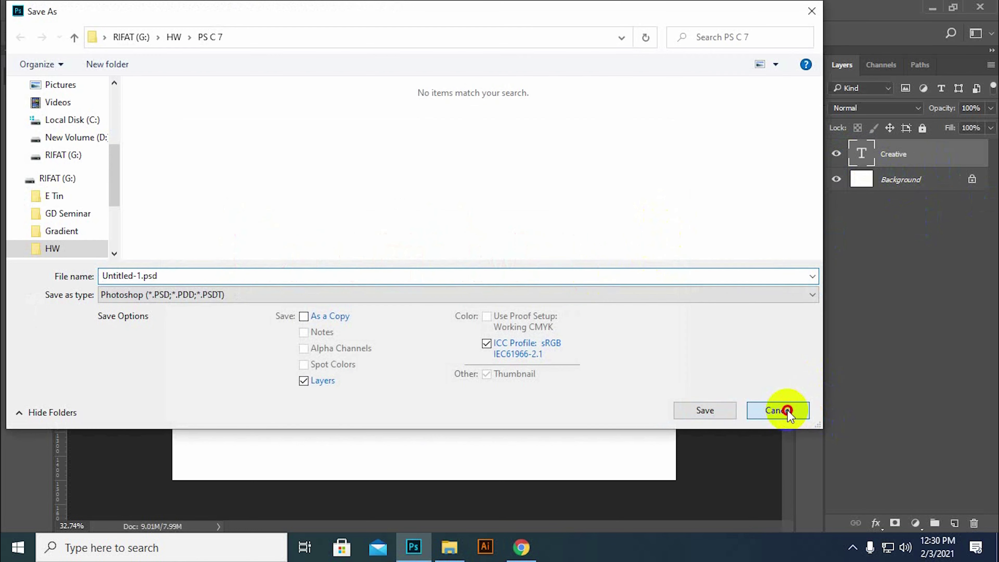
left_click(789, 411)
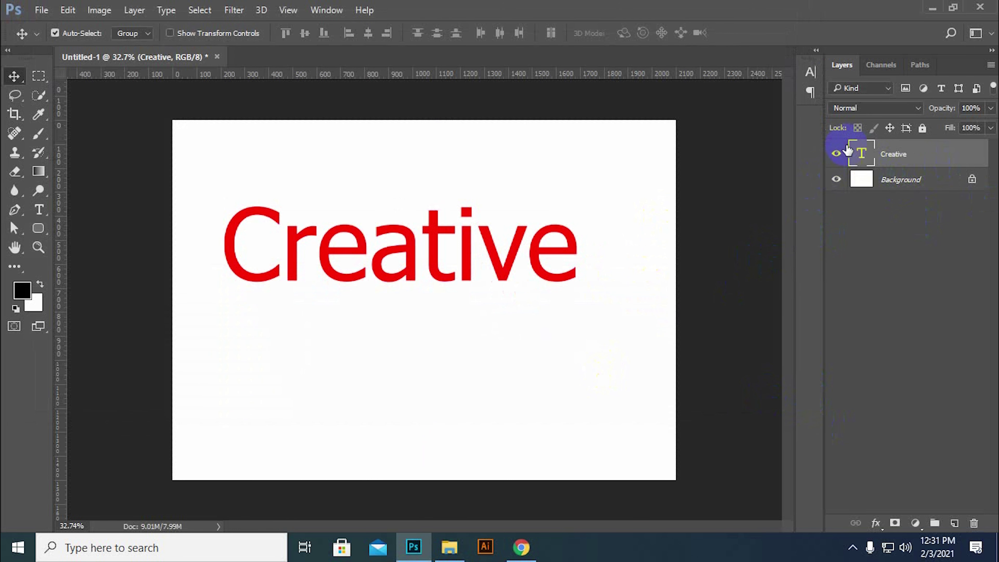
Step: Edit the Creative text, placing the insertion point just after 'Cre'
double_click(860, 150)
double_click(869, 153)
left_click(306, 245)
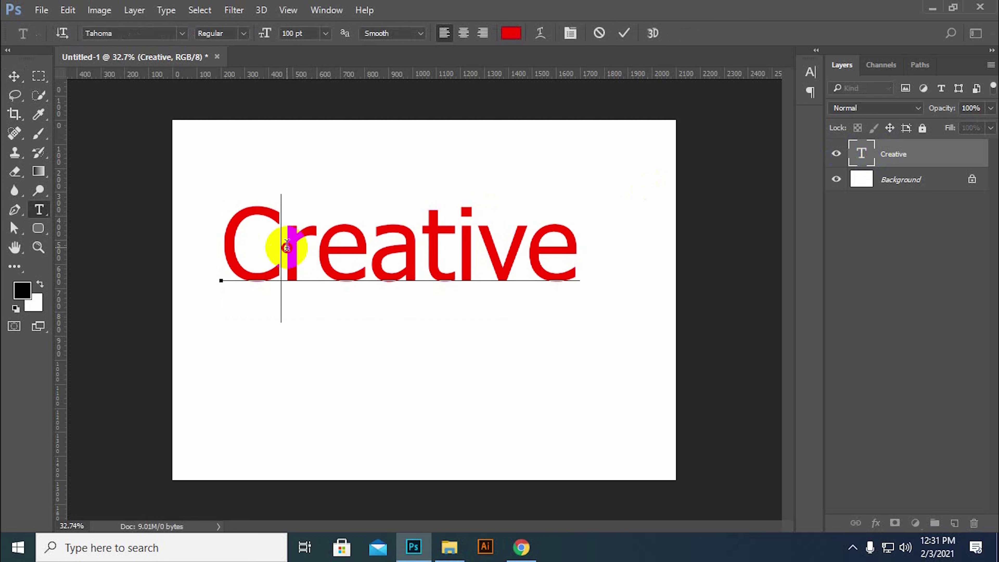
double_click(279, 248)
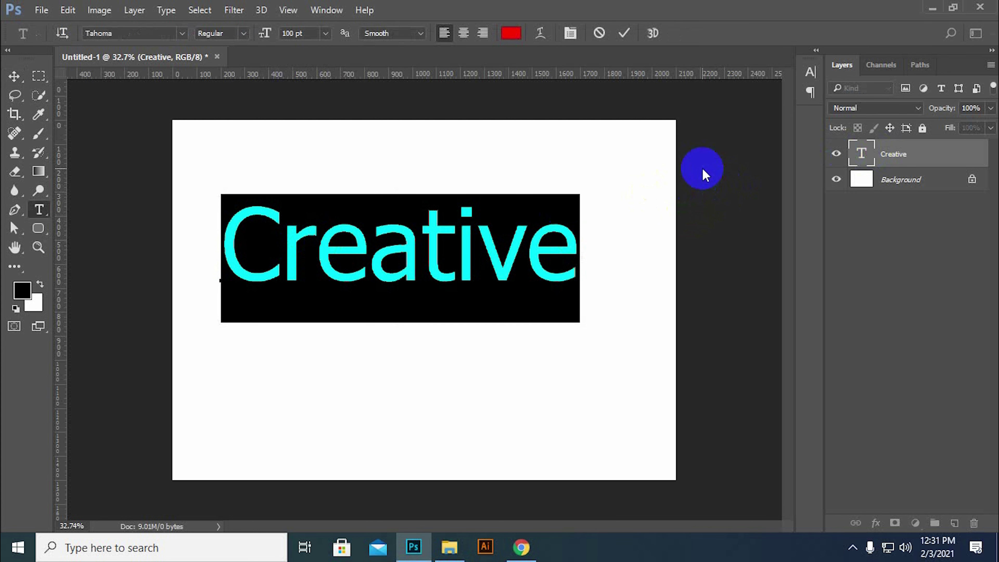
left_click(517, 267)
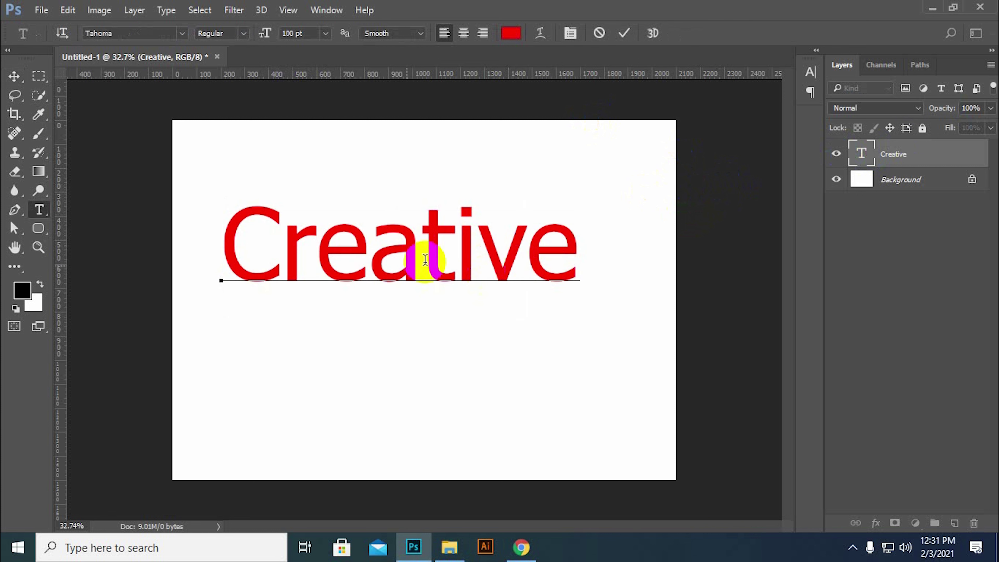
left_click_drag(385, 252, 557, 277)
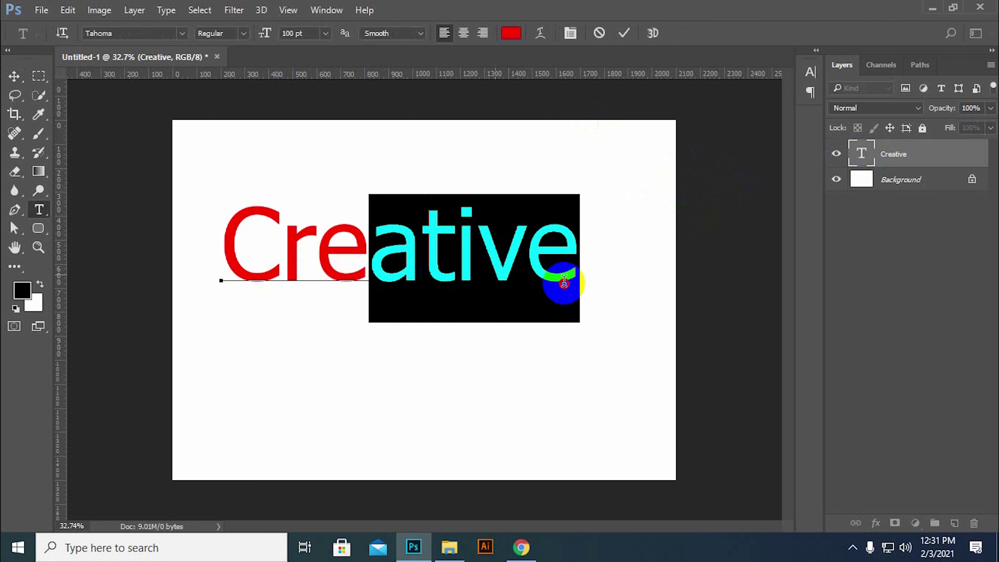
left_click(535, 278)
left_click(390, 254)
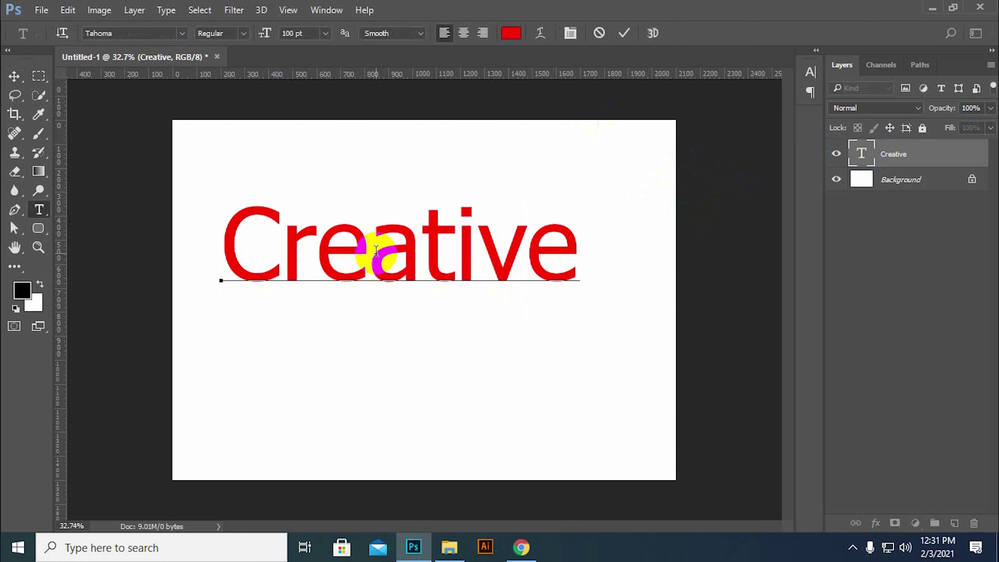
left_click_drag(378, 252, 584, 261)
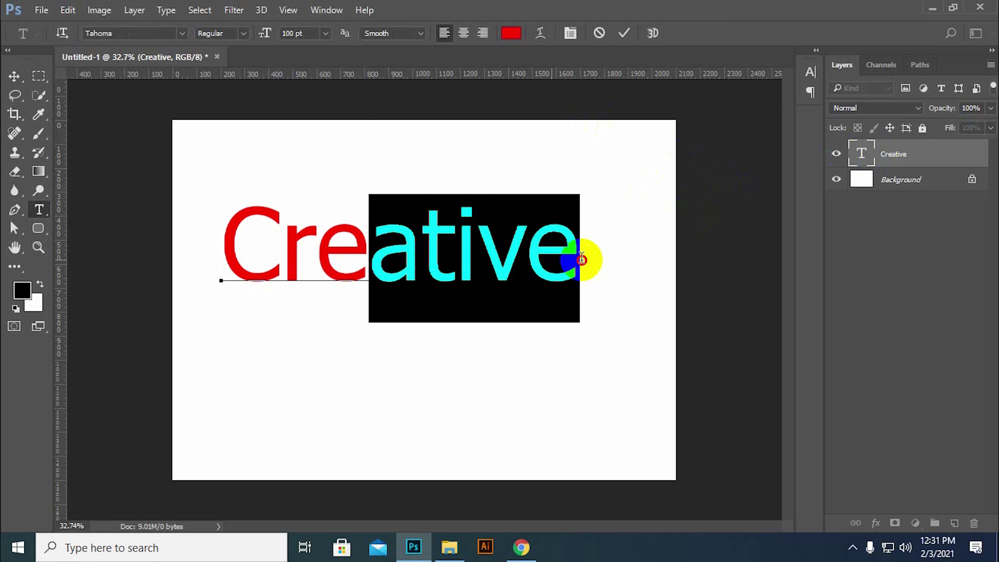
left_click(398, 252)
left_click(381, 252)
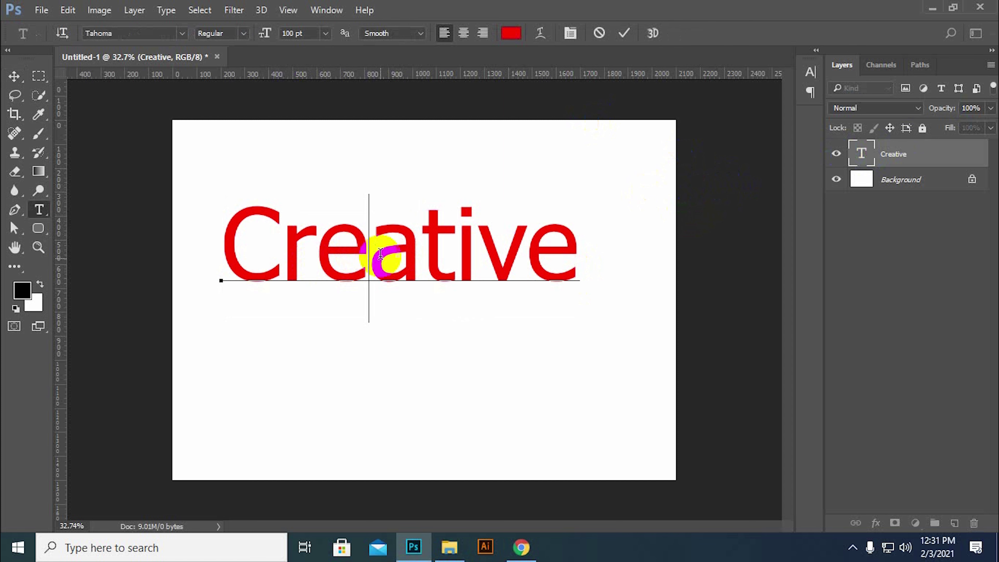
key("ctrl")
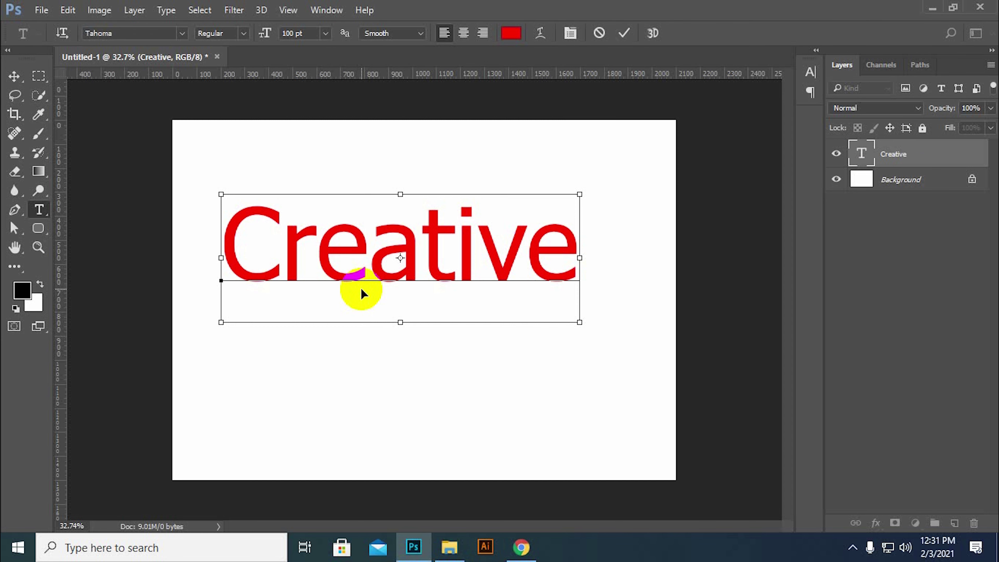
left_click(393, 277)
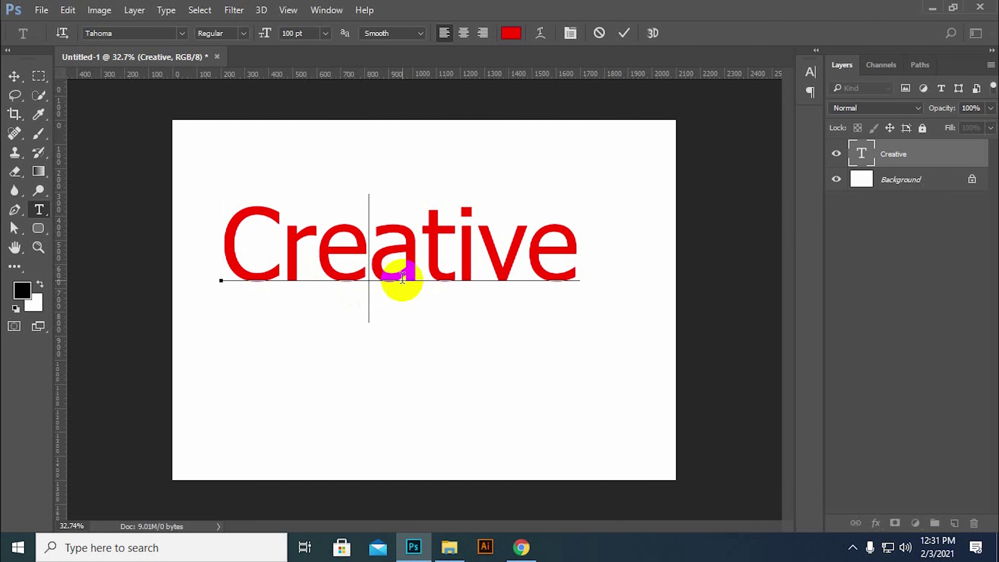
Step: Try inserting M, N and & after 'Cre', removing each, and commit unchanged
type("M")
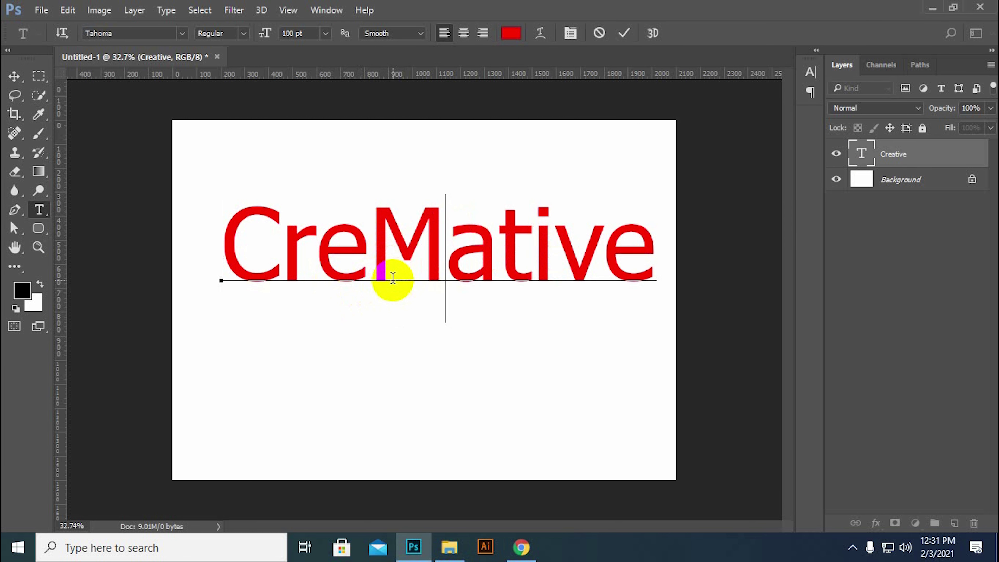
key("BackSpace")
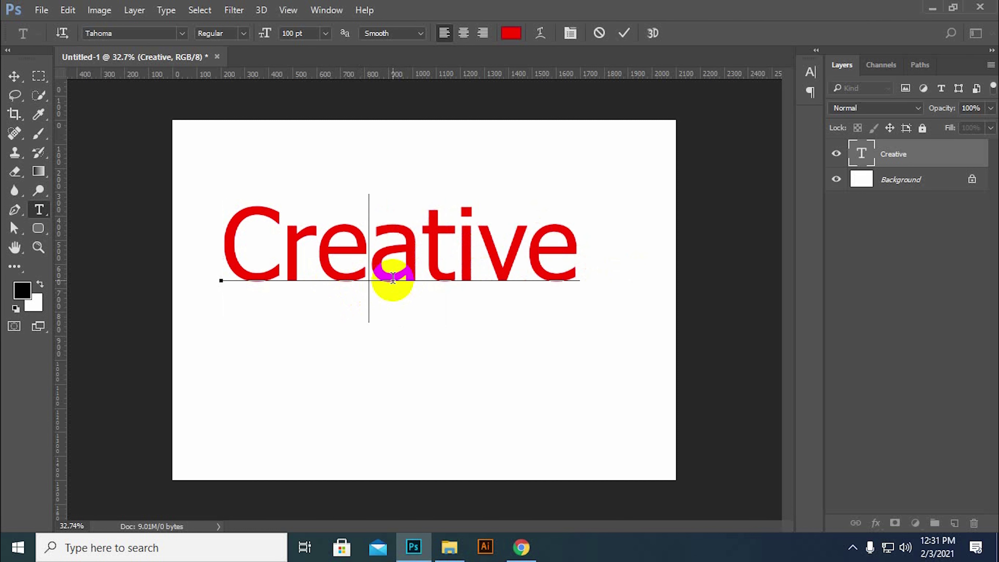
type("N")
key("BackSpace")
type("&")
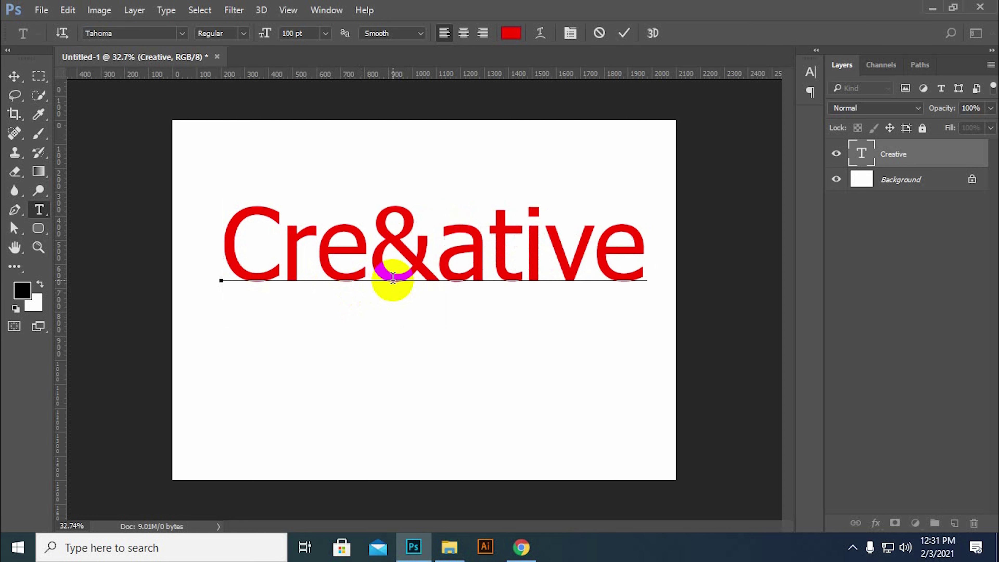
key("BackSpace")
key("ctrl+Return")
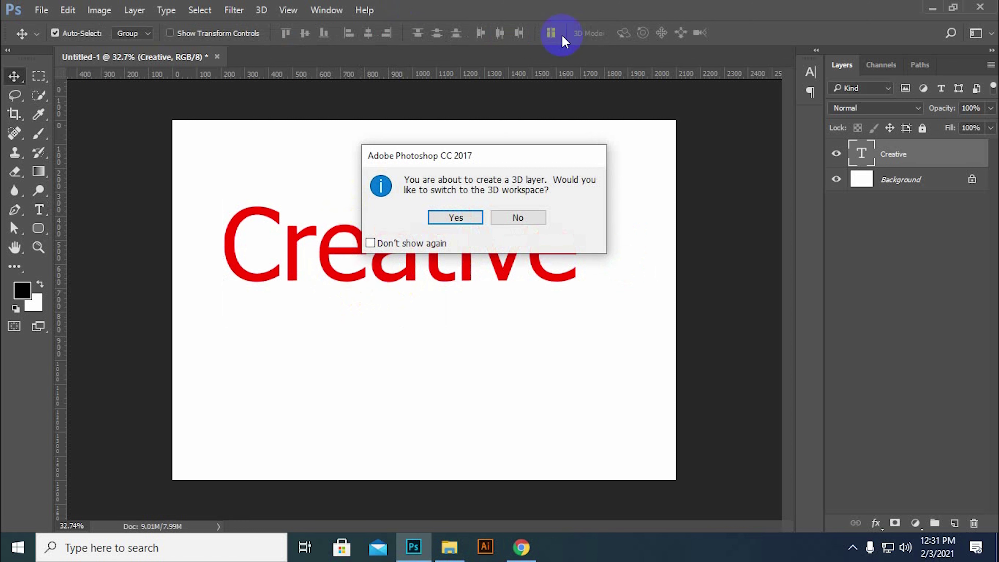
Step: Accept the 3D layer prompt to extrude 'Creative' and close the 3D scene panel
left_click(533, 217)
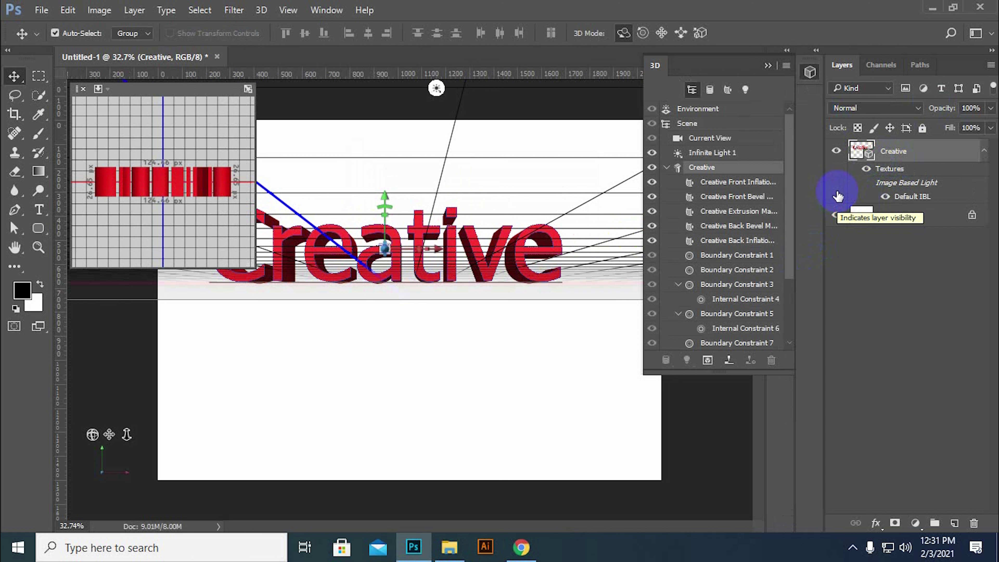
left_click(768, 65)
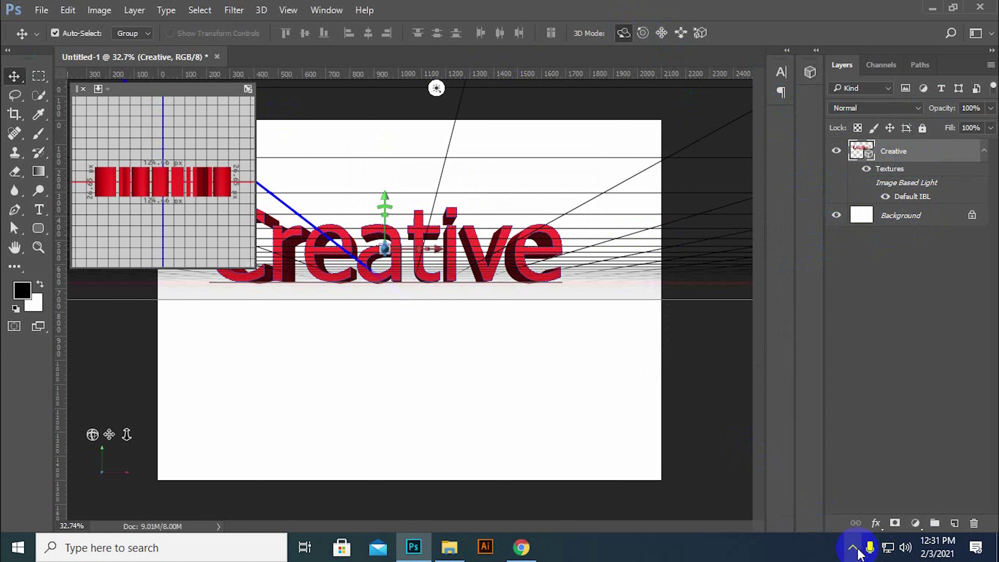
left_click(852, 547)
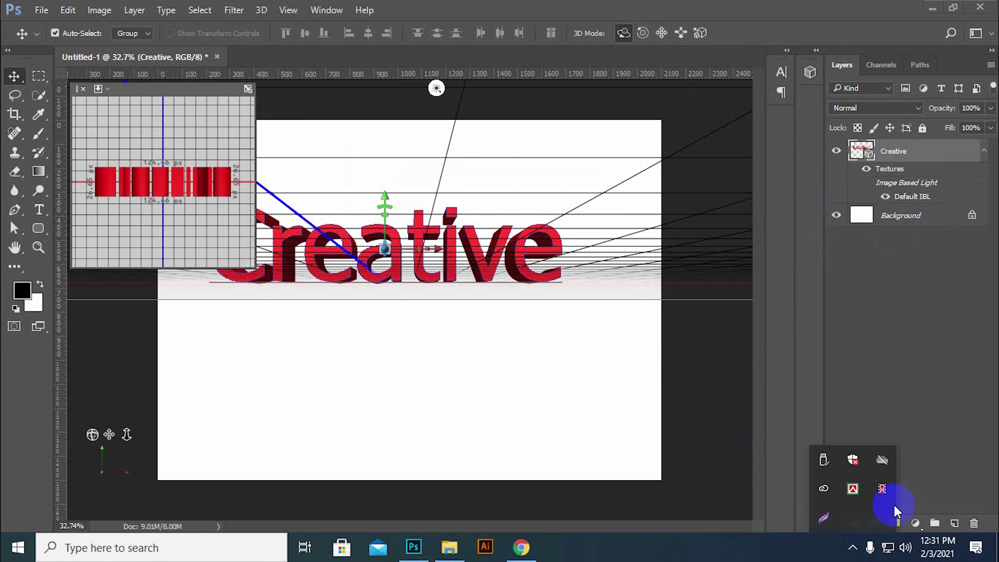
Step: Commit the green uppercase 'CREATIVE' text in Tahoma 74 pt
left_click(892, 500)
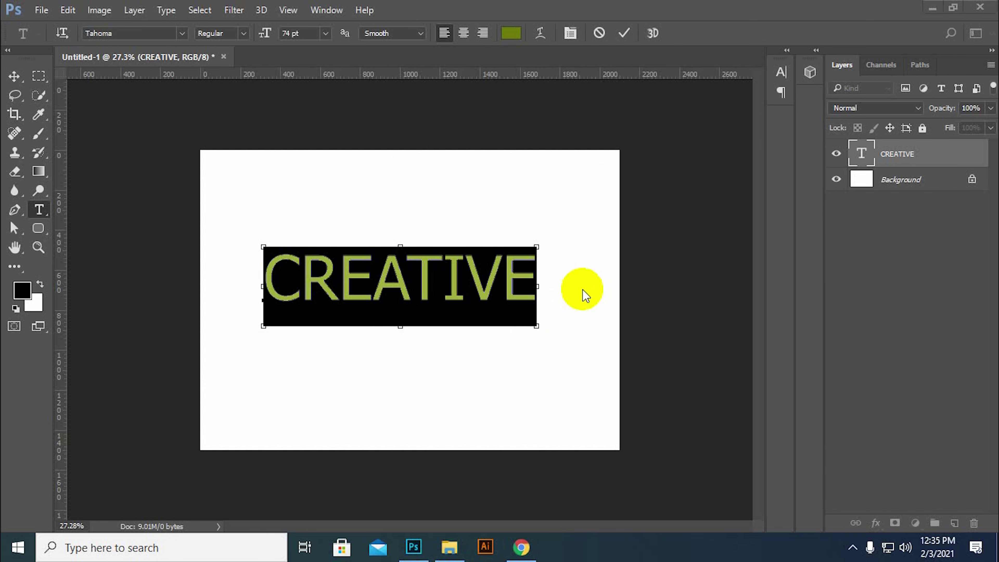
left_click(630, 38)
Step: Select the CREATIVE text and step its size up and down, ending at 51 pt
key("v")
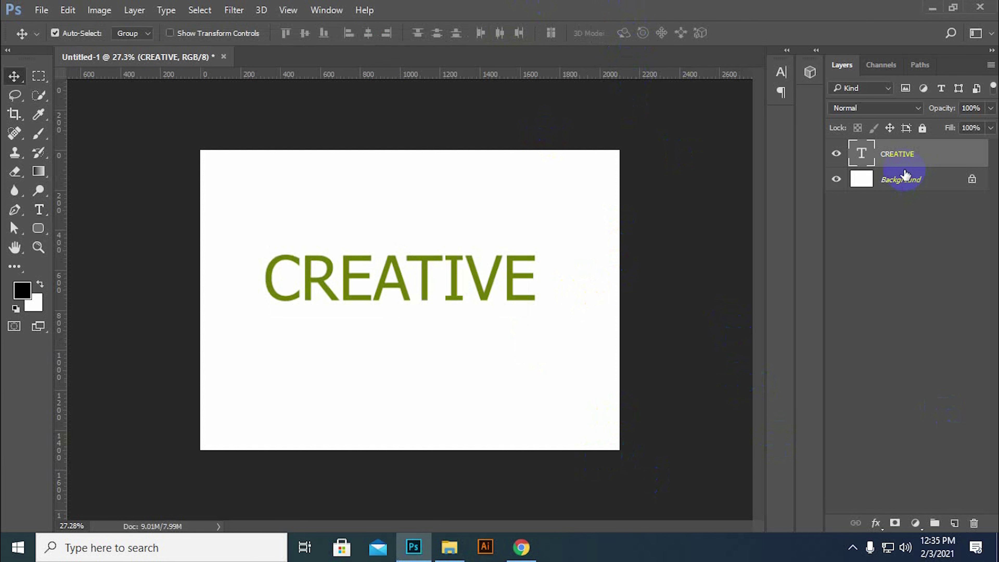
double_click(856, 162)
left_click(861, 179)
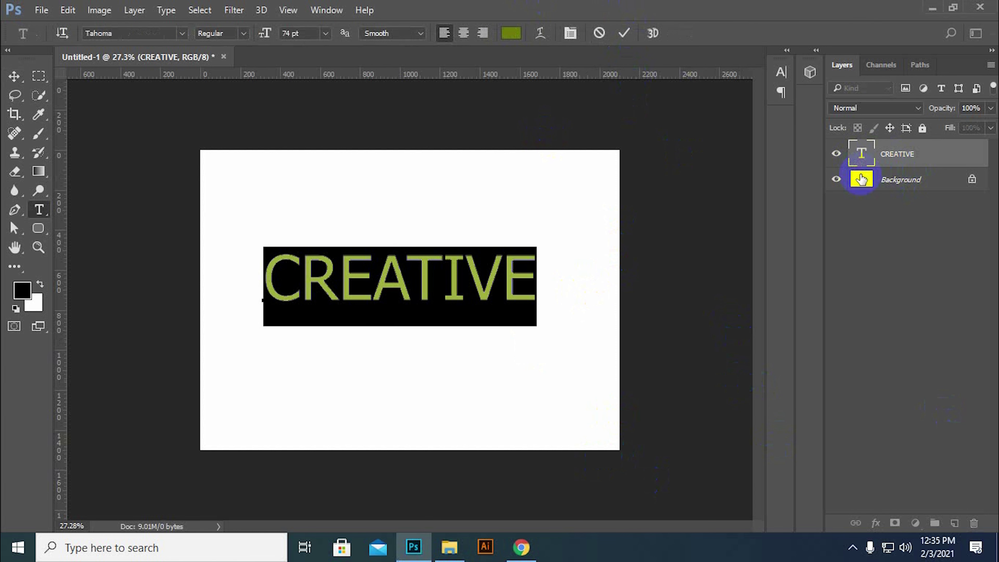
key("ctrl+shift+period")
key("ctrl+shift+period")
key("ctrl+shift+period")
key("ctrl+shift+period")
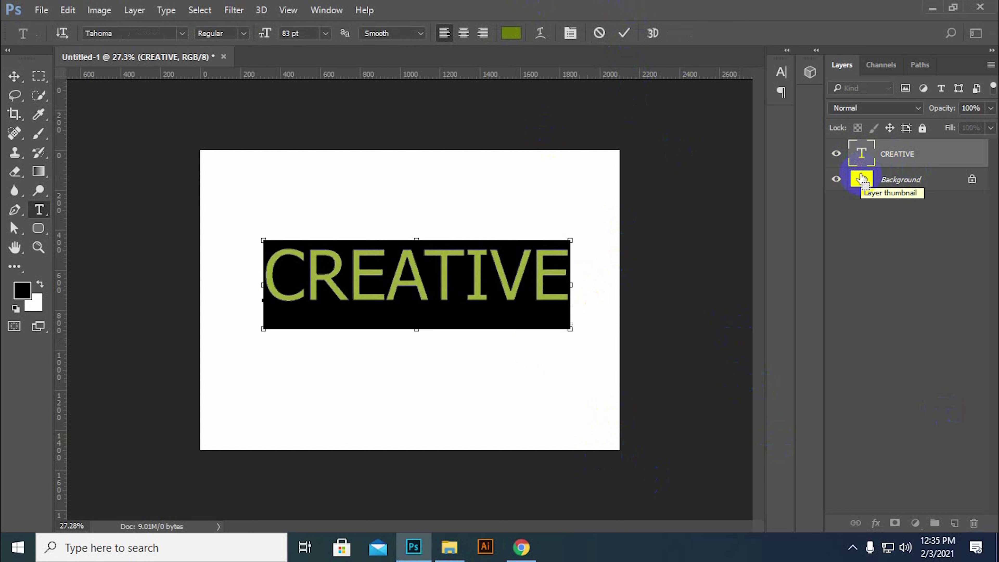
key("ctrl+shift+period")
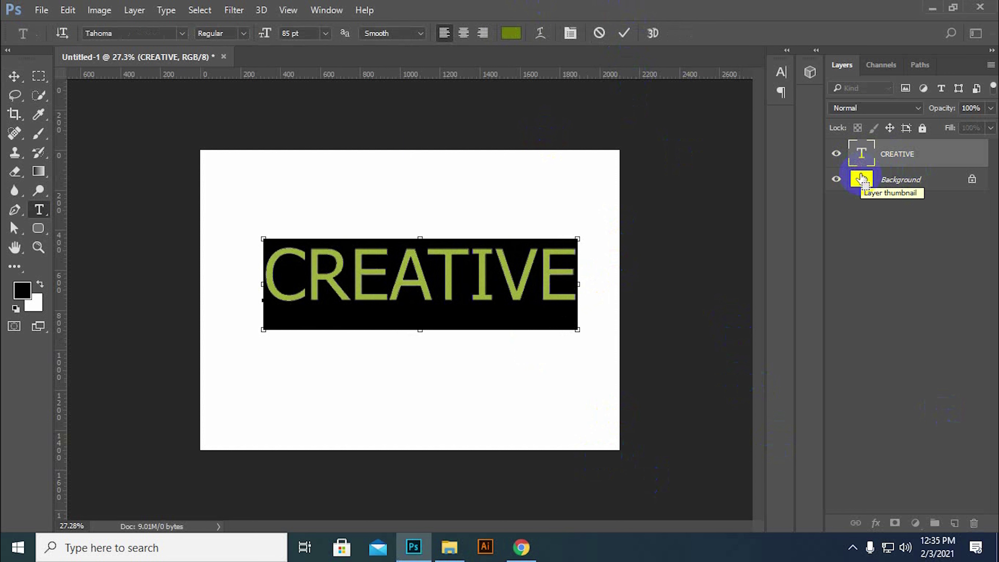
key("ctrl+shift+period")
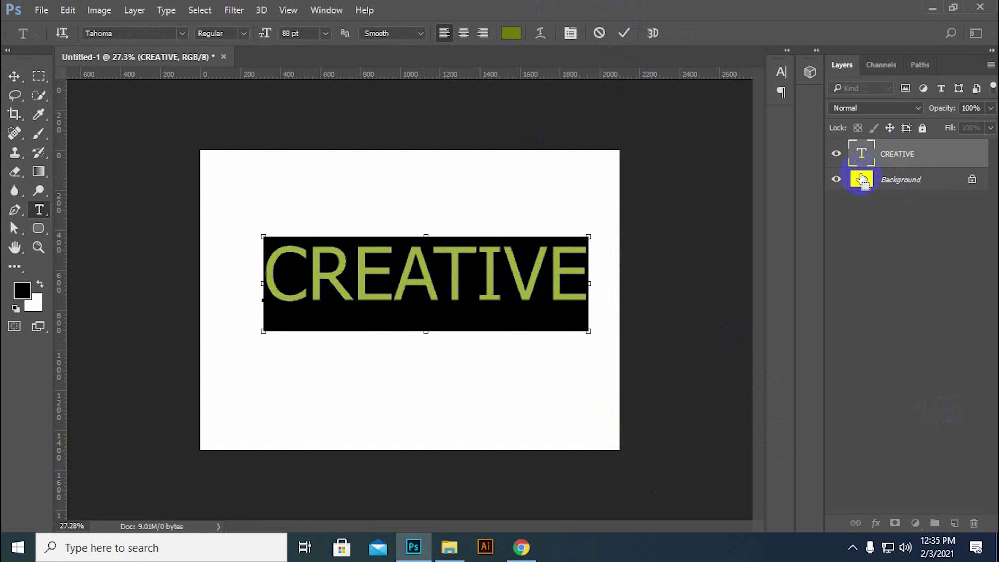
key("ctrl+shift+period")
key("ctrl+shift+period")
key("ctrl+shift+comma")
key("ctrl+shift+comma")
key("ctrl+shift+comma")
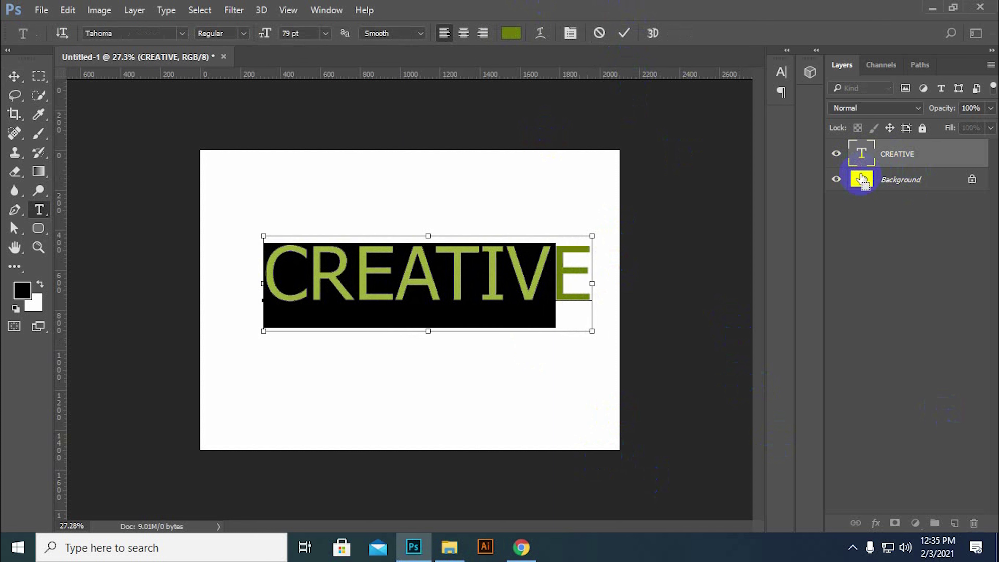
key("ctrl+shift+comma")
key("ctrl+shift+comma")
key("ctrl+shift+comma")
key("ctrl+shift+comma")
key("ctrl+shift+comma")
key("ctrl+shift+comma")
key("ctrl+shift+period")
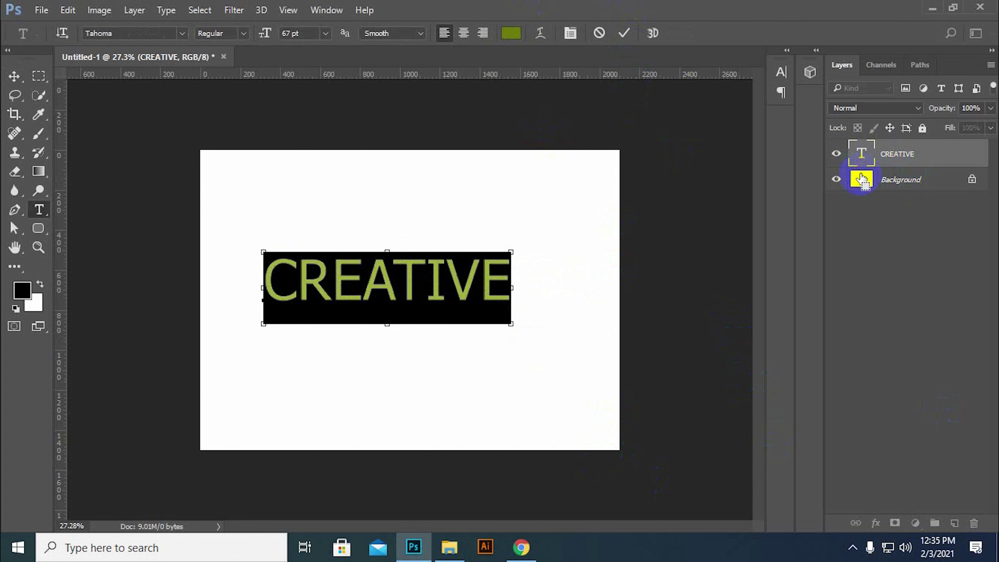
key("ctrl+shift+period")
key("ctrl+shift+period")
key("ctrl+shift+period")
key("ctrl+shift+period")
key("ctrl+shift+comma")
key("ctrl+shift+comma")
key("ctrl+shift+comma")
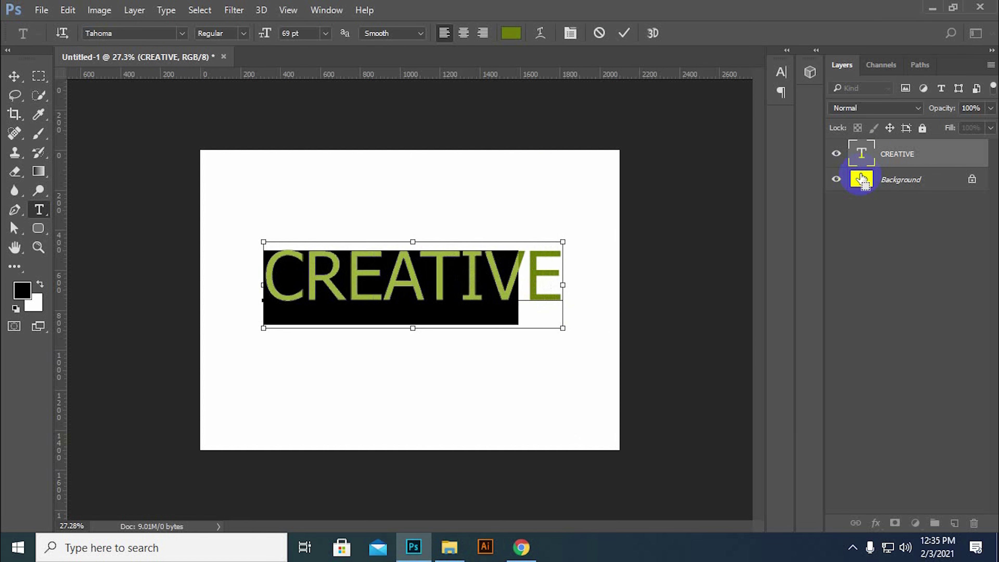
key("ctrl+shift+comma")
key("ctrl+shift+comma")
key("ctrl+shift+comma")
key("ctrl+shift+comma")
key("ctrl+shift+comma")
key("ctrl+shift+comma")
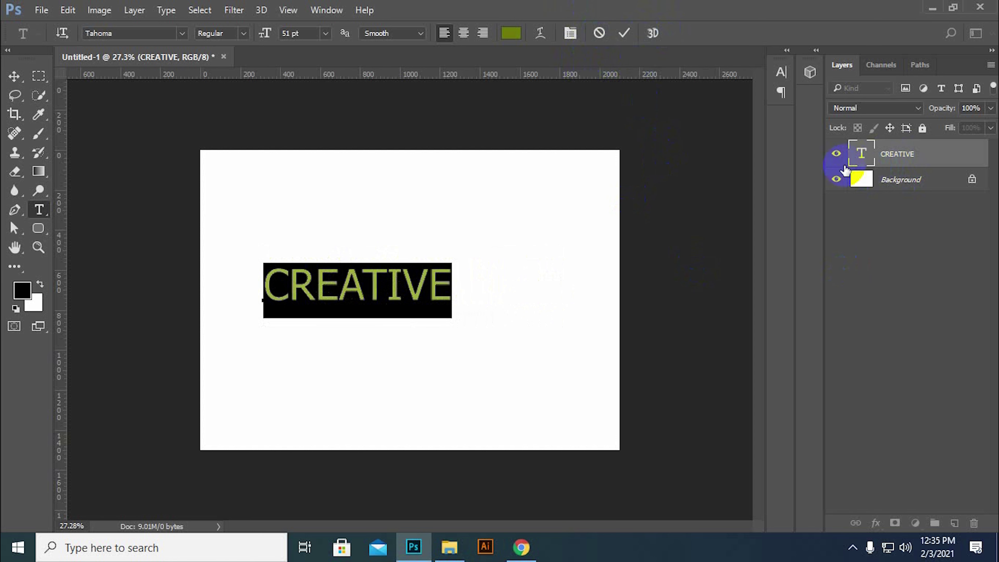
Step: Retype 'REATIVE' in lowercase so the text reads 'Creative', and commit it
left_click(624, 33)
double_click(861, 161)
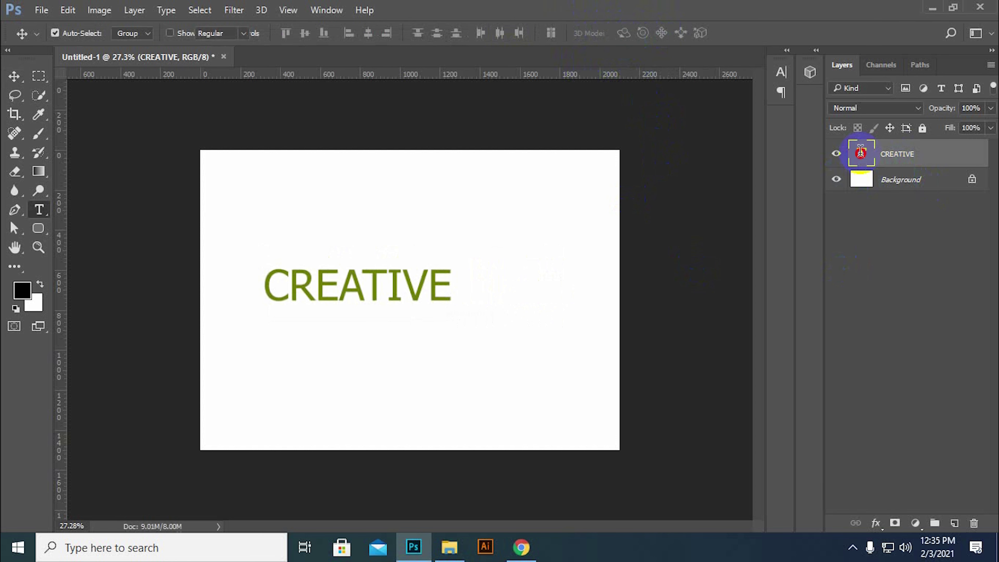
mouse_move(289, 286)
left_mouse_down()
mouse_move(307, 303)
mouse_move(497, 312)
left_mouse_up()
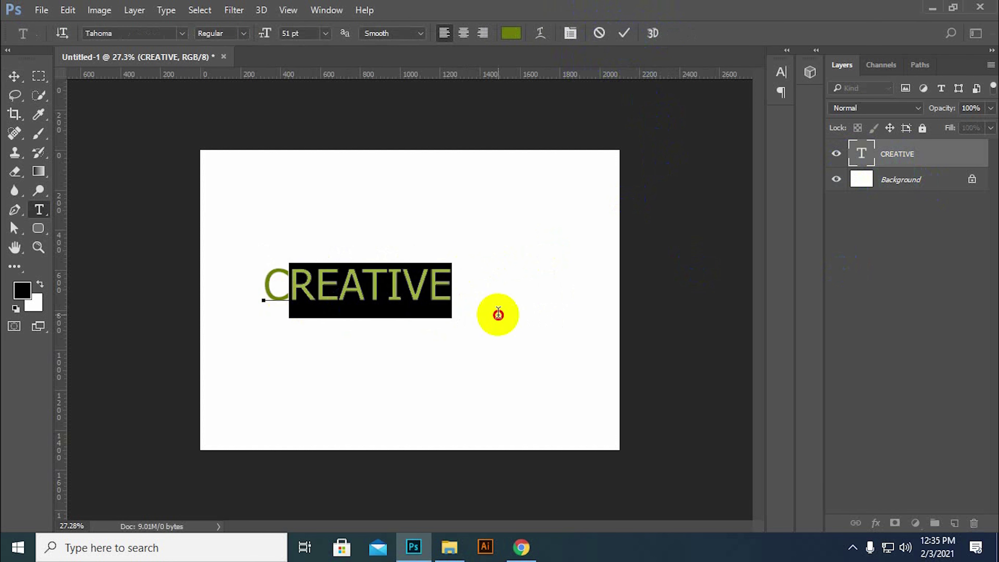
key("BackSpace")
type("re")
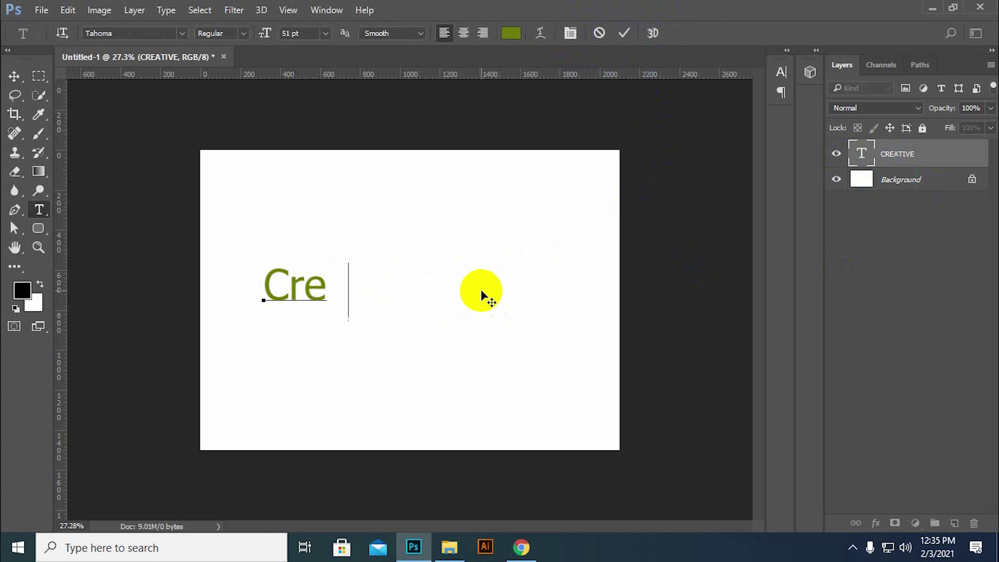
type("ative")
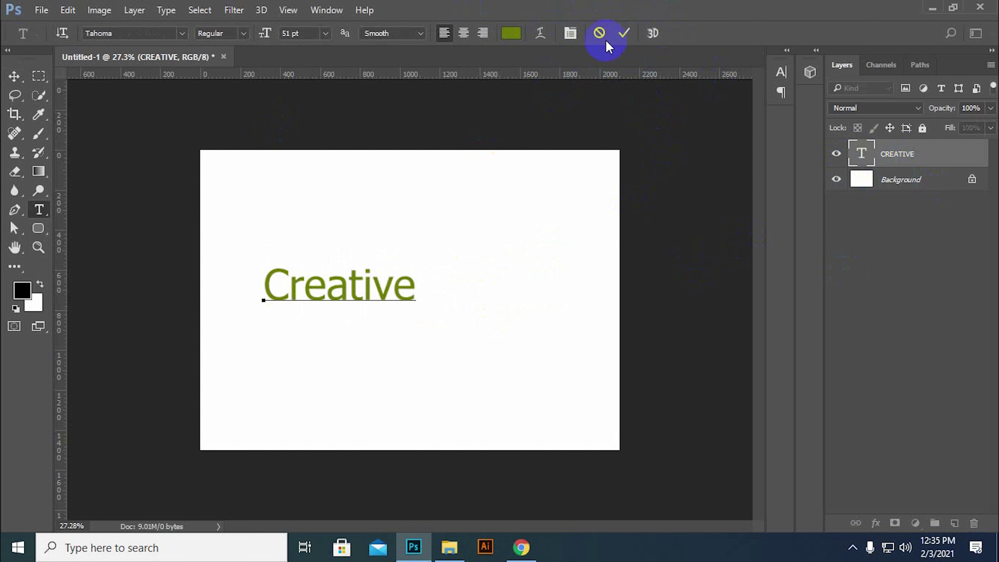
left_click(623, 34)
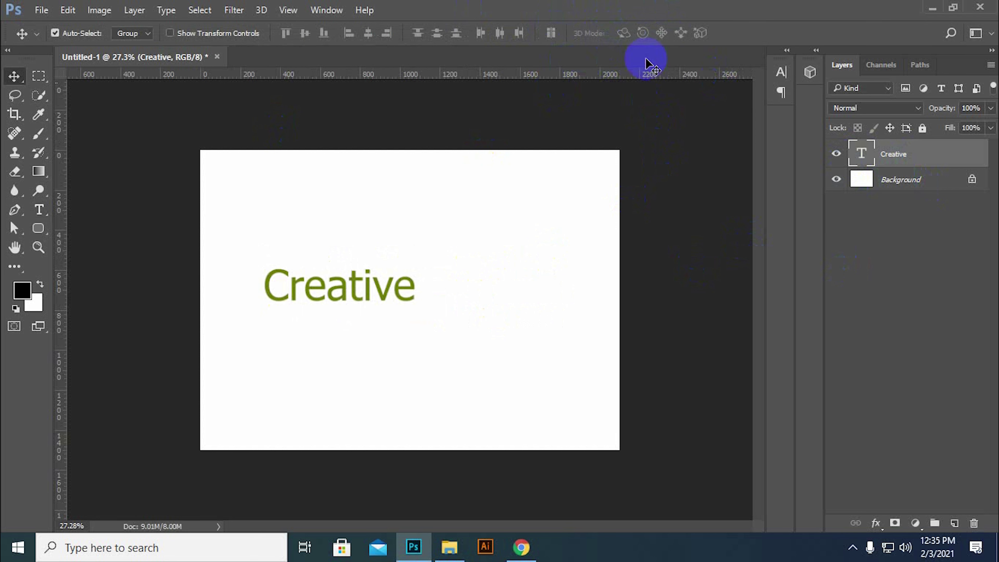
double_click(861, 154)
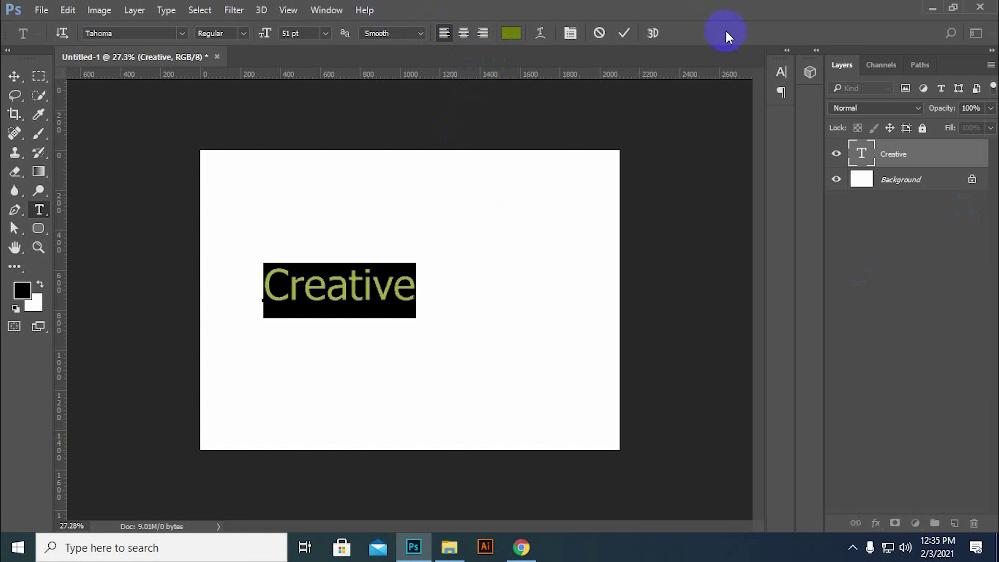
left_click(411, 280)
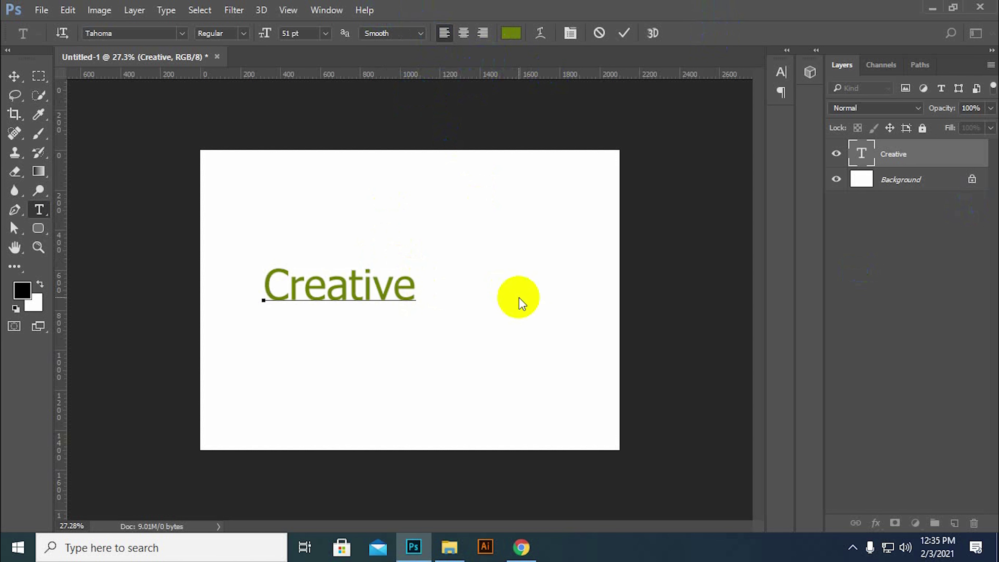
key("Return")
type("hjjjjjjj")
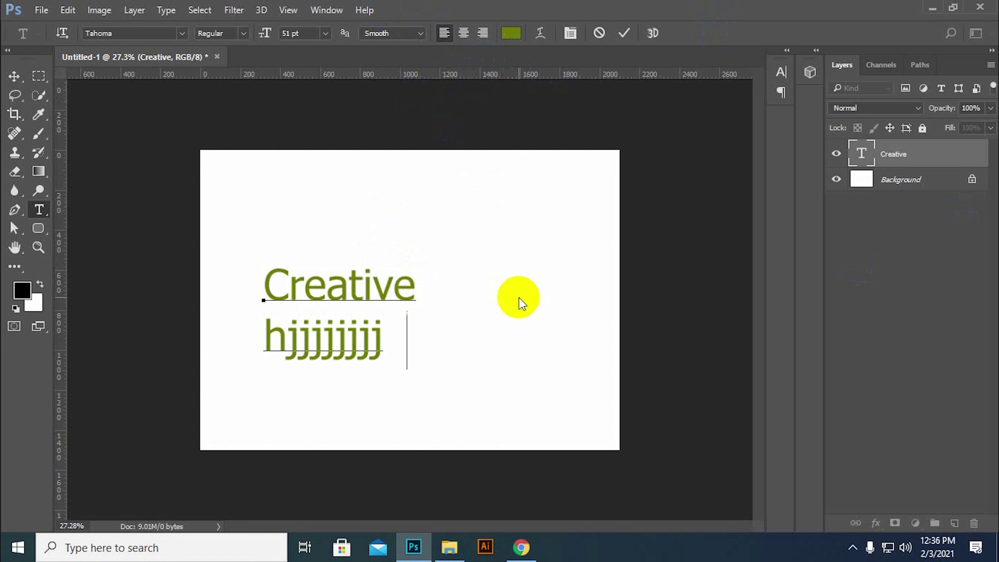
type("jjjjj")
key("Return")
type("jdcnuynuy")
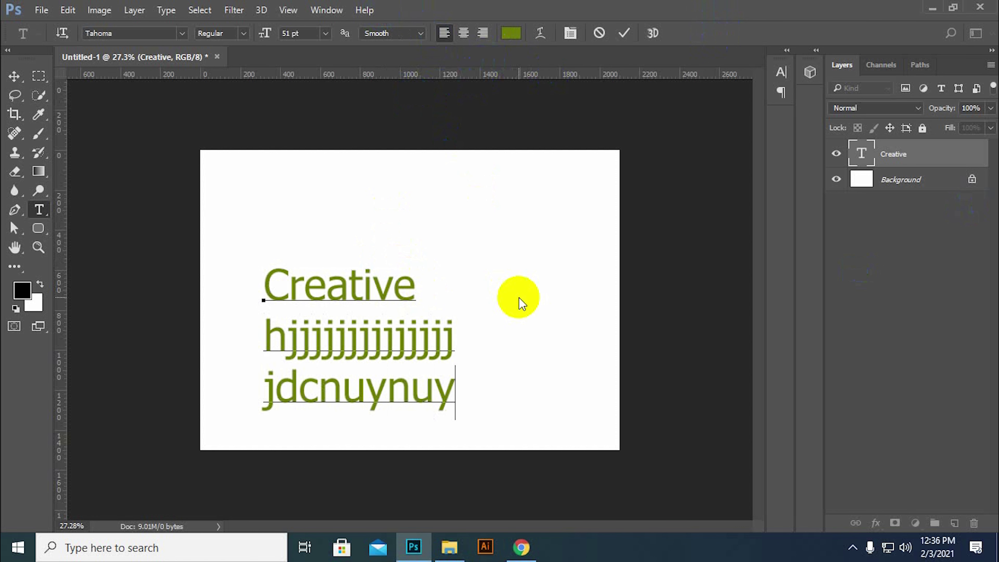
left_click(465, 37)
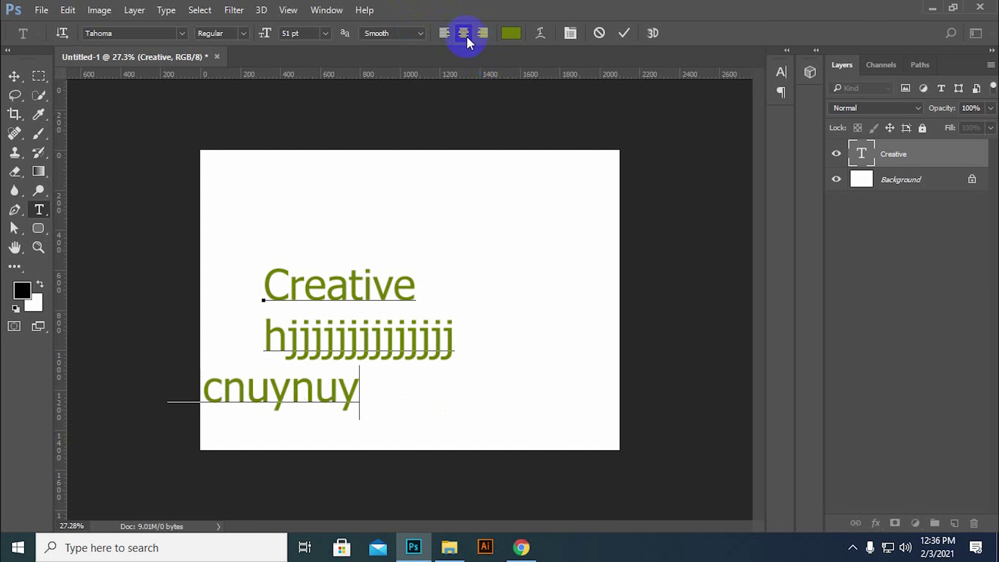
left_click(599, 33)
Step: Add two lines, 'chfffffffffff' and 'nxuysdxui', below Creative
double_click(861, 152)
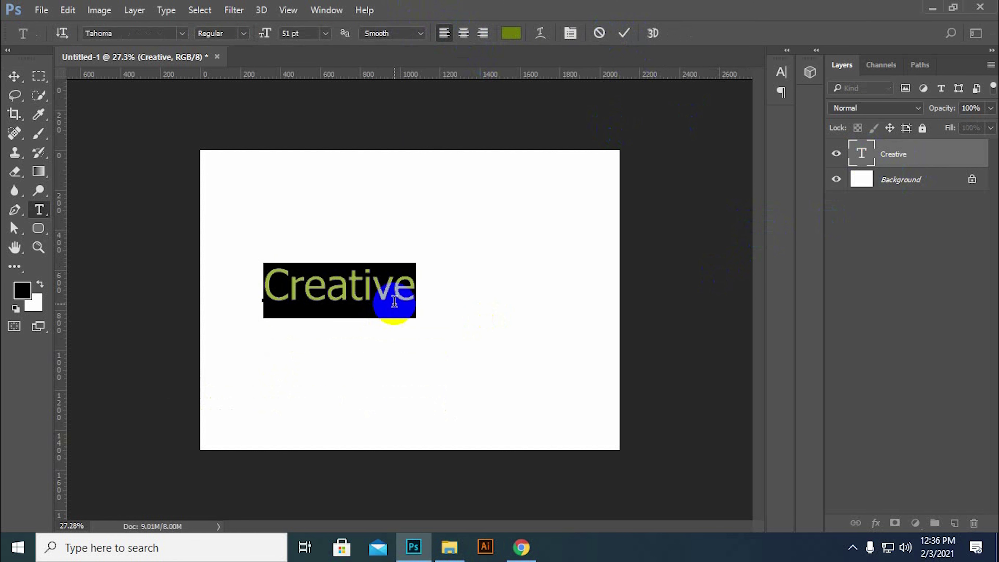
left_click(415, 292)
left_click_drag(415, 297, 384, 298)
key("Return")
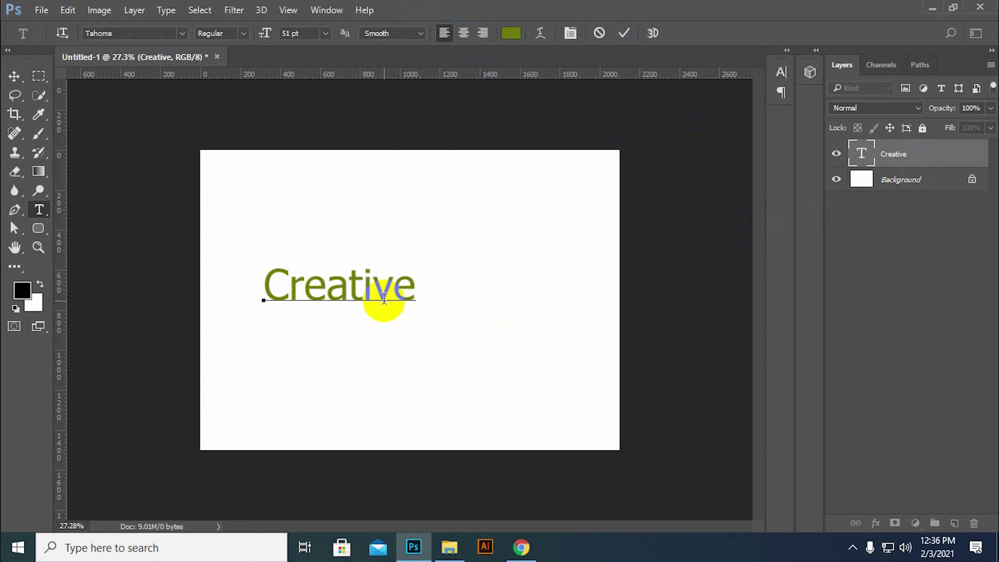
type("chfffffffffff")
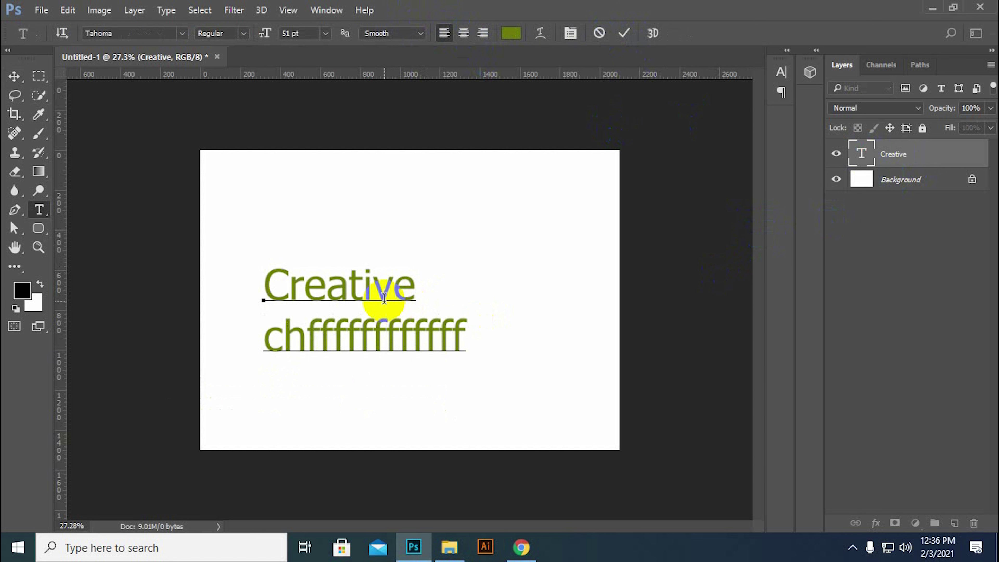
key("Return")
type("nxuysd")
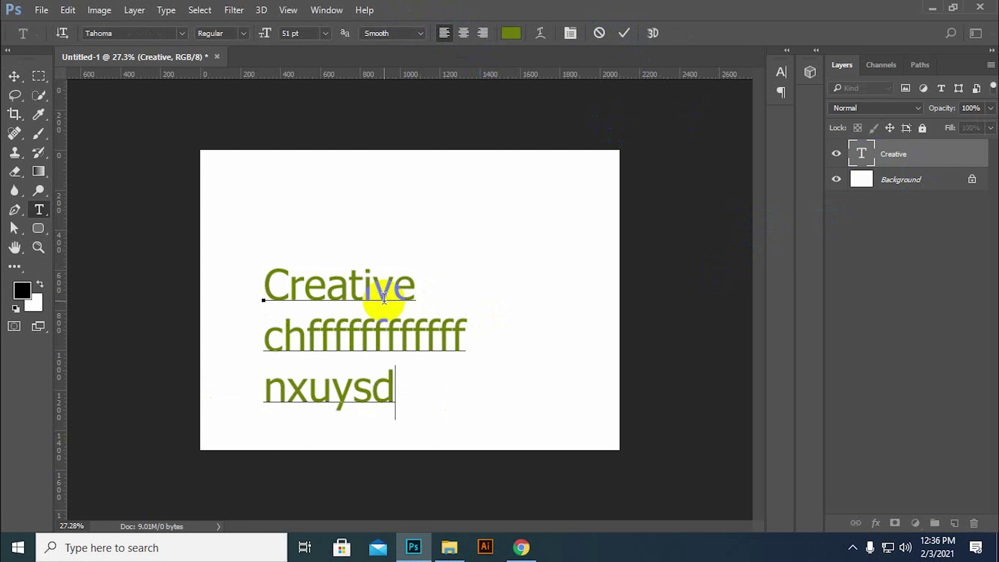
type("xui")
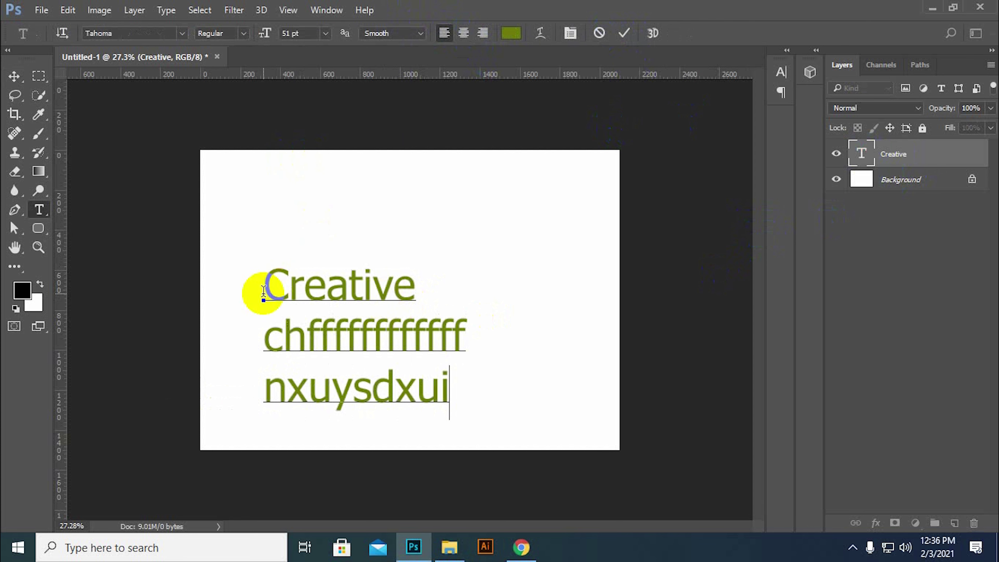
Step: Select all three lines of text and centre-align them
left_click(263, 290)
left_click(507, 29)
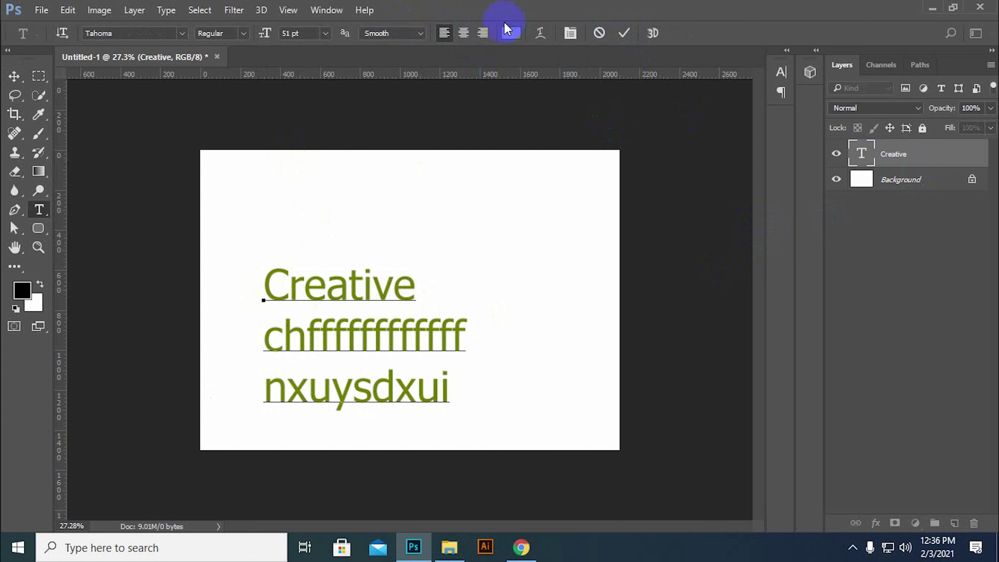
left_click(462, 33)
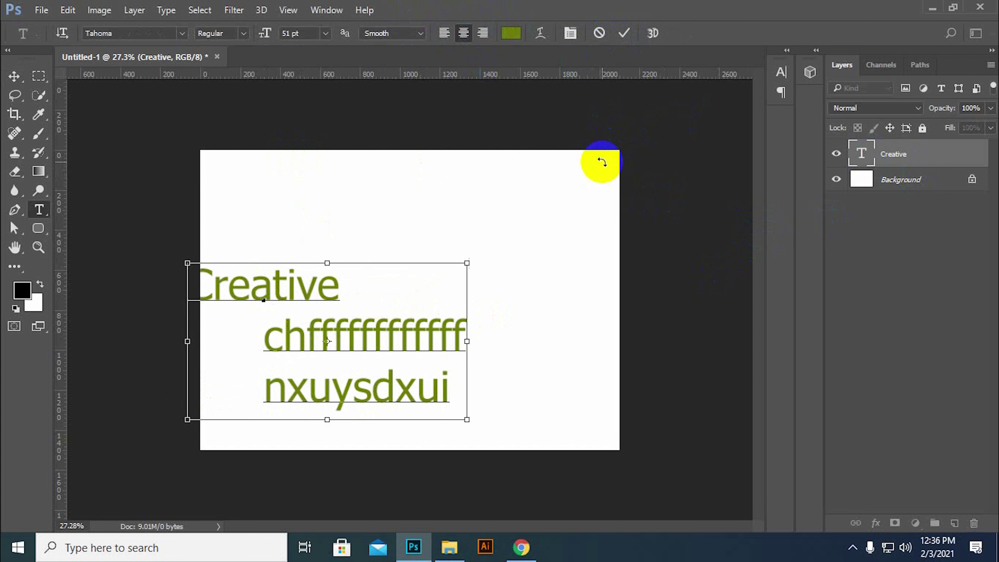
key("ctrl+shift+l")
left_click(262, 291)
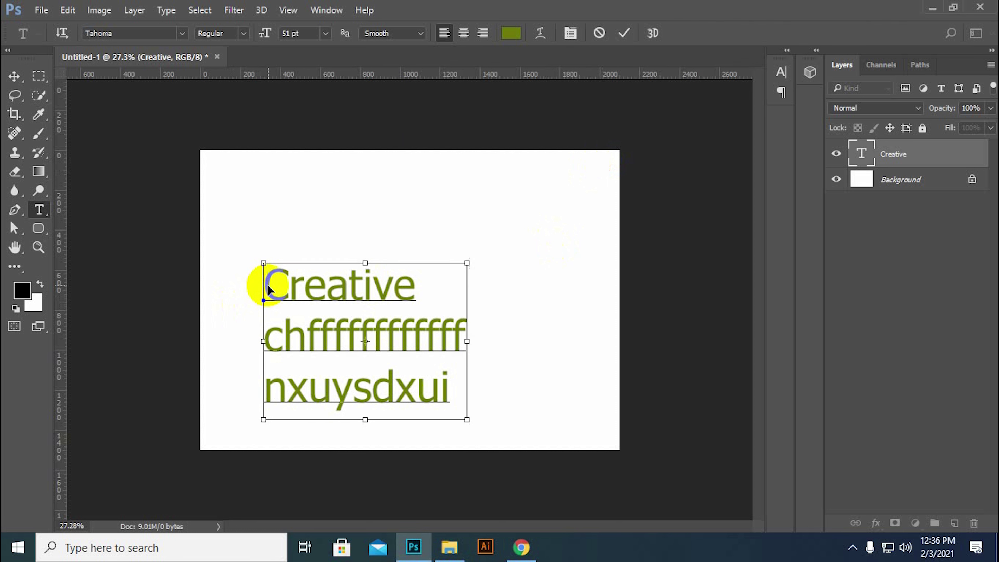
key("ctrl+a")
left_click(456, 36)
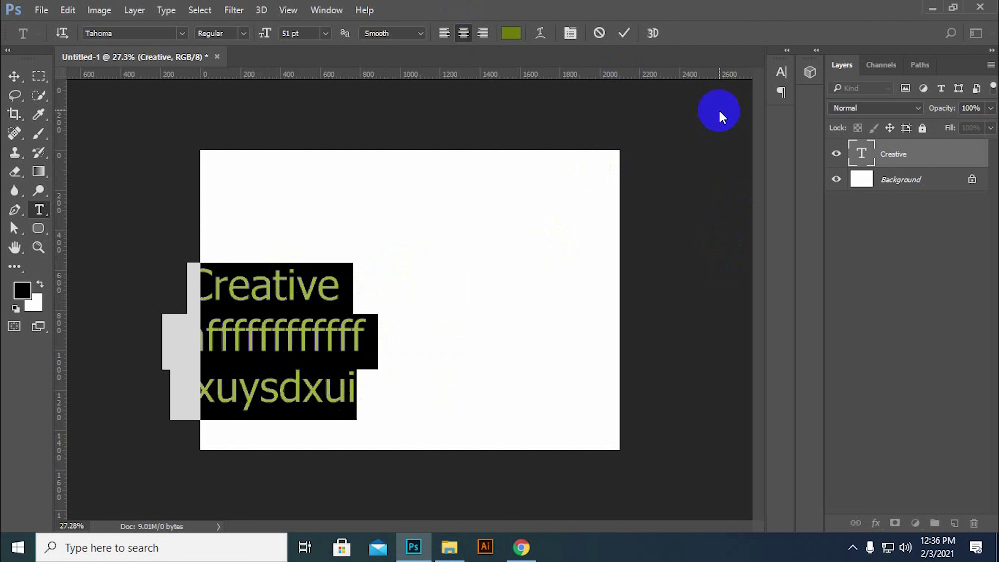
Step: Commit the text and move the three-line block to the canvas centre
left_click(623, 33)
key("v")
left_click_drag(292, 270, 413, 271)
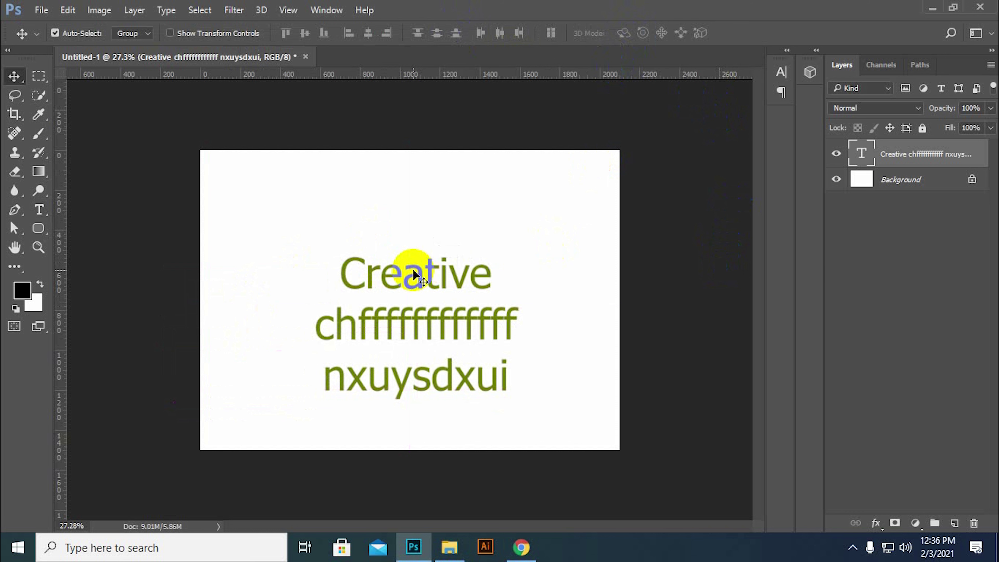
Step: Right-align the three lines of text and commit the change
double_click(857, 158)
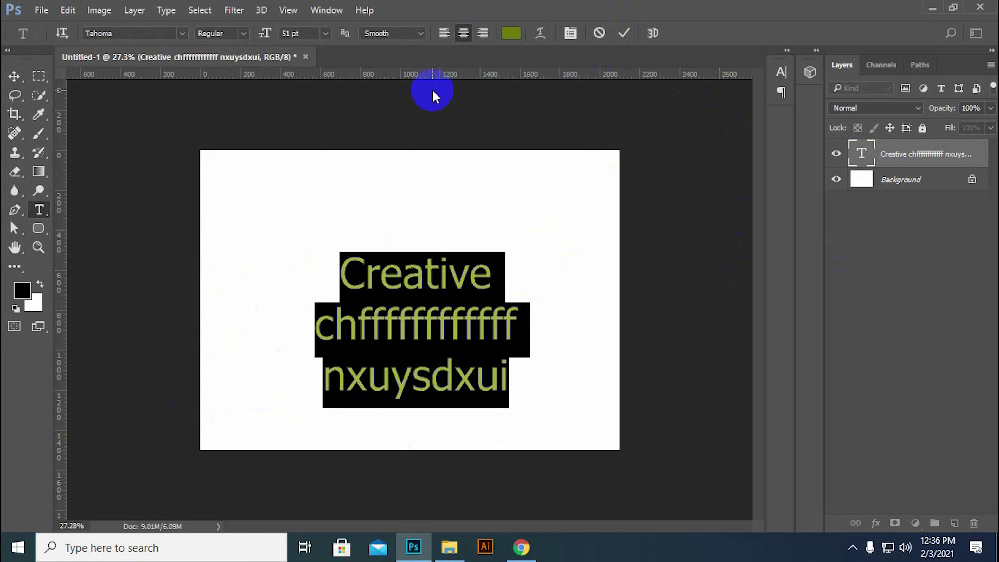
left_click(486, 34)
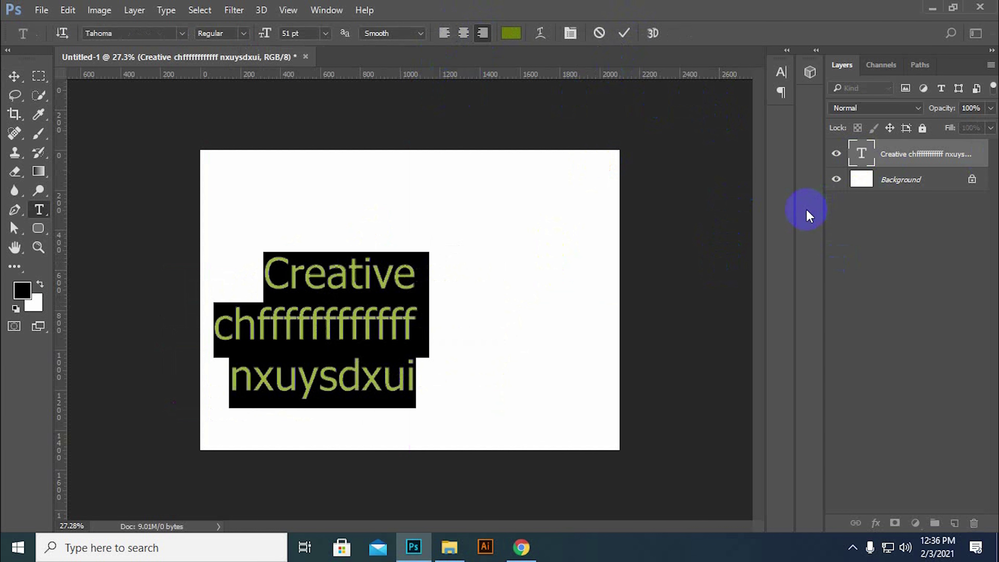
left_click(623, 33)
key("v")
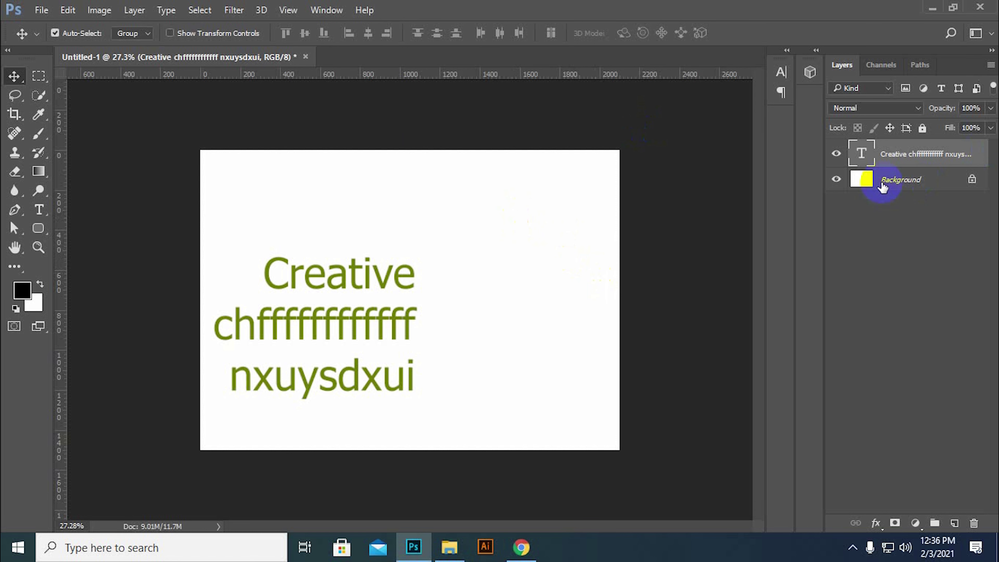
Step: Delete the two filler lines, commit, and move Creative to the canvas centre
left_click(862, 151)
double_click(863, 150)
left_click_drag(215, 321, 445, 411)
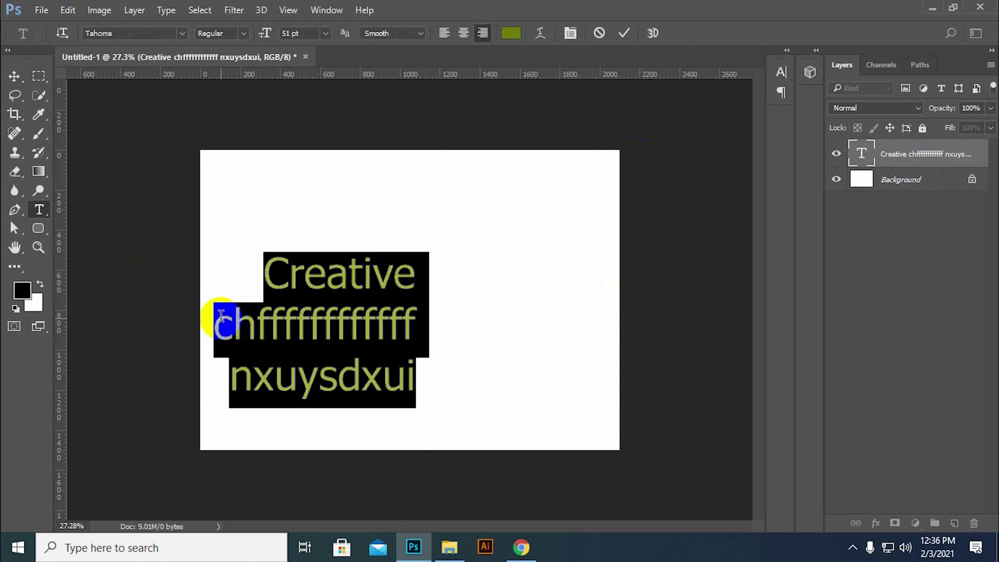
key("BackSpace")
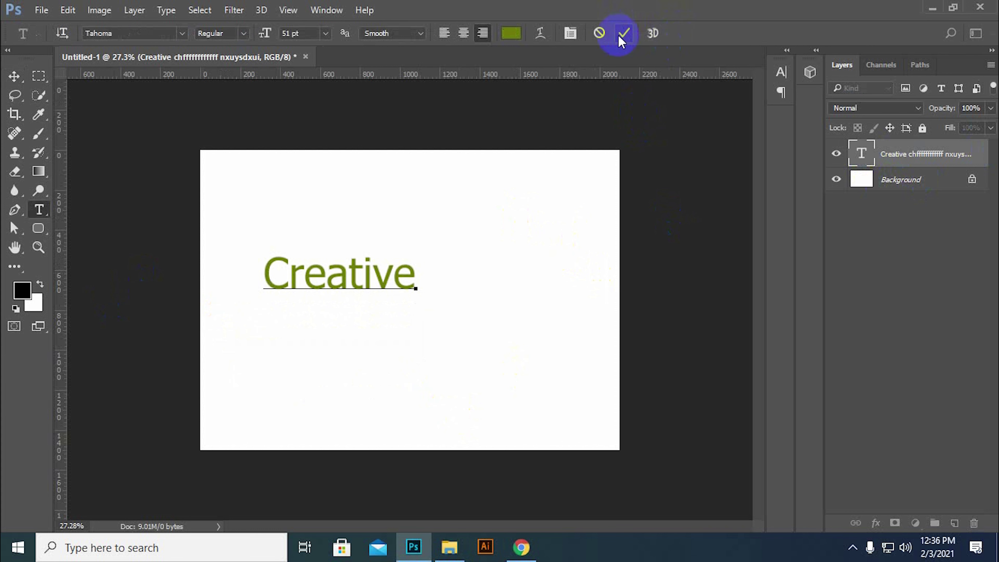
left_click(624, 33)
key("v")
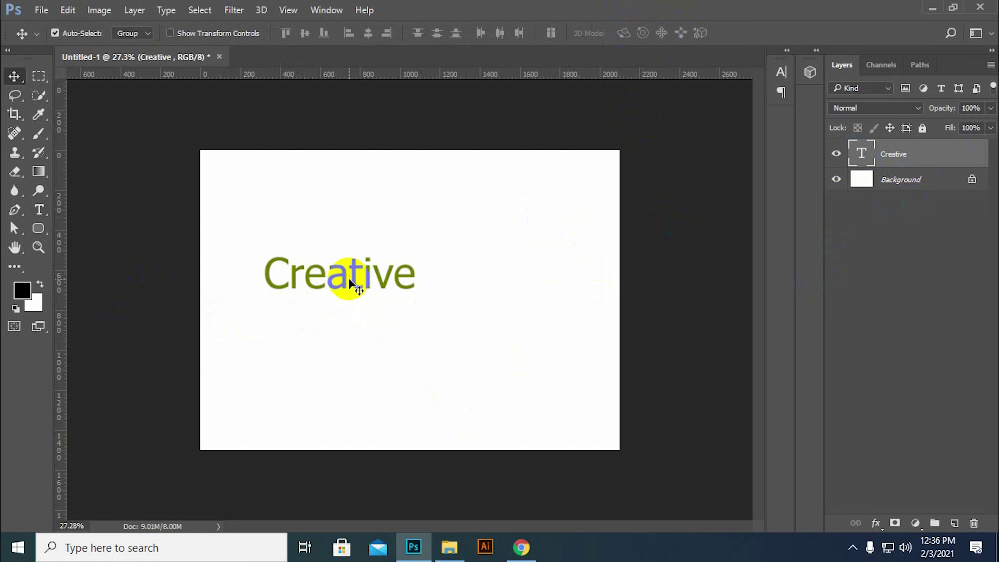
left_click_drag(375, 286, 432, 297)
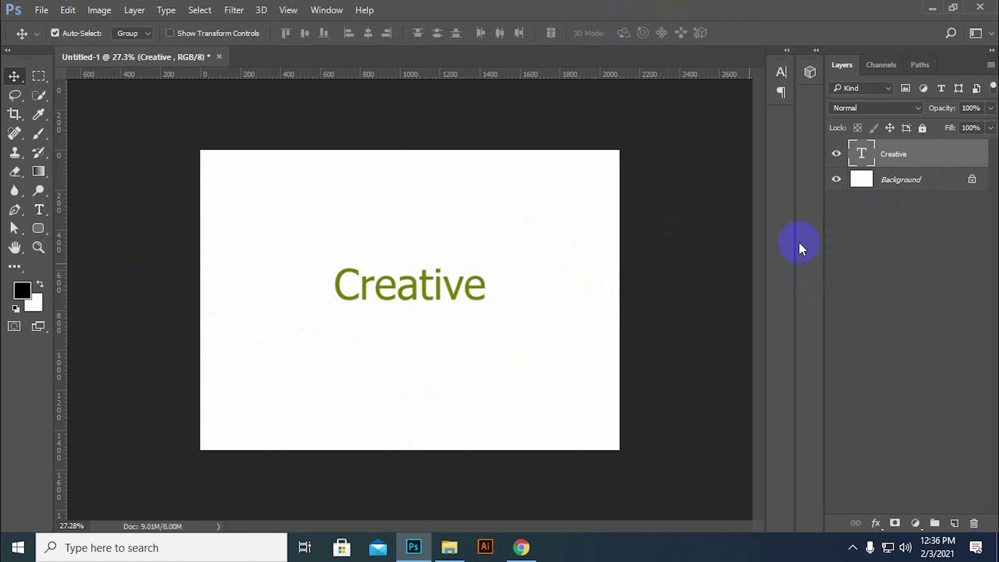
Step: Apply an Arc warp to the Creative text and commit it
double_click(861, 153)
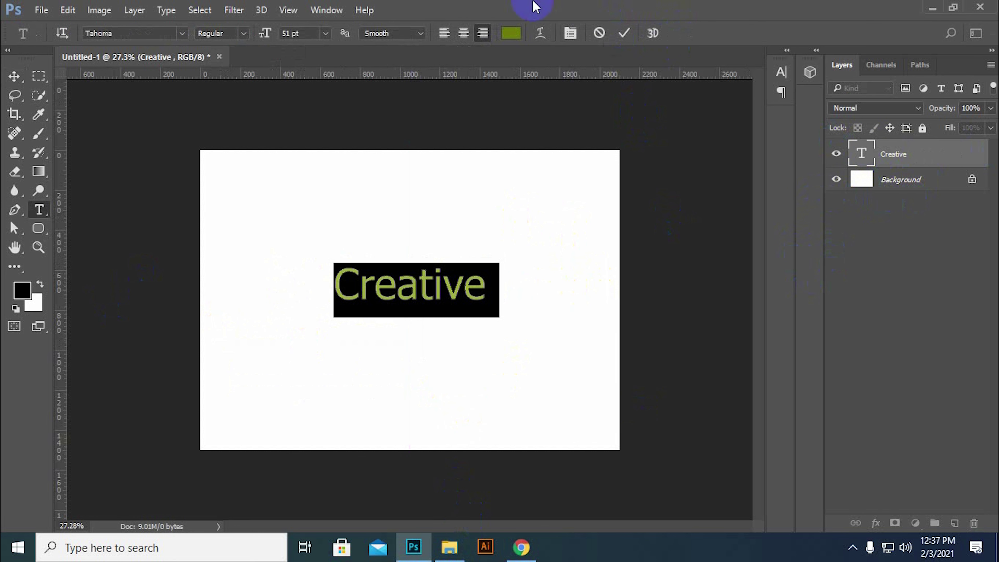
left_click(542, 34)
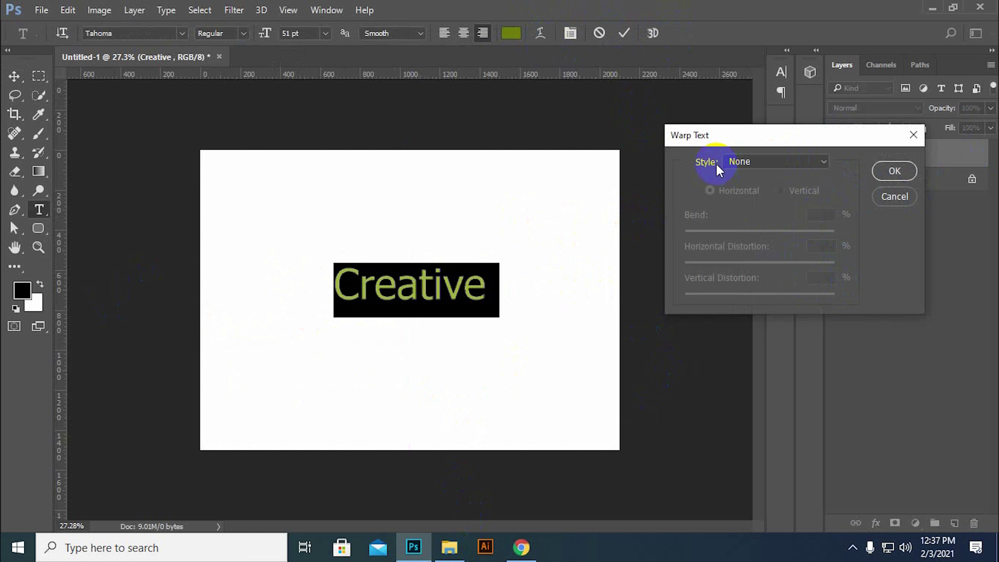
left_click(787, 163)
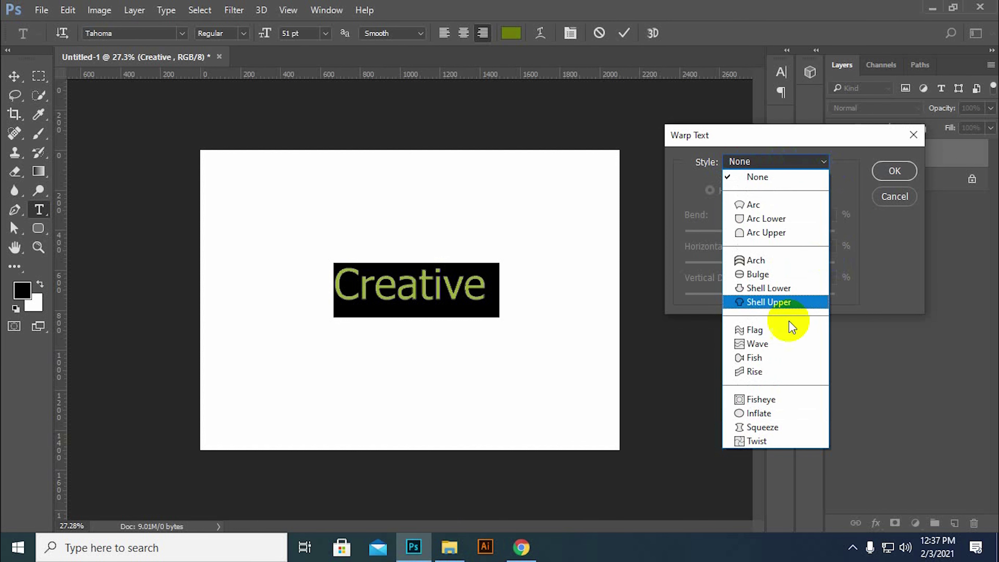
left_click(780, 204)
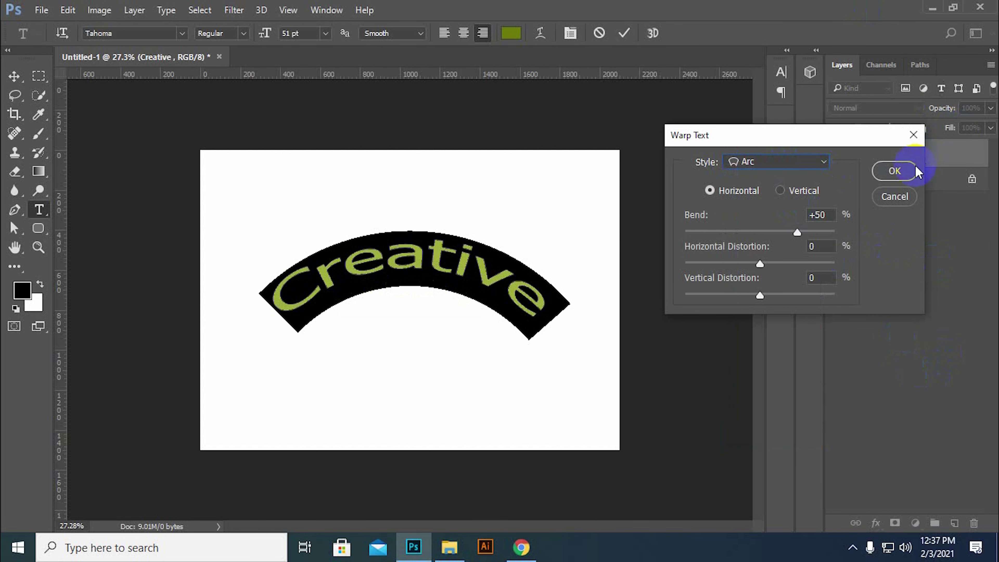
left_click(895, 171)
key("ctrl+Return")
key("v")
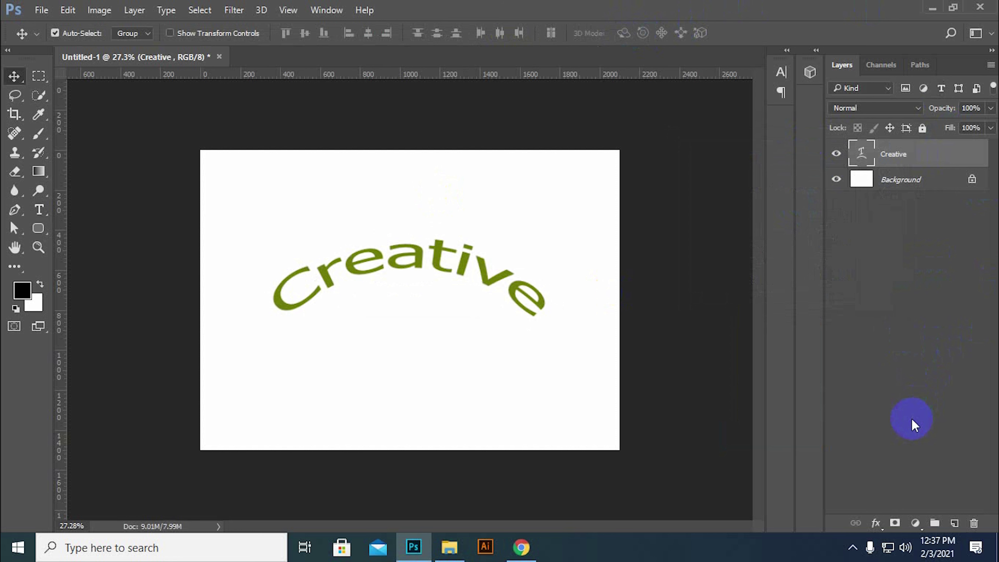
Step: Try Arc Lower with bend -68, then Arc with bend +37 and vertical distortion -42
double_click(861, 155)
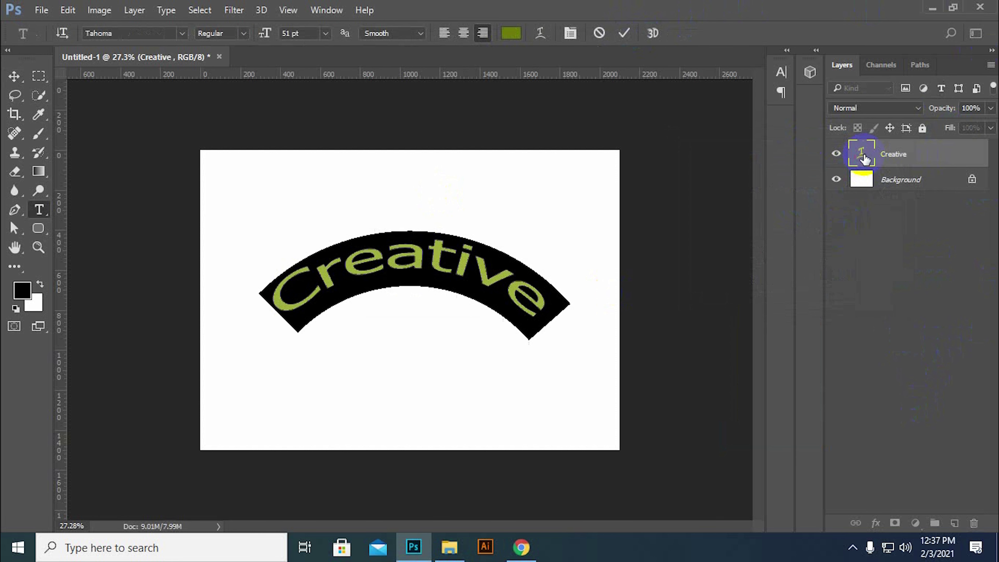
left_click(563, 32)
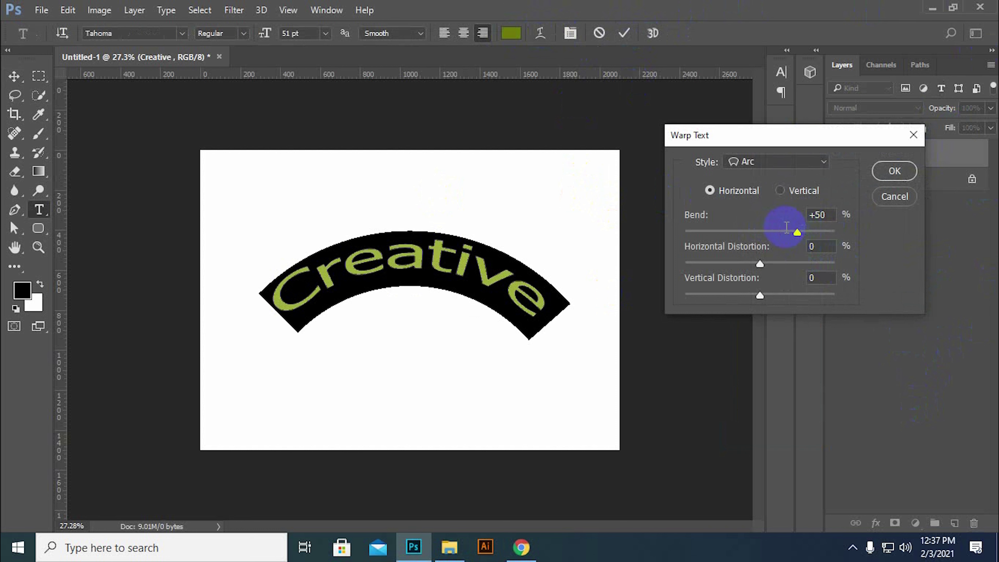
left_click(768, 162)
left_click(764, 217)
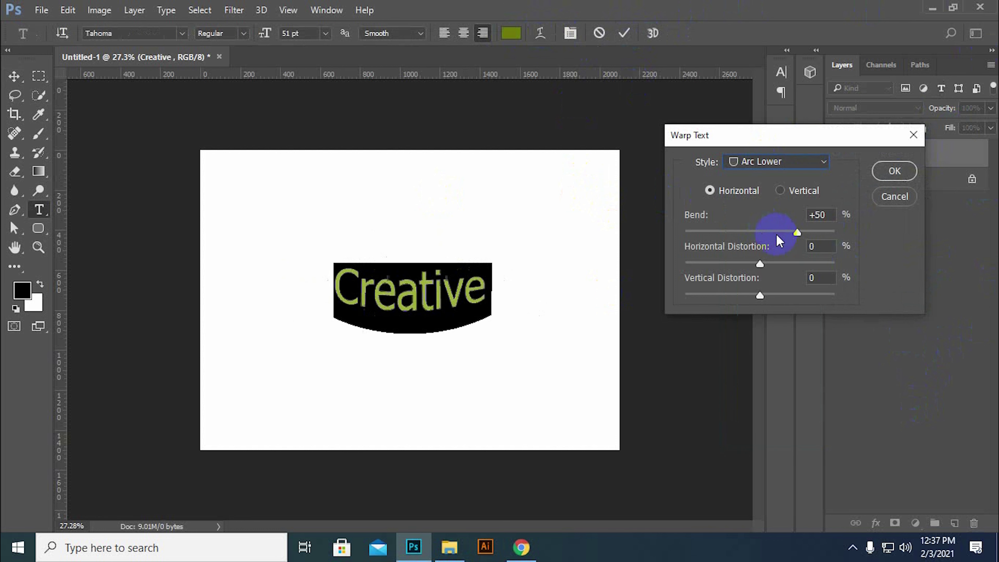
left_click_drag(804, 233, 710, 242)
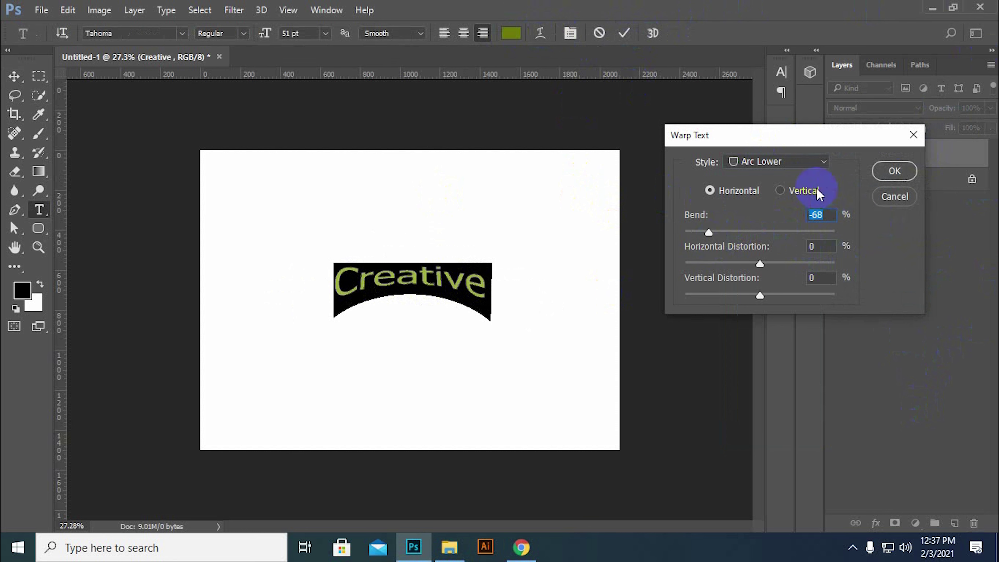
left_click(802, 161)
left_click(767, 205)
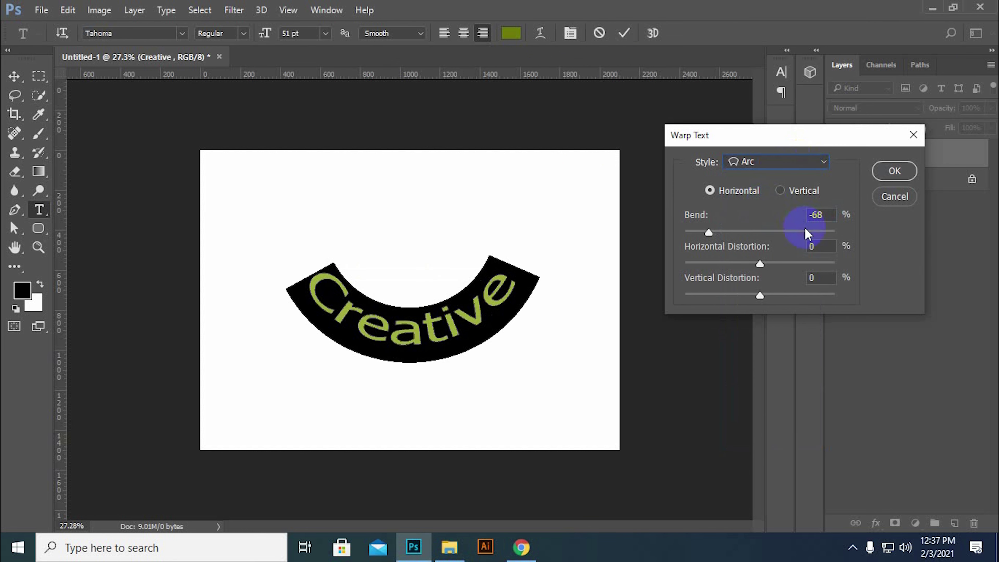
mouse_move(719, 236)
left_mouse_down()
mouse_move(786, 235)
mouse_move(783, 263)
left_mouse_up()
left_click_drag(760, 295, 727, 295)
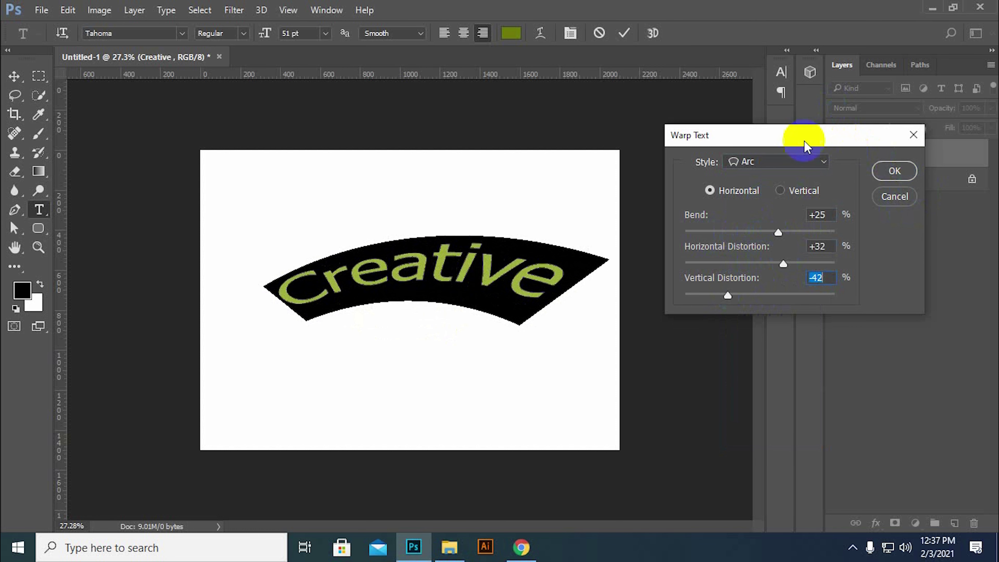
Step: Change the warp to Squeeze with bend -15 and vertical distortion -5
left_click(782, 163)
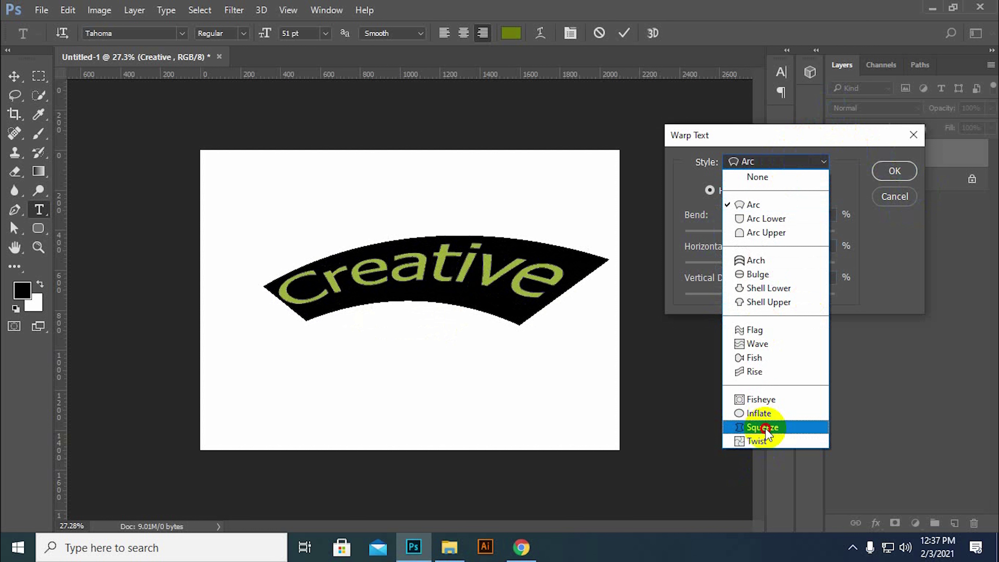
left_click(762, 427)
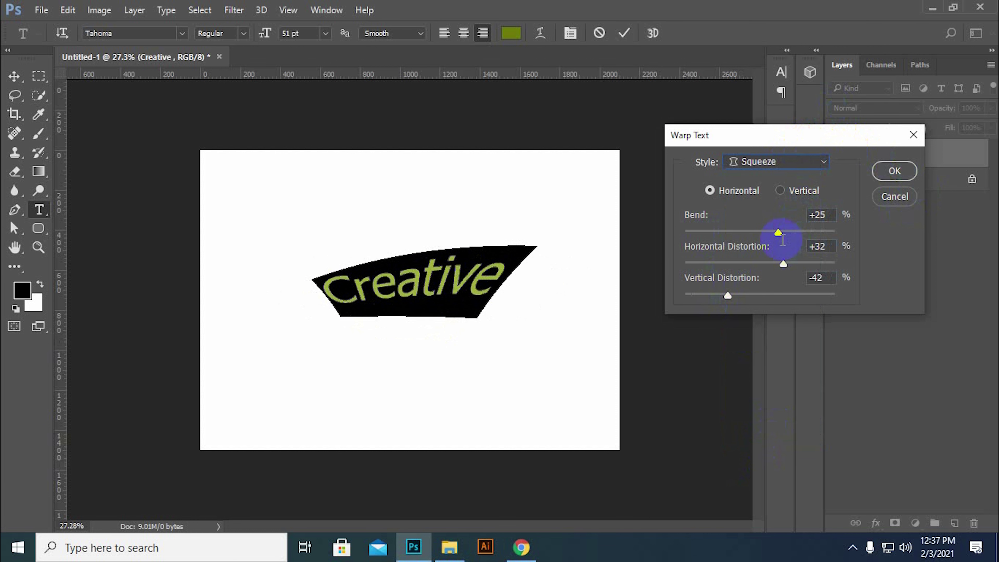
left_click_drag(778, 232, 748, 233)
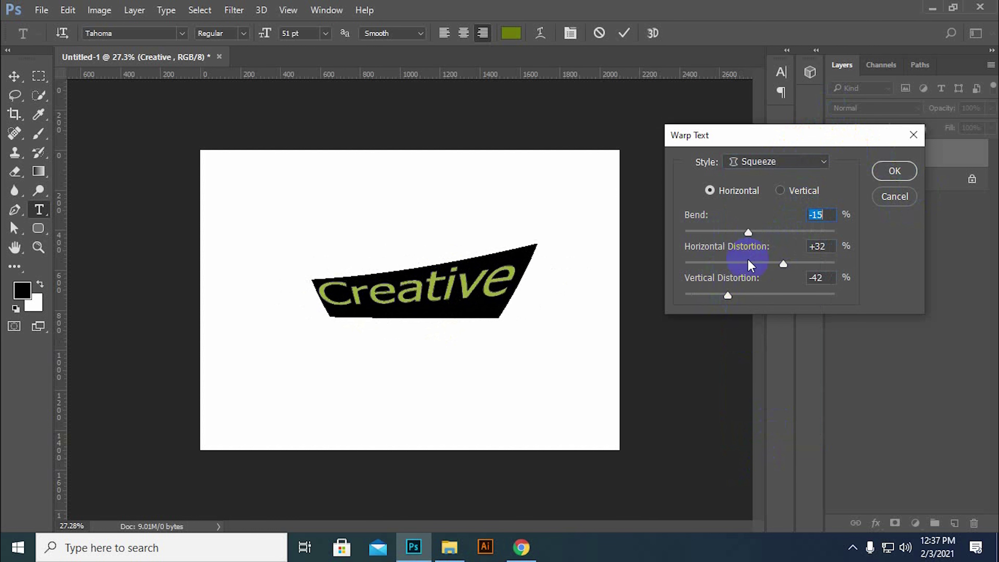
left_click_drag(725, 302, 756, 297)
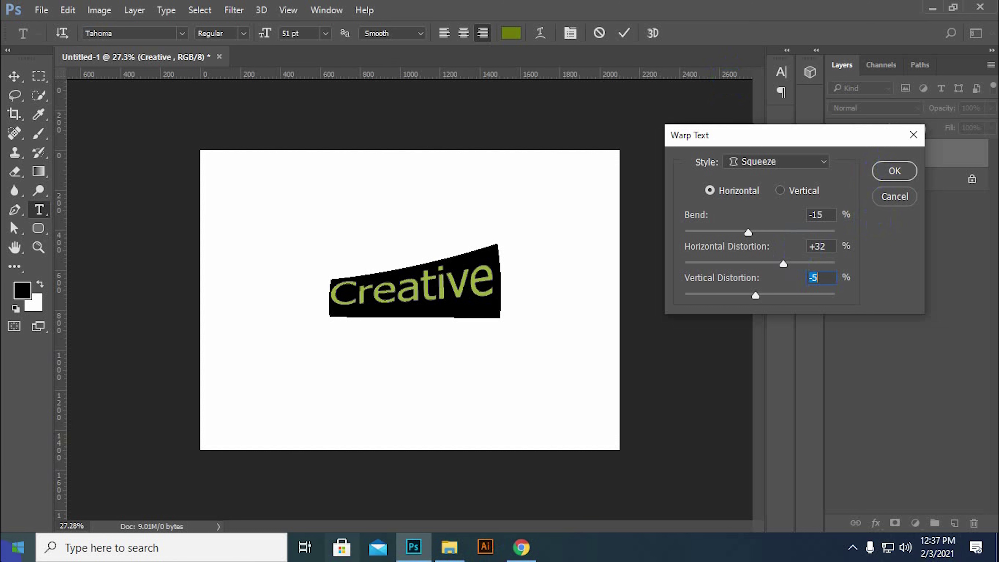
left_click(895, 171)
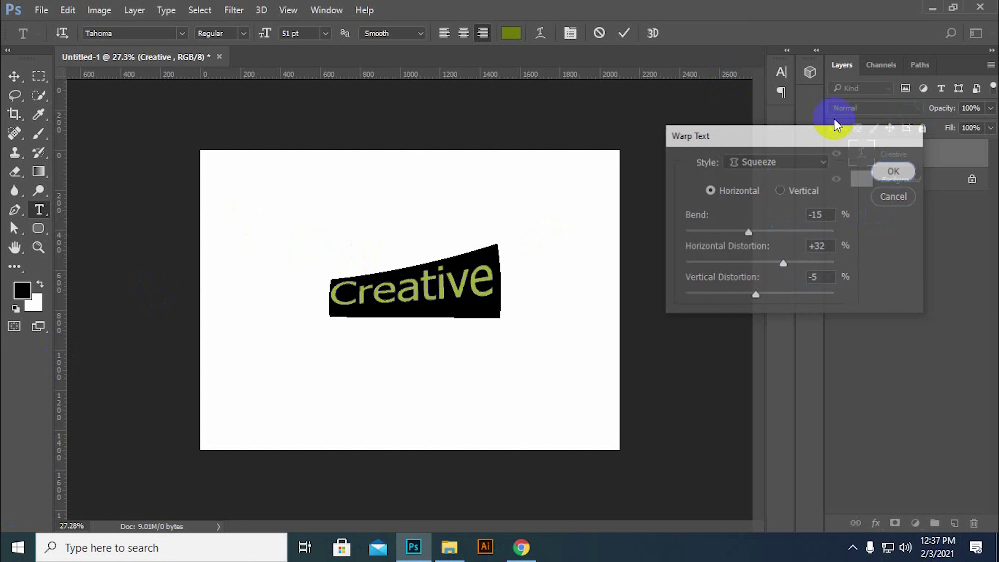
Step: Commit the warped text, move it higher, then delete the Creative layer
left_click(624, 33)
key("v")
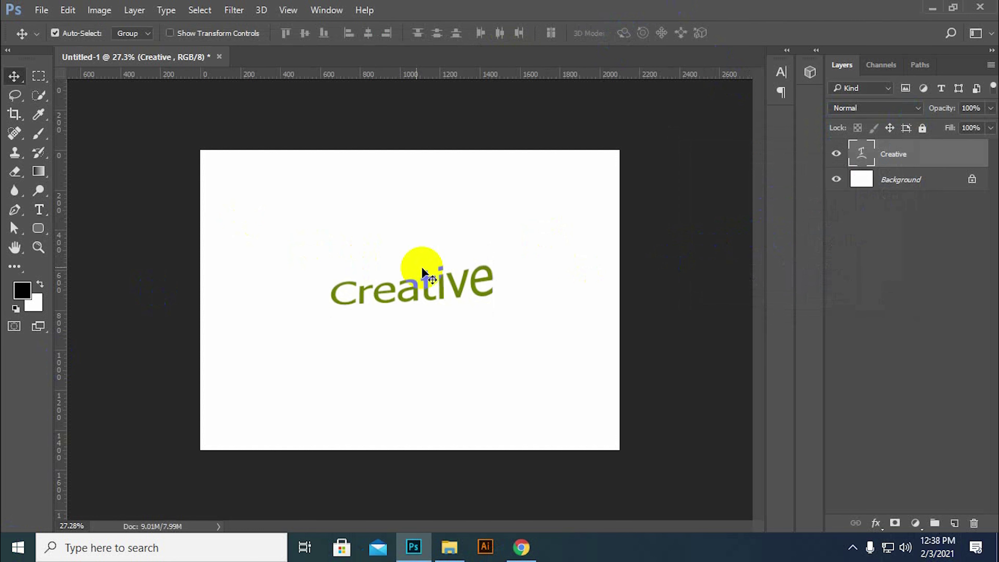
mouse_move(417, 287)
left_mouse_down()
mouse_move(429, 246)
mouse_move(398, 233)
left_mouse_up()
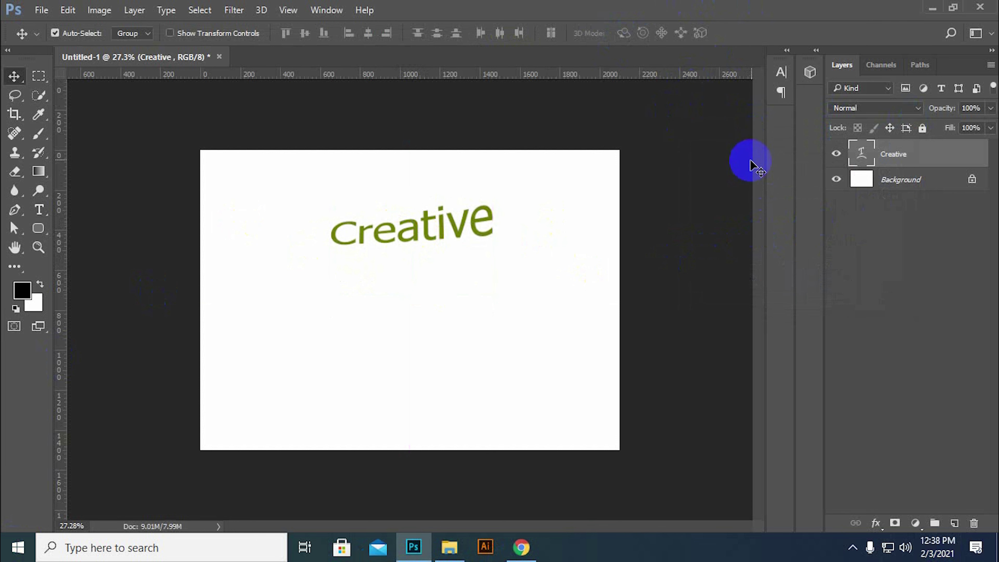
key("Delete")
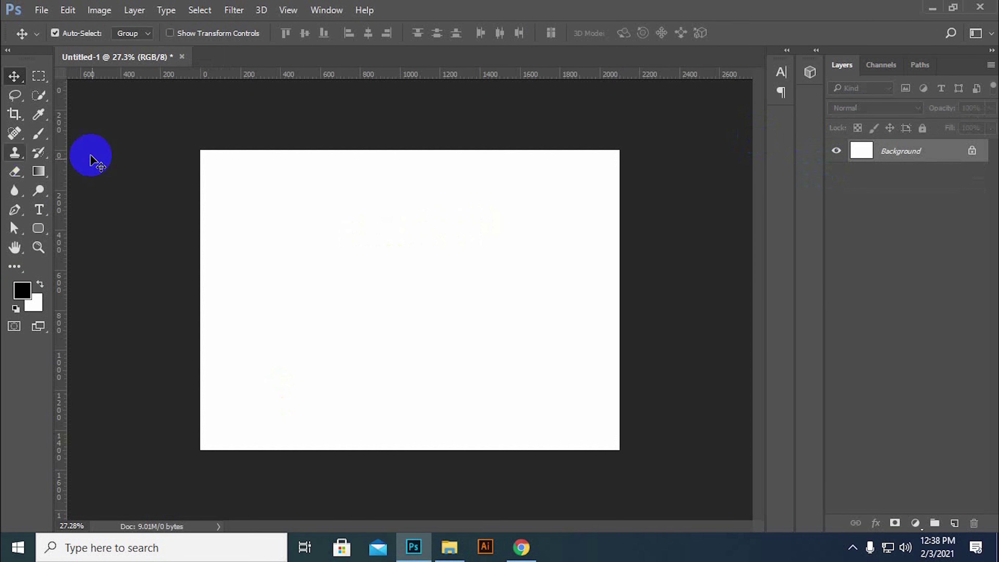
left_click(40, 216)
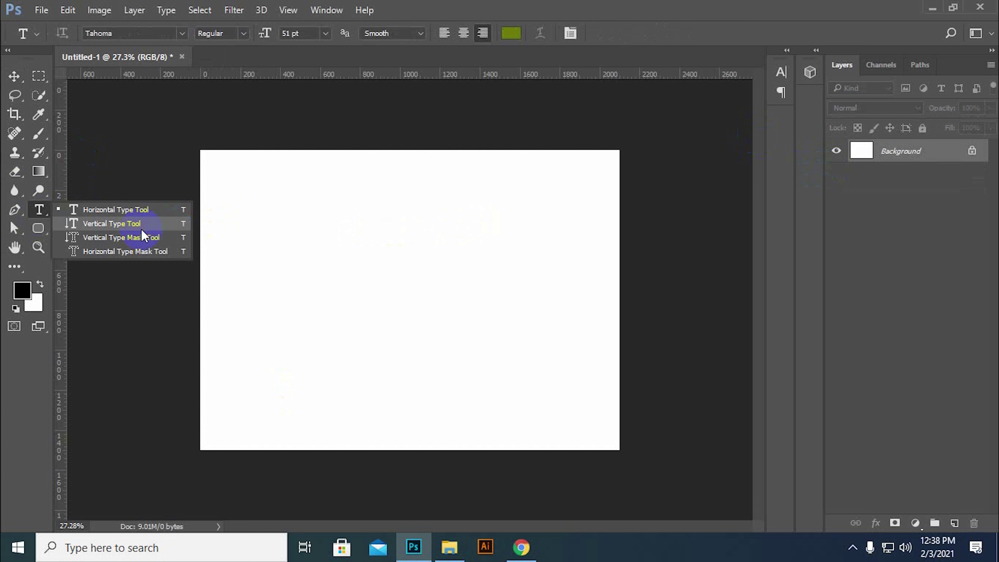
left_click(125, 230)
left_click(286, 238)
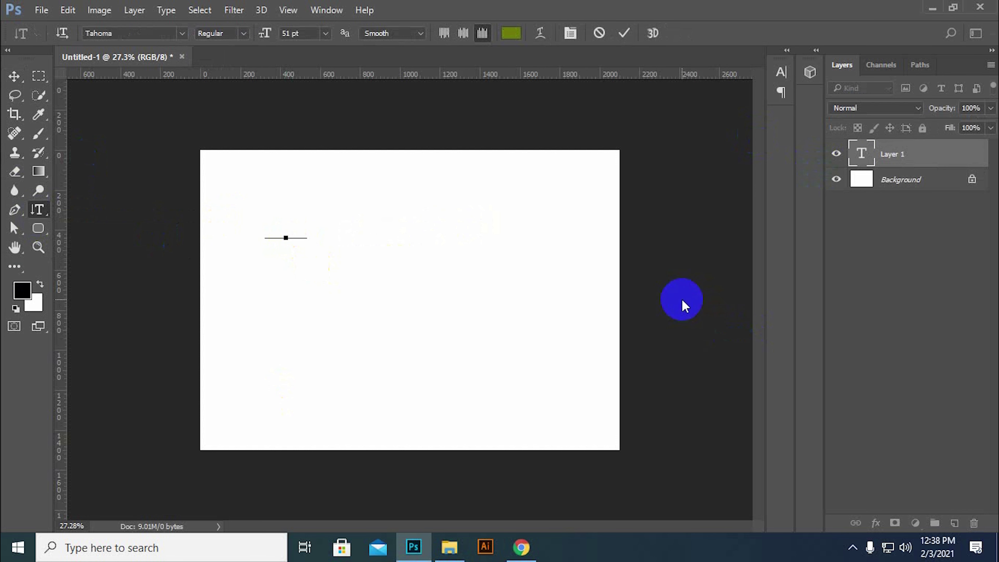
type("fcdcfkj")
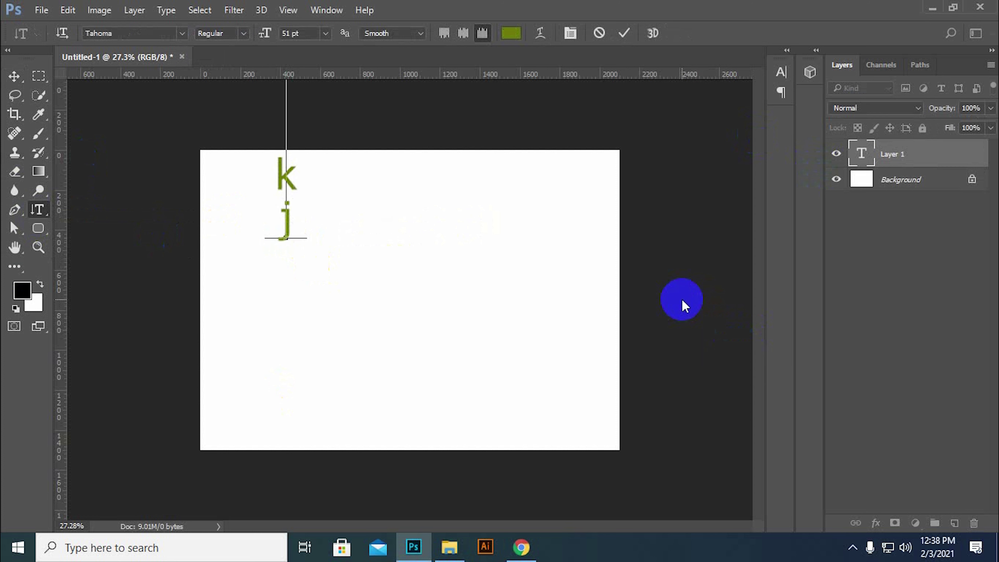
type("jxi")
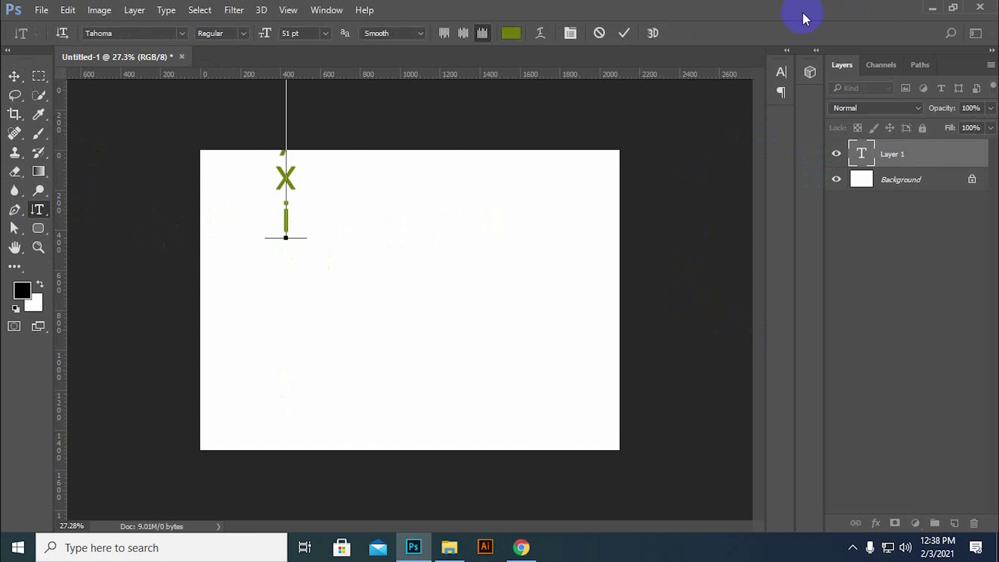
left_click(624, 33)
left_click(14, 76)
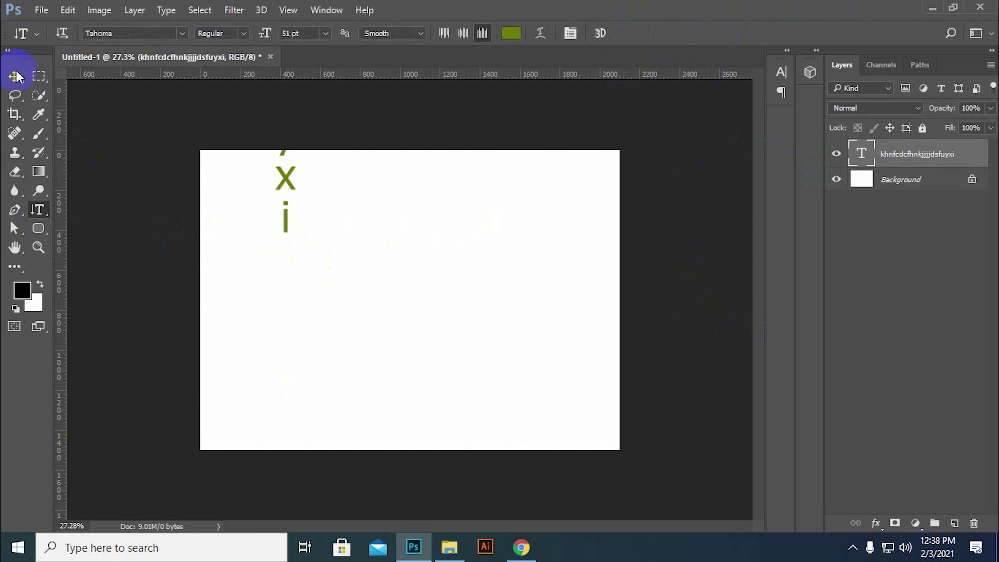
mouse_move(286, 178)
left_mouse_down()
mouse_move(284, 380)
mouse_move(273, 387)
left_mouse_up()
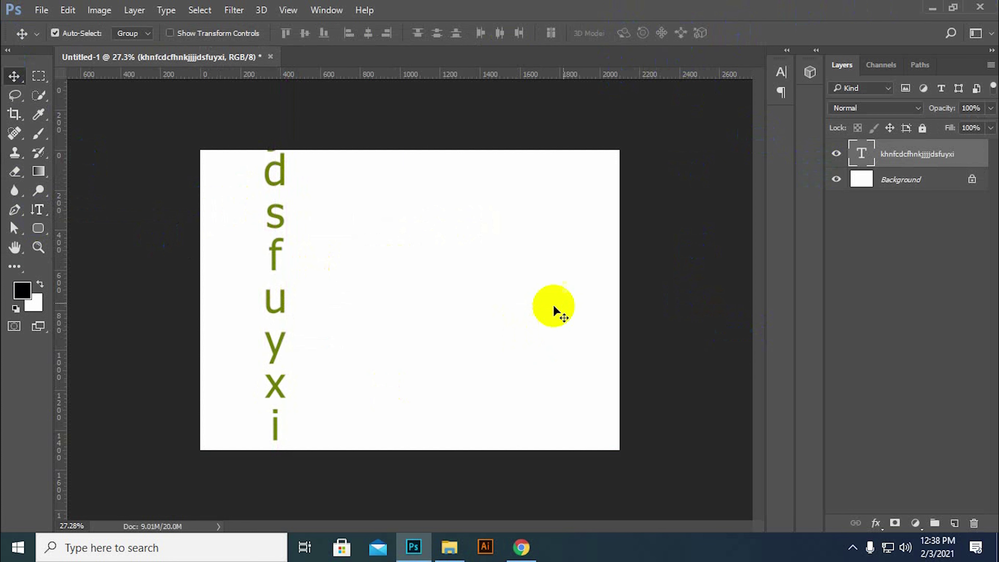
left_click(855, 157)
double_click(855, 157)
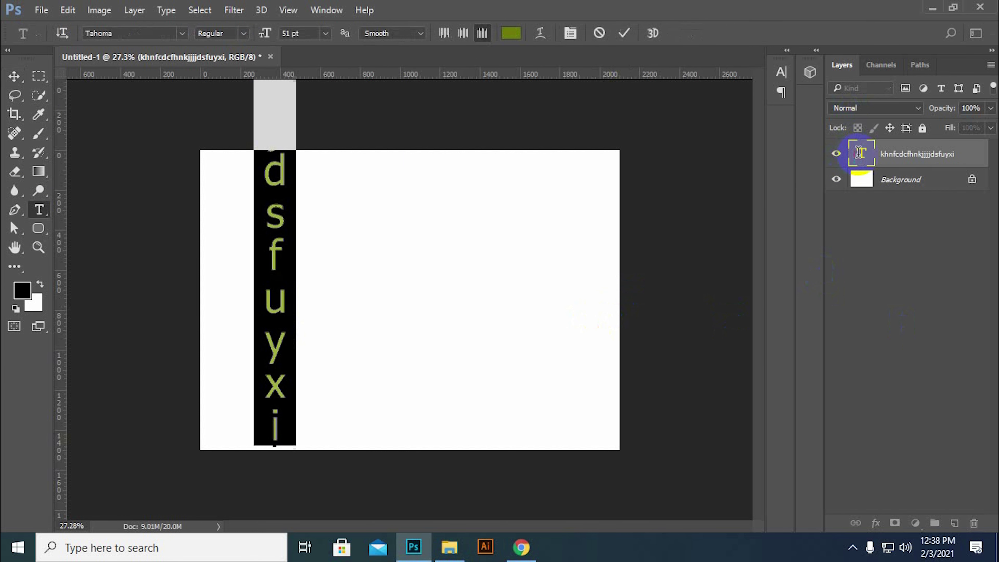
left_click(273, 127)
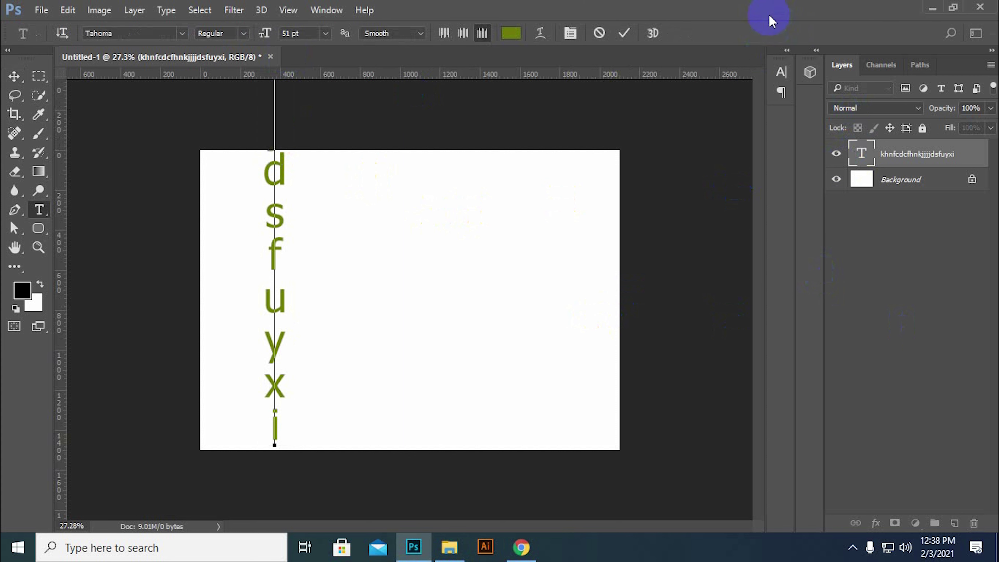
left_click(617, 35)
key("v")
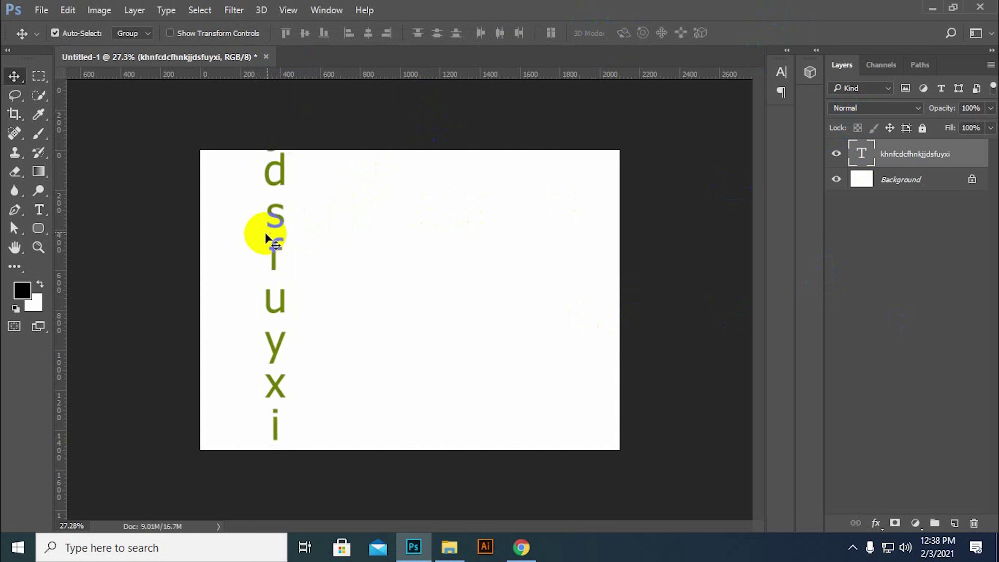
mouse_move(274, 226)
left_mouse_down()
mouse_move(274, 259)
mouse_move(275, 250)
left_mouse_up()
double_click(861, 153)
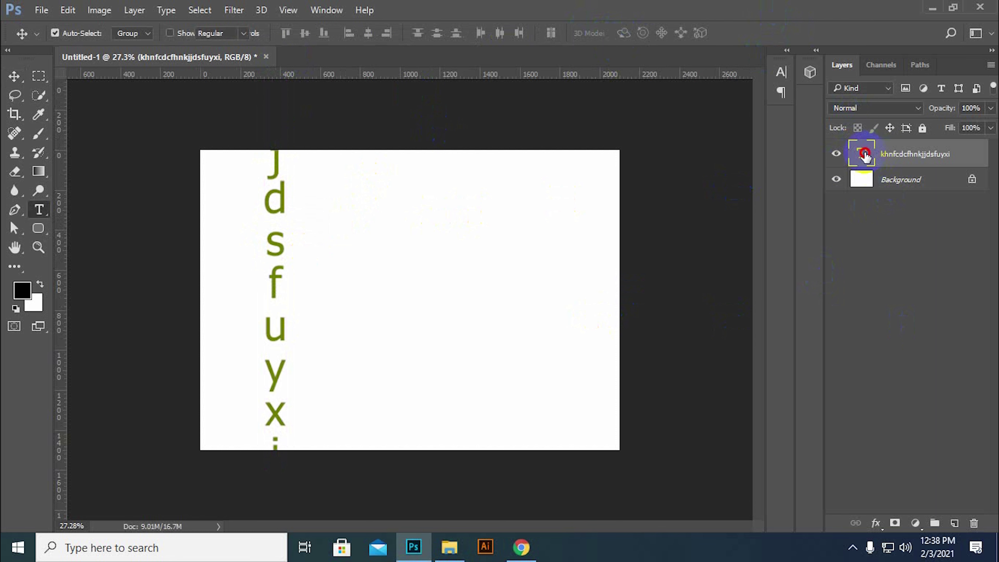
left_click(297, 33)
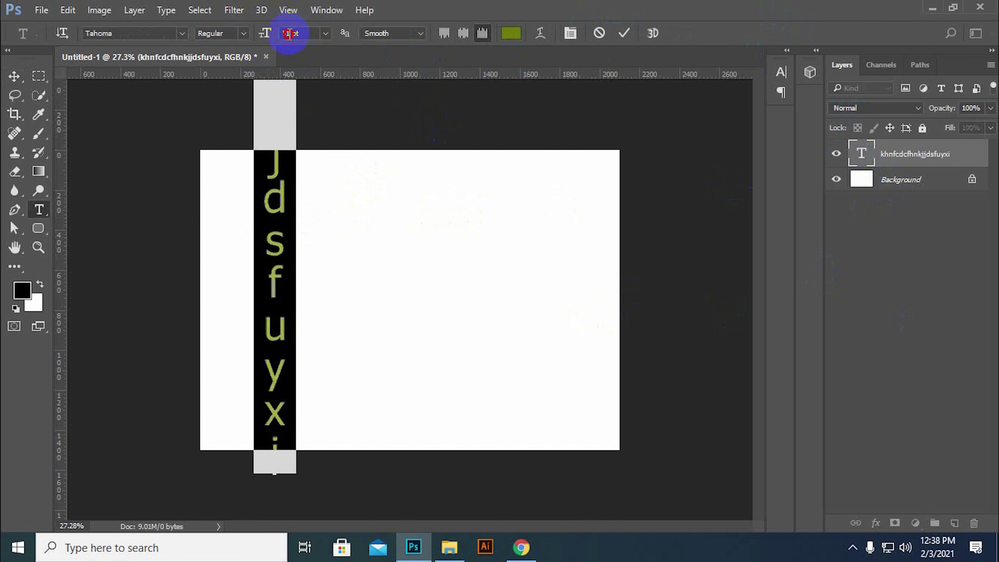
double_click(289, 34)
type("30")
key("Return")
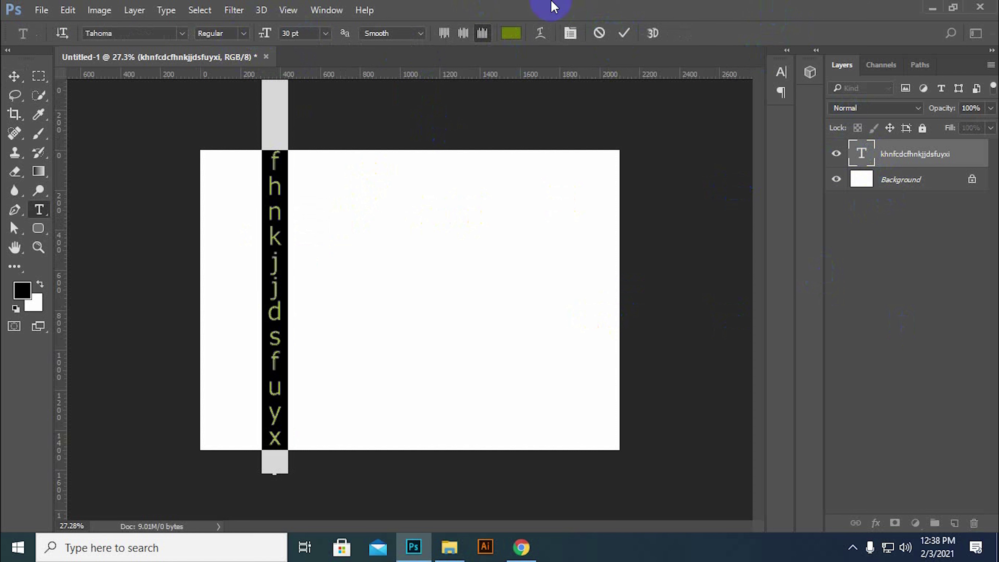
left_click(625, 33)
key("v")
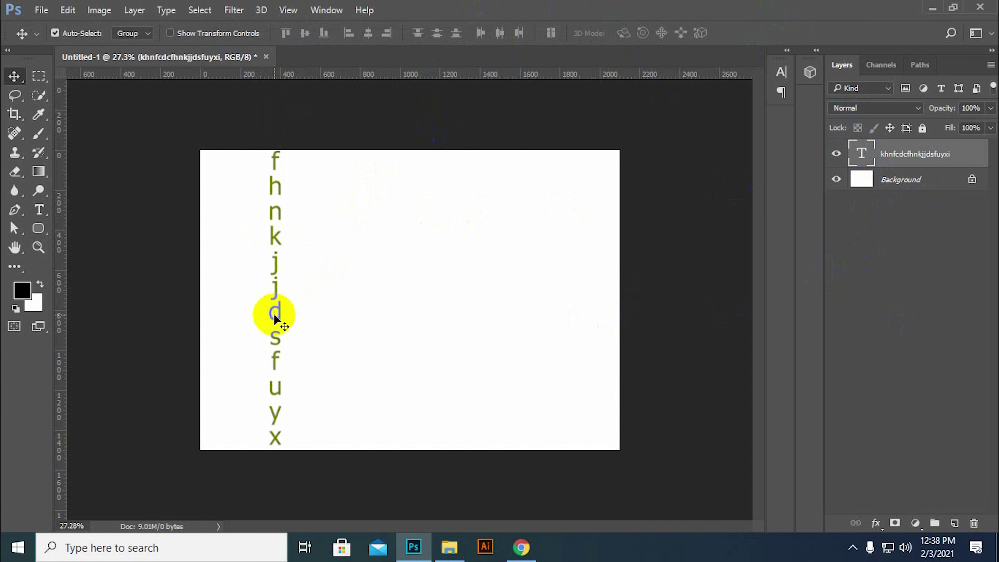
mouse_move(272, 317)
left_mouse_down()
mouse_move(395, 294)
mouse_move(252, 317)
left_mouse_up()
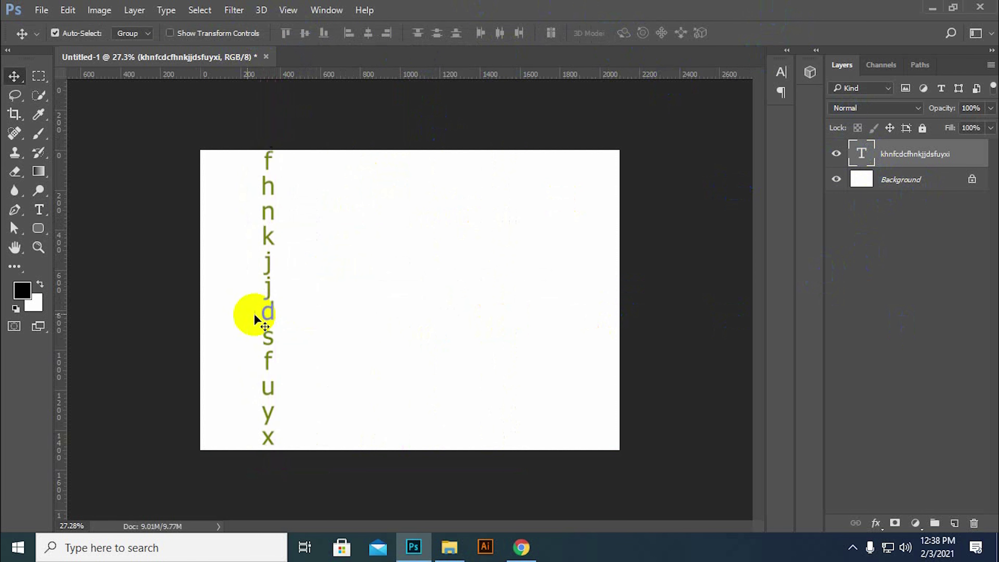
key("Delete")
left_click(985, 5)
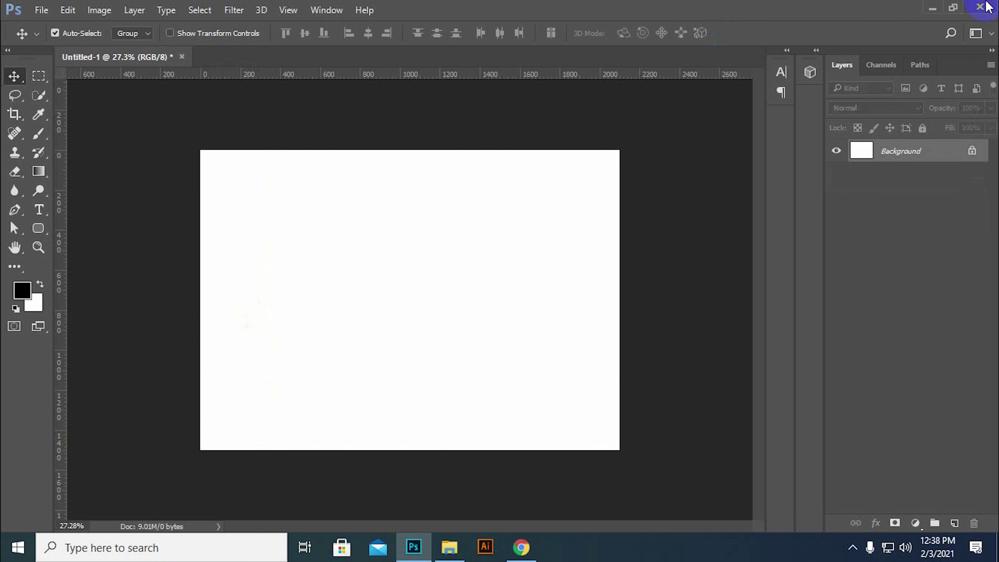
left_click(31, 211)
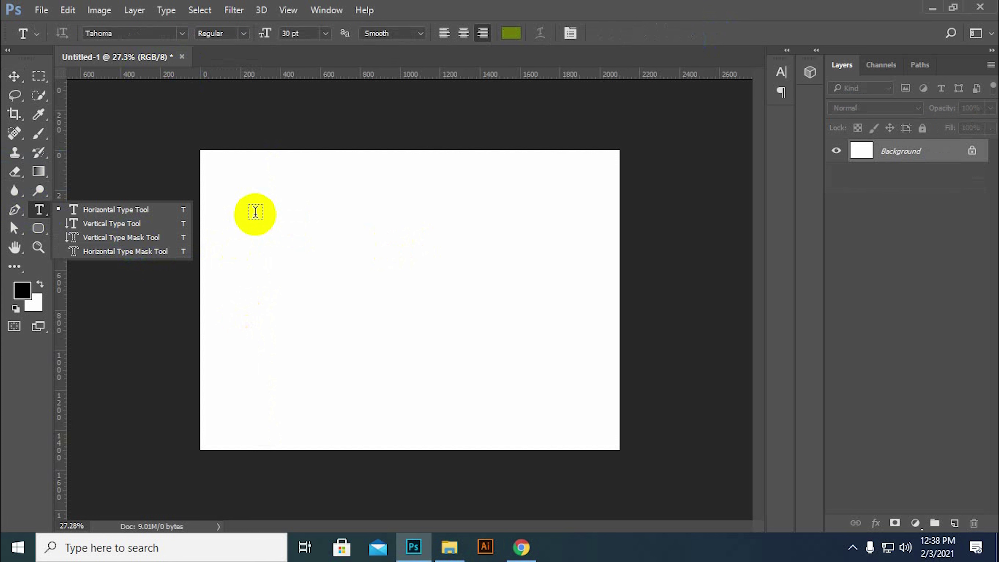
left_click(346, 69)
left_click(331, 230)
type("l;k,")
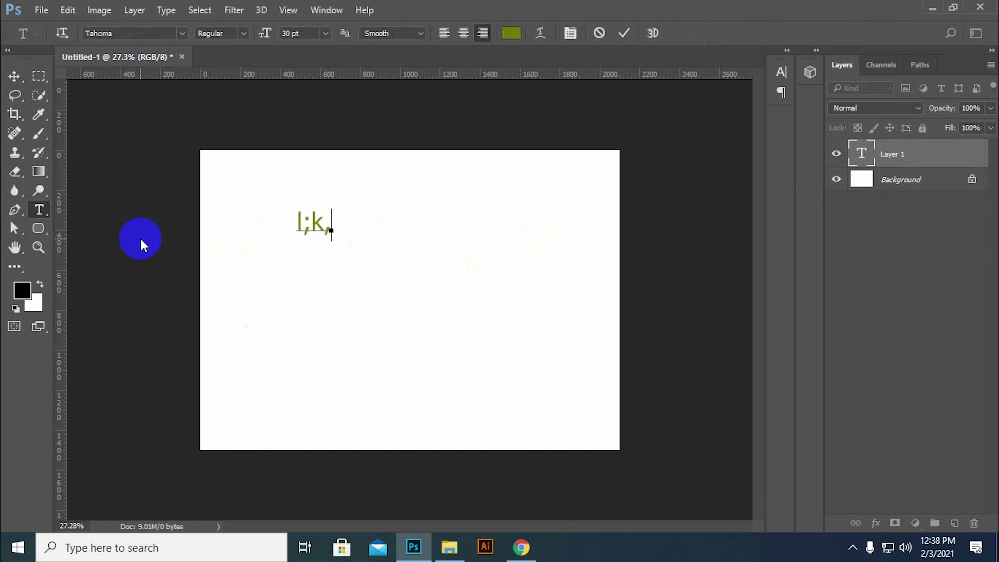
type("l, ")
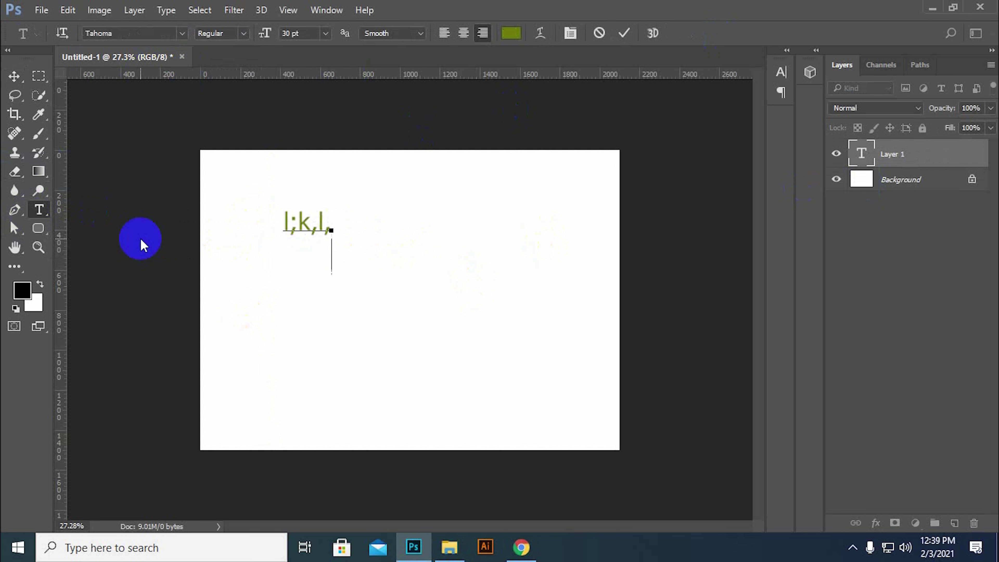
type("mlku")
key("Return")
type("klhn")
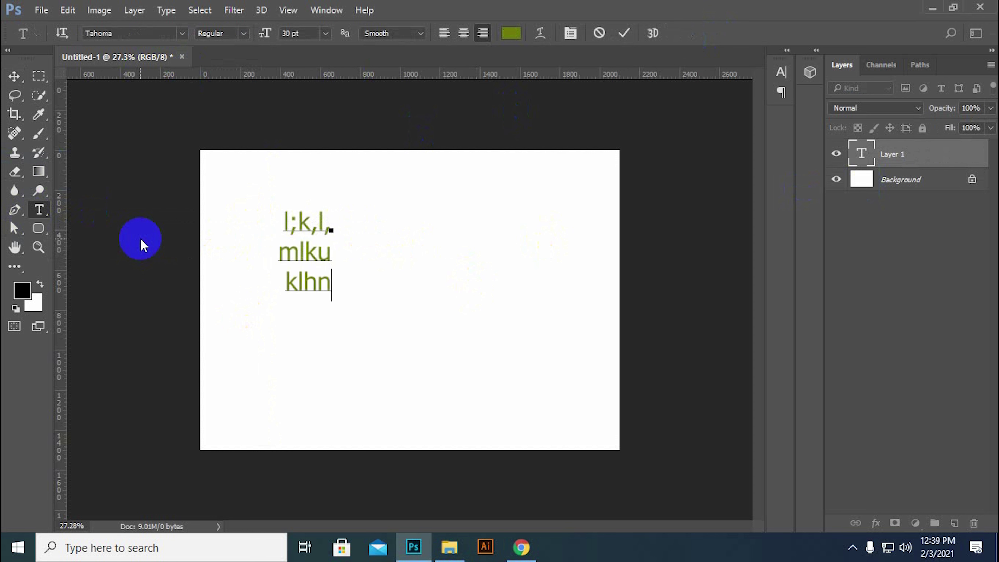
type("j")
key("ctrl+Return")
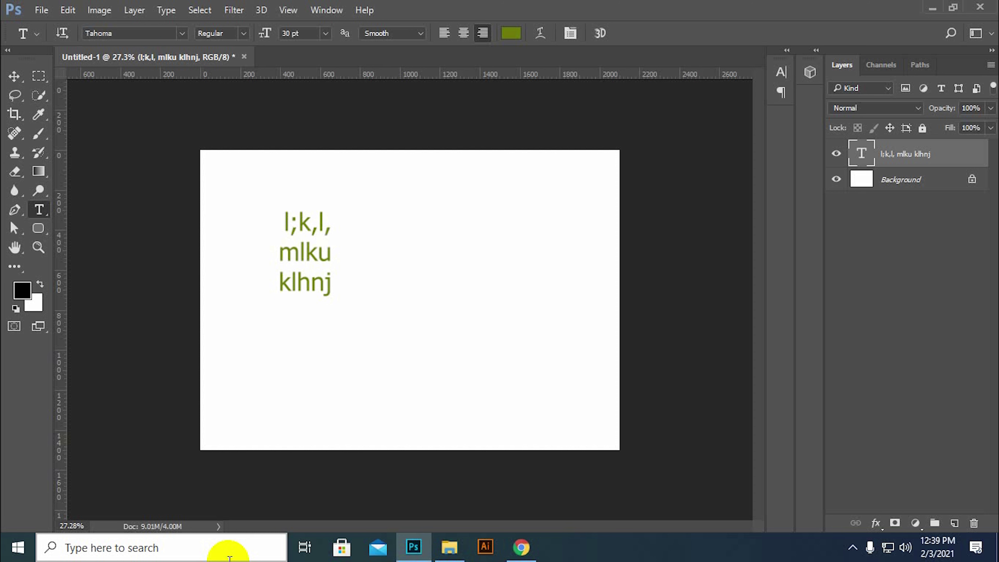
key("ctrl+z")
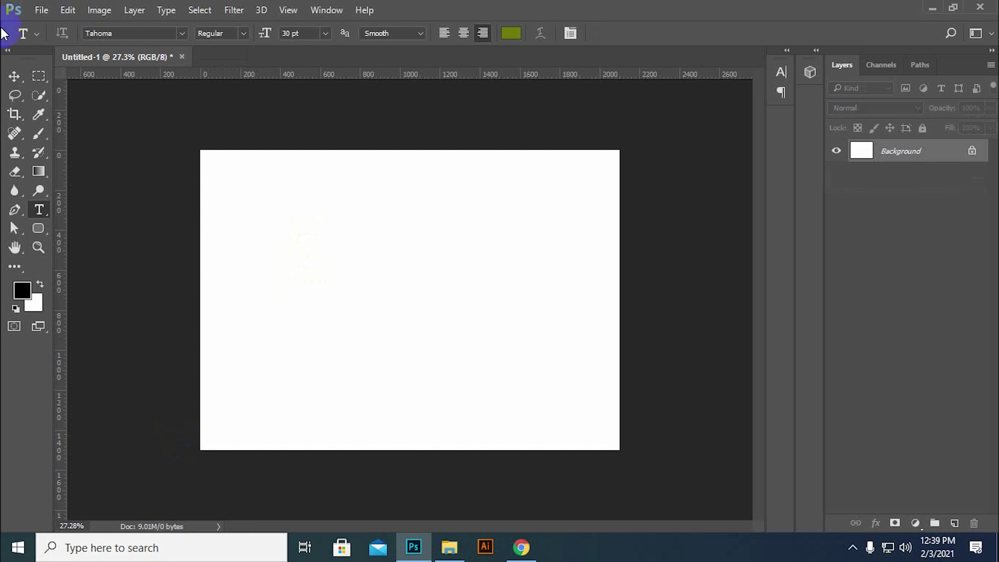
Step: Start a horizontal text line on the canvas and show the Character panel (Tahoma, 30 pt, green)
left_click(47, 216)
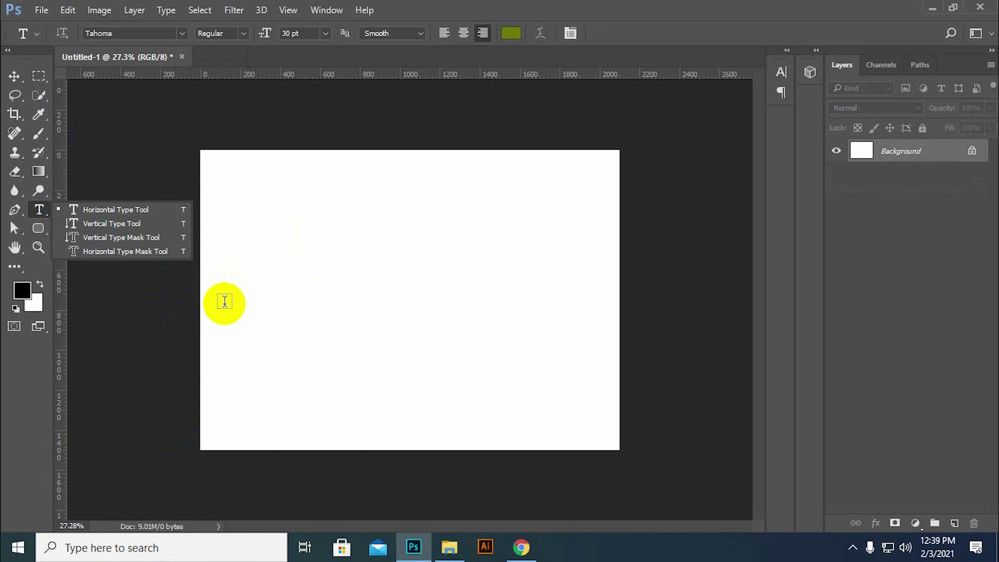
left_click(129, 209)
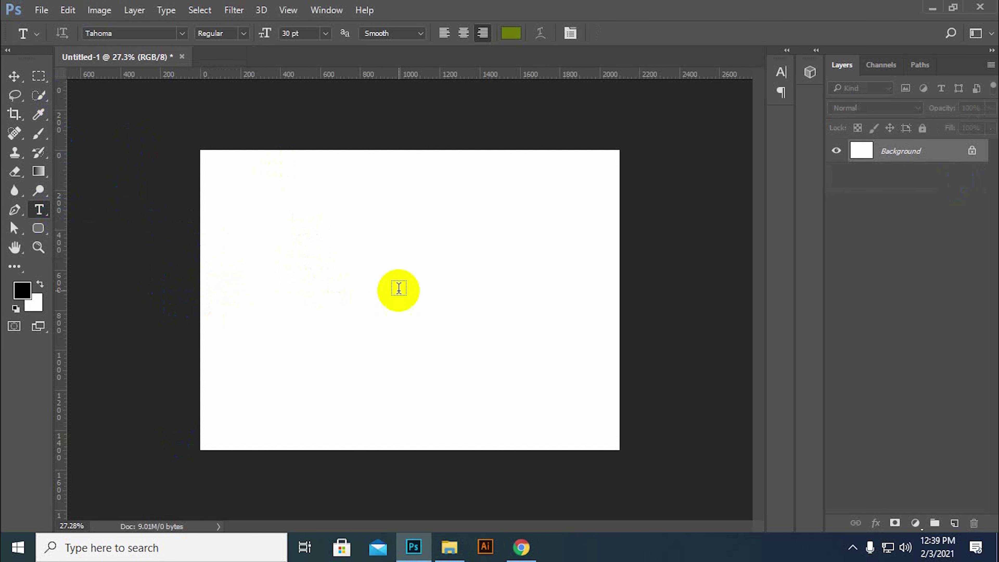
left_click(280, 229)
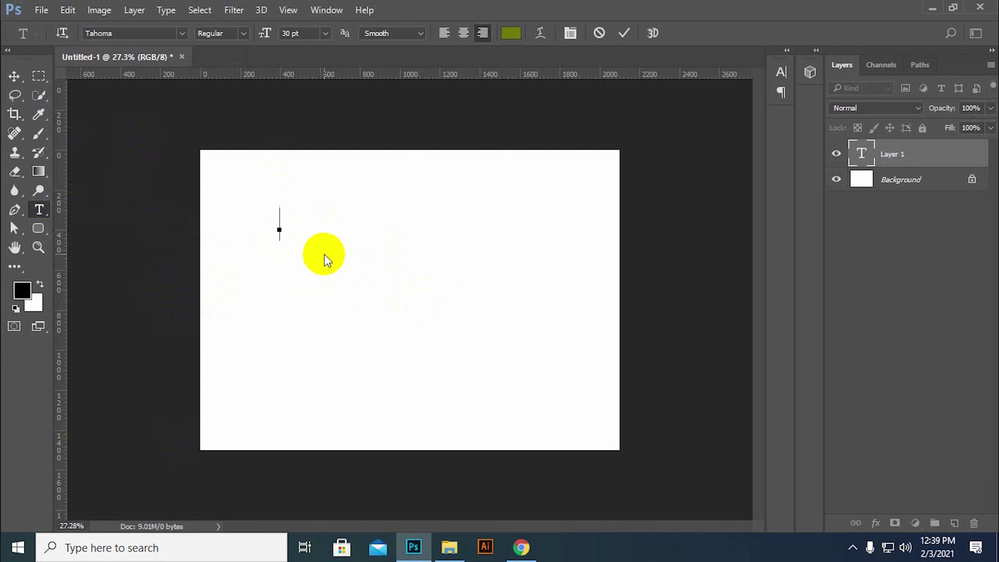
key("ctrl")
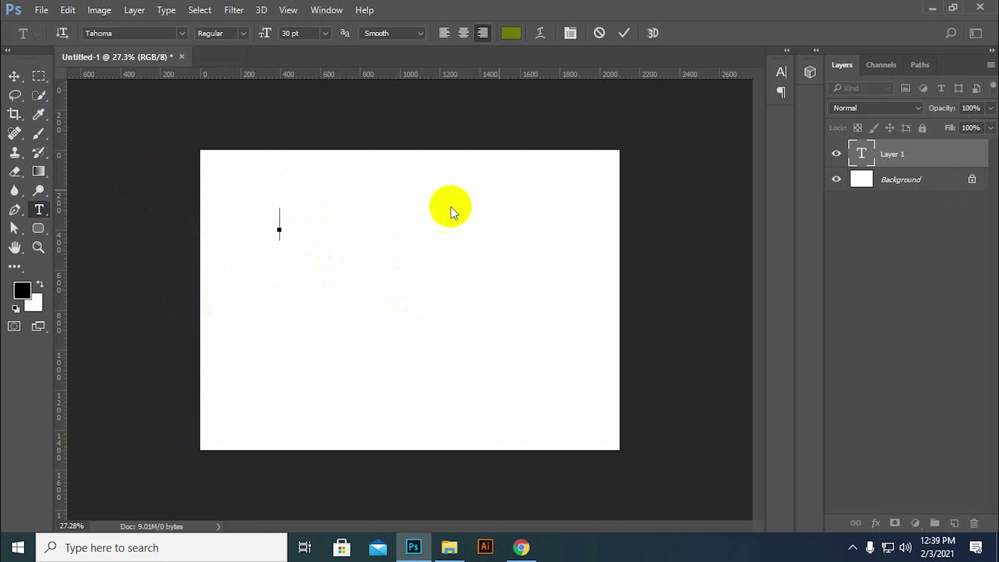
left_click(570, 32)
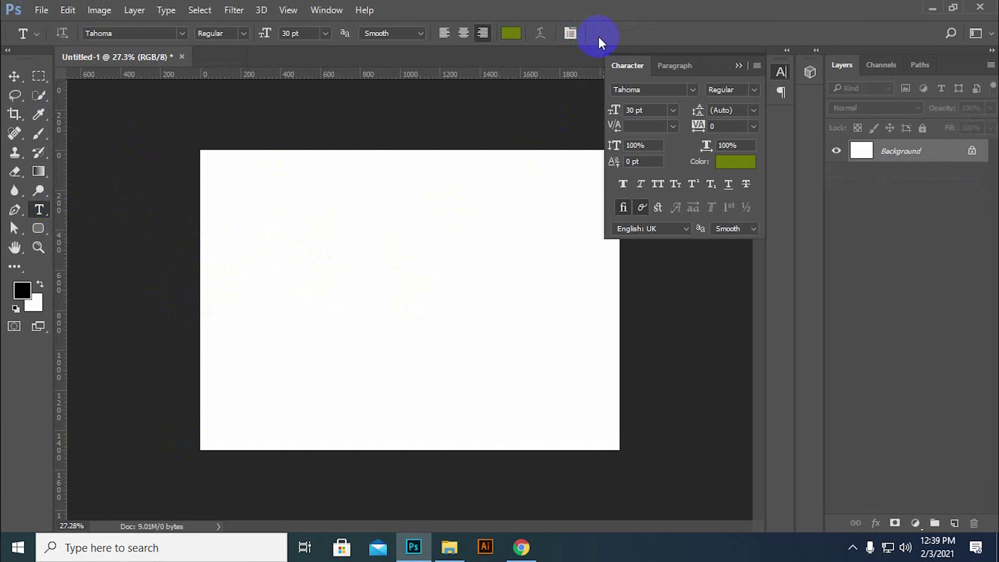
Step: Search 'lipsum' in Chrome and open lipsum.com
left_click(520, 547)
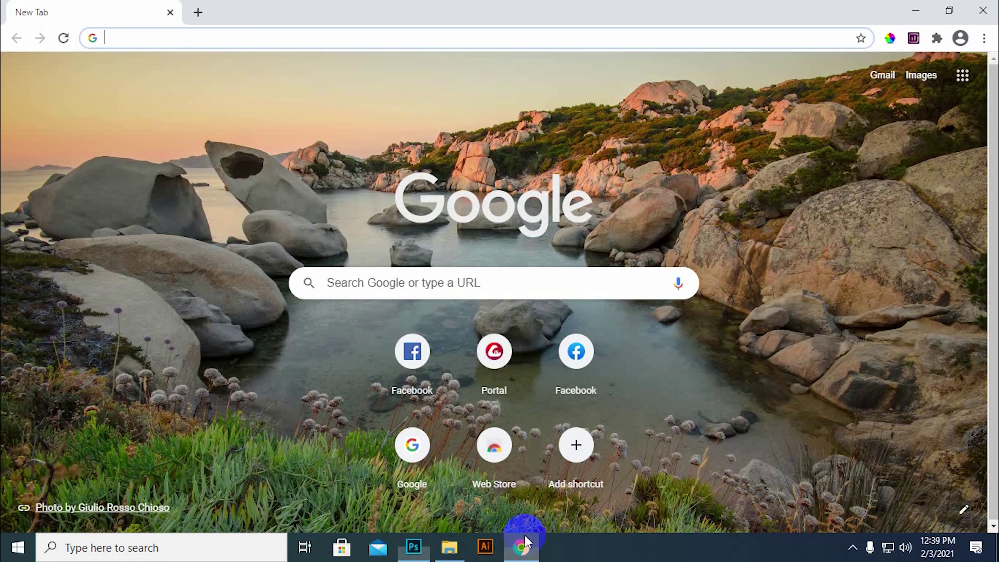
left_click(151, 37)
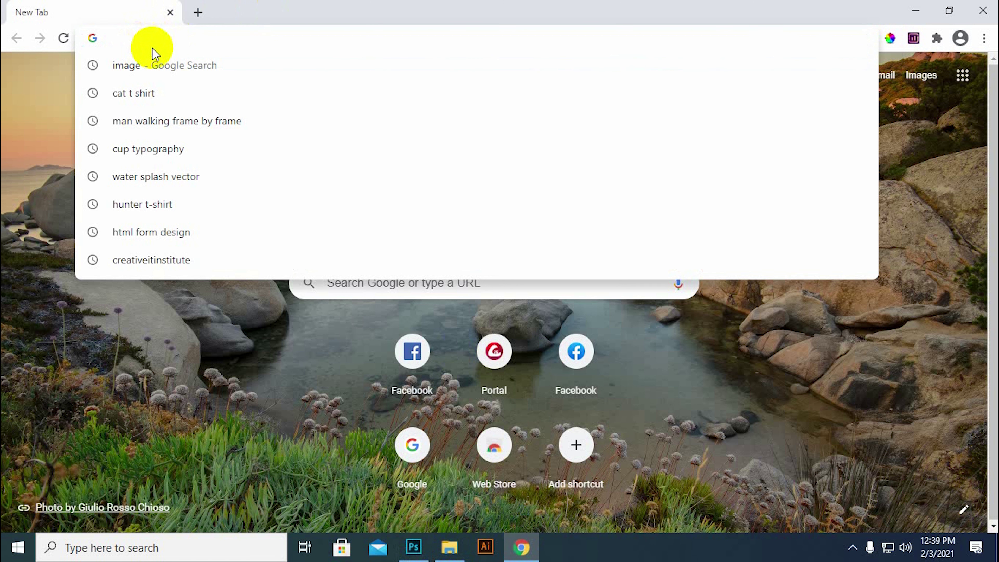
type("linkedin.com")
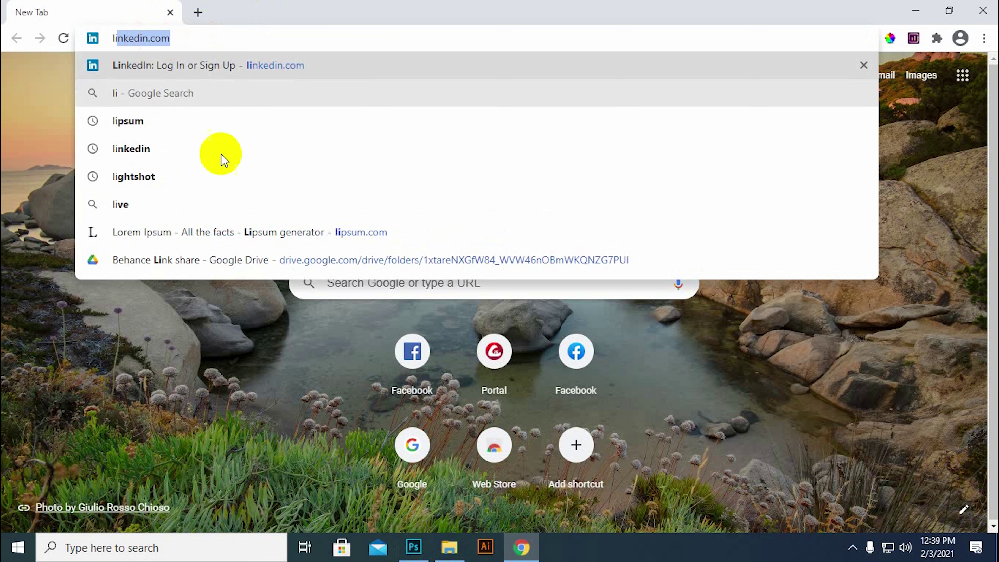
left_click(156, 125)
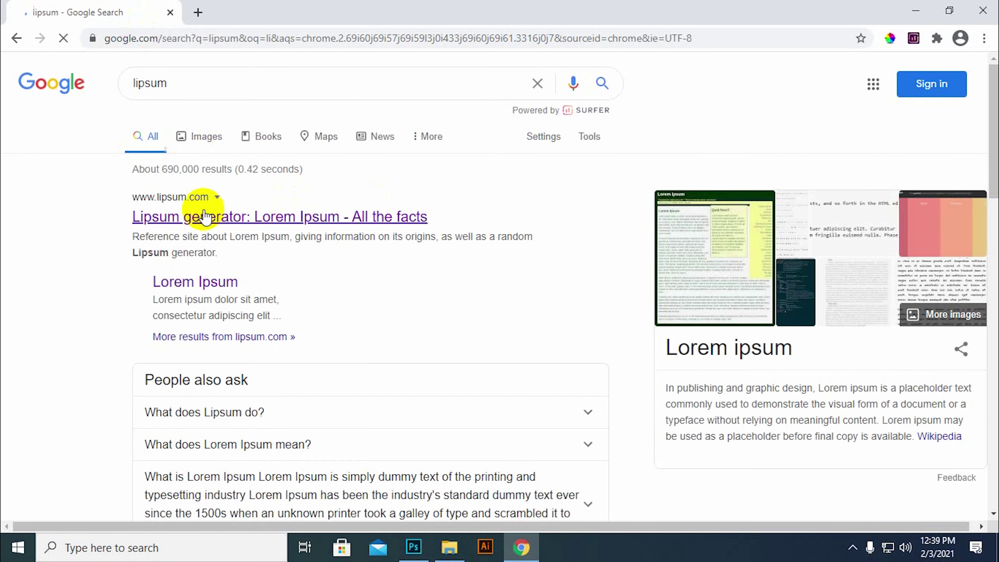
left_click(290, 216)
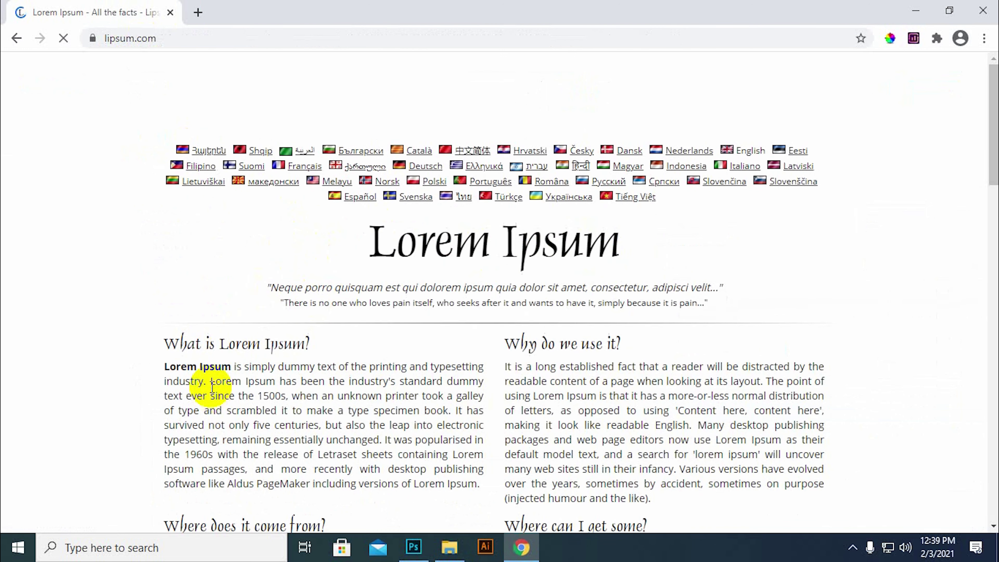
Step: Copy the opening lines of the first Lorem Ipsum paragraph and return to Photoshop
scroll(205, 354, "down", 5)
left_click_drag(238, 146, 413, 221)
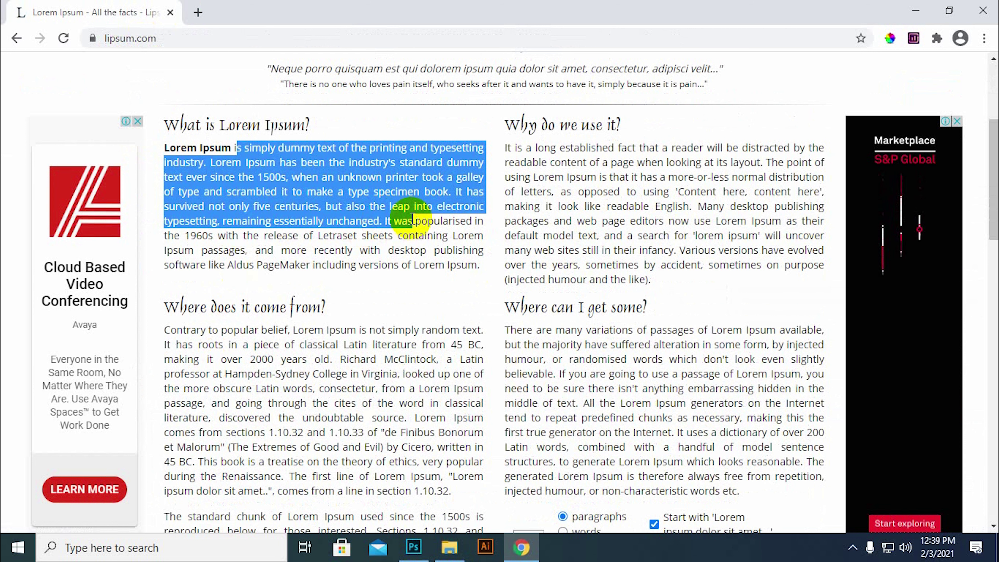
left_click(358, 214)
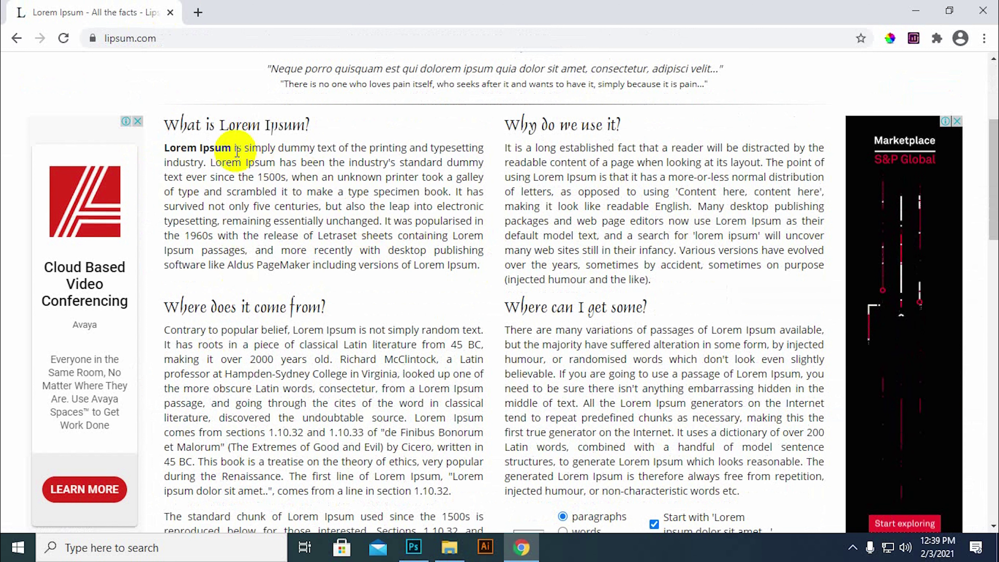
left_click_drag(235, 148, 383, 180)
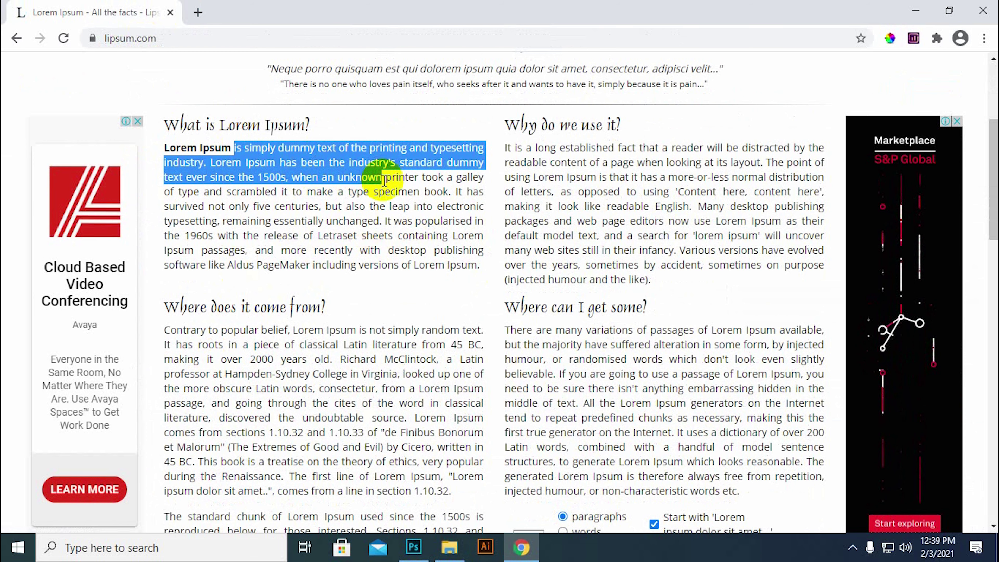
left_click(392, 206)
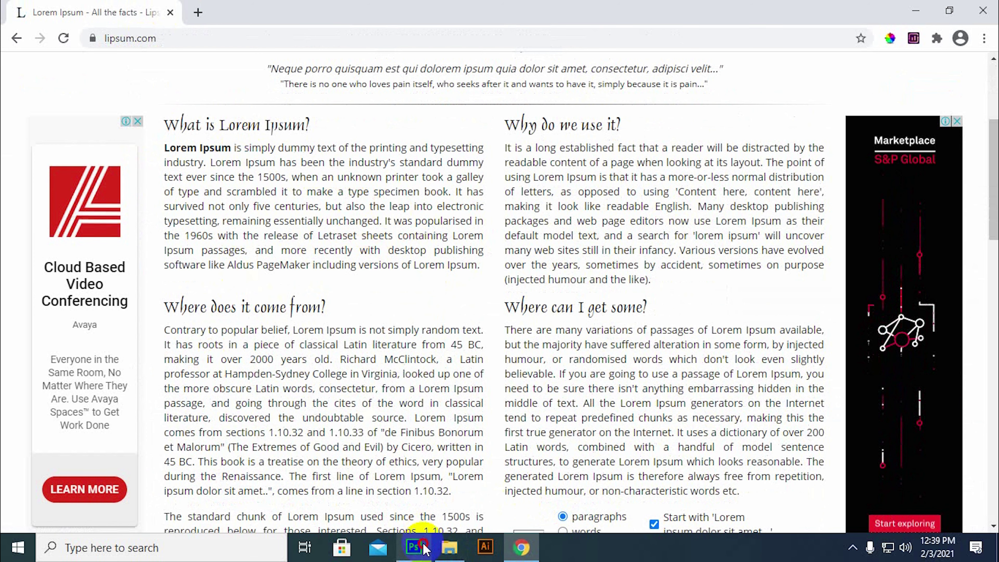
left_click(413, 548)
Step: Paste the Lorem Ipsum text as horizontal text, then discard it
left_click(272, 216)
key("ctrl")
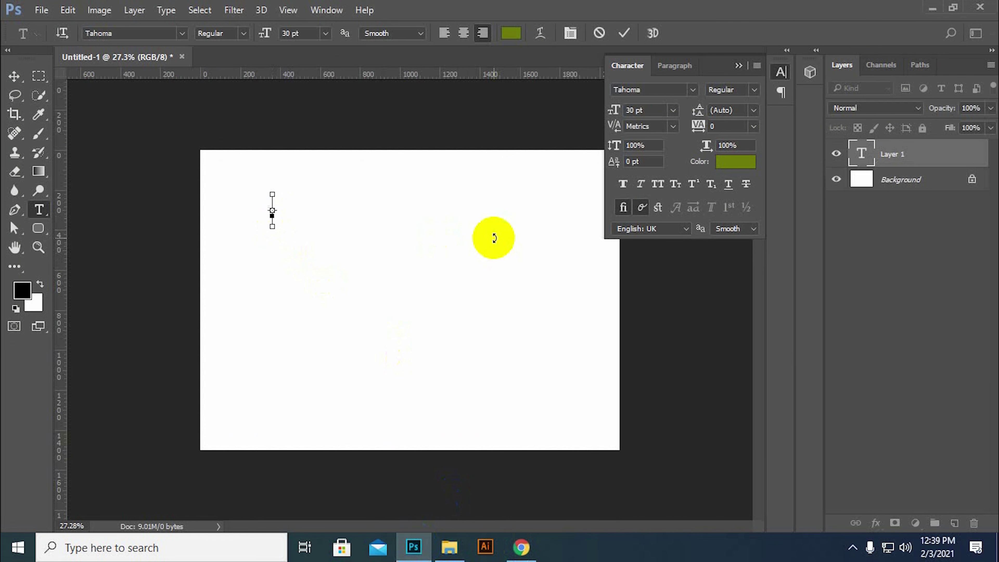
type("known")
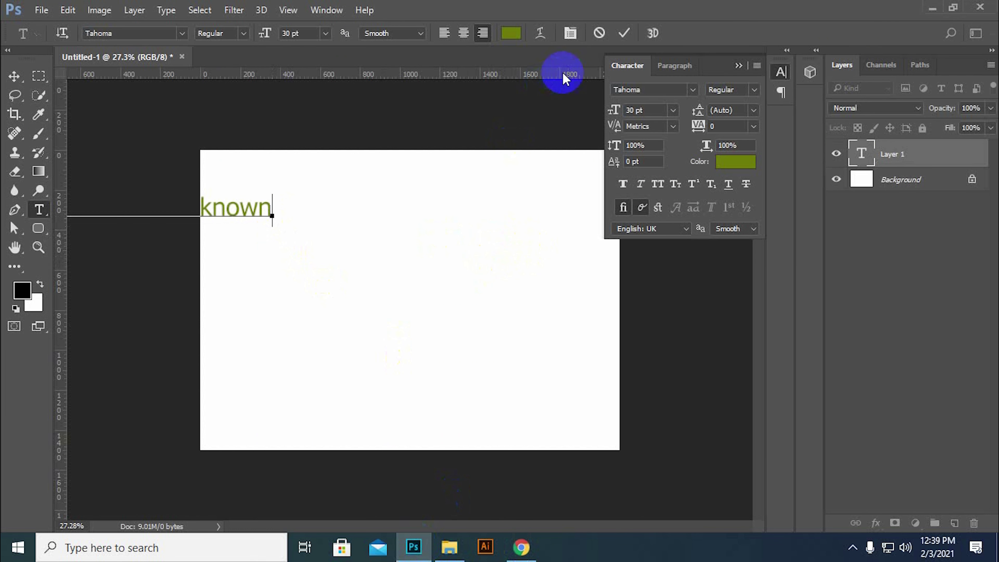
left_click(600, 33)
Step: Paste the text with the Vertical Type Tool, inspect the long line, then discard it
right_click(38, 210)
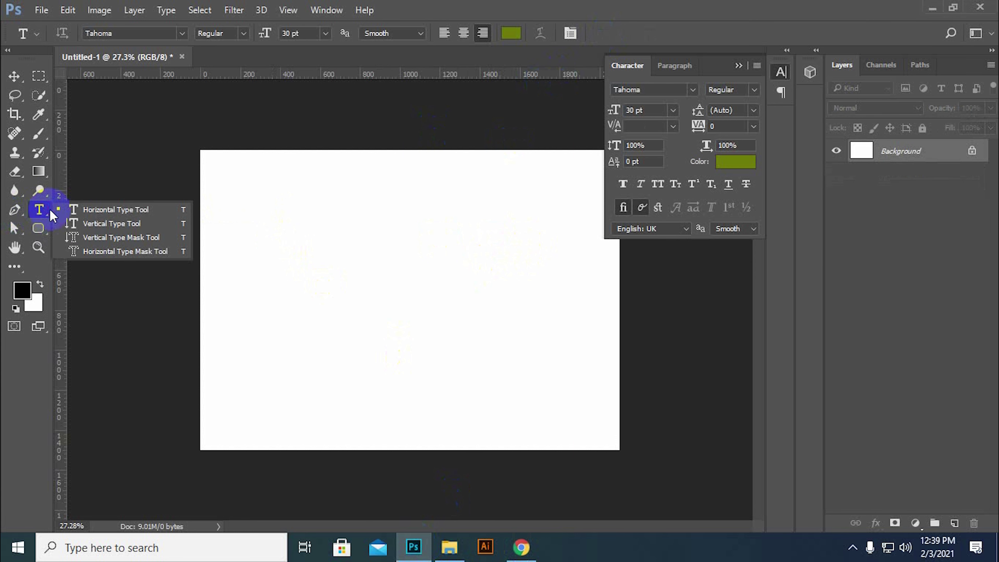
left_click(91, 224)
left_click(284, 217)
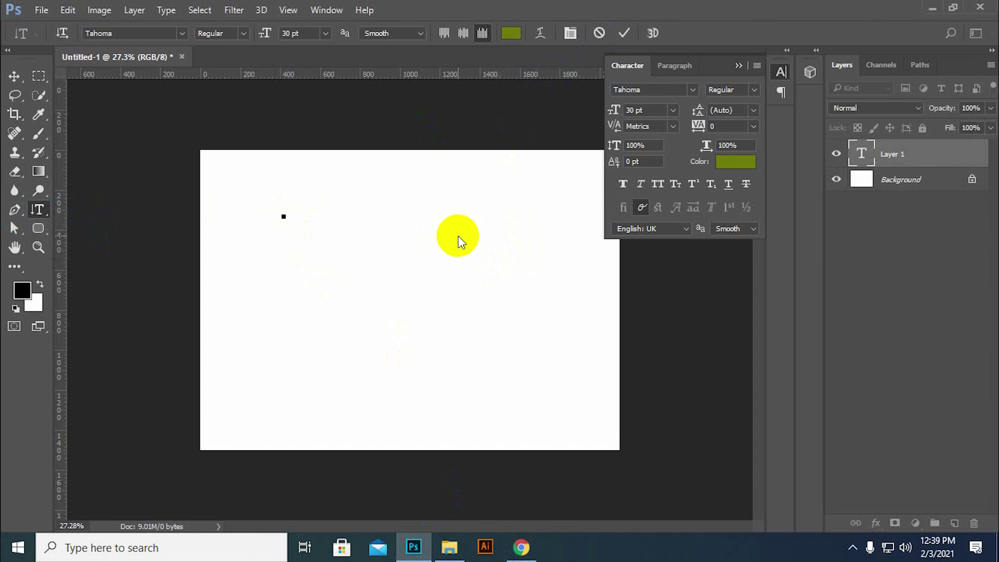
key("ctrl+v")
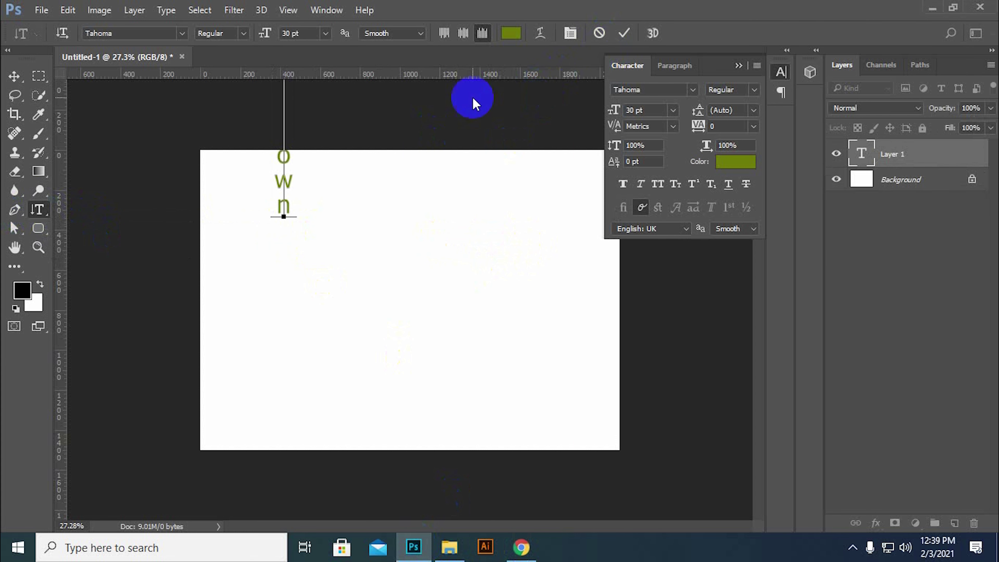
scroll(323, 241, "down", 4)
scroll(357, 232, "down", 6)
scroll(356, 234, "down", 10)
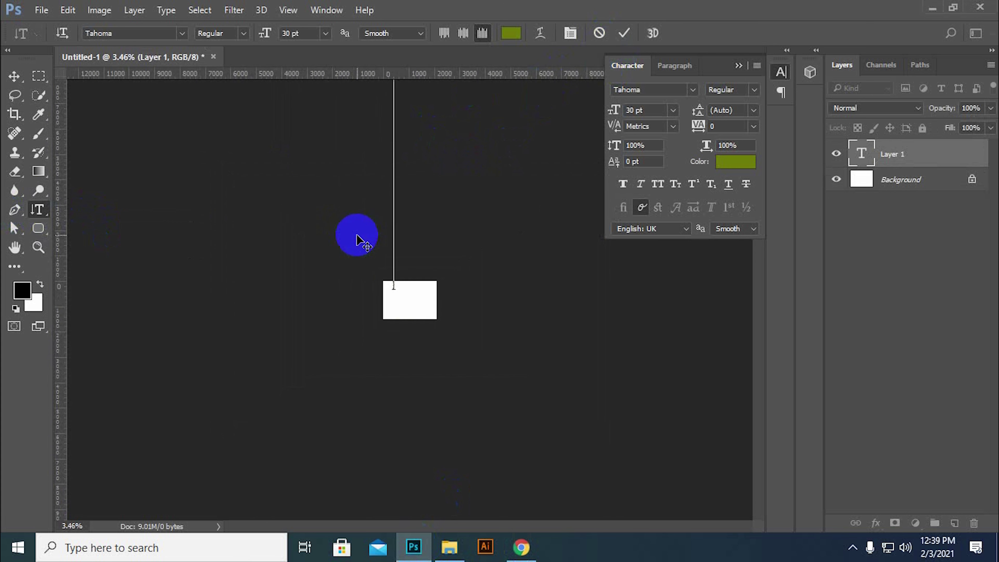
scroll(361, 238, "down", 7)
scroll(360, 236, "down", 5)
scroll(455, 266, "up", 3)
scroll(444, 259, "up", 3)
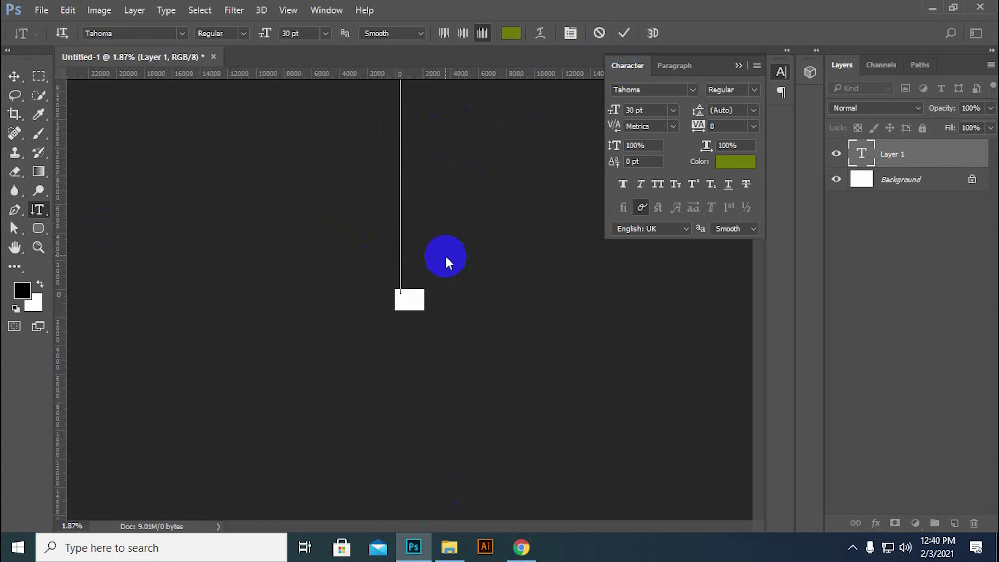
scroll(438, 251, "down", 2)
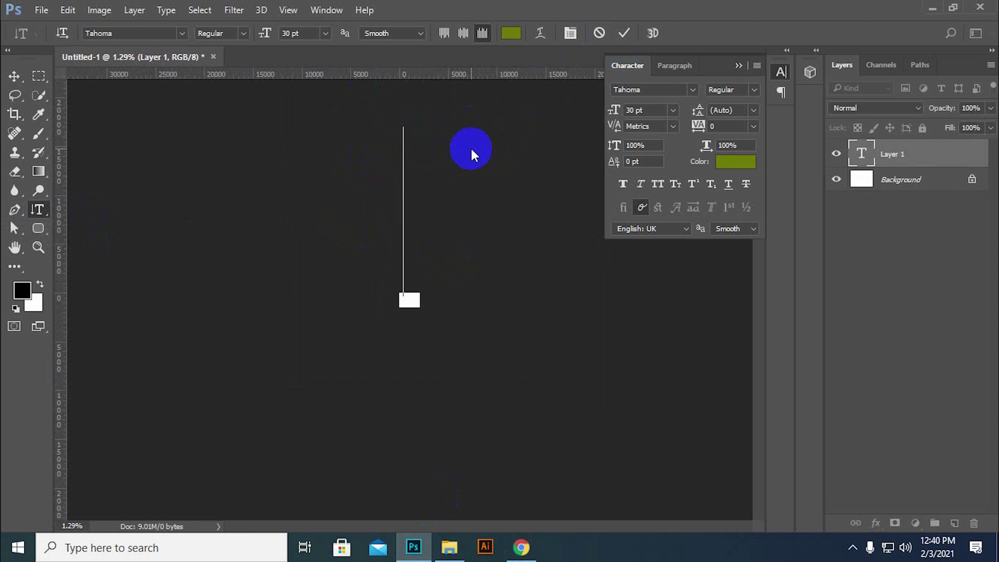
left_click(598, 33)
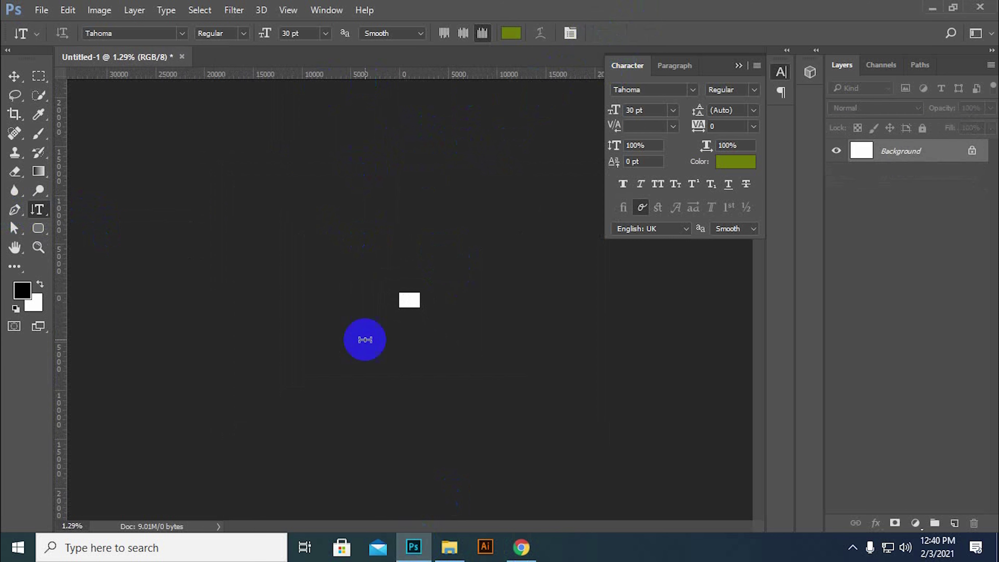
scroll(457, 308, "up", 3)
scroll(453, 305, "up", 2)
scroll(452, 306, "up", 3)
Step: Paste Lorem Ipsum into a vertical text box, align it top then centre, and commit
scroll(452, 306, "up", 1)
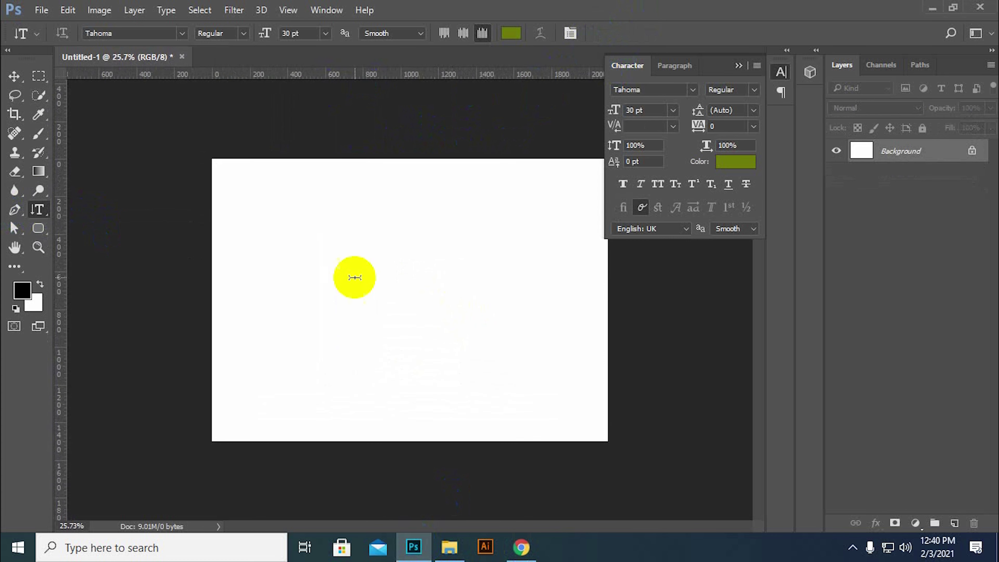
mouse_move(269, 199)
left_mouse_down()
mouse_move(449, 377)
mouse_move(453, 408)
left_mouse_up()
key("ctrl+v")
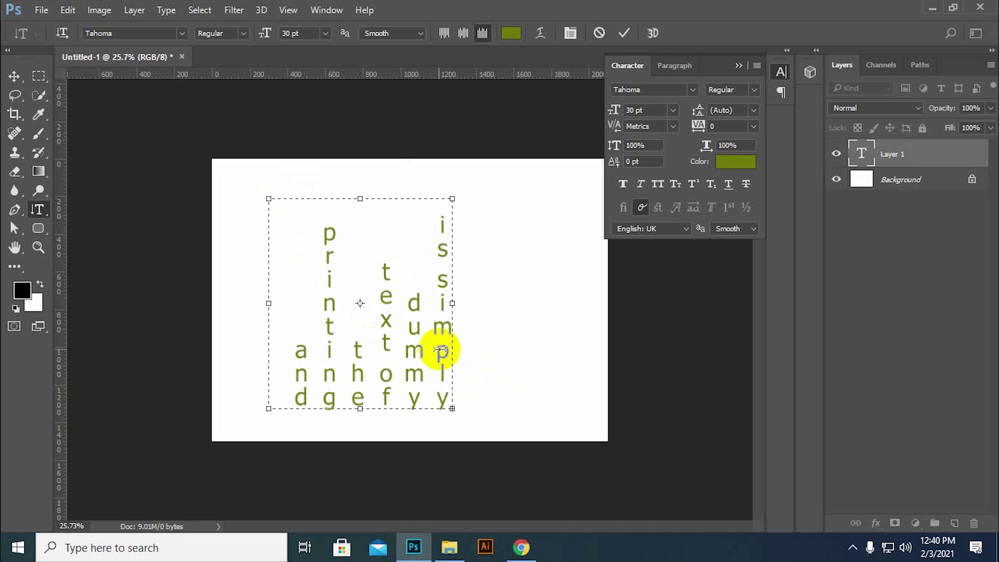
left_click(444, 33)
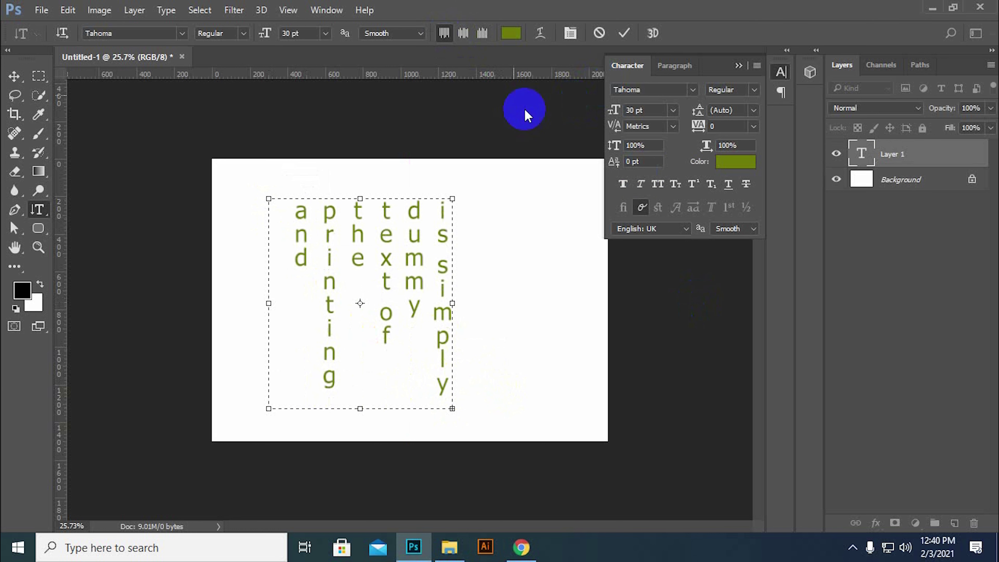
left_click(463, 33)
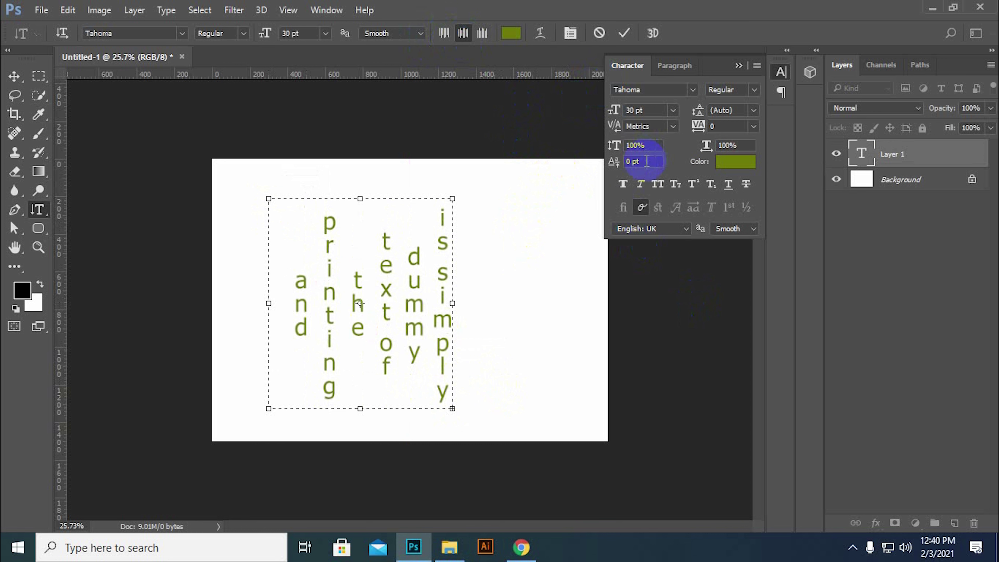
left_click(739, 65)
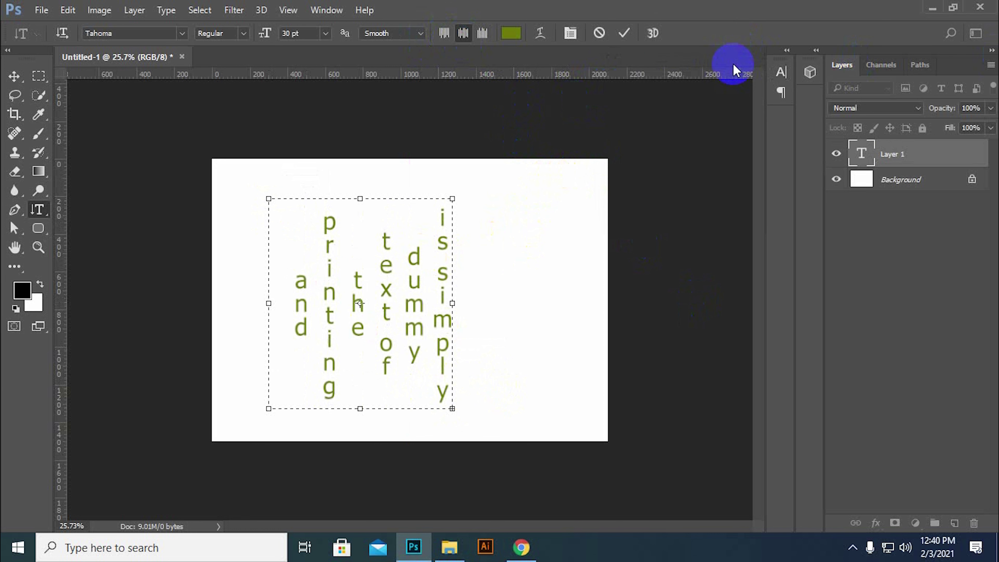
Step: Delete the Lorem Ipsum text layer with the Move tool active
left_click(624, 33)
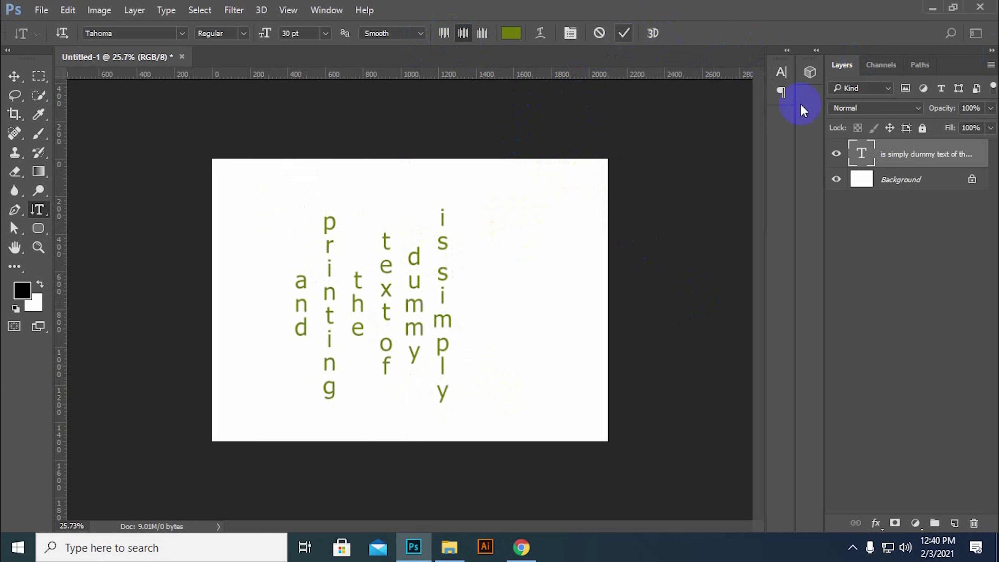
left_click(14, 77)
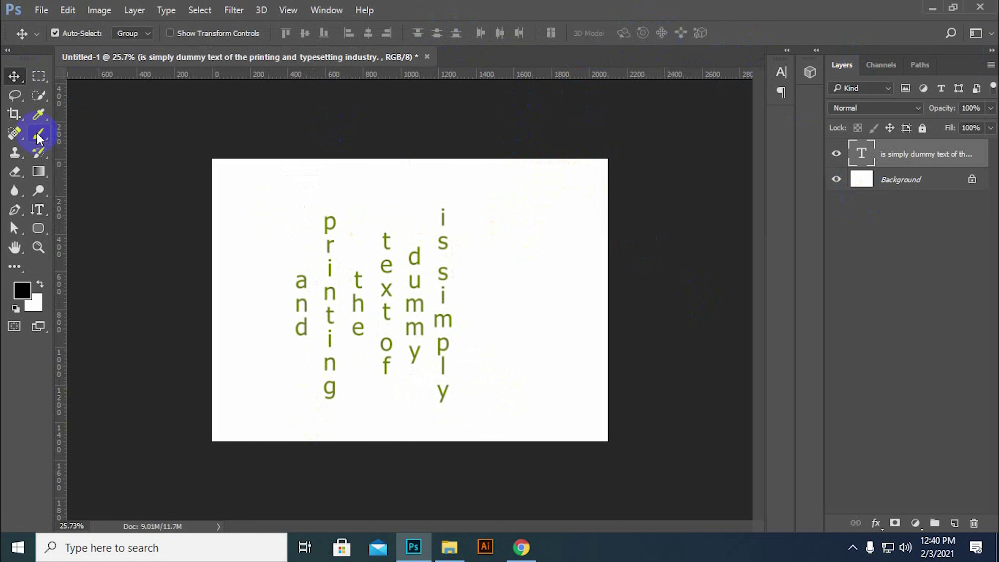
key("Delete")
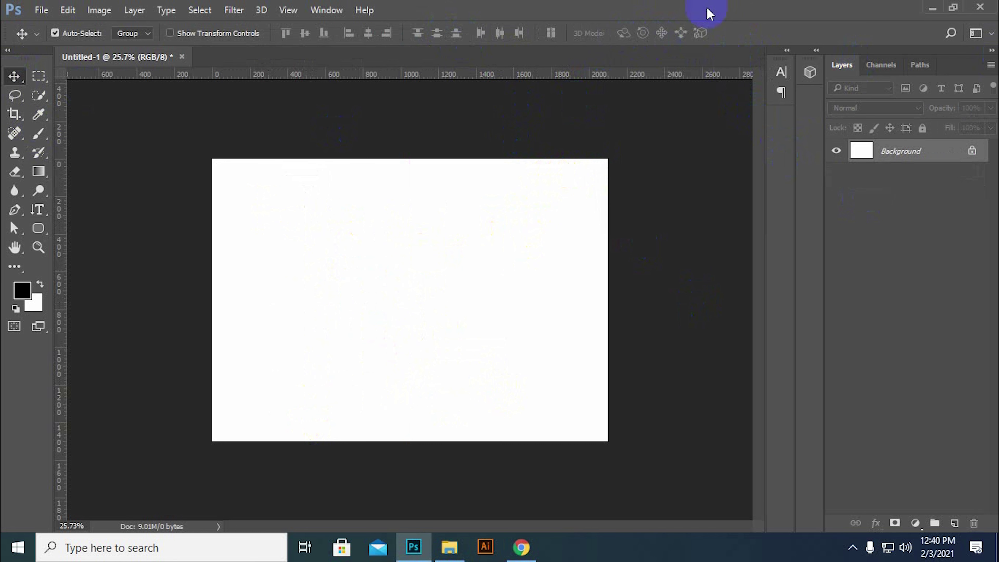
left_click_drag(39, 210, 91, 223)
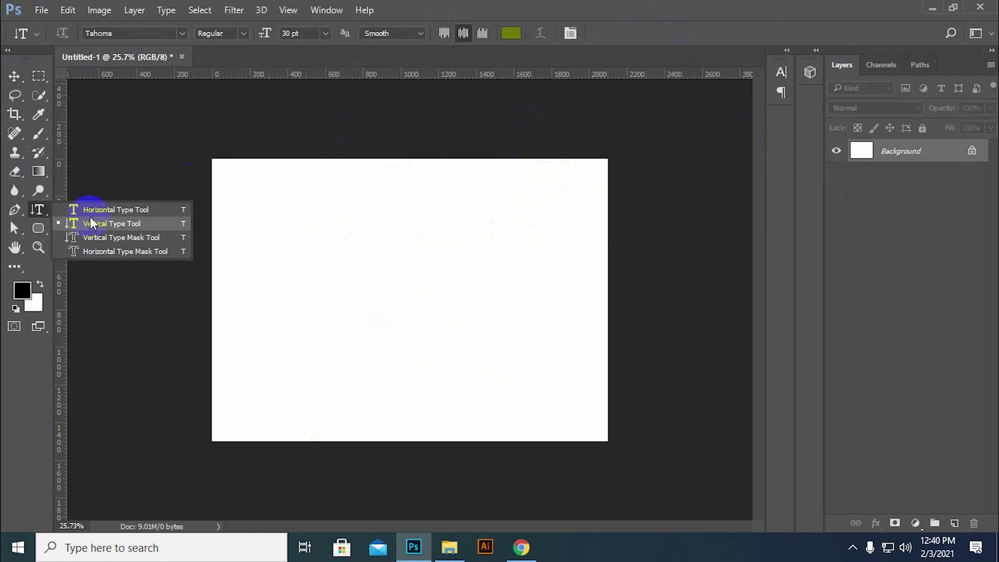
left_click(116, 210)
left_click_drag(261, 214, 343, 275)
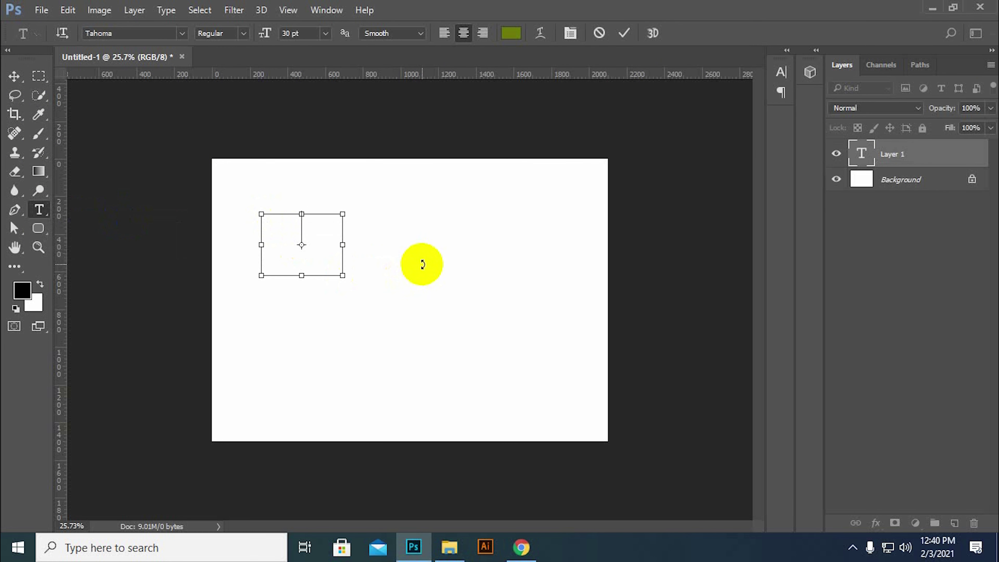
key("ctrl+v")
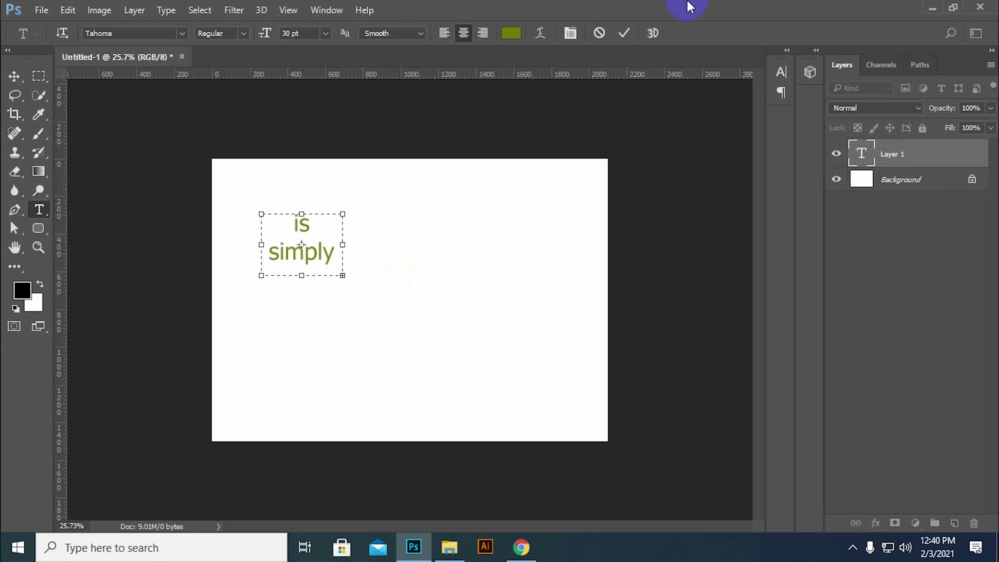
left_click(598, 33)
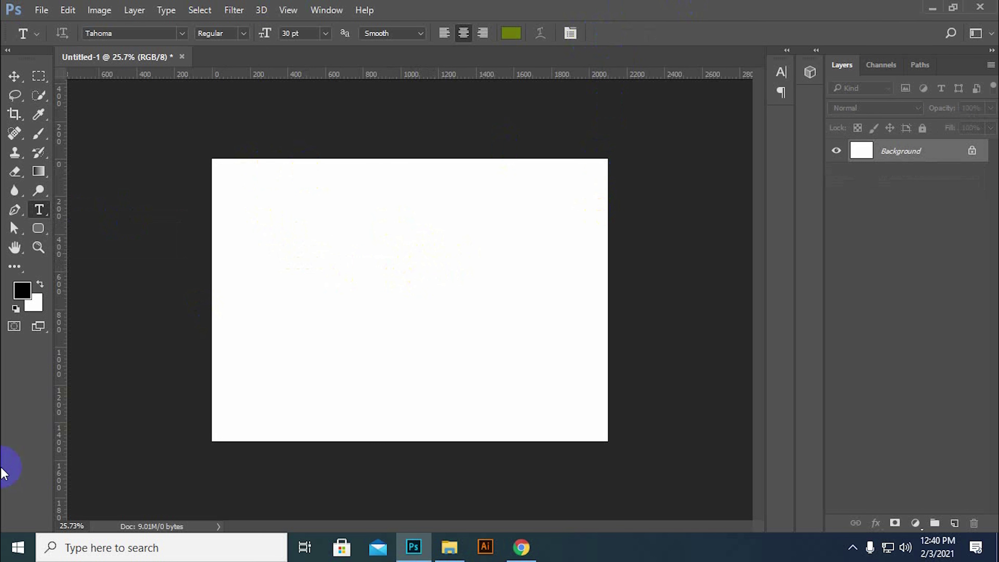
Step: Type CREATIVE with the Vertical Type Mask Tool on the left of the canvas and commit it
right_click(38, 213)
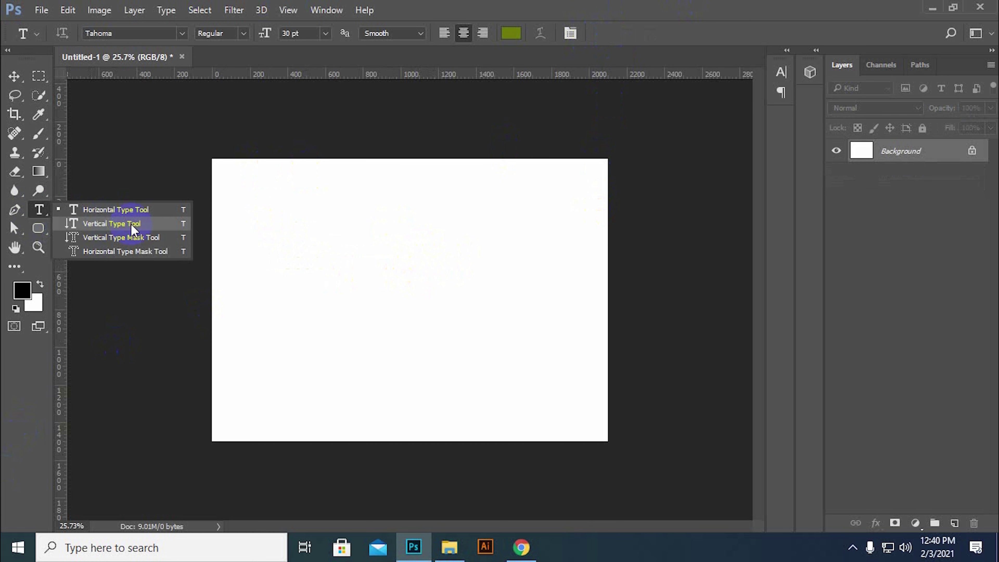
left_click(122, 238)
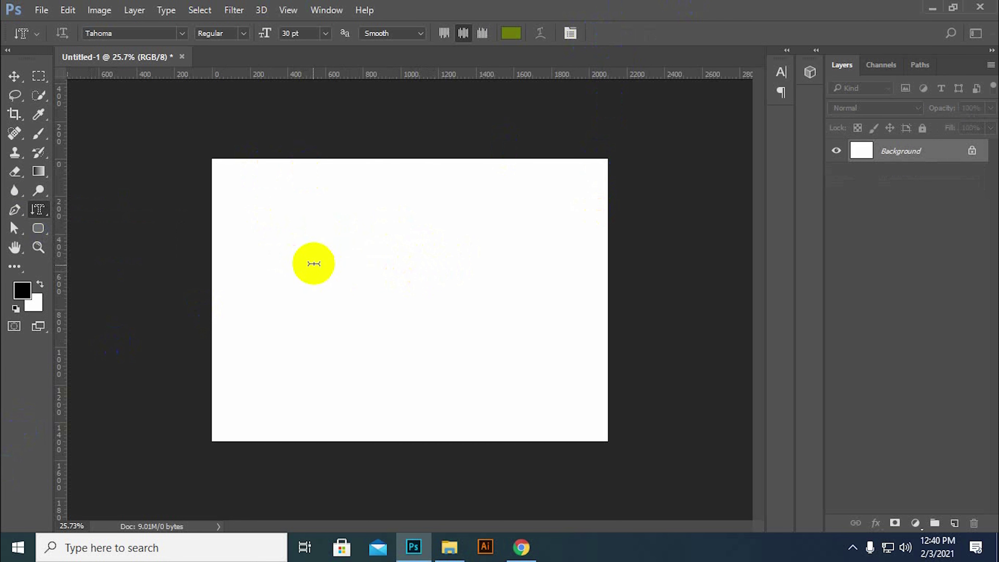
left_click(287, 252)
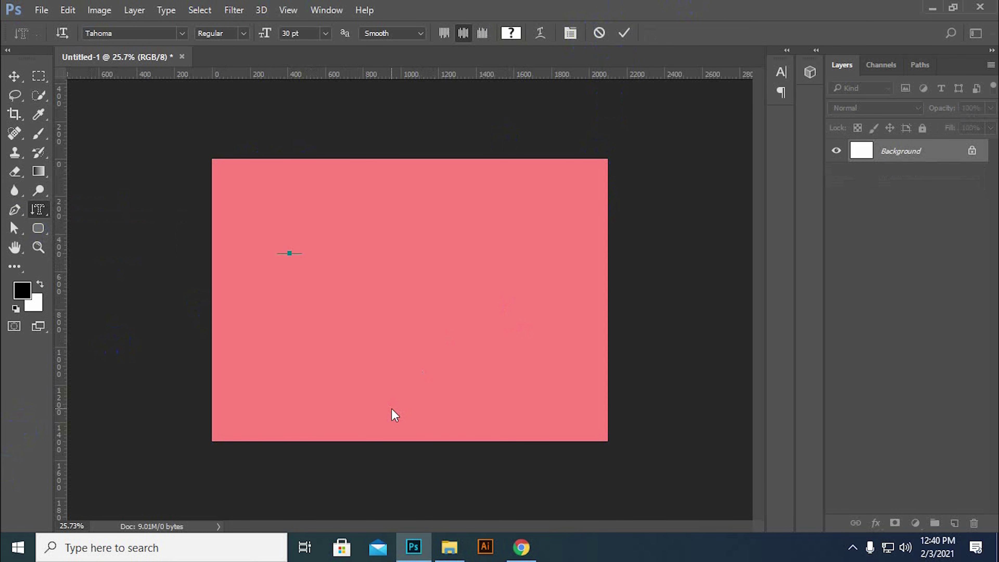
type("CREA")
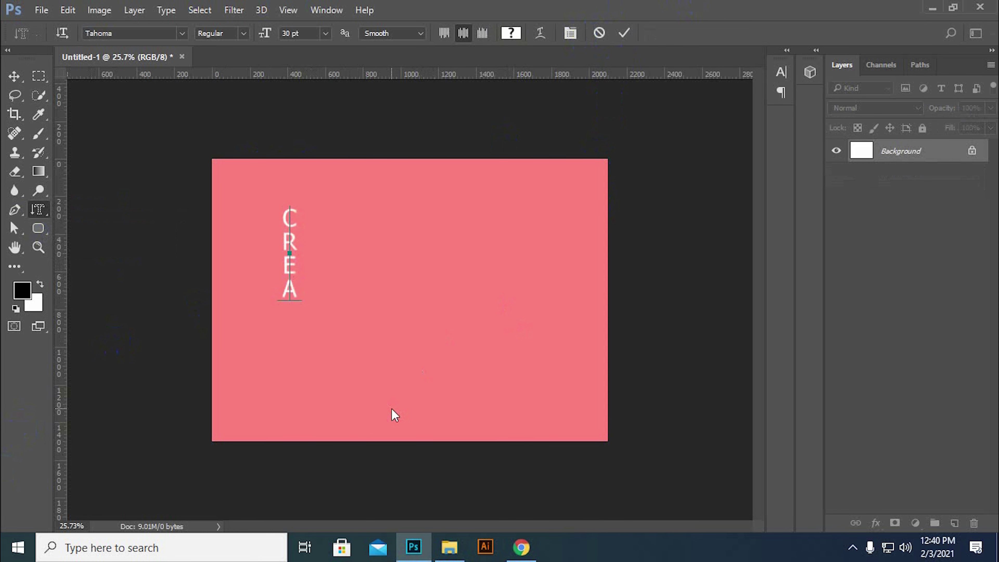
type("TIVE")
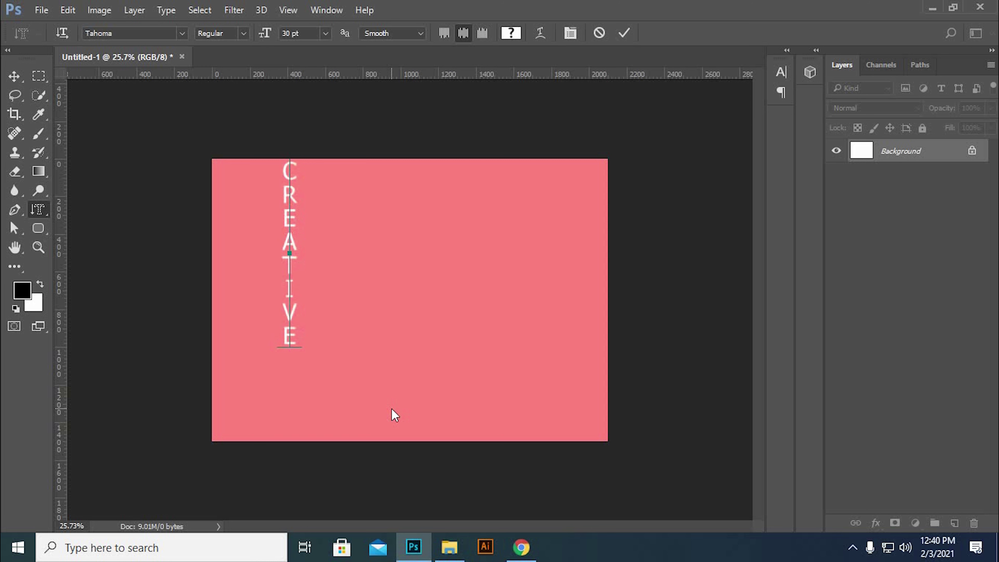
left_click(395, 415)
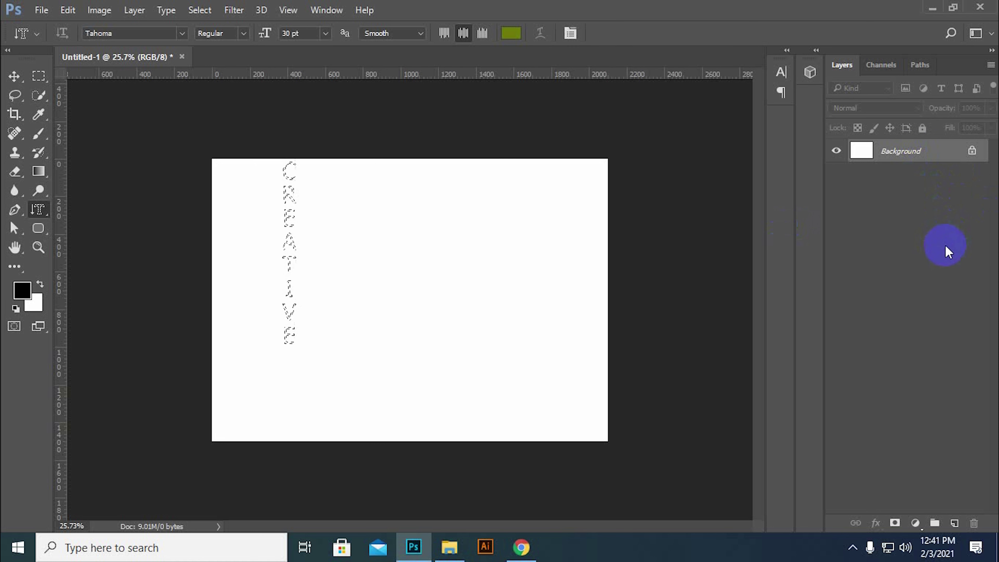
Step: On a new layer, fill the CREATIVE letter selection with a gradient and try another preset
left_click(301, 227)
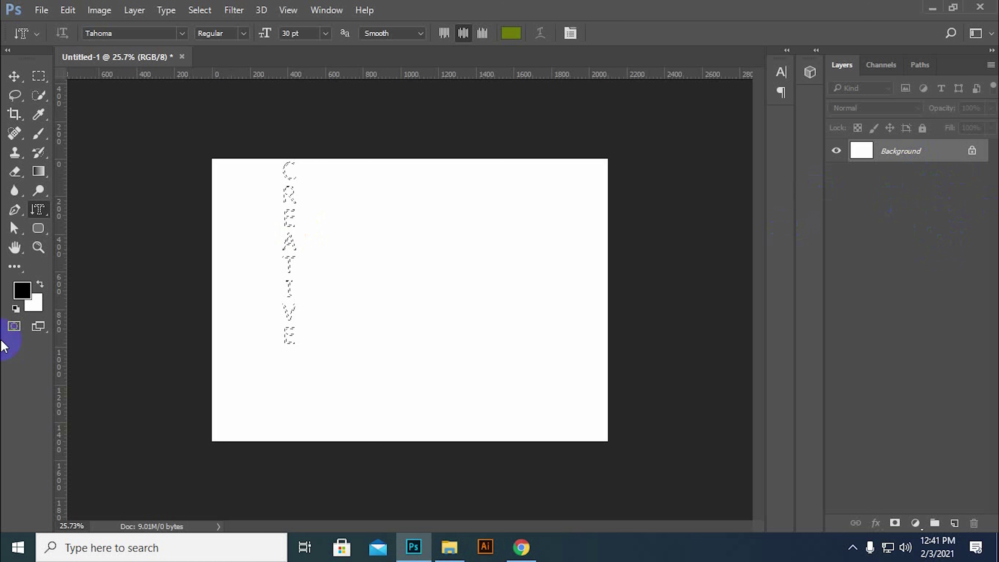
left_click(955, 523)
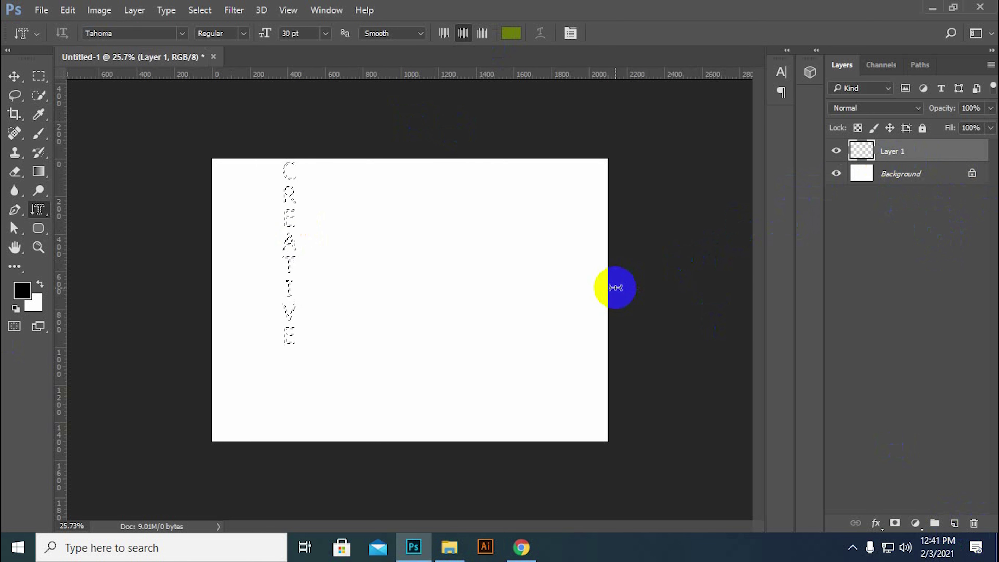
left_click(39, 171)
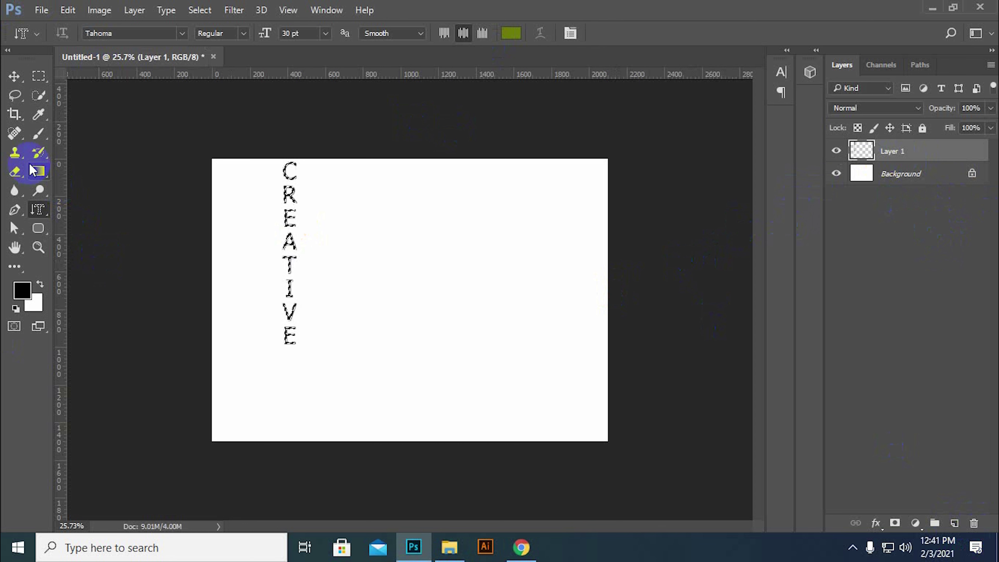
left_click_drag(285, 174, 406, 331)
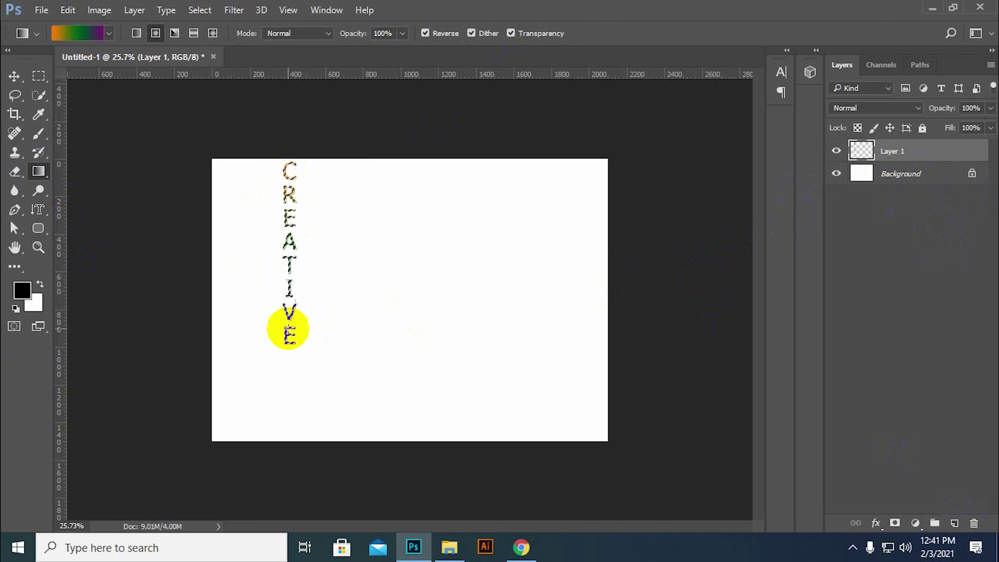
left_click_drag(282, 331, 286, 171)
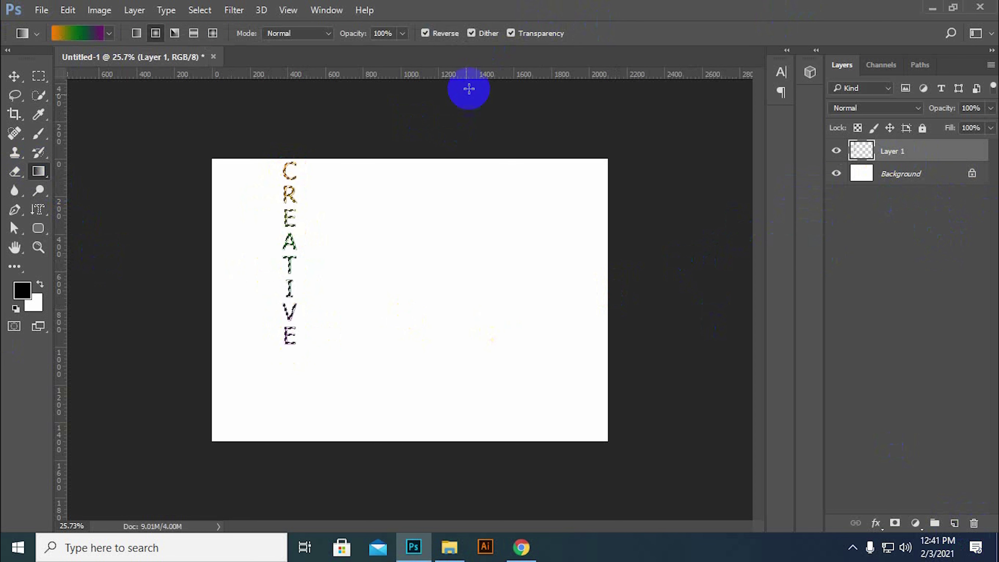
right_click(462, 103)
left_click(462, 103)
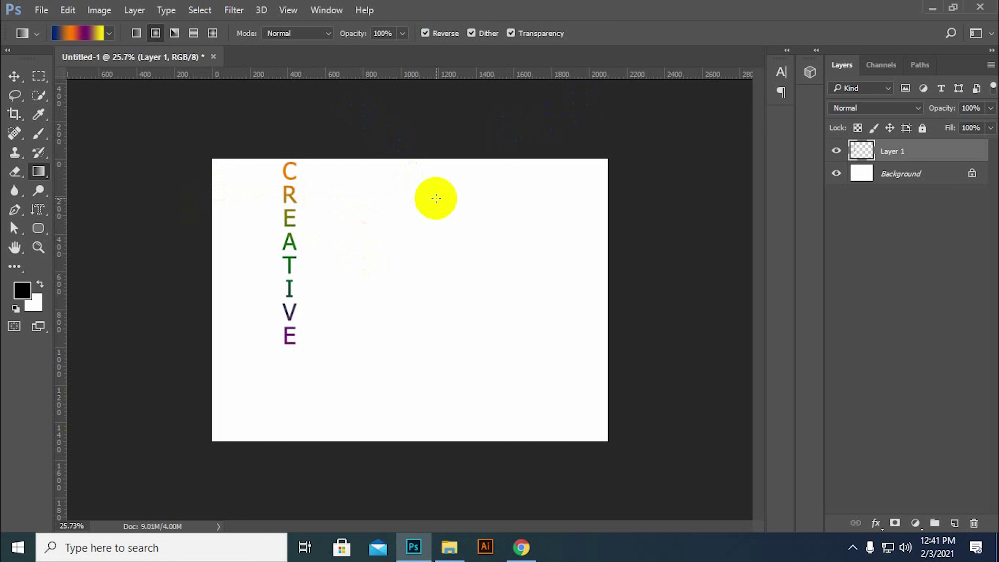
Step: Reselect the letters, delete the gradient fill, and deselect
key("ctrl+shift+d")
key("Delete")
key("ctrl+d")
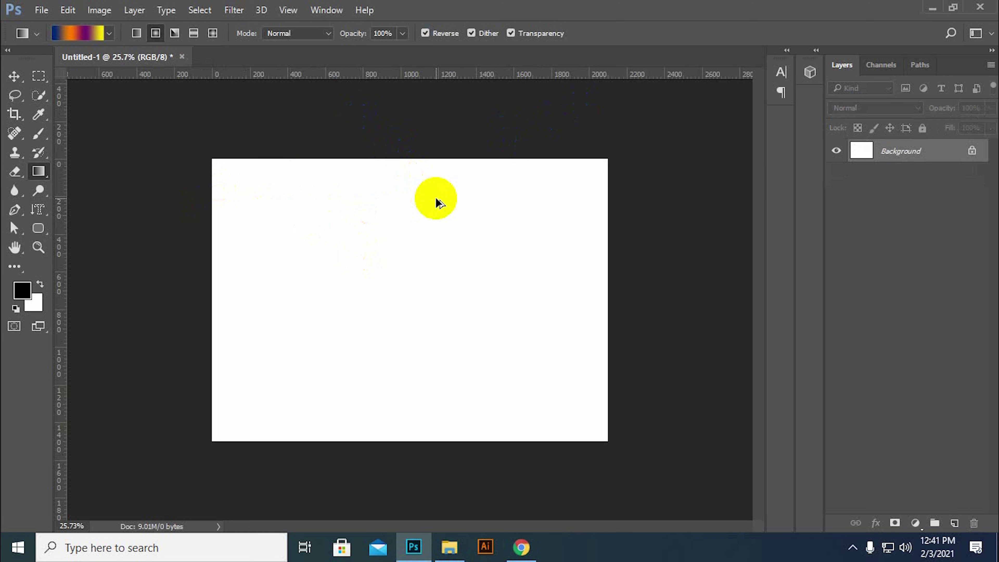
Step: Type HBDDDDDDDDD on the canvas with the Horizontal Type Tool and commit it
left_click(38, 209)
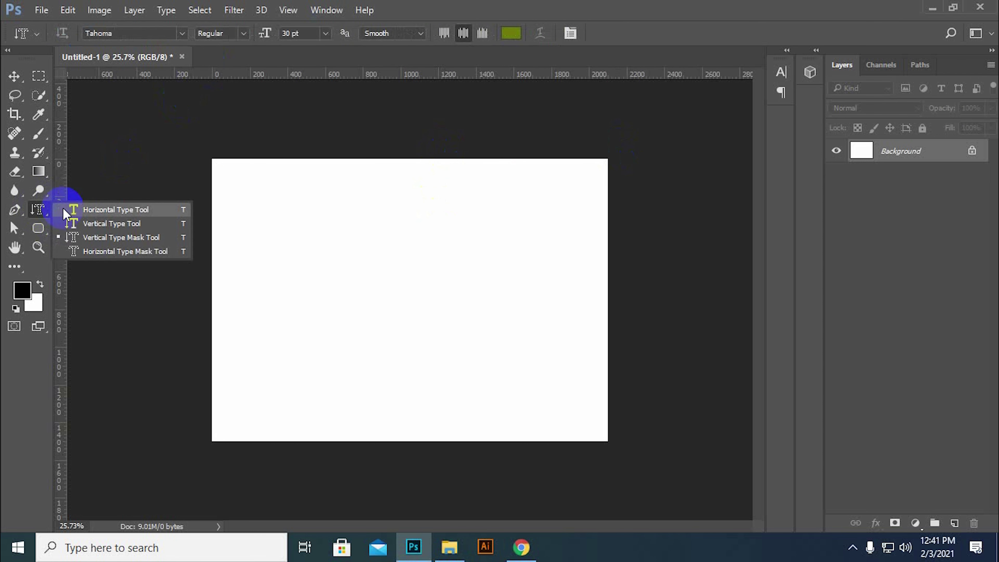
left_click(101, 215)
left_click(319, 277)
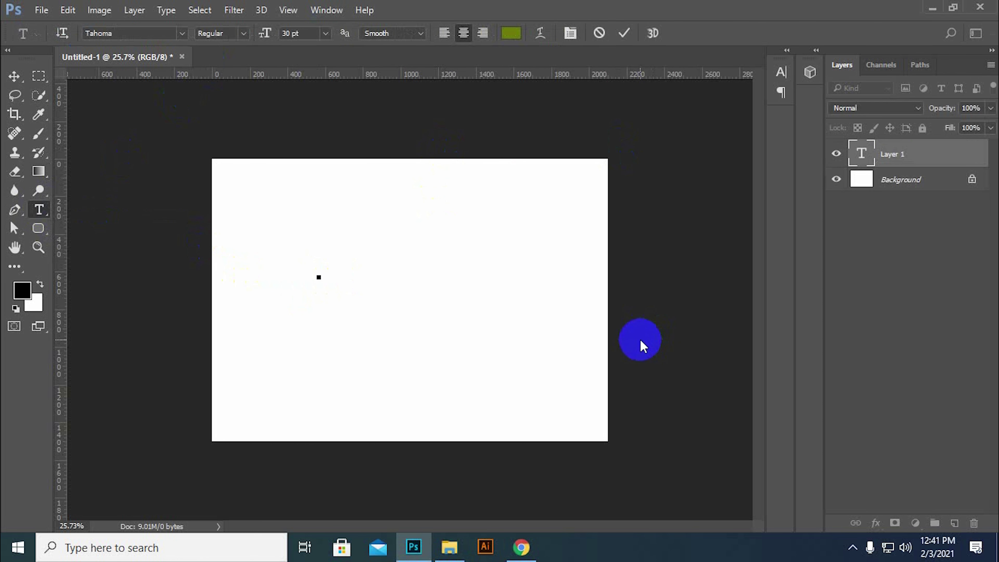
type("HBDDDDDDDDD")
left_click(643, 339)
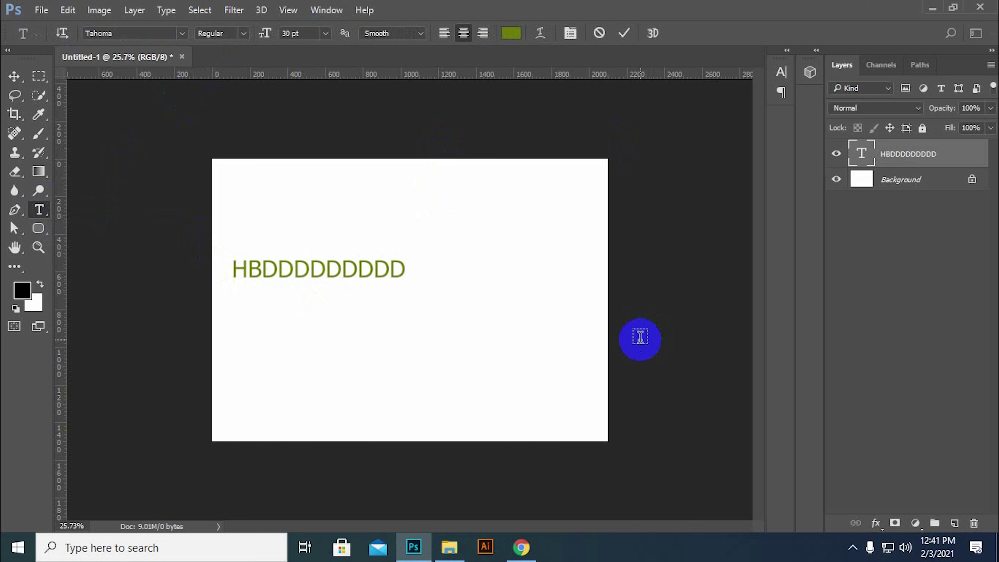
Step: Rasterize the HBDDDDDDDDD type layer and select its letter shapes
left_click(14, 76)
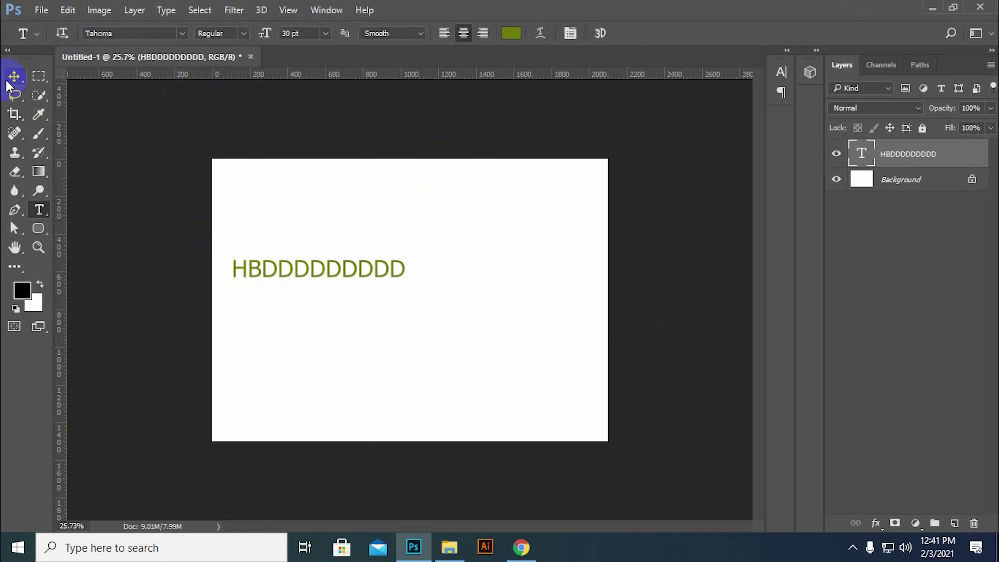
left_click(39, 171)
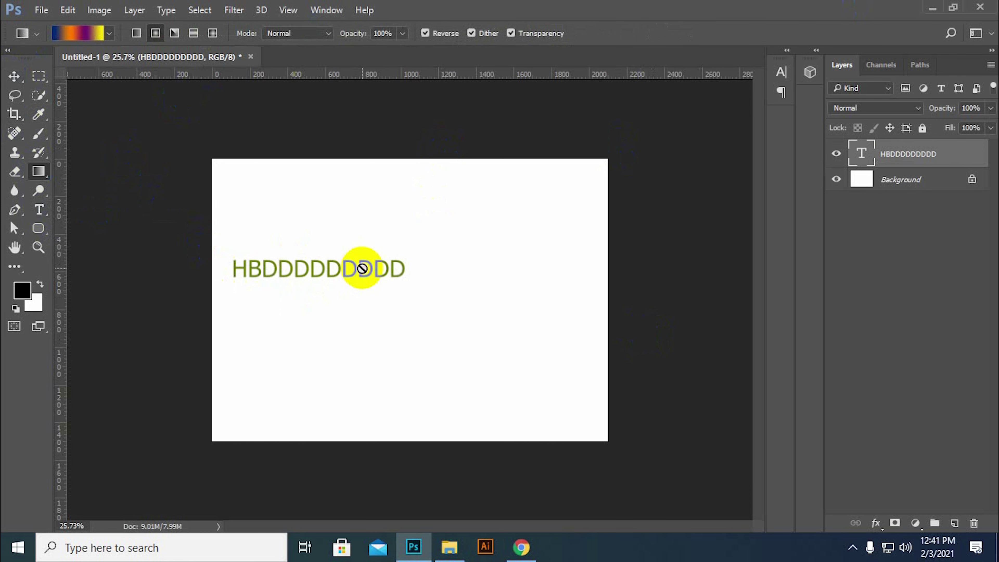
left_click(14, 76)
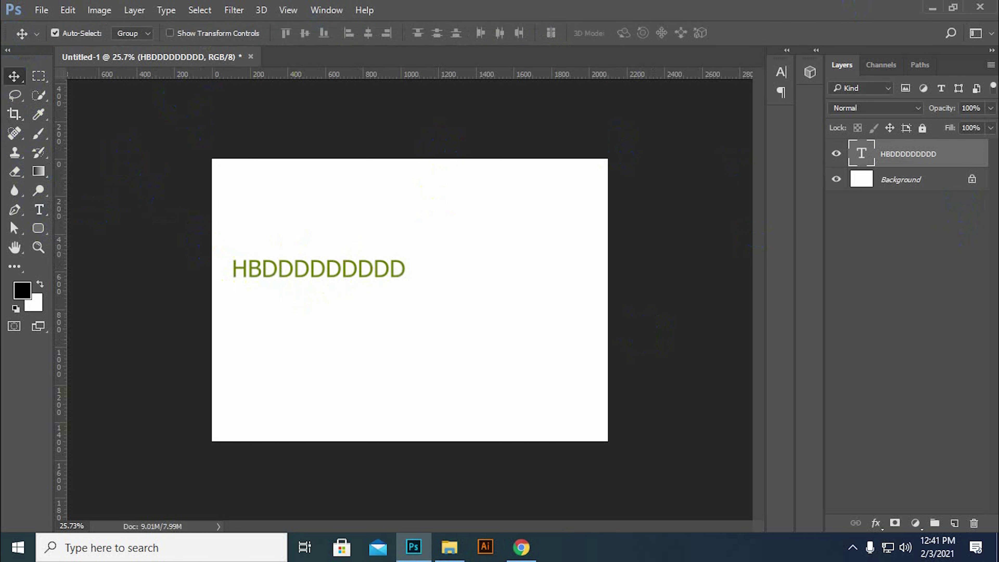
right_click(931, 154)
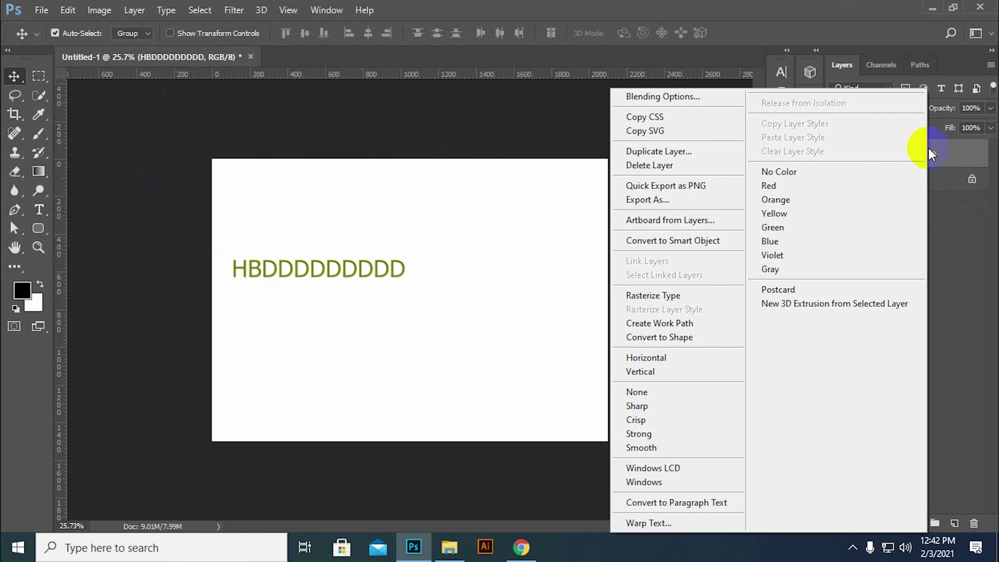
left_click(942, 153)
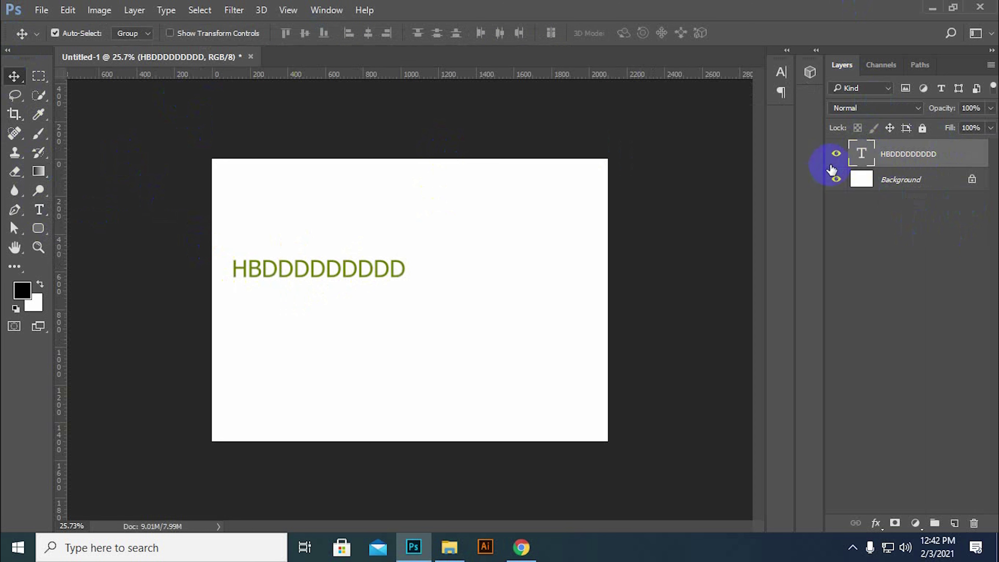
right_click(866, 151)
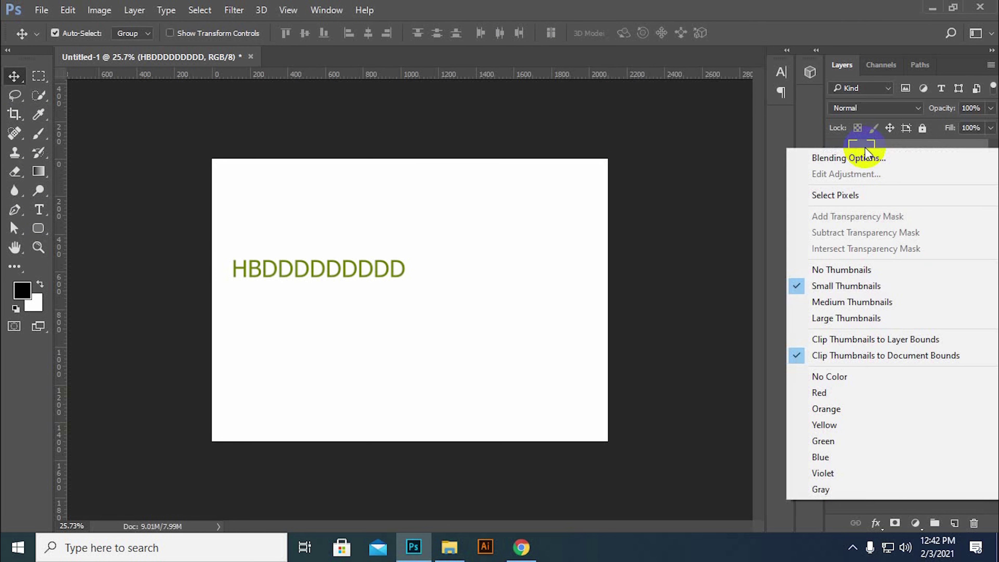
right_click(937, 154)
right_click(956, 156)
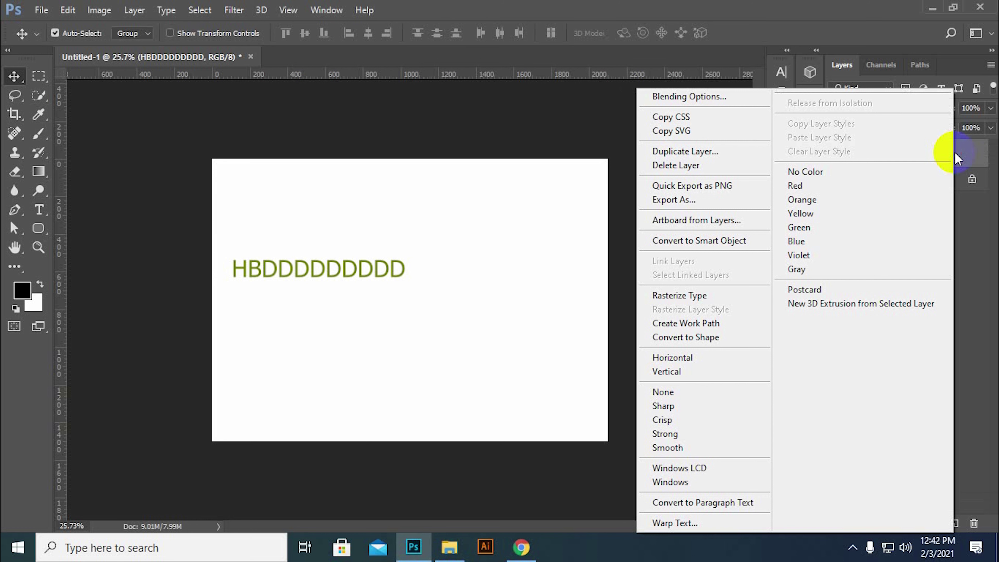
right_click(959, 154)
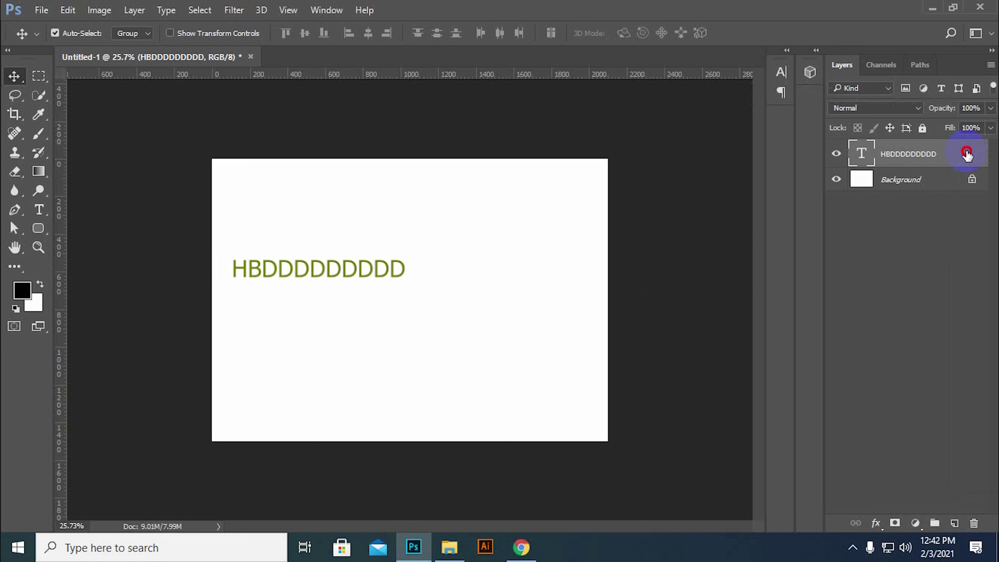
right_click(961, 154)
left_click(687, 295)
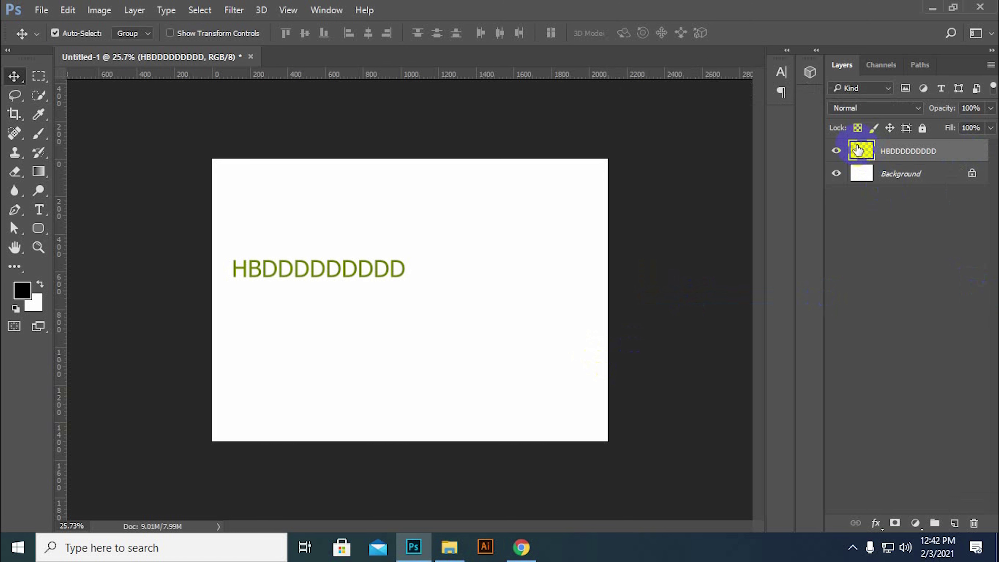
left_click(865, 151, "ctrl")
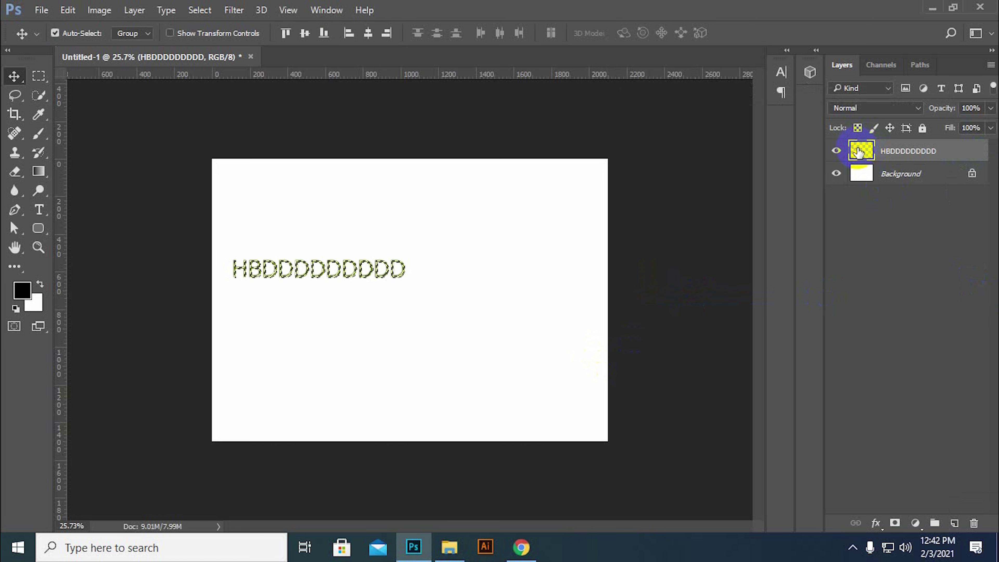
Step: Fill the HBDDDDDDDDD letters with a gradient and clear the selection
left_click(38, 171)
left_click_drag(279, 268, 575, 270)
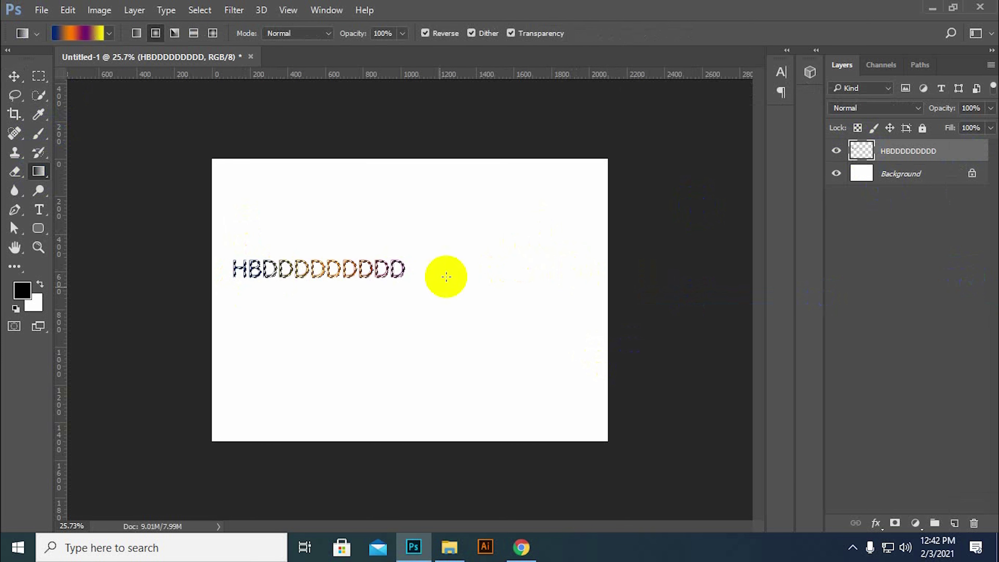
key("ctrl+d")
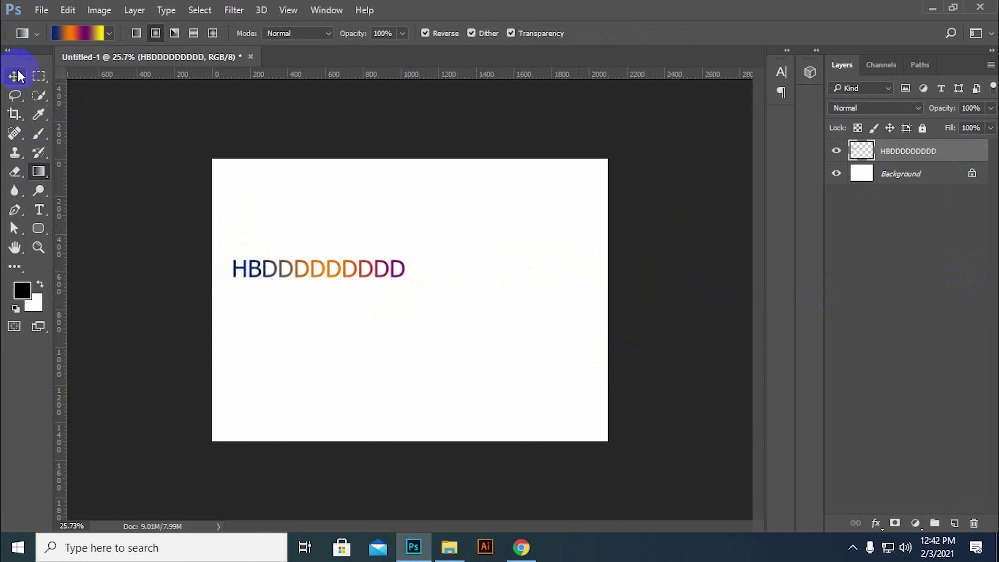
Step: With the Type tool active, bring up the text colour picker showing olive green 6e7a08
left_click(14, 76)
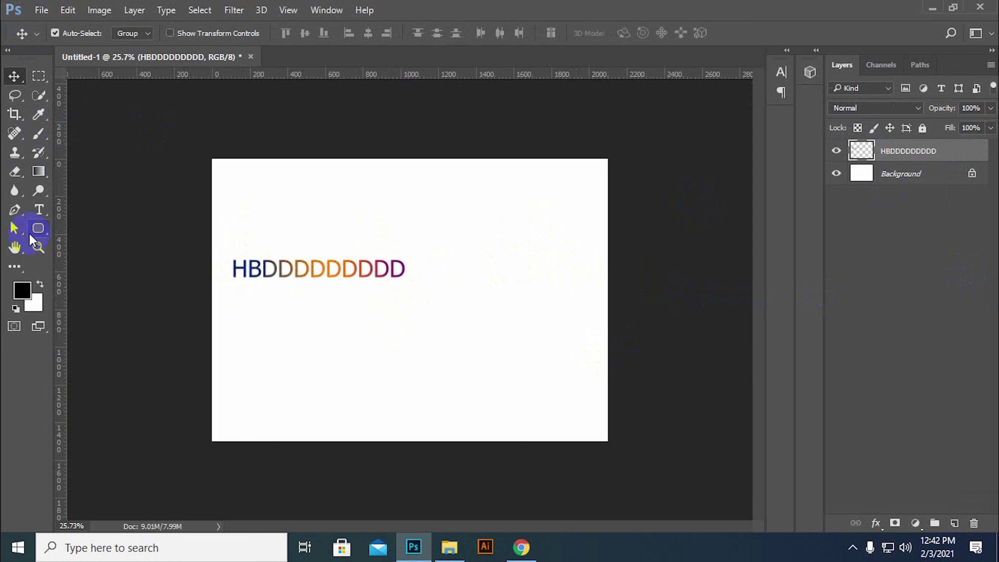
left_click(38, 228)
left_click(41, 210)
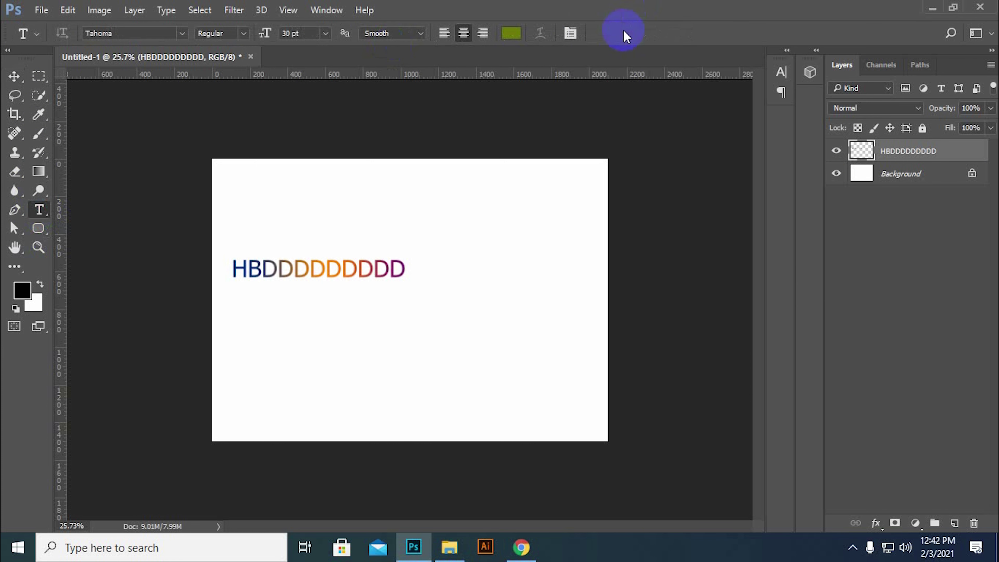
left_click(508, 34)
left_click(488, 301)
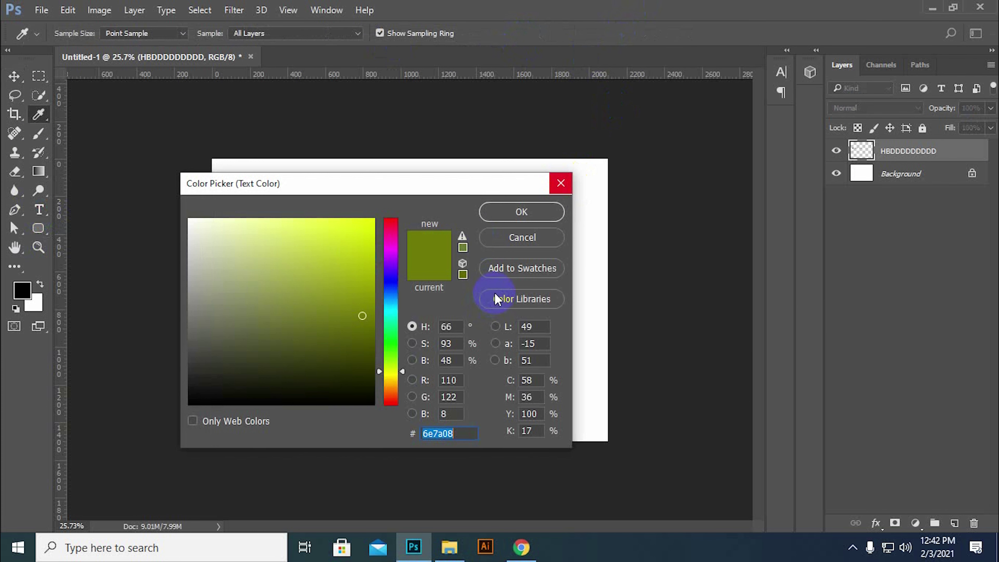
Step: Dismiss the text colour picker unchanged and cancel the empty new text entry
left_click(527, 241)
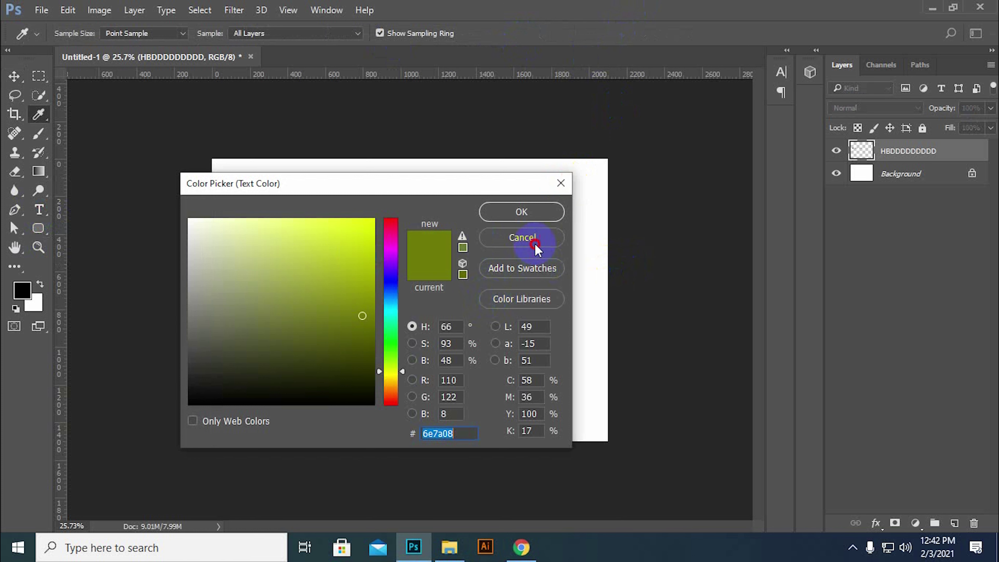
left_click(309, 255)
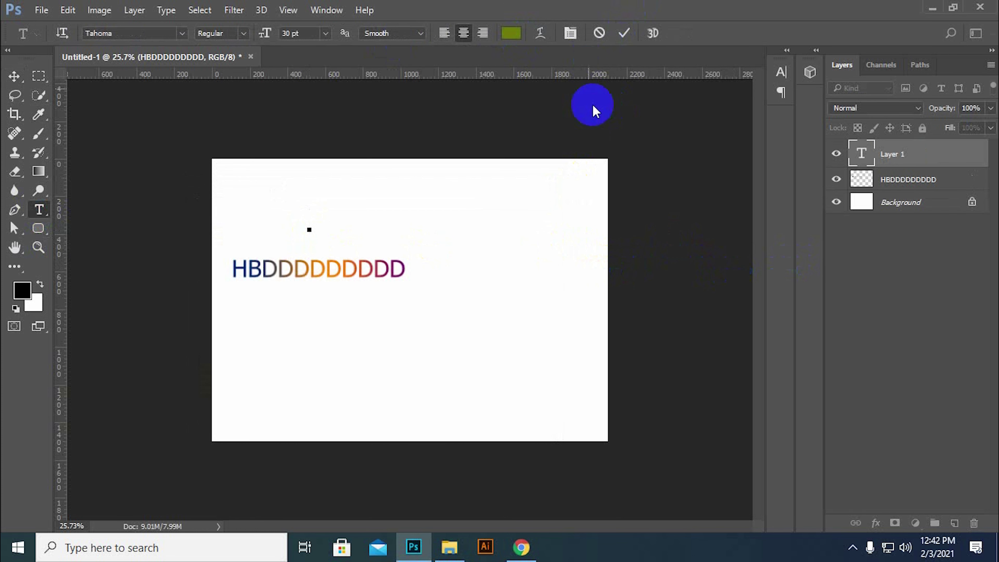
left_click(891, 157)
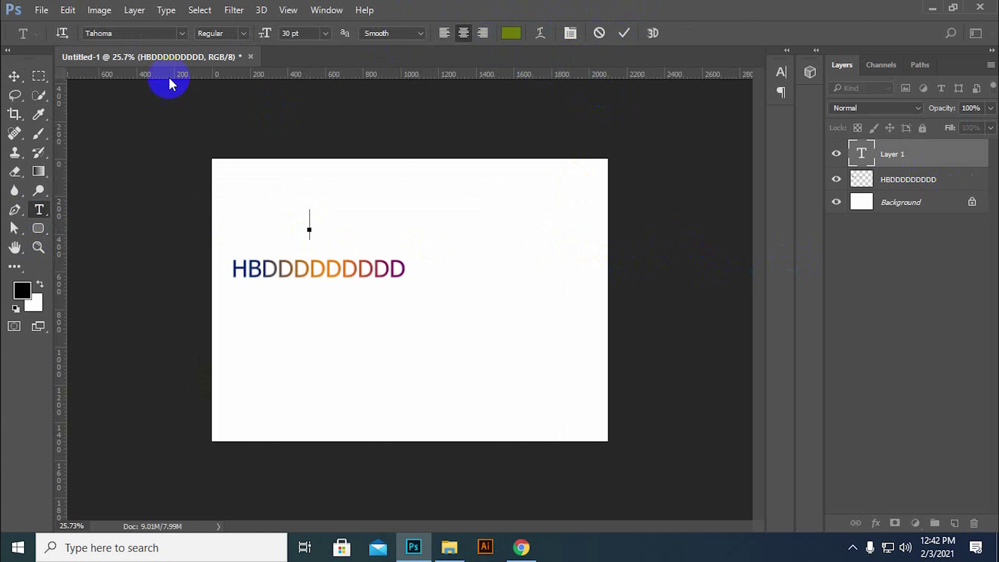
left_click(511, 36)
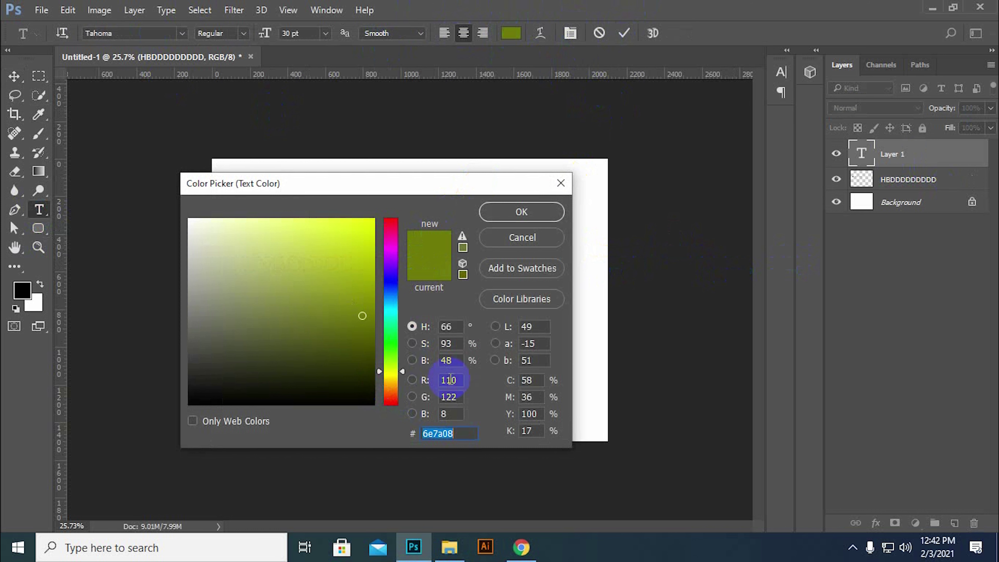
left_click(531, 243)
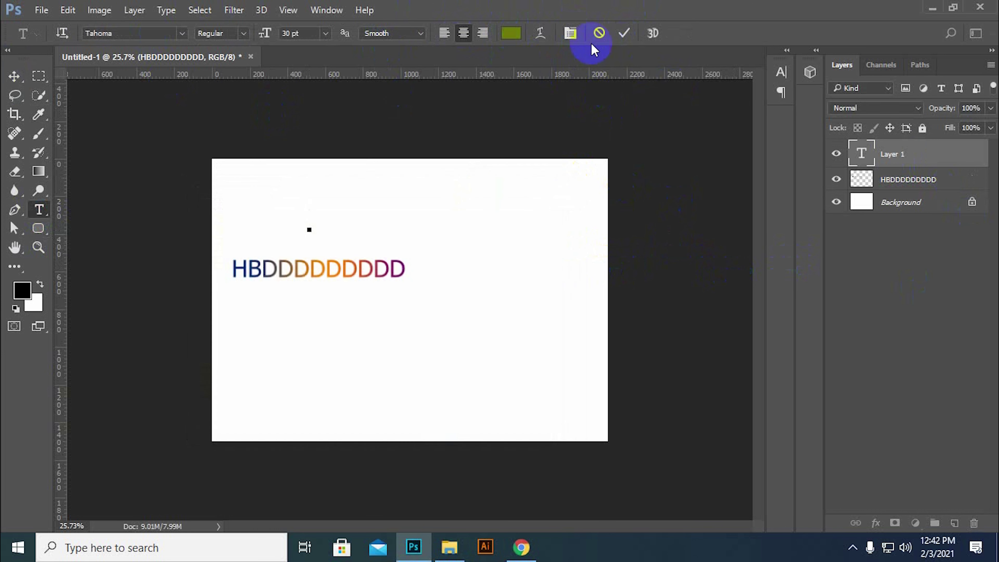
left_click(598, 32)
left_click(7, 73)
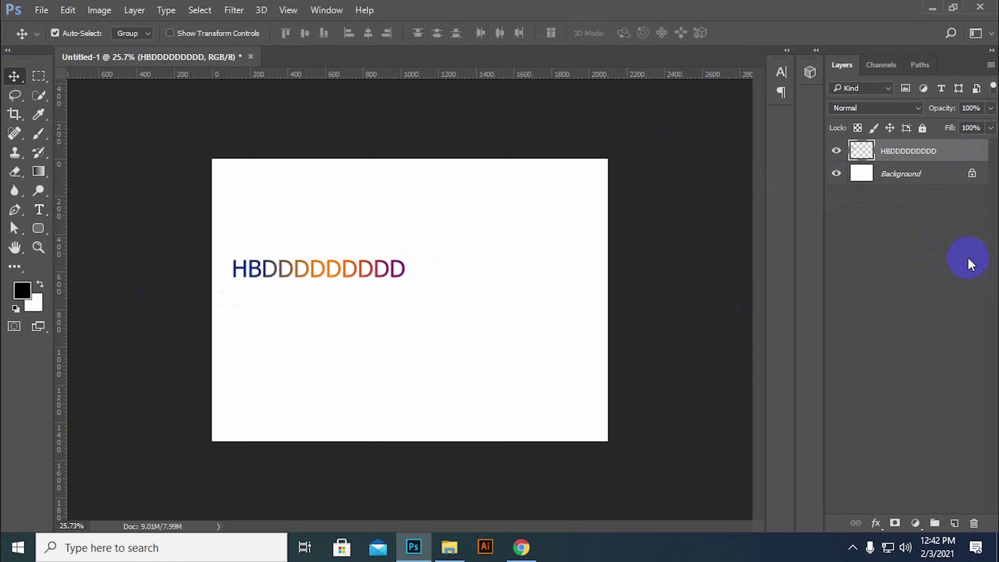
Step: Delete the gradient HBDDDDDDDDD layer, leaving only the white Background
key("Delete")
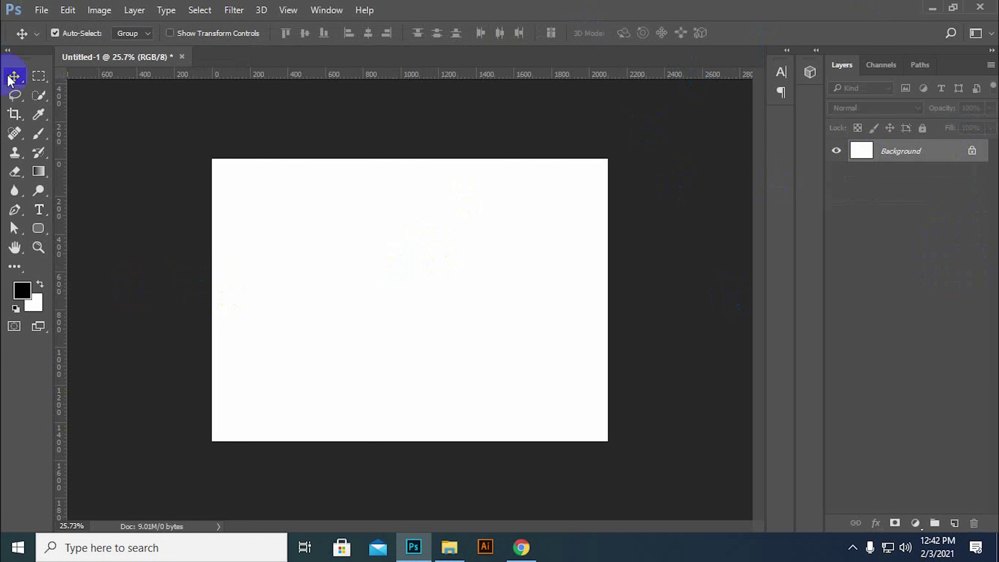
left_click(38, 214)
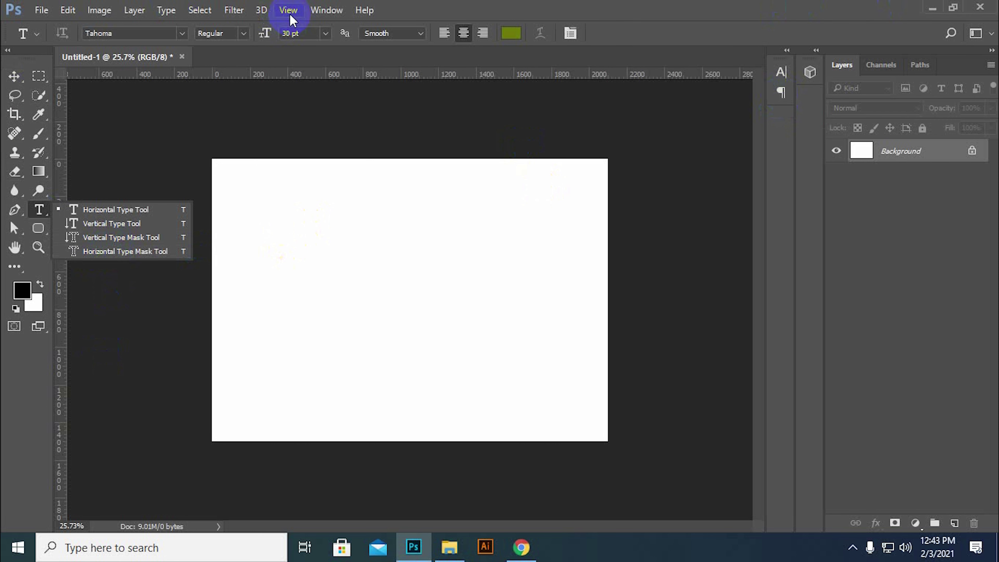
left_click(330, 9)
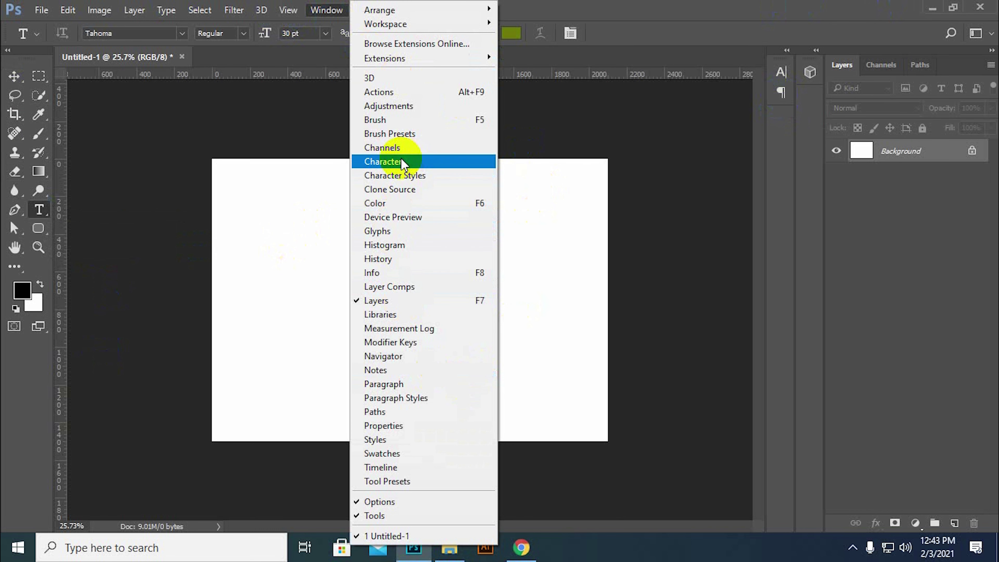
Step: Open the Character panel and confirm Tahoma Regular 30 pt in olive green
left_click(417, 168)
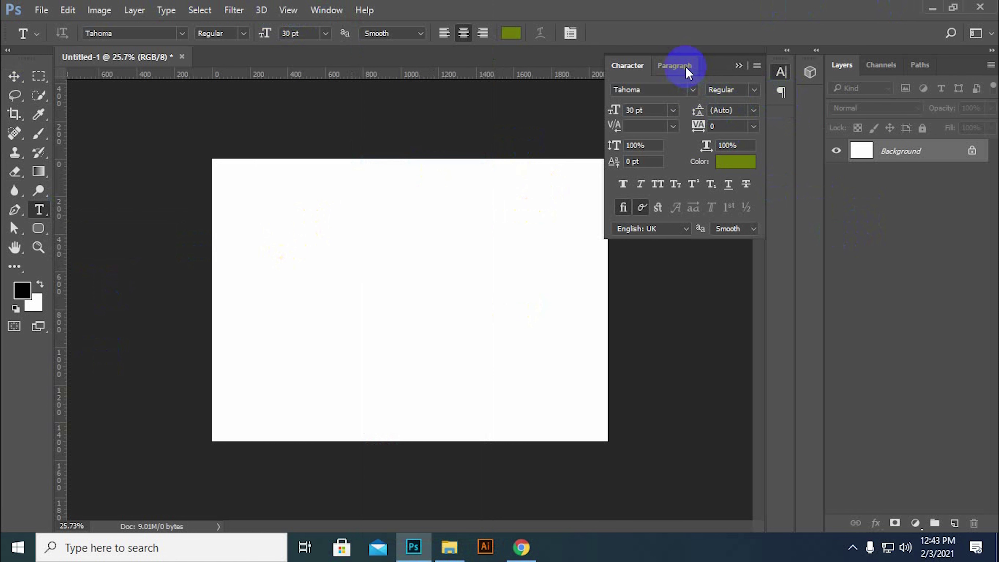
left_click(685, 67)
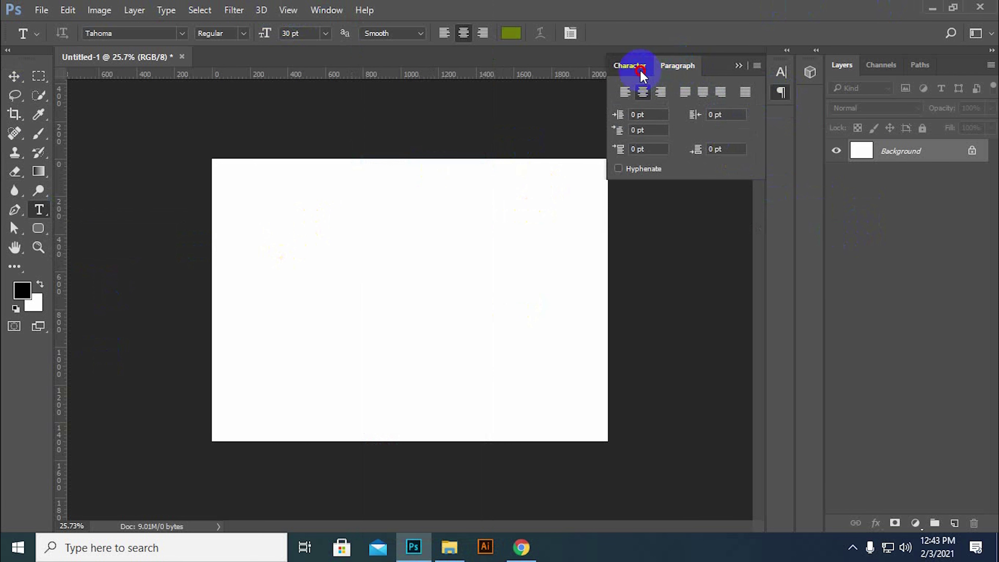
left_click(633, 66)
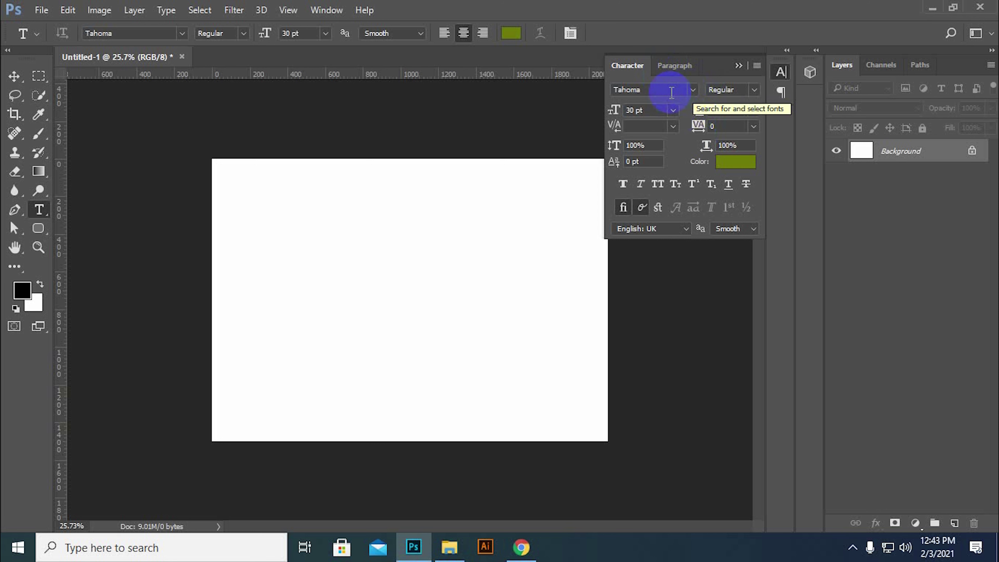
left_click(753, 94)
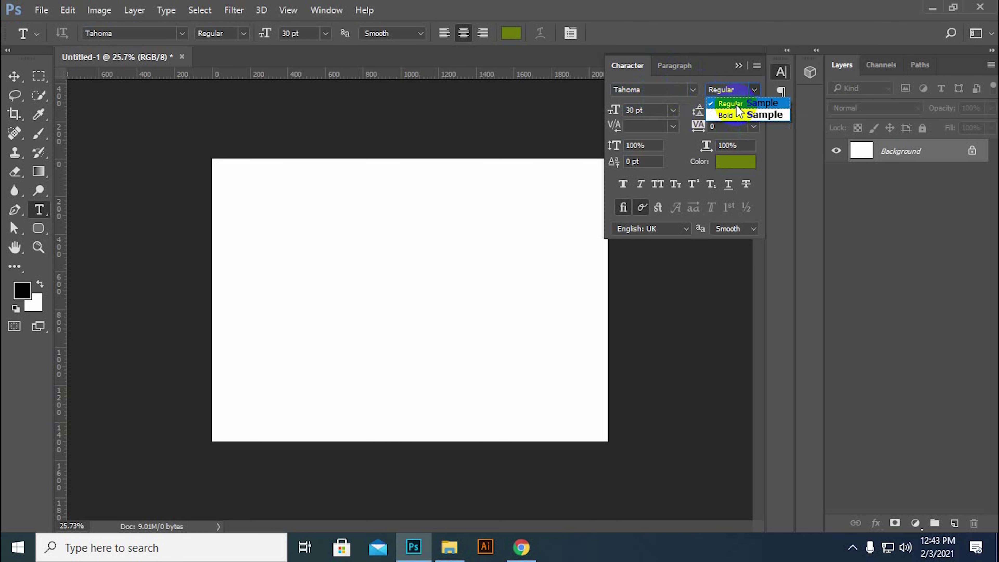
left_click(754, 89)
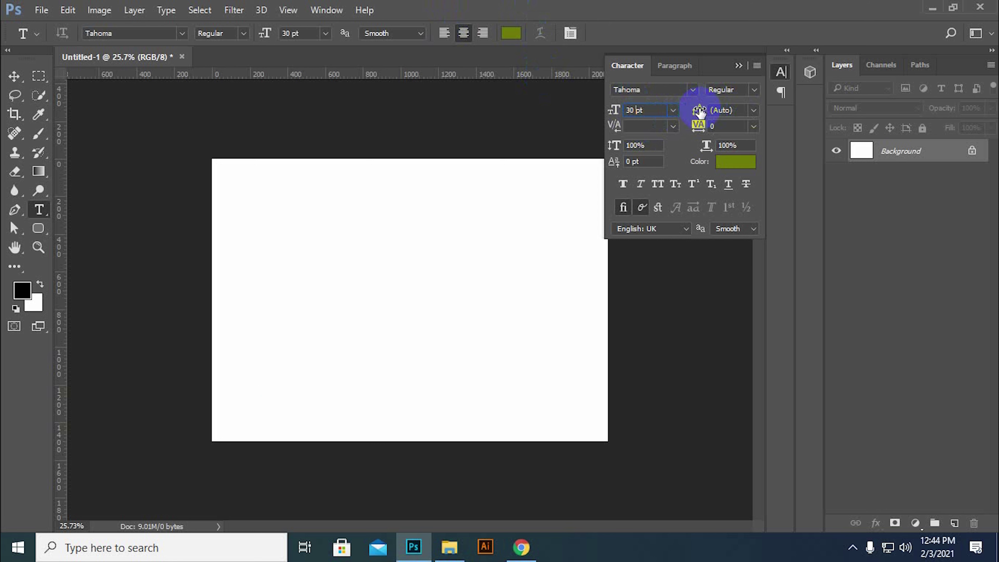
Step: Paste Lorem Ipsum text into a drawn text box, left-align it and commit
left_click(252, 205)
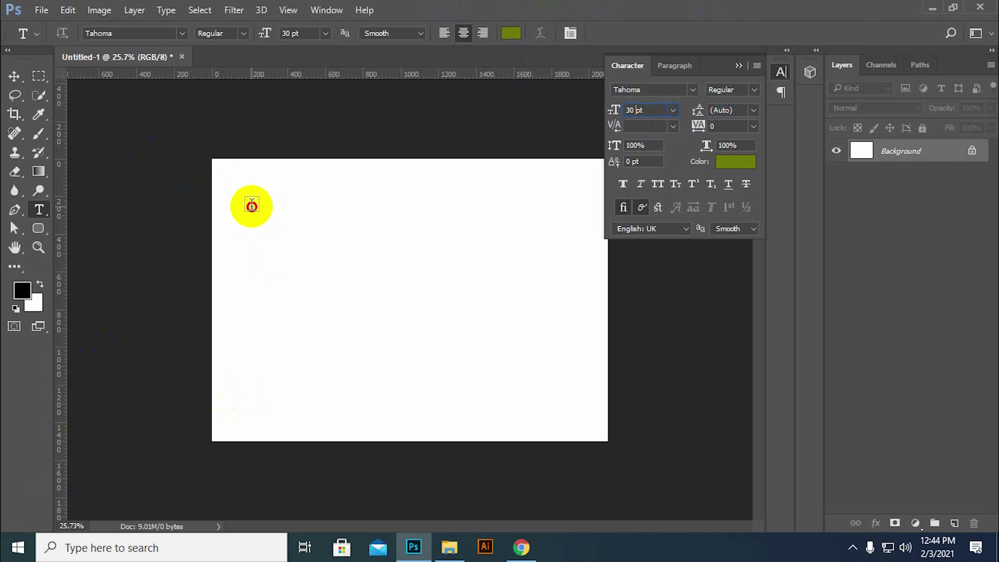
left_click_drag(251, 205, 537, 360)
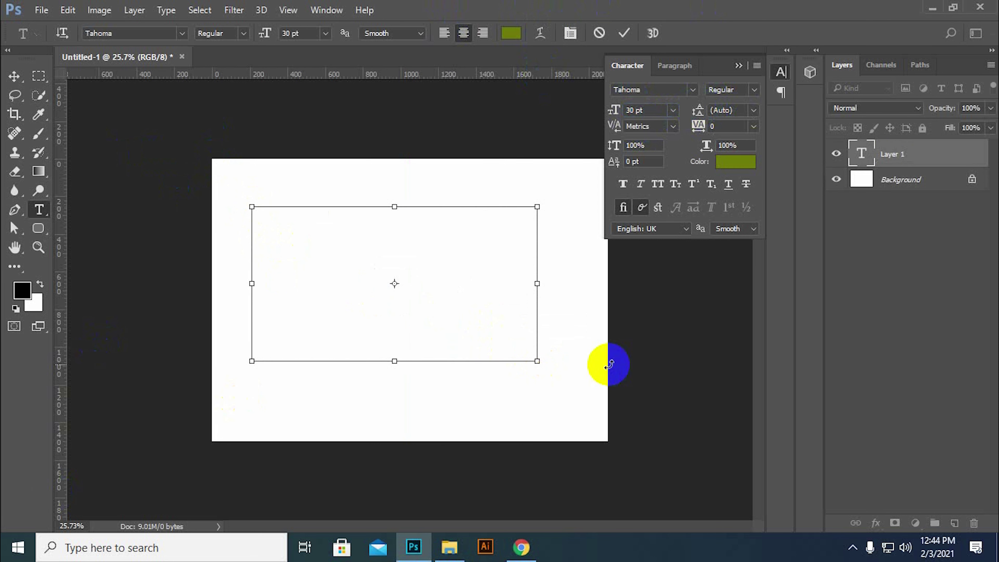
key("ctrl+v")
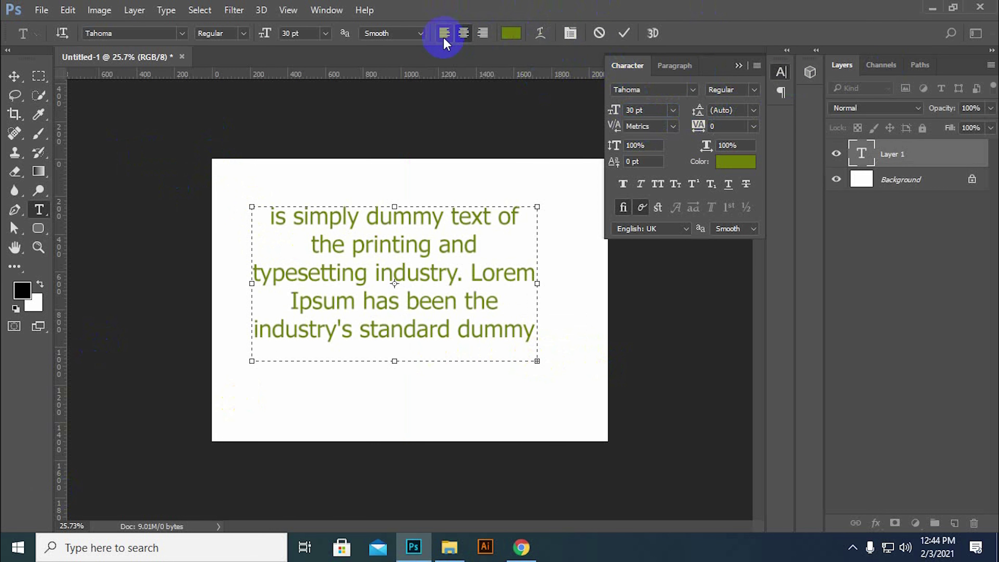
left_click(444, 40)
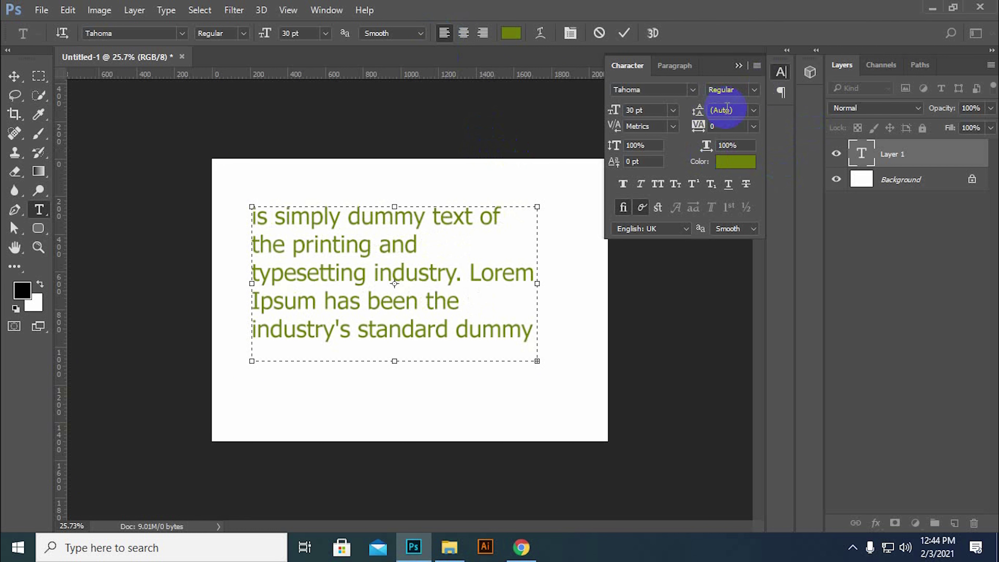
left_click(624, 33)
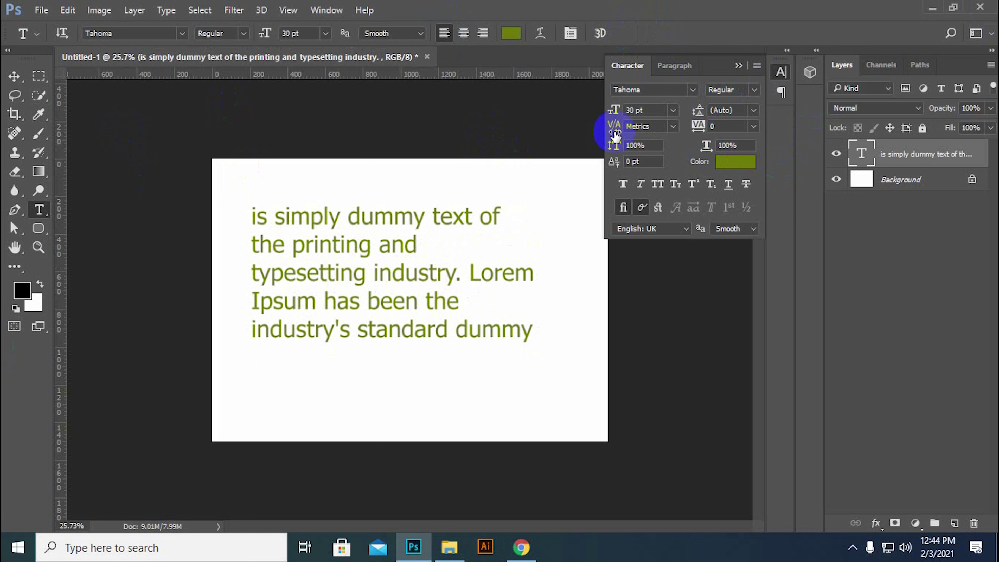
left_click(754, 113)
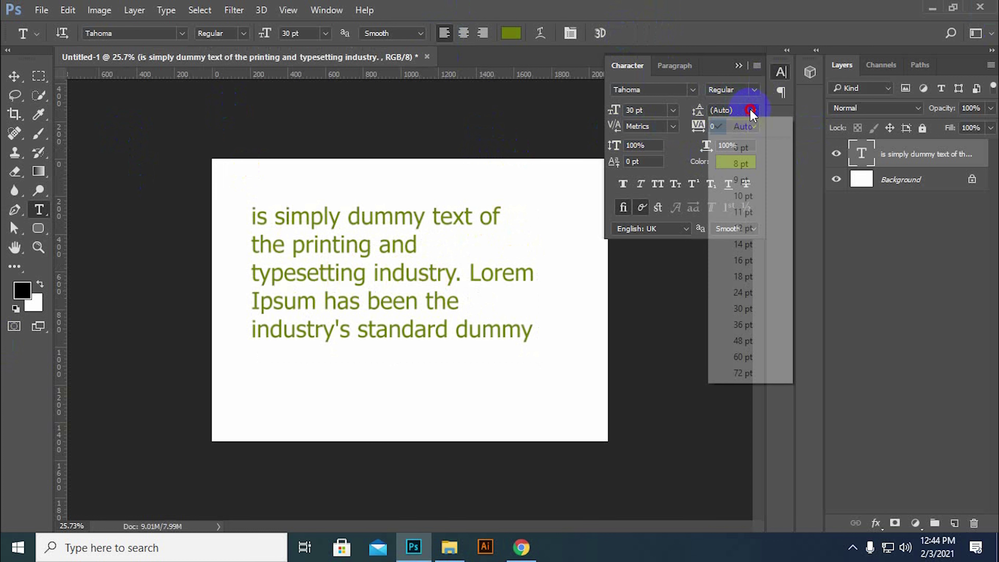
left_click(746, 340)
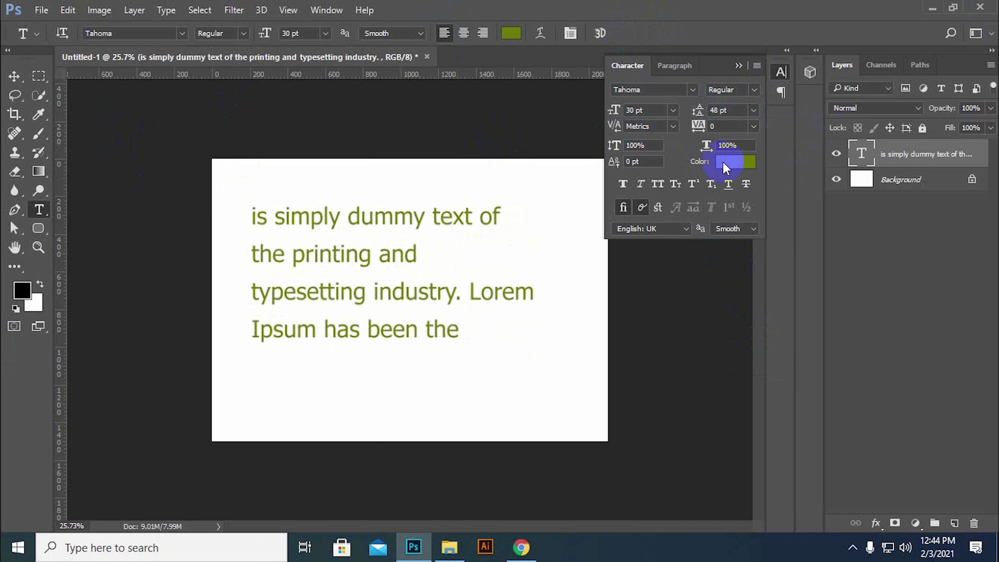
left_click(712, 106)
key("Up")
key("Up")
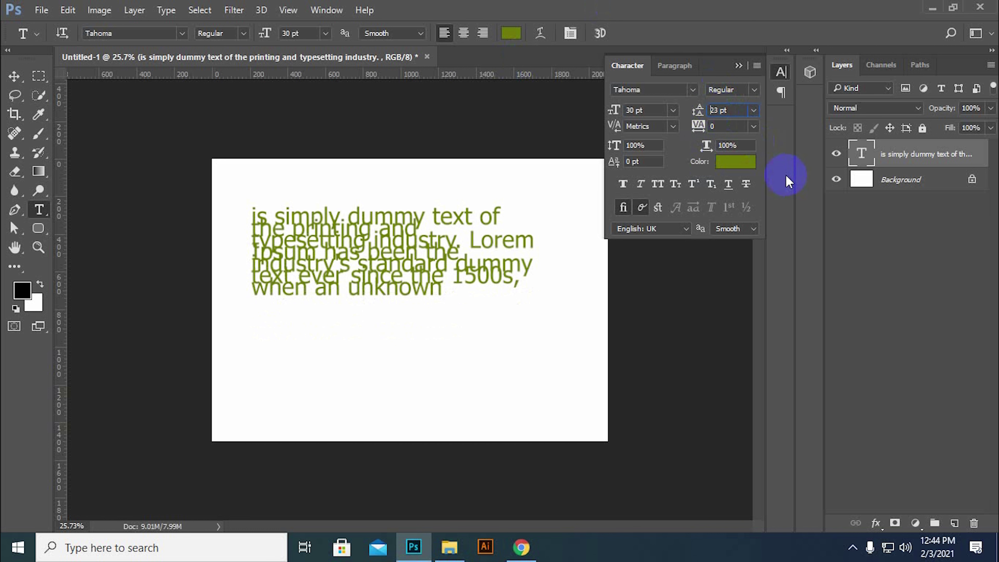
type("54")
key("Return")
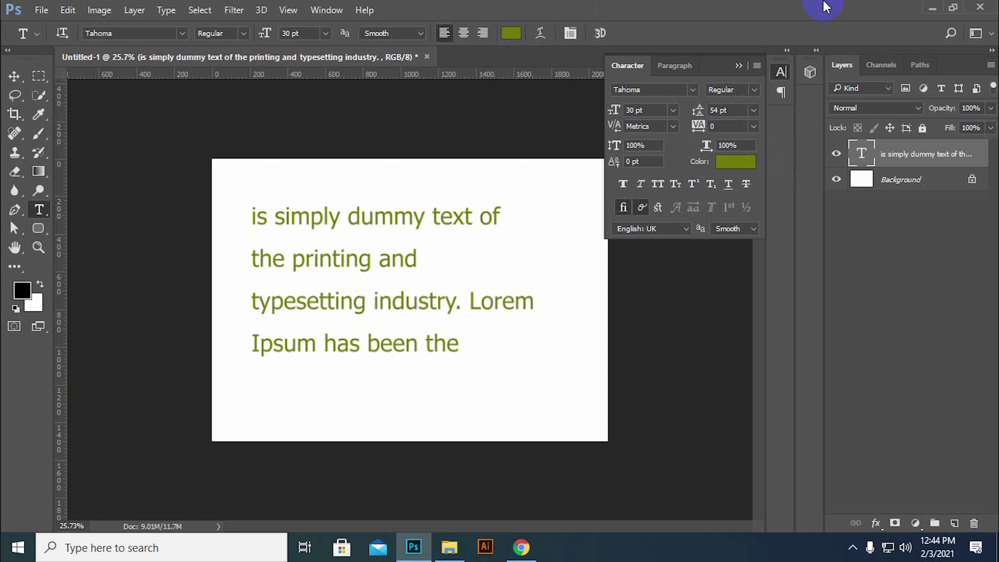
left_click(753, 111)
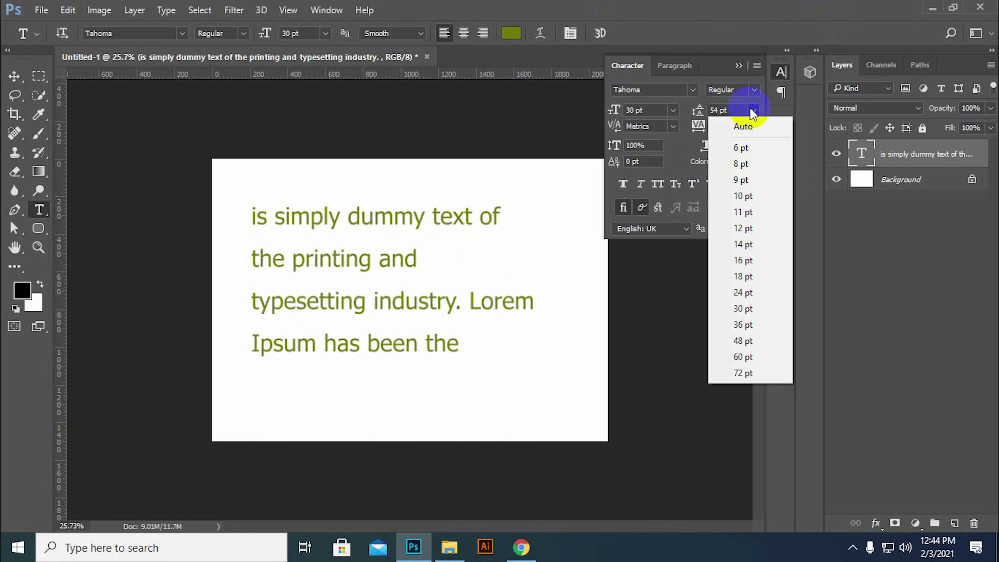
left_click(757, 130)
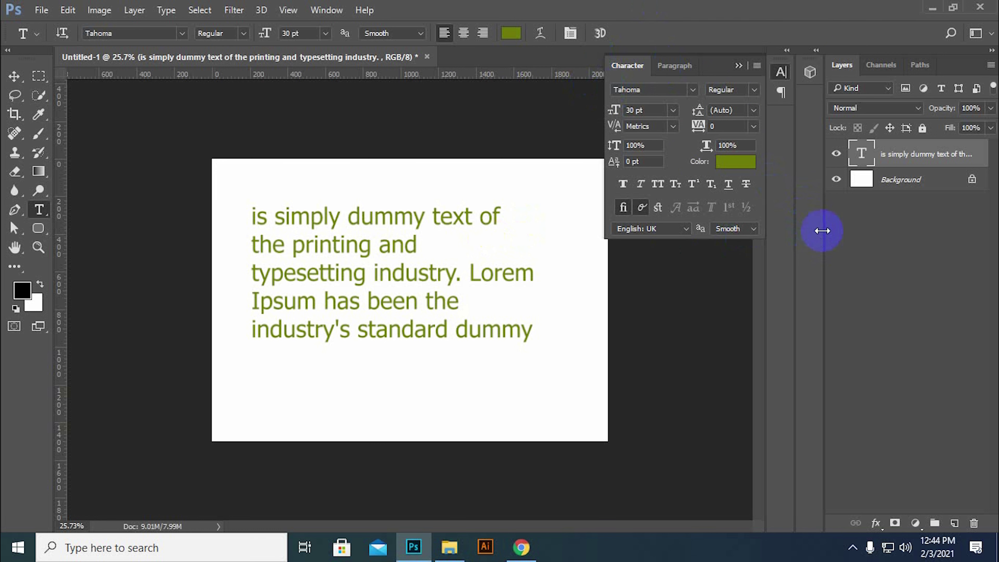
left_click(862, 156)
double_click(862, 156)
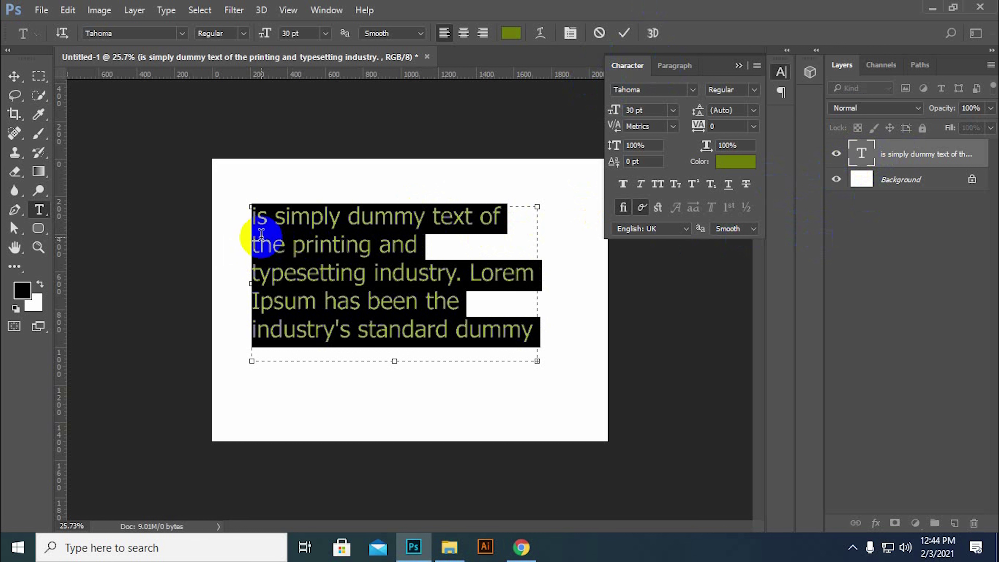
left_click(379, 272)
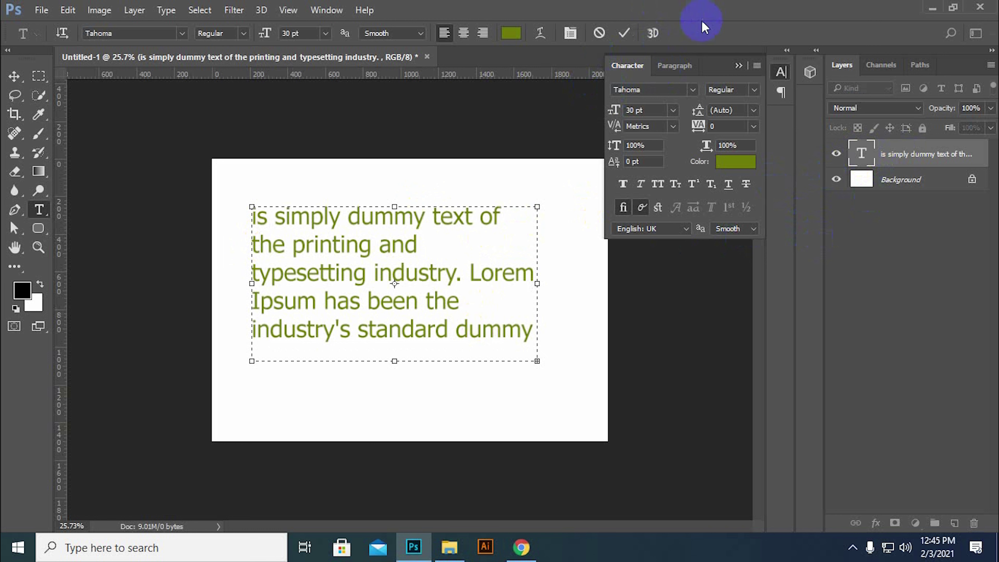
left_click(624, 33)
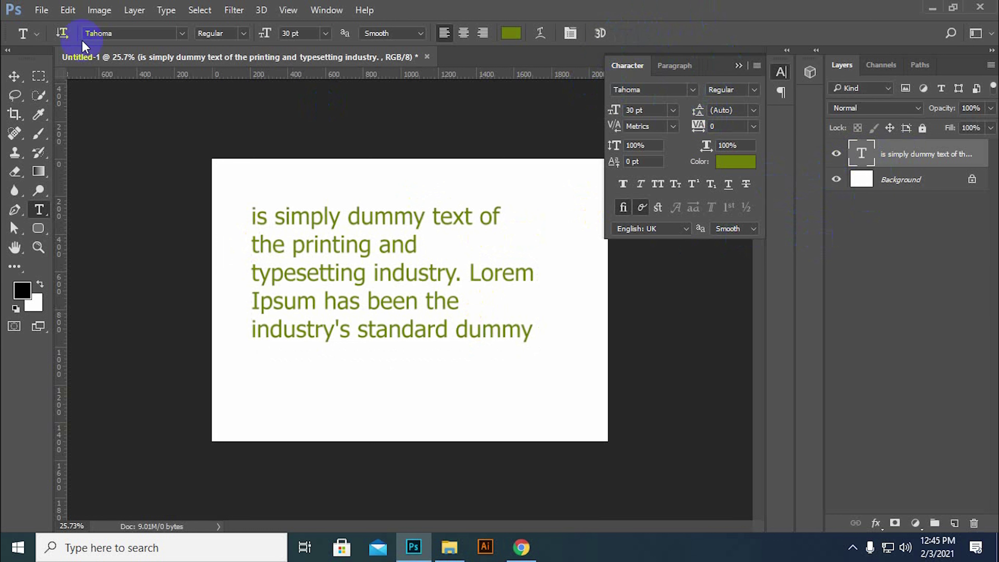
left_click(14, 77)
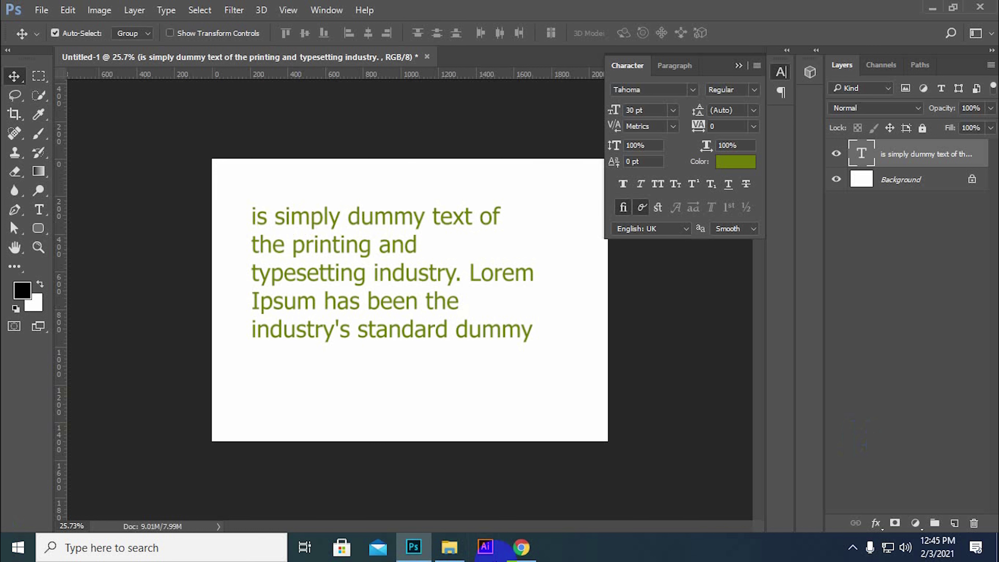
left_click(472, 130)
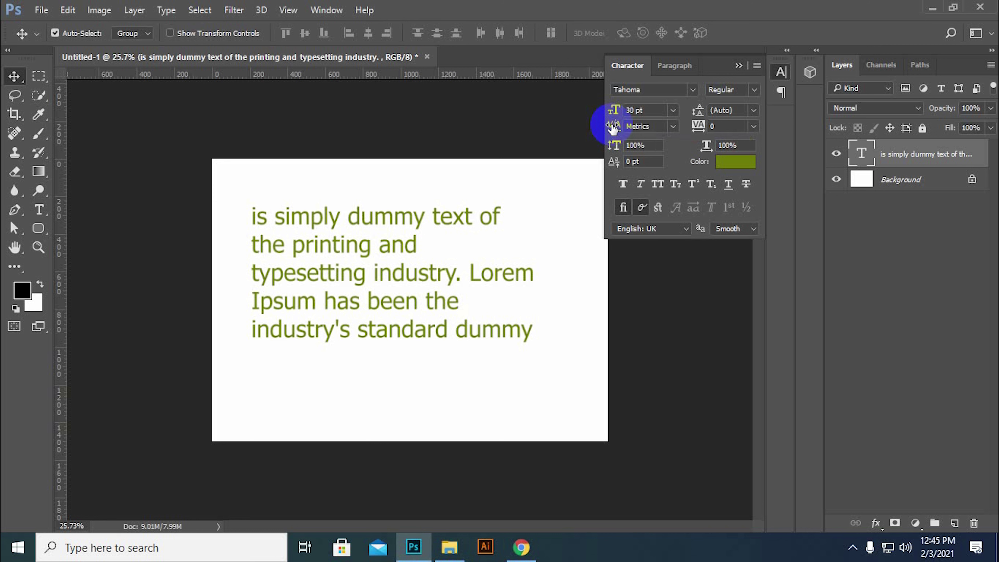
left_click(856, 153)
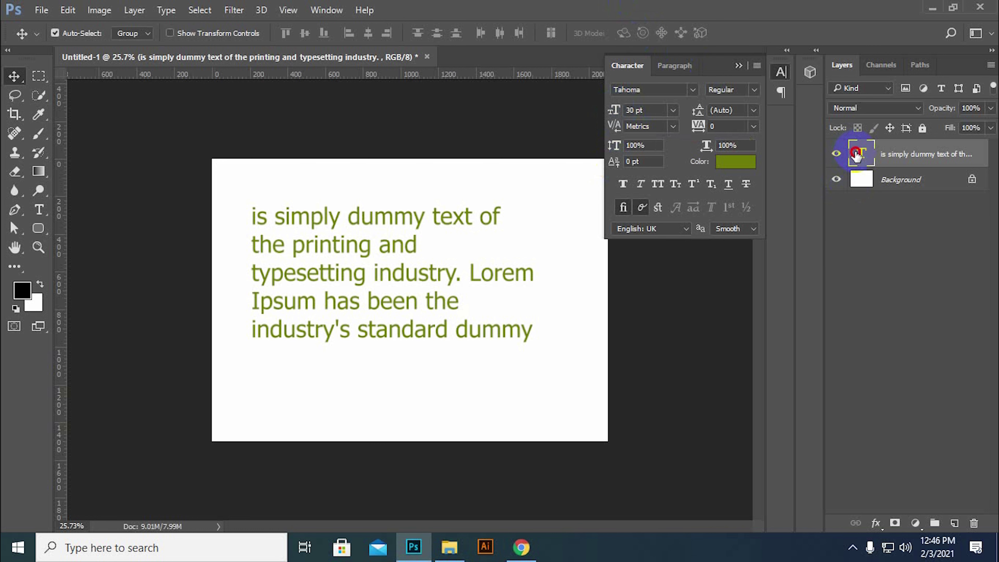
double_click(856, 153)
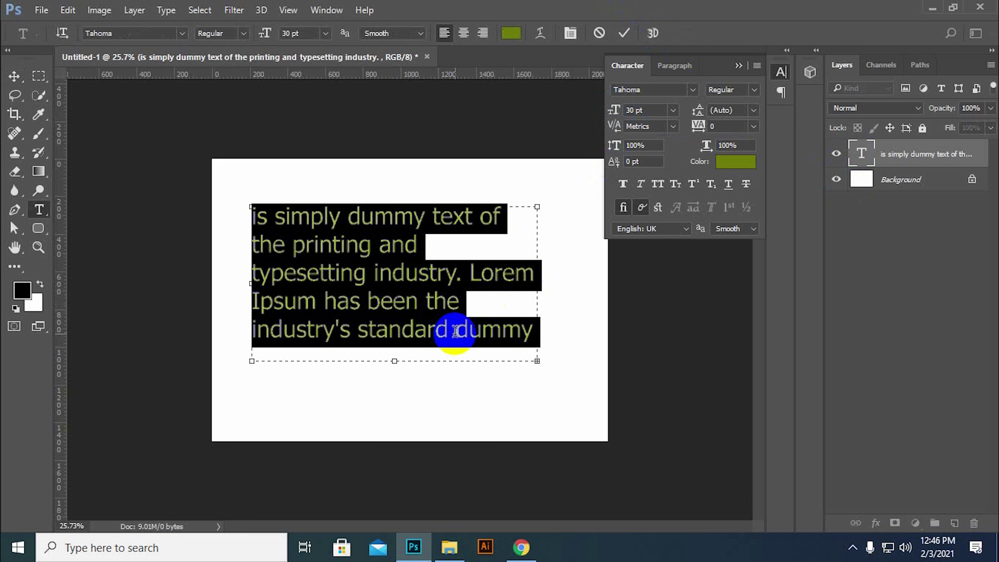
left_click_drag(455, 330, 540, 333)
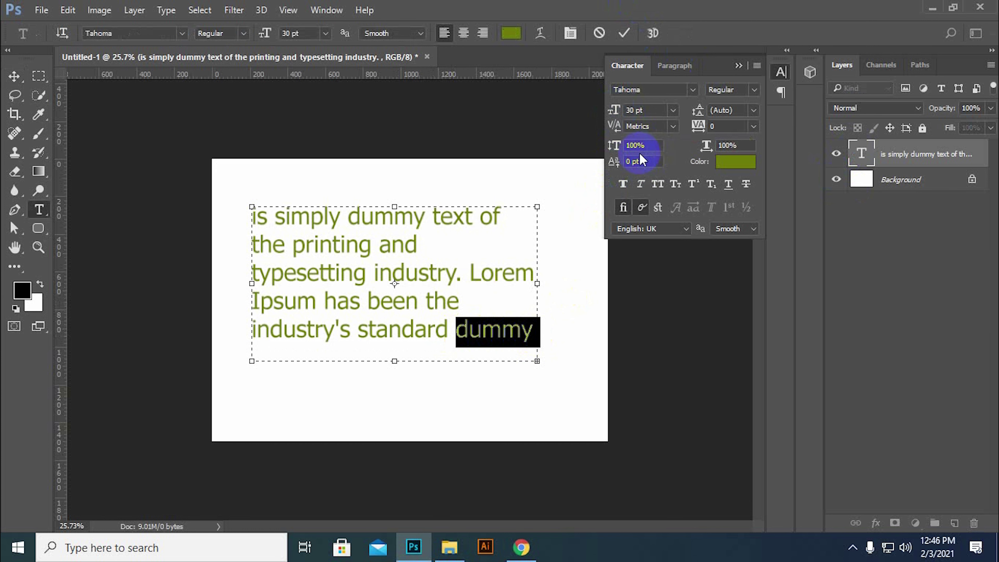
left_click(673, 126)
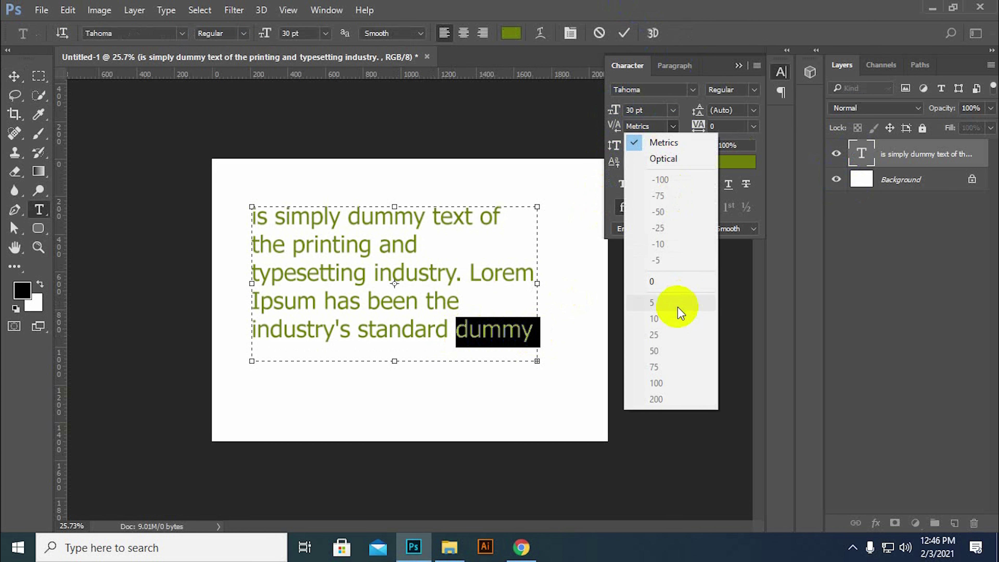
left_click(664, 281)
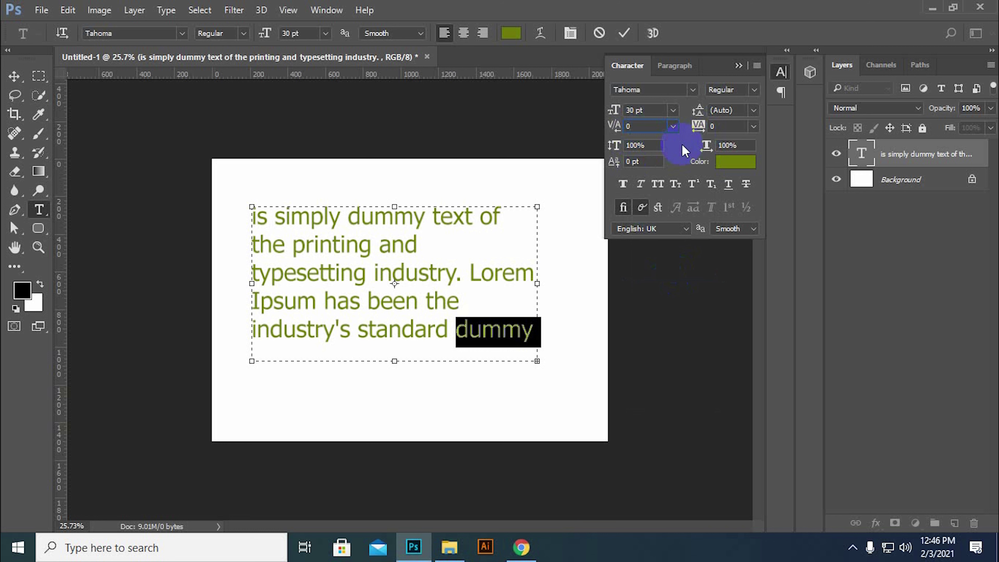
key("Up")
key("Up")
key("Up")
key("Up")
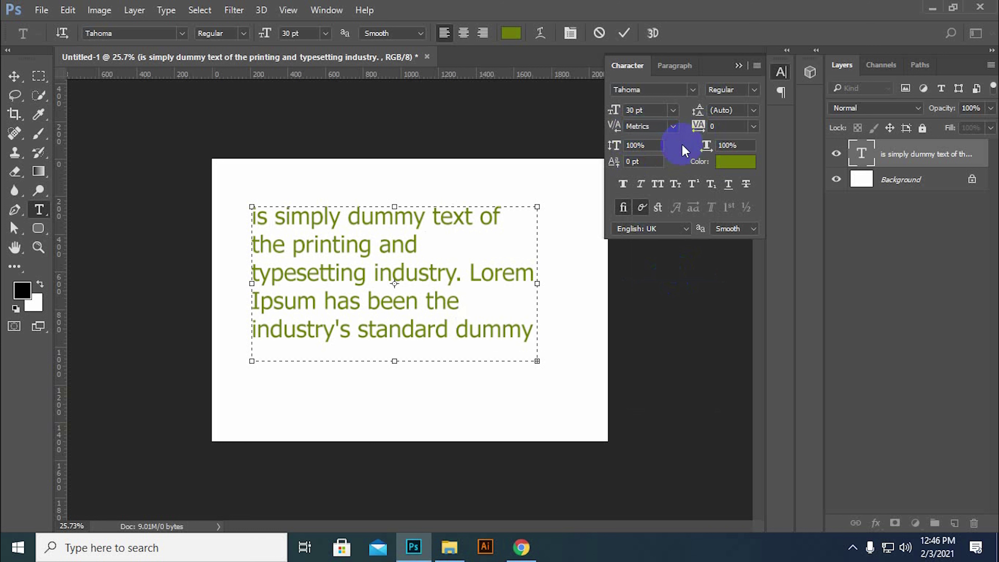
left_click(624, 33)
key("v")
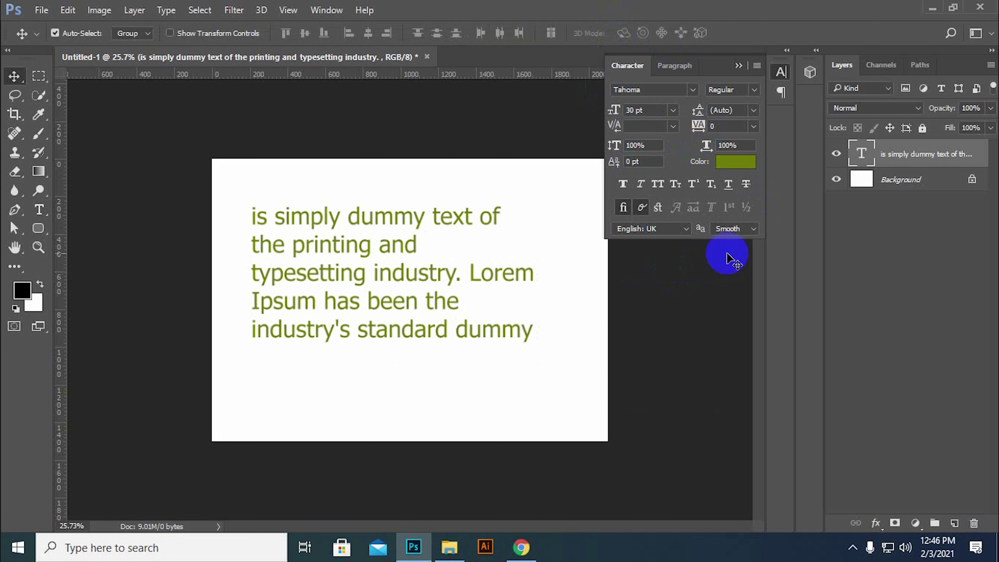
left_click(869, 152)
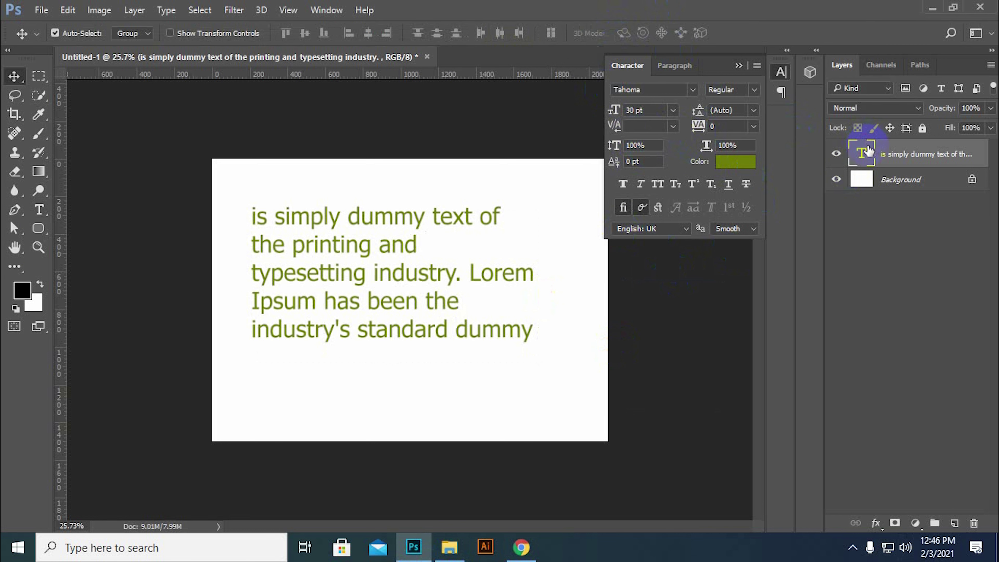
double_click(868, 152)
left_click(673, 125)
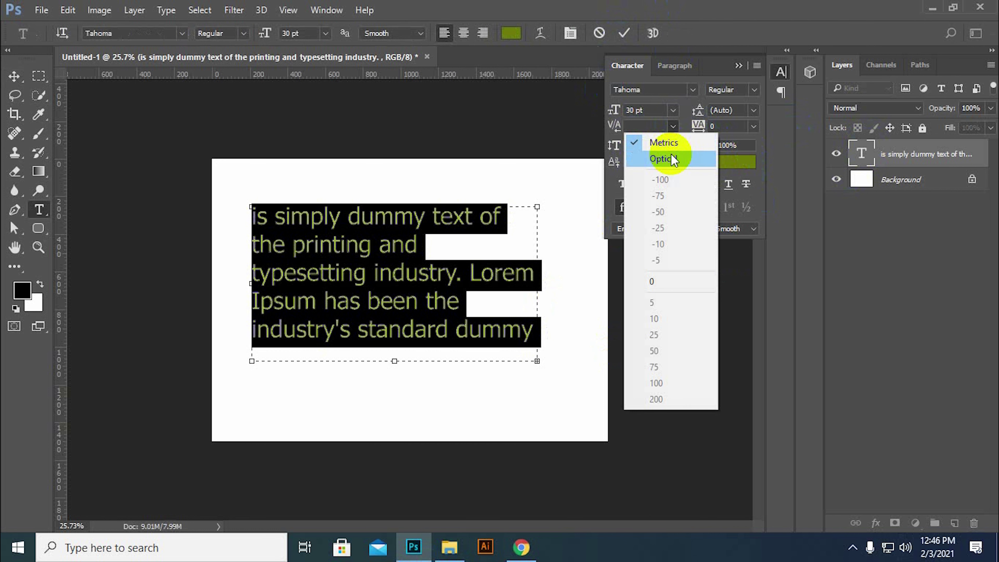
left_click(669, 143)
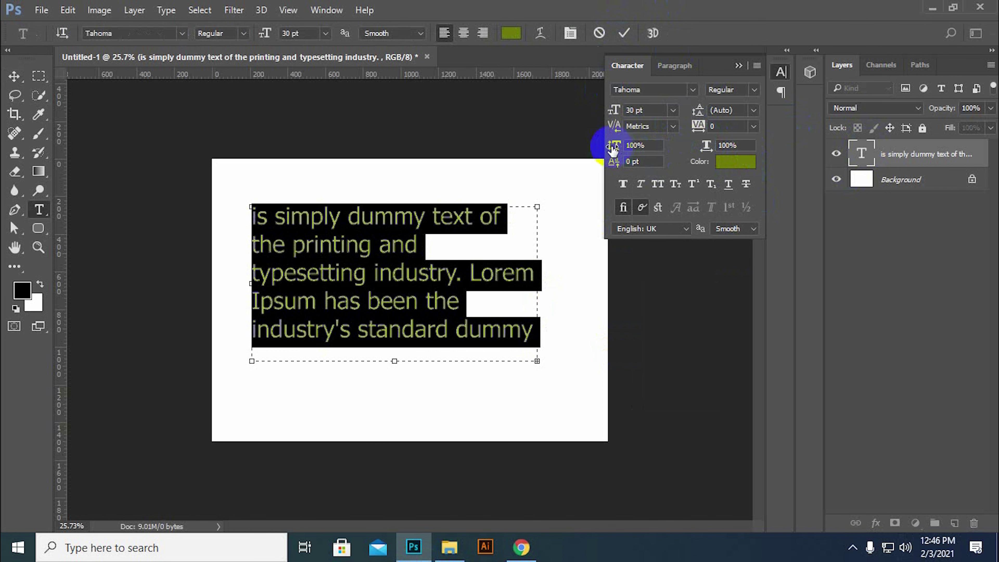
left_click(673, 126)
left_click(667, 158)
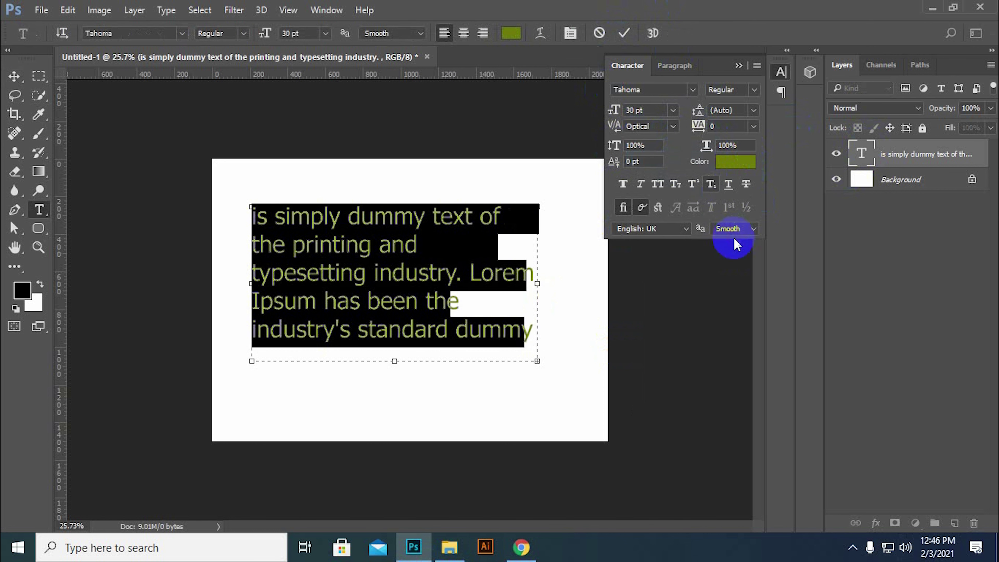
left_click(624, 33)
key("v")
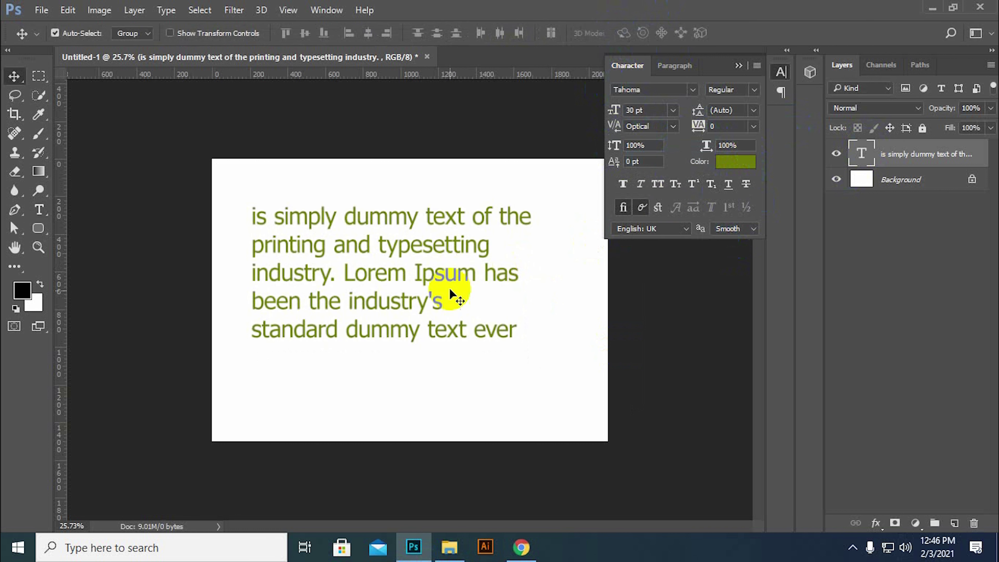
left_click(673, 126)
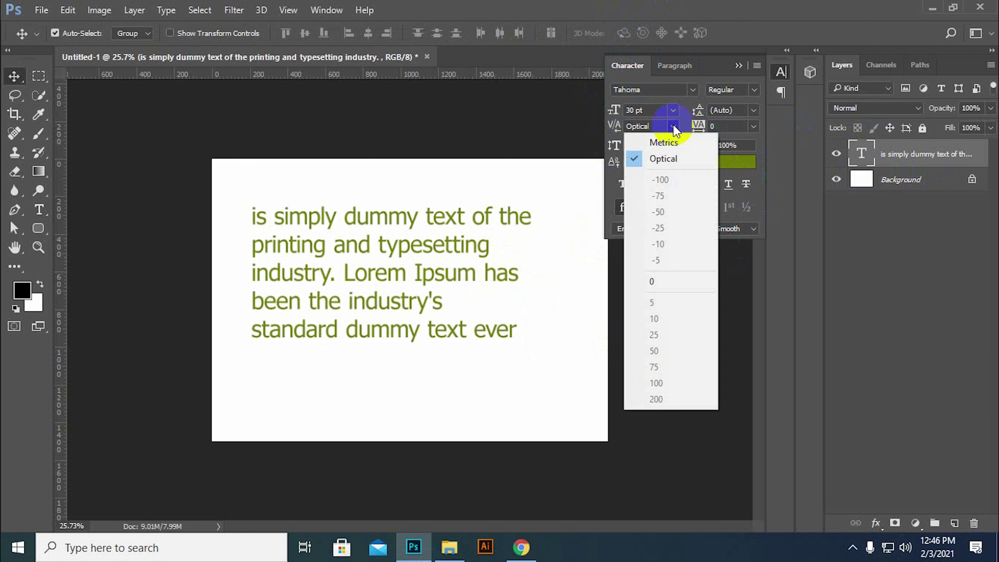
left_click(676, 143)
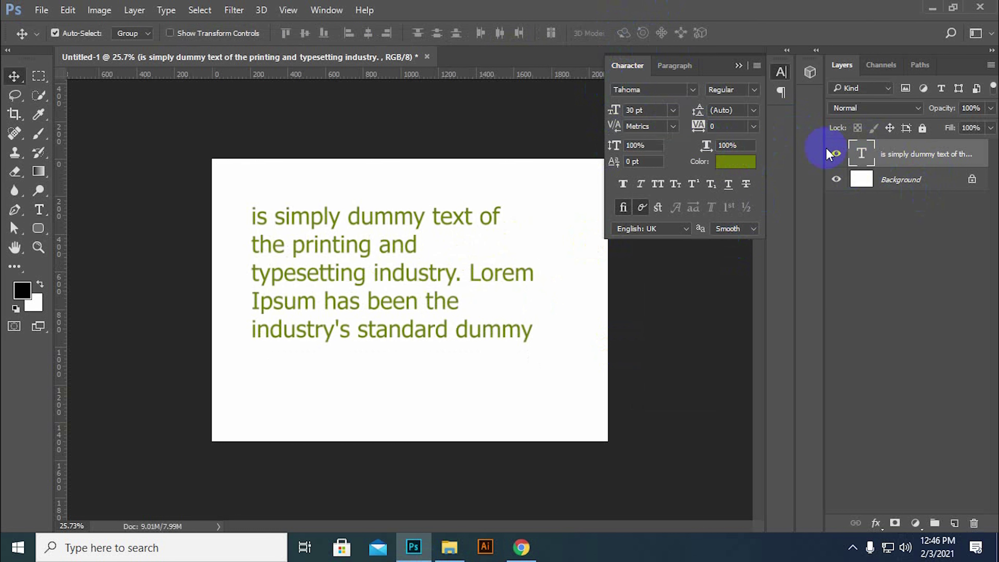
Step: Try a 104% vertical scale on the paragraph, then discard the change
double_click(862, 152)
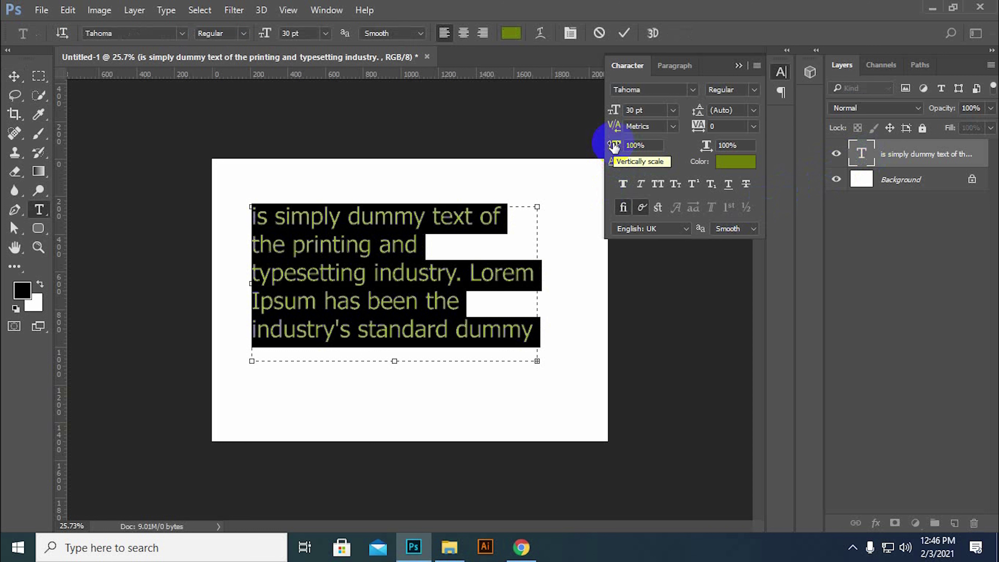
left_click(639, 146)
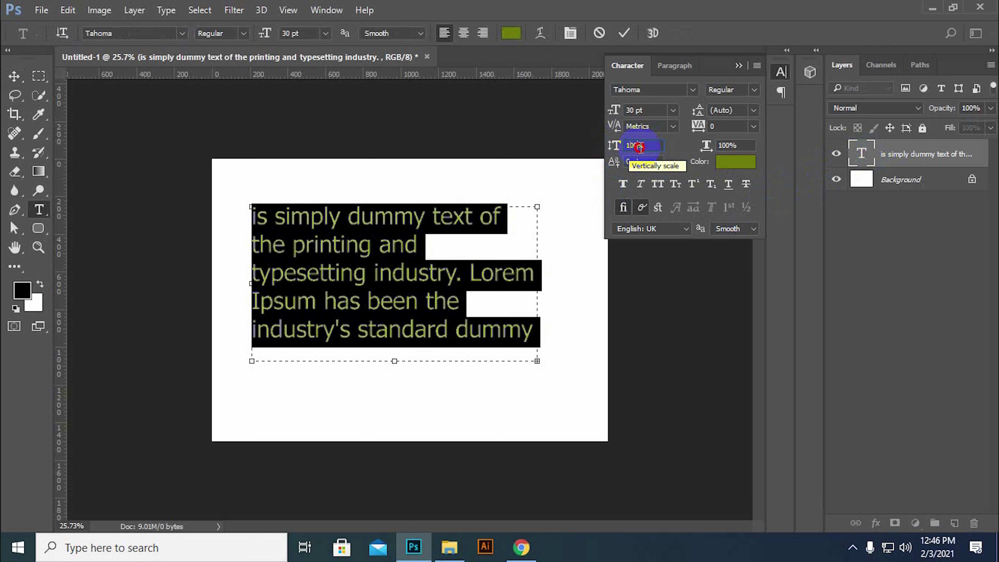
type("104")
key("Return")
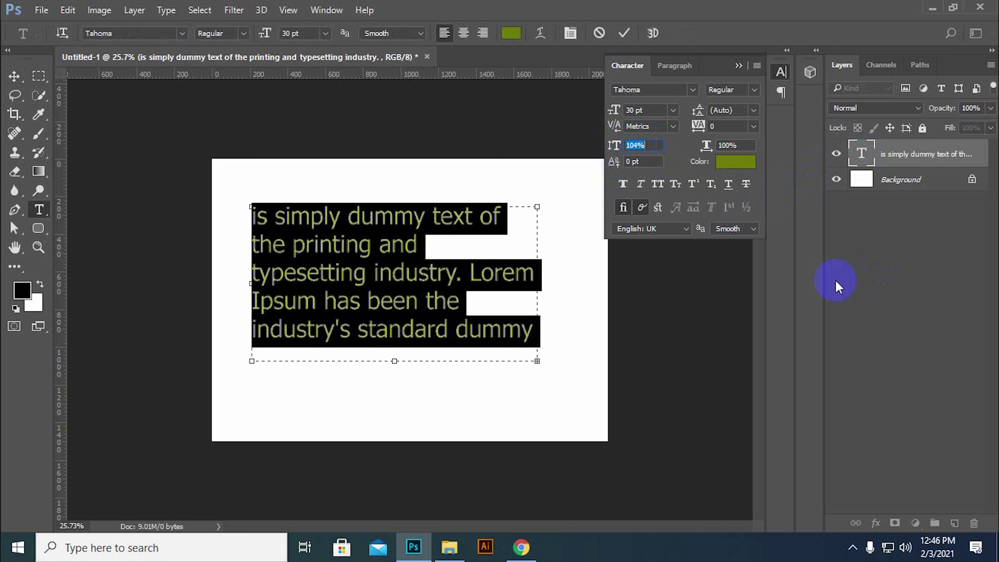
key("Up")
key("Up")
key("Up")
key("Up")
key("Up")
key("Up")
key("Up")
key("Up")
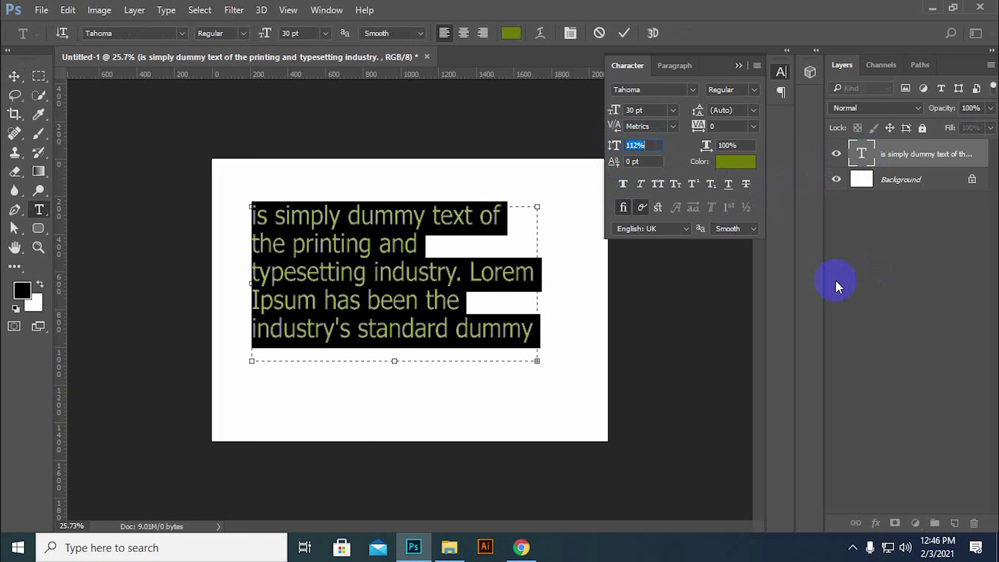
key("Up")
key("Up")
key("Up")
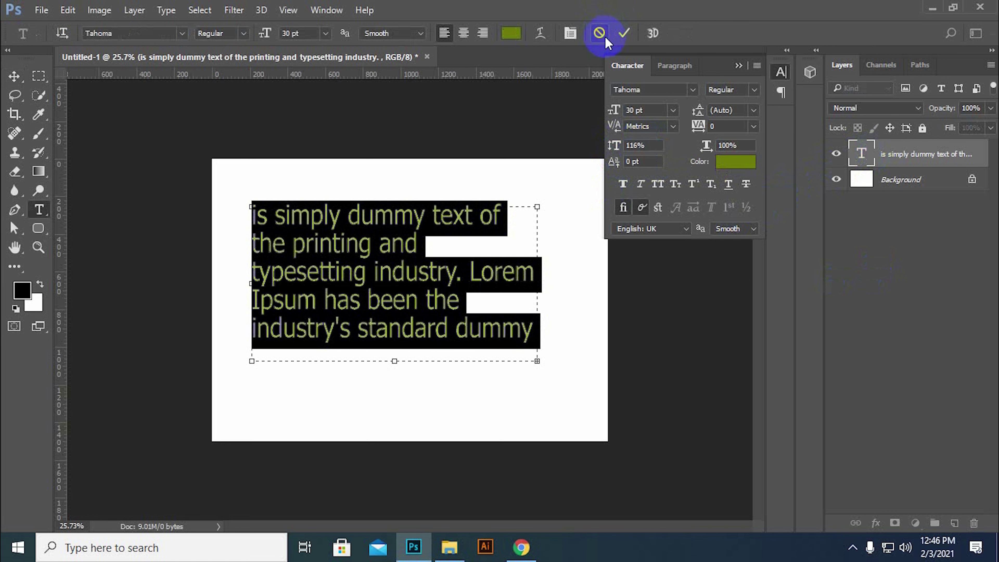
left_click(599, 33)
key("v")
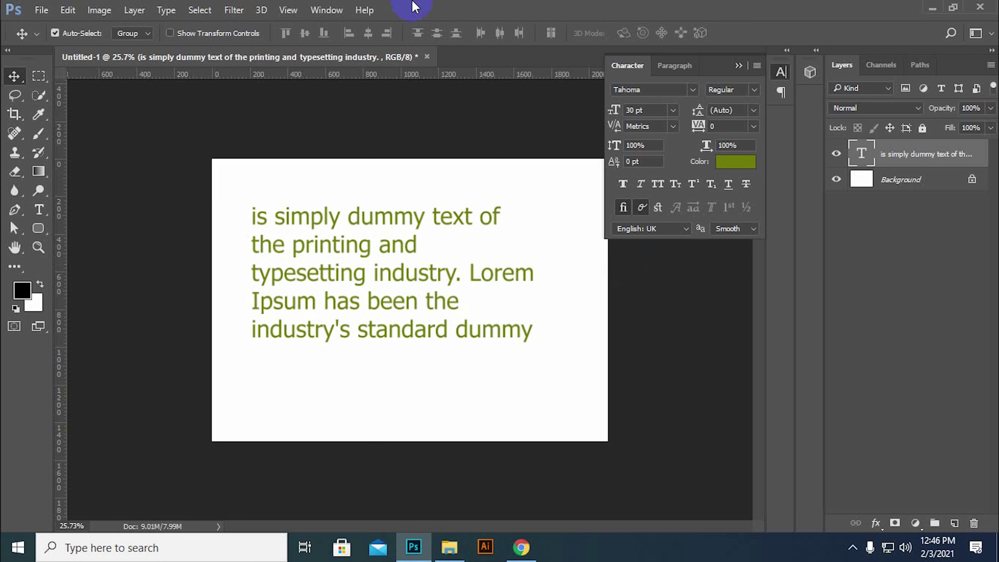
Step: Reselect the paragraph text and enter a 150% vertical scale
double_click(863, 152)
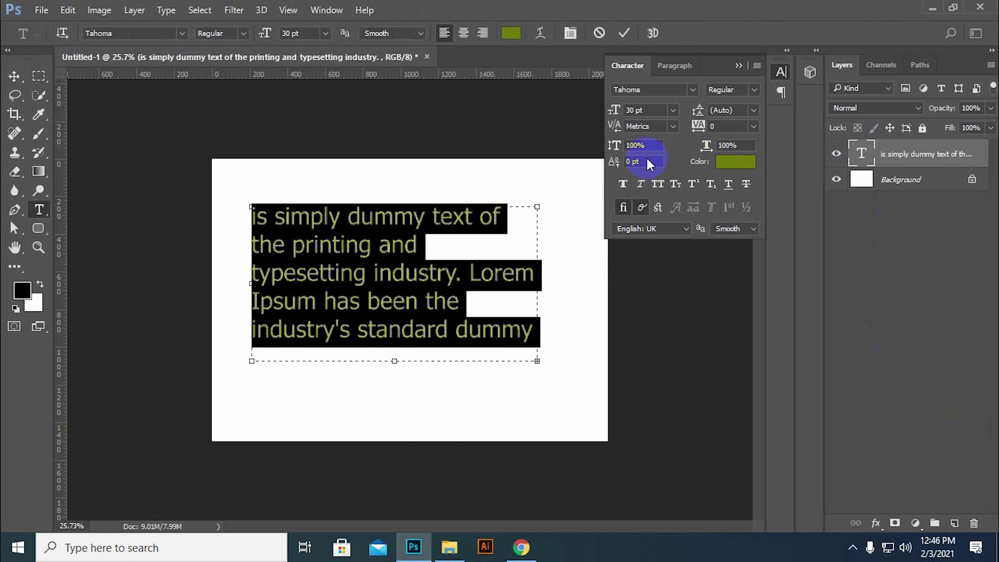
left_click(637, 144)
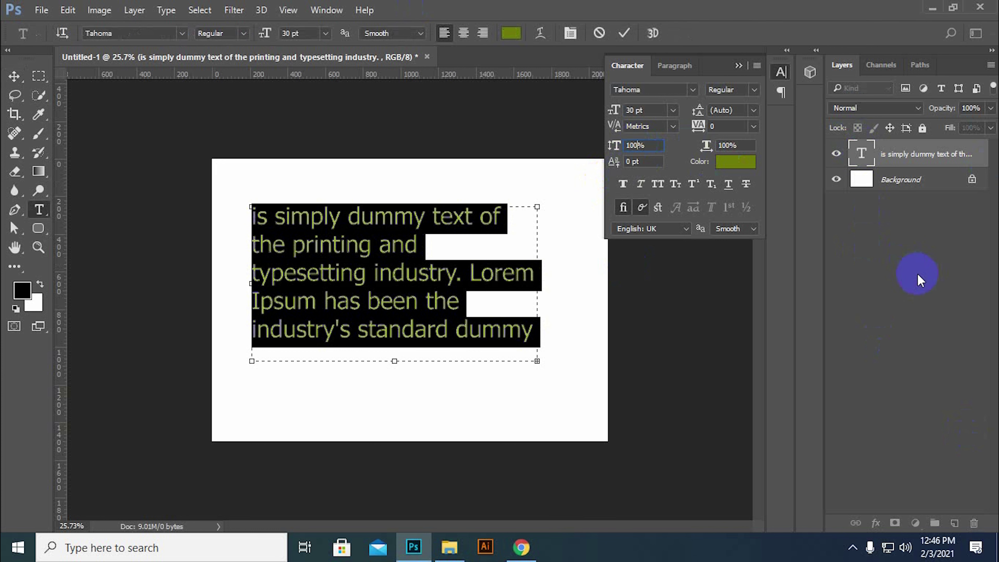
key("BackSpace")
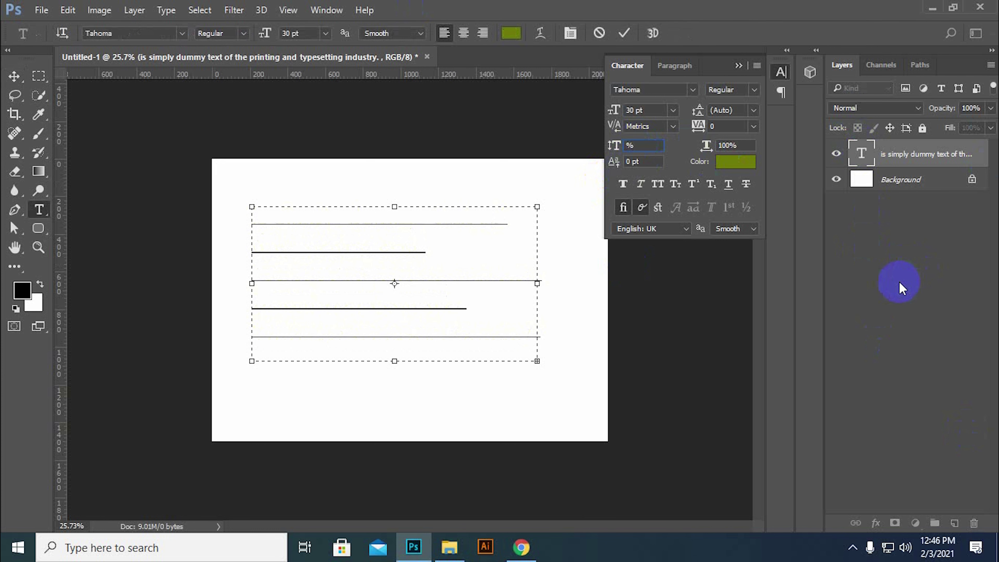
type("150")
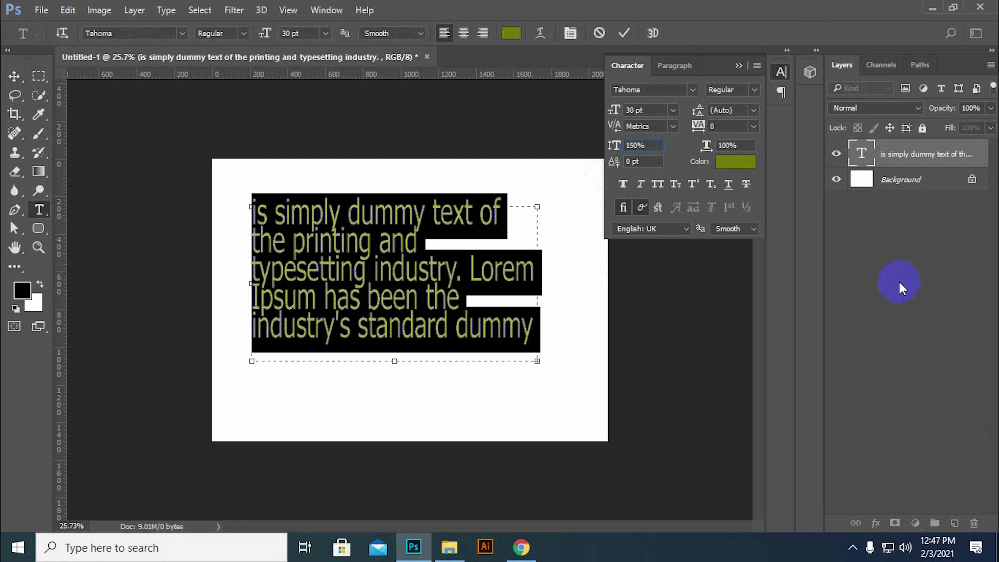
Step: Discard the 150% scale, then delete all paragraph text after the first line
left_click(599, 33)
key("v")
double_click(867, 159)
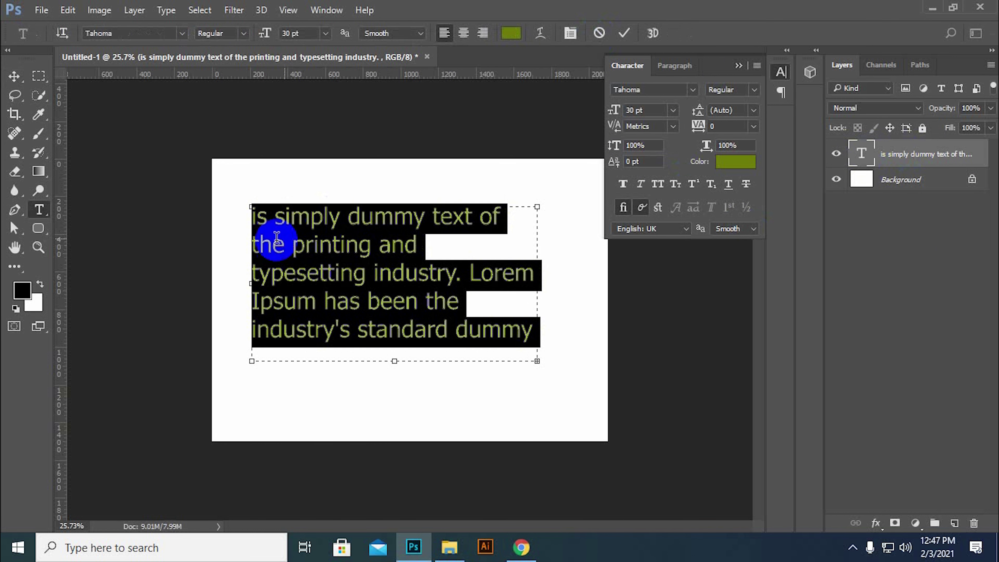
mouse_move(254, 240)
left_mouse_down()
mouse_move(345, 330)
mouse_move(655, 453)
left_mouse_up()
key("Delete")
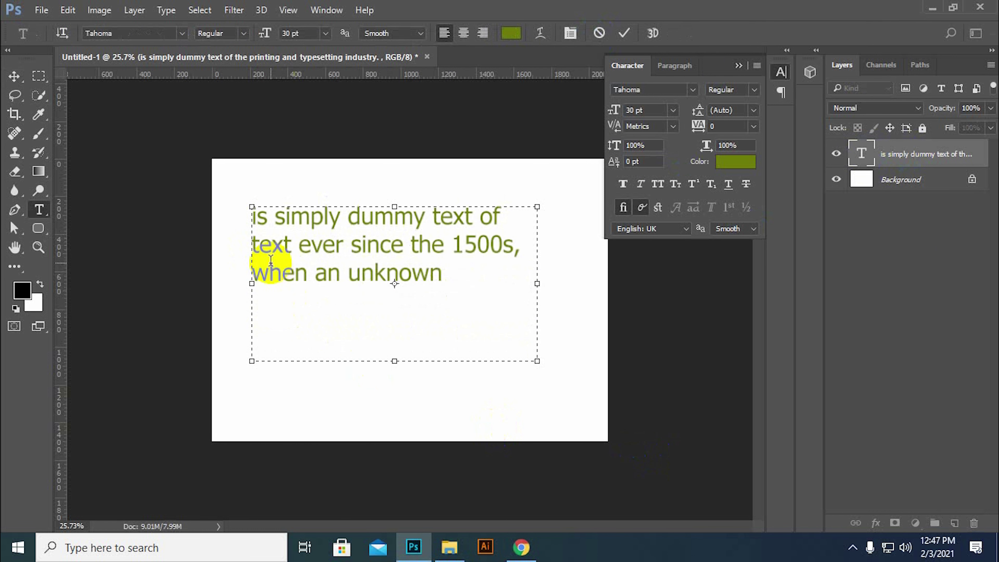
left_click_drag(260, 244, 502, 319)
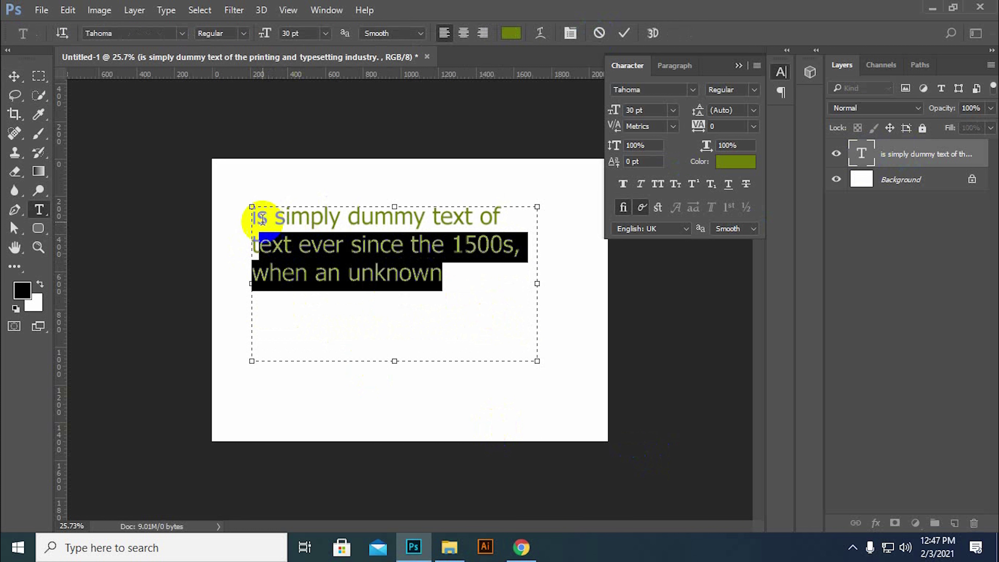
key("Delete")
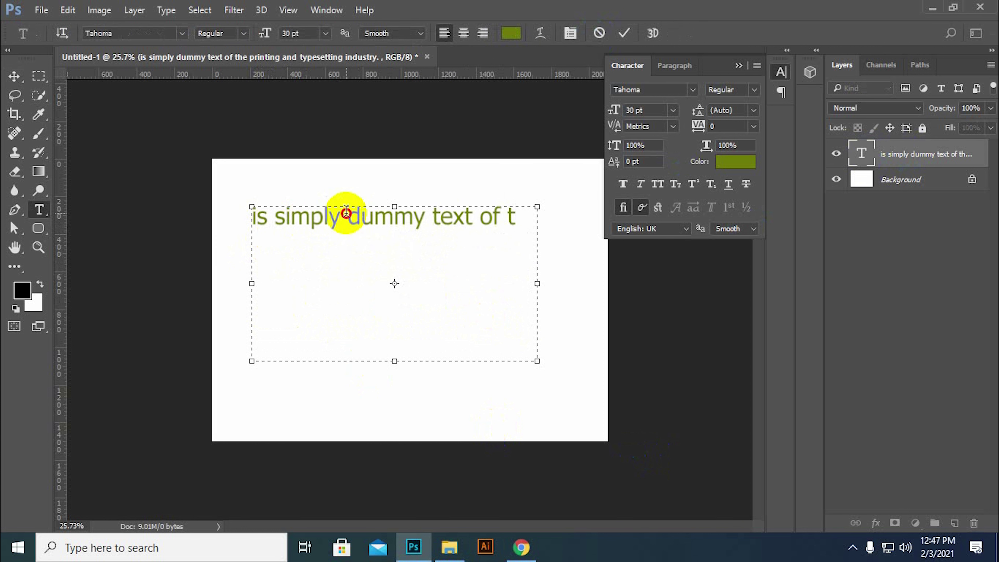
Step: Trim words from the remaining line, then cancel the edit and delete the dummy text layer
left_click_drag(345, 215, 553, 226)
key("Delete")
left_click_drag(190, 223, 266, 221)
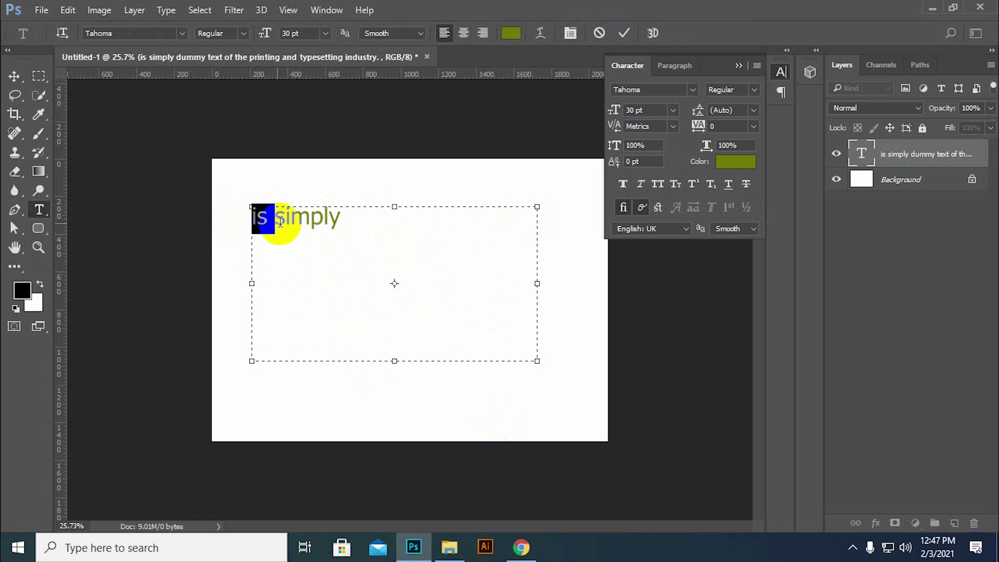
key("Delete")
left_click_drag(254, 220, 397, 226)
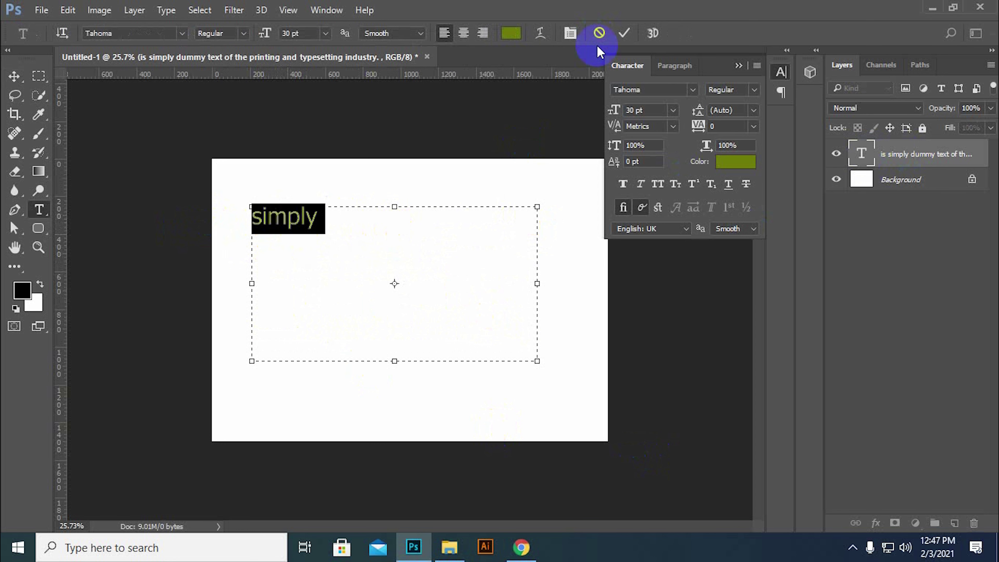
left_click(600, 33)
key("Delete")
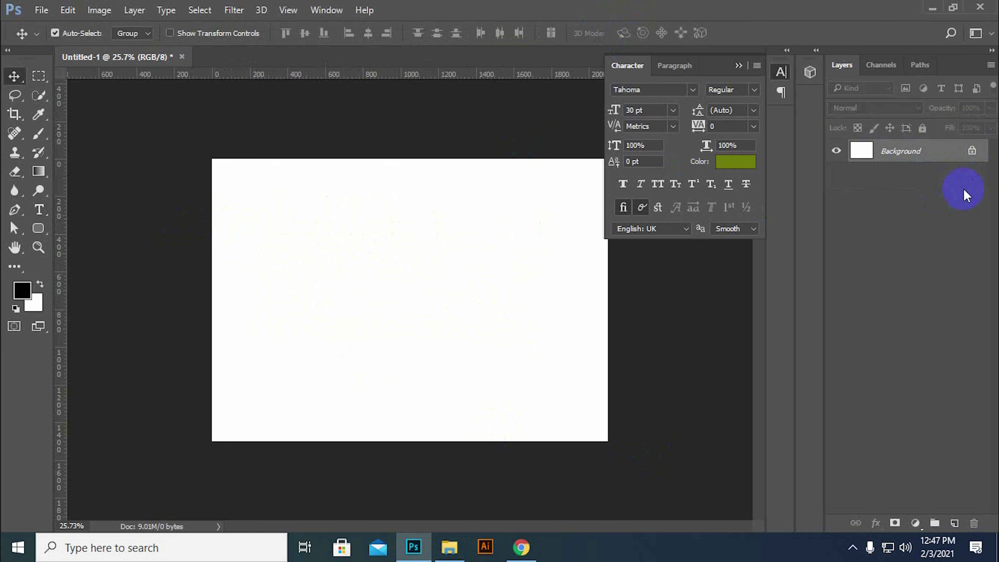
Step: Type CREATIVE in olive-green 30 pt Tahoma on the canvas and commit it
left_click(38, 210)
left_click(294, 294)
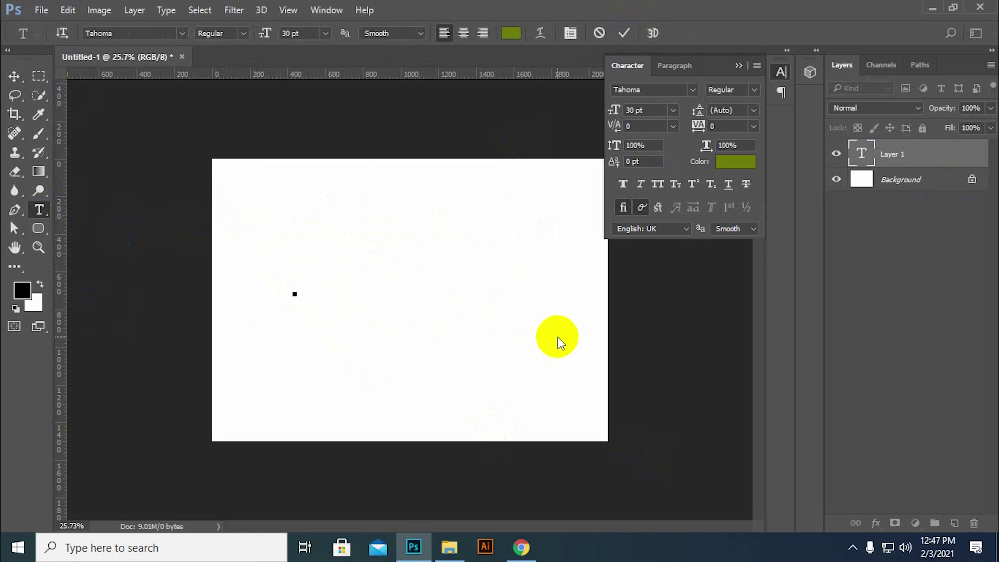
type("CREA")
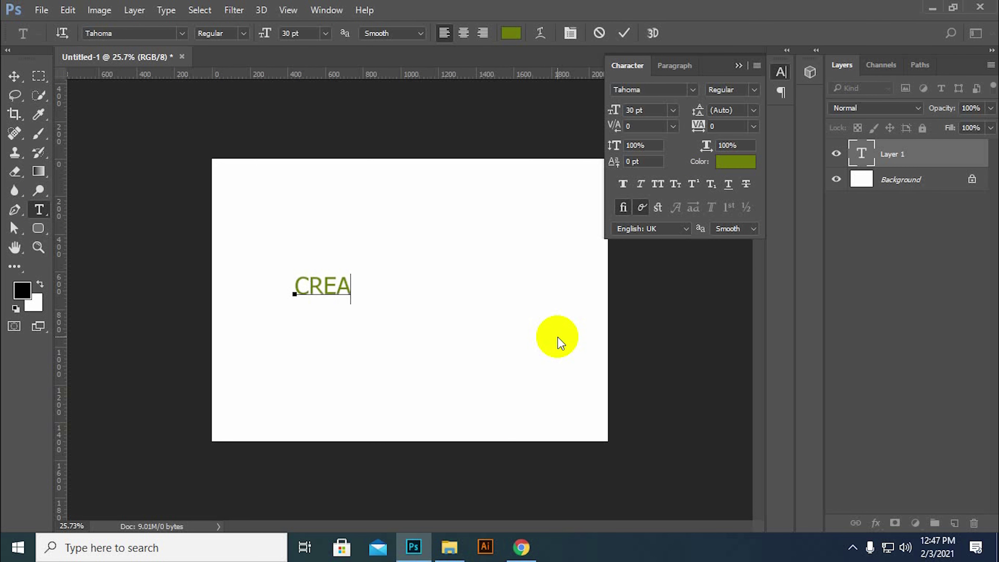
type("TIVE")
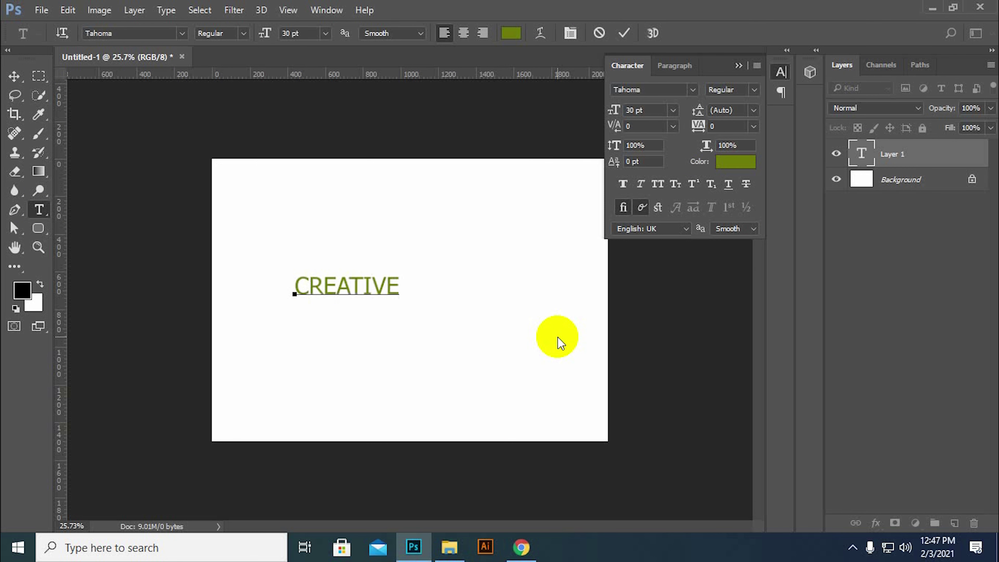
key("ctrl+Return")
left_click(14, 76)
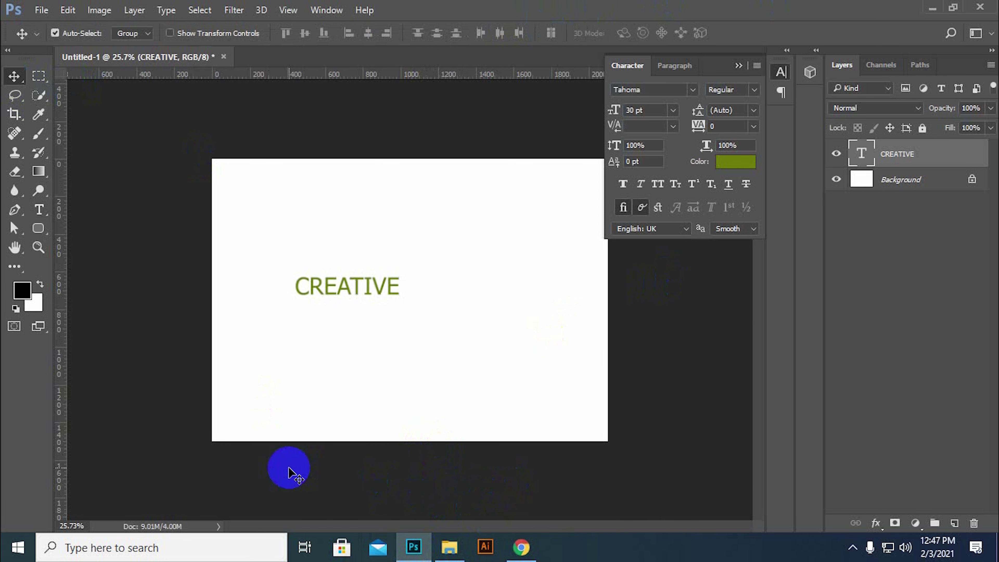
Step: Centre CREATIVE on the canvas and give it a 150% vertical scale
left_click_drag(319, 288, 391, 291)
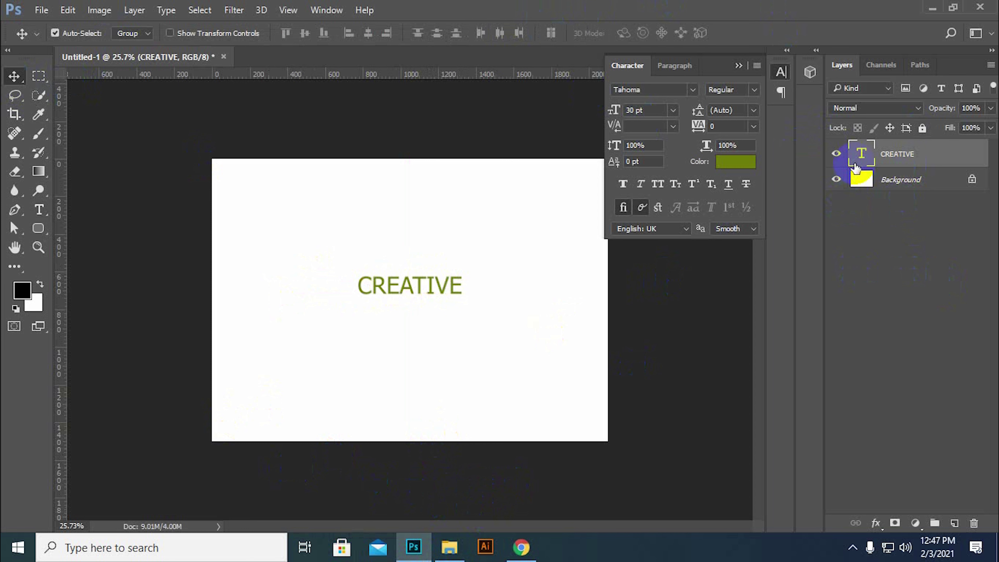
double_click(861, 154)
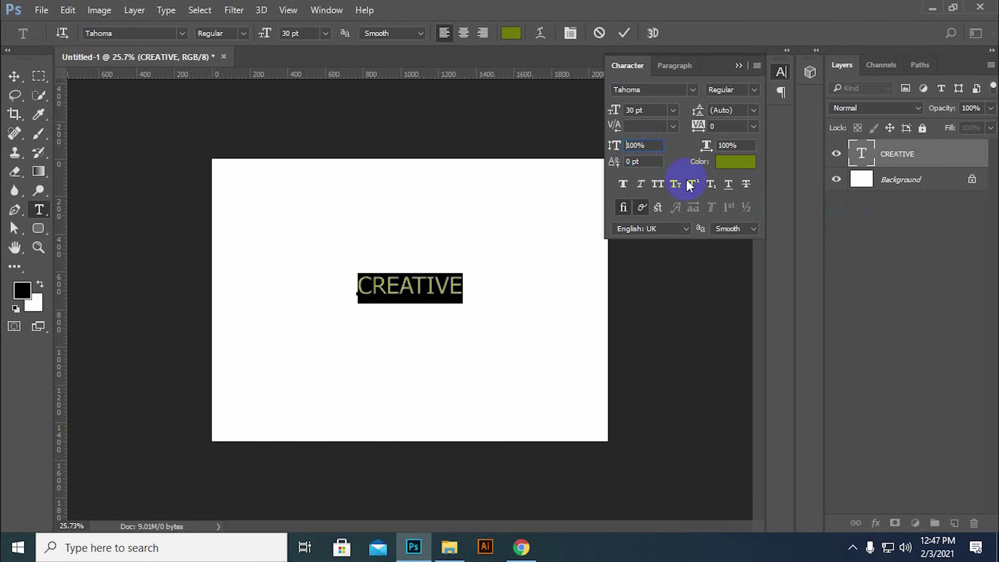
key("BackSpace")
key("BackSpace")
key("BackSpace")
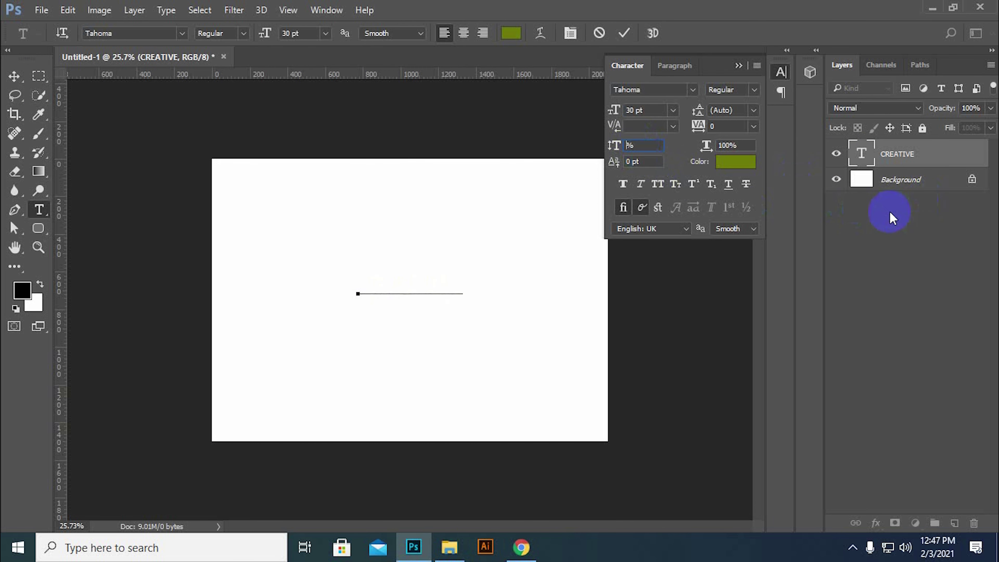
type("150")
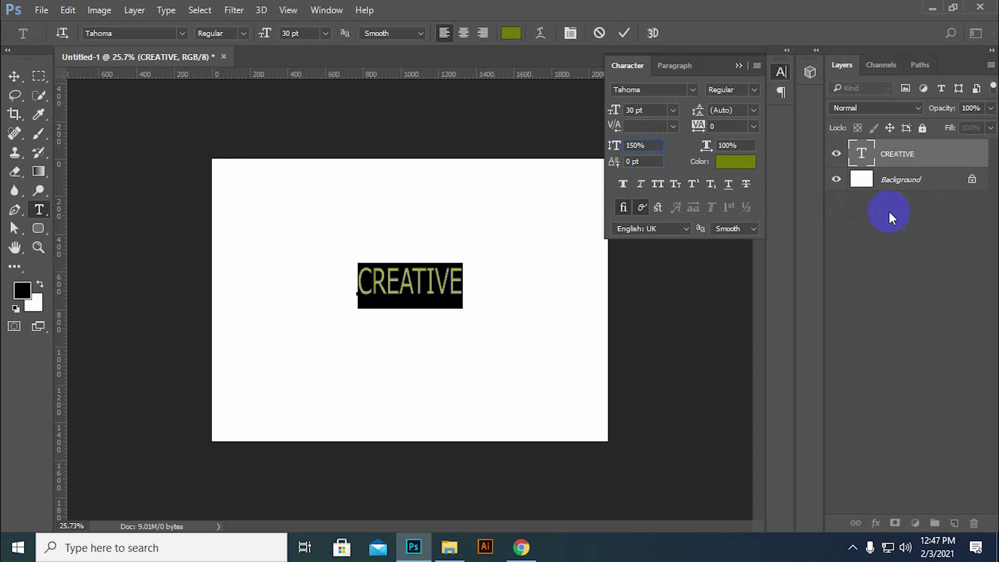
key("ctrl+Return")
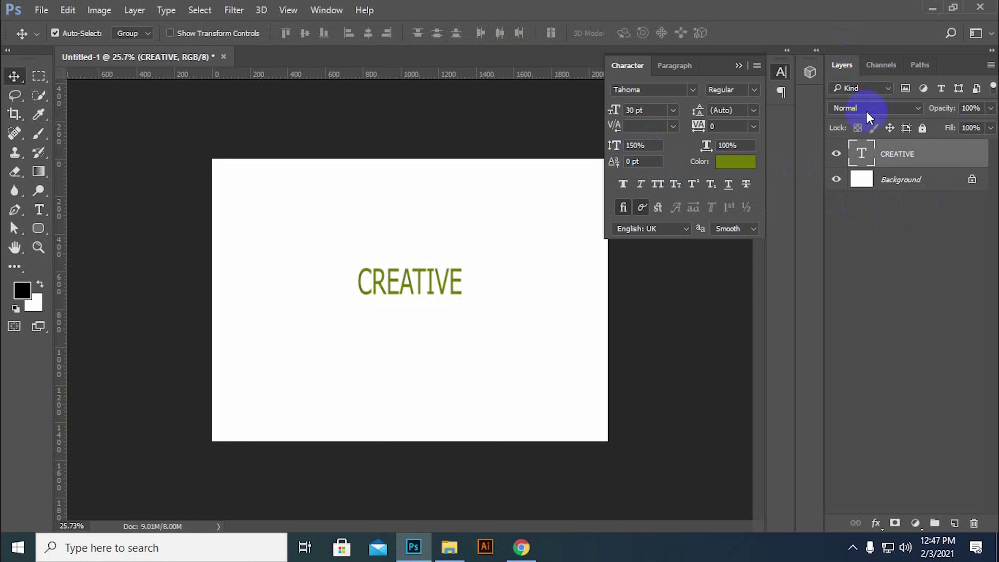
left_click(863, 155)
double_click(863, 155)
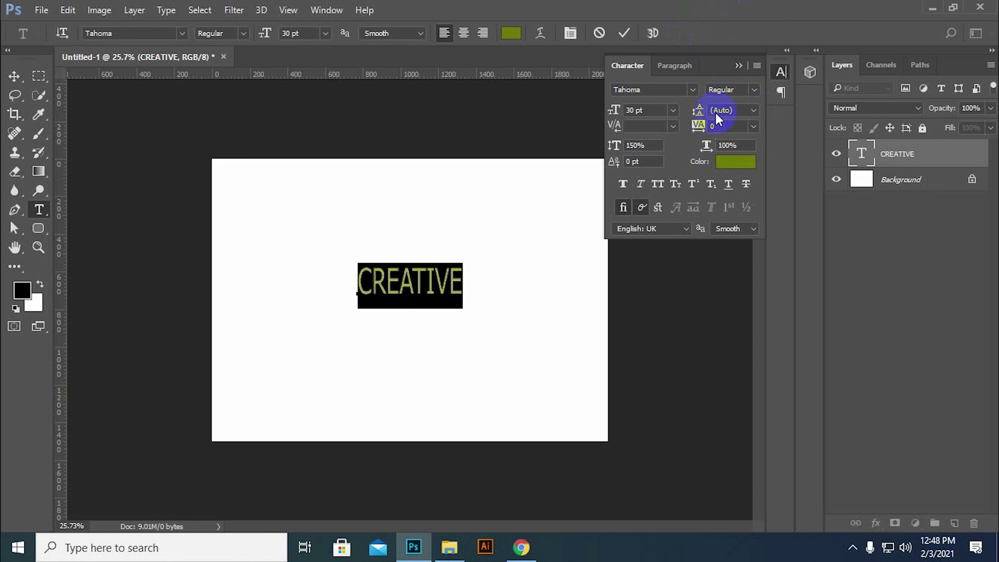
Step: Set CREATIVE's horizontal scale to 158% and commit it
left_click(741, 144)
key("BackSpace")
type("158")
key("Return")
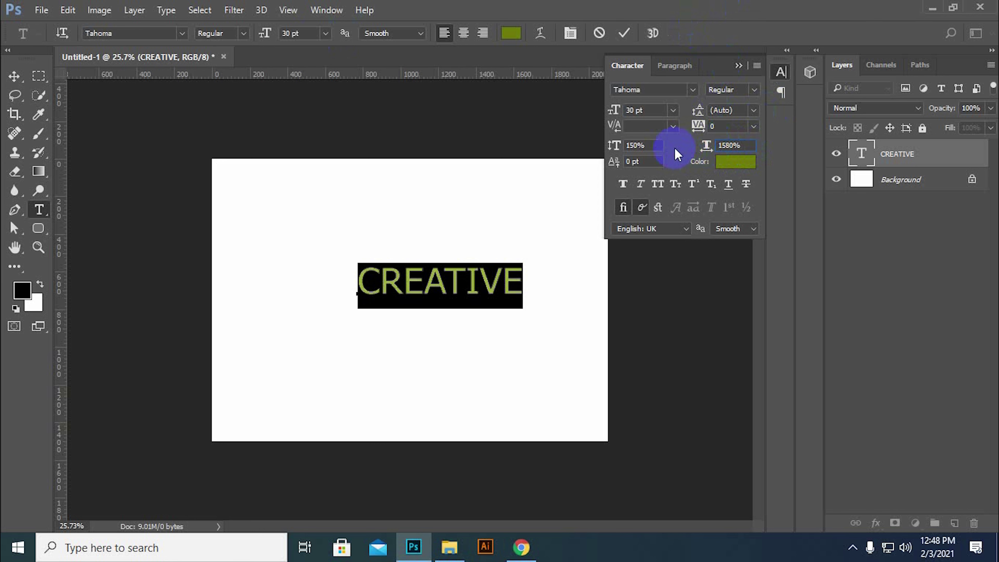
key("BackSpace")
left_click(624, 34)
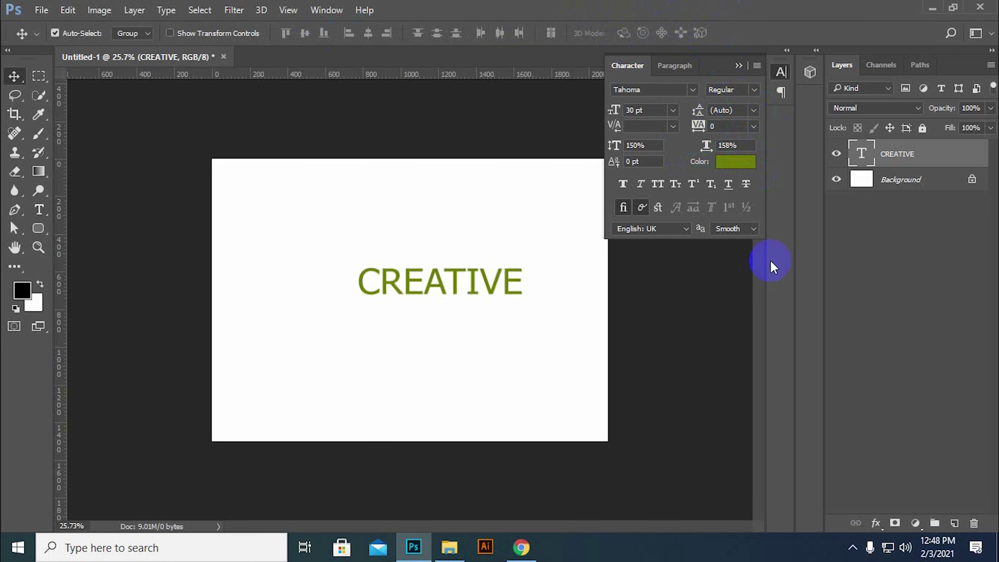
Step: Raise CREATIVE's horizontal scale to 300% and move it left to fit the canvas
double_click(867, 160)
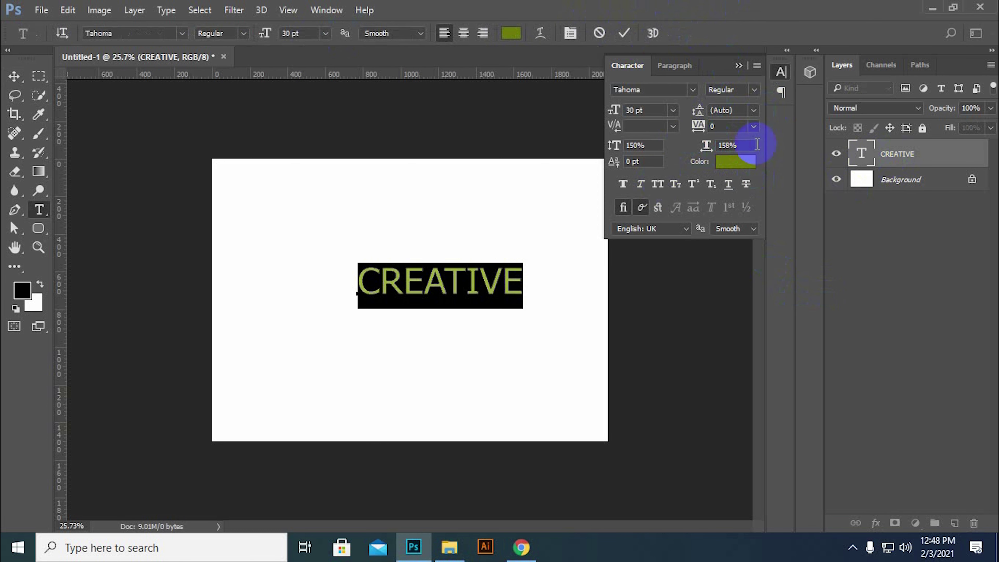
left_click(728, 145)
key("BackSpace")
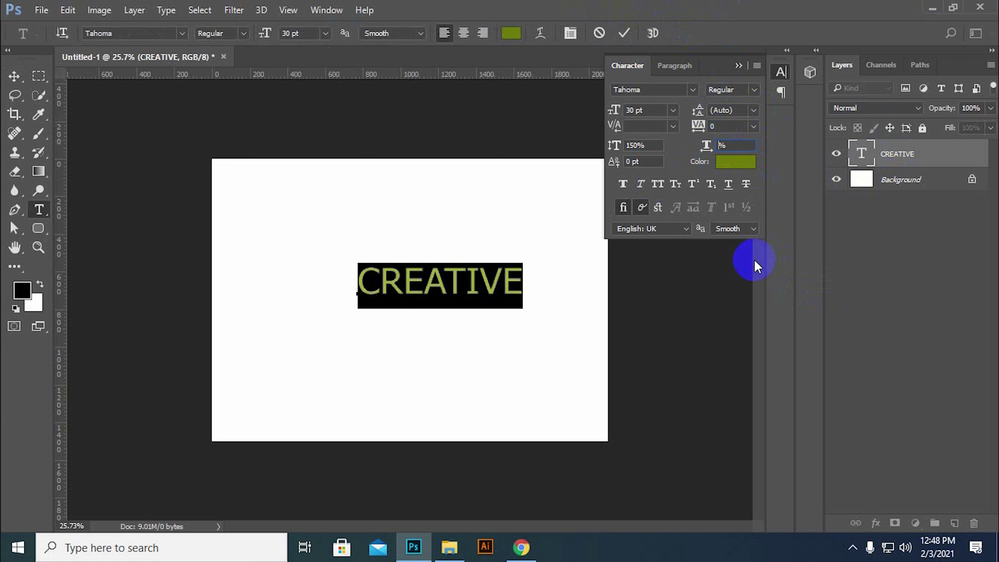
type("200")
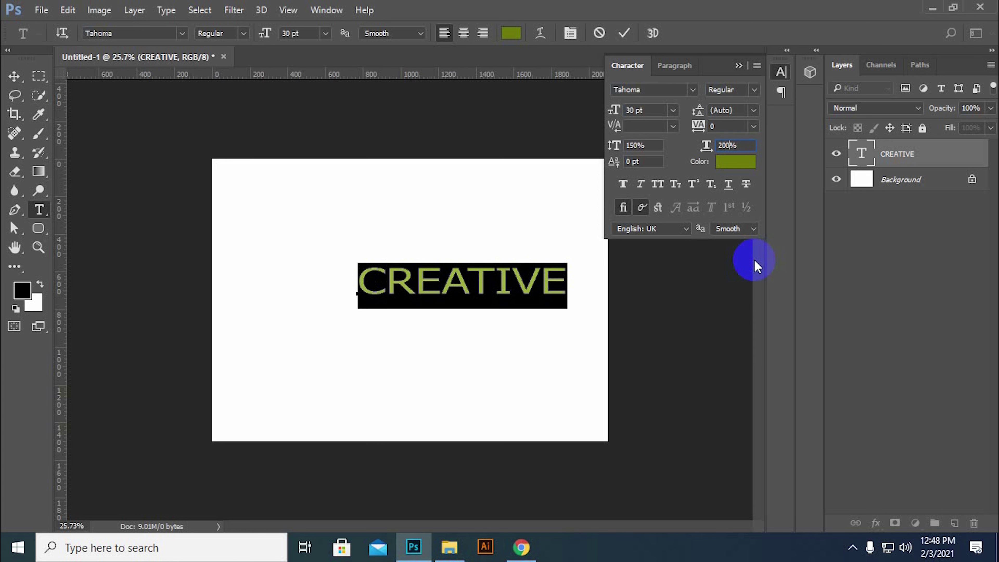
key("BackSpace")
key("BackSpace")
key("BackSpace")
type("300")
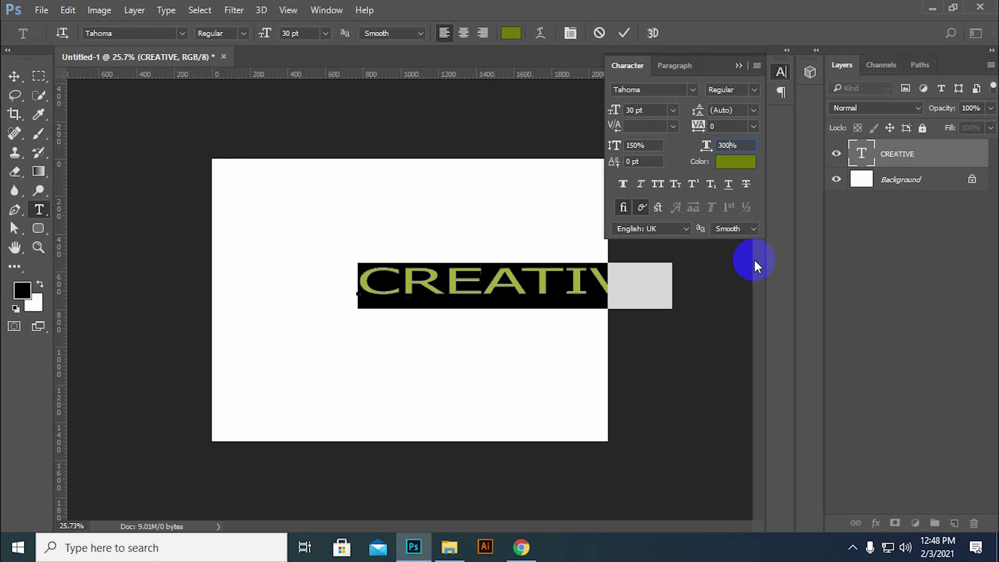
left_click(624, 33)
key("v")
left_click_drag(537, 289, 432, 275)
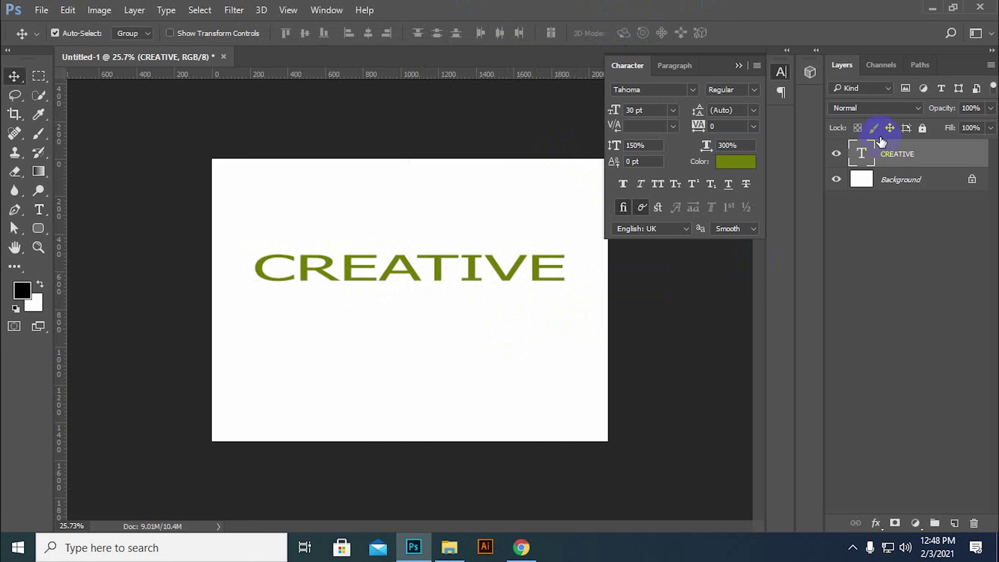
Step: Reset CREATIVE's vertical scale from 150% and horizontal scale from 300% to 100%, and commit
left_click(639, 146)
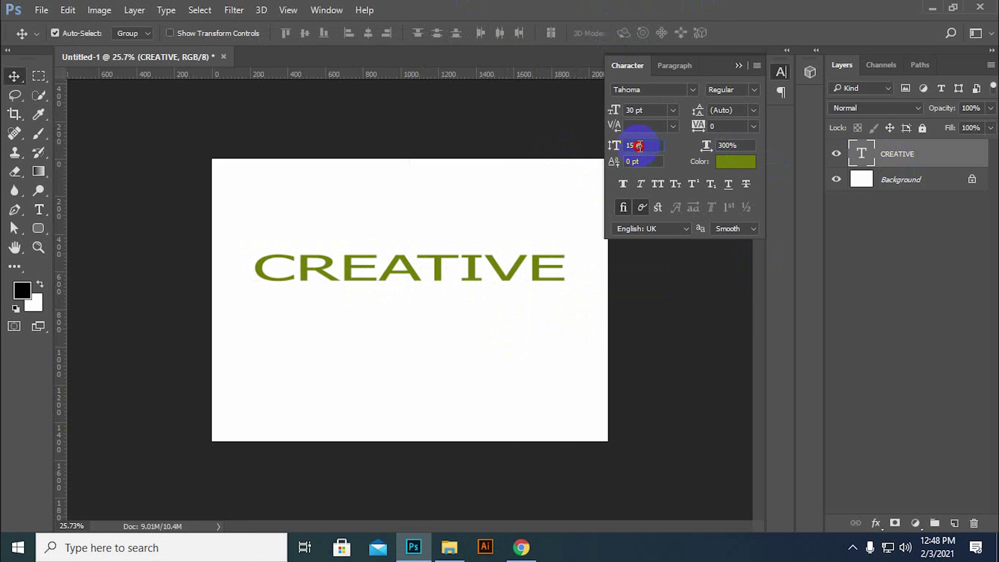
key("BackSpace")
type("1")
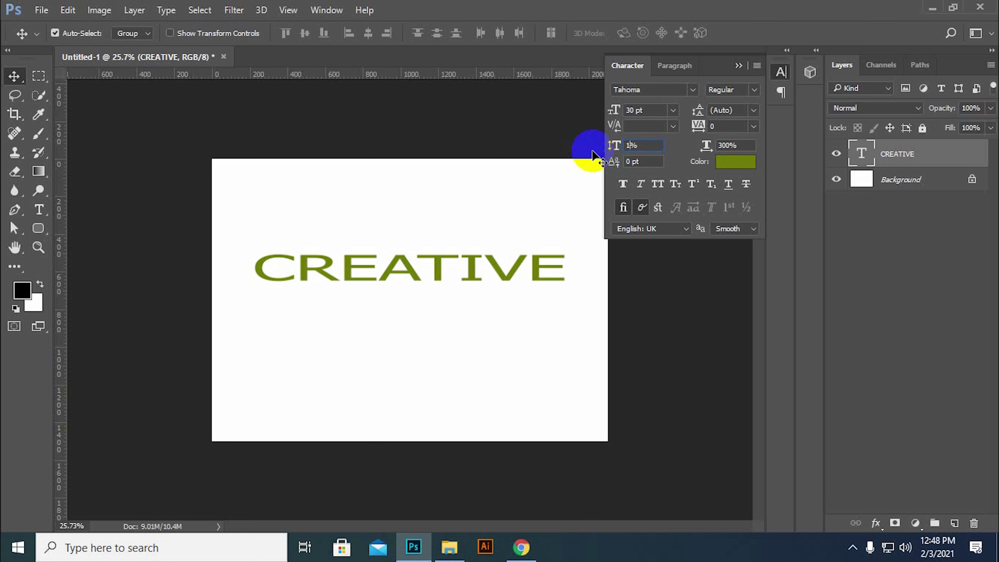
type("00")
key("Return")
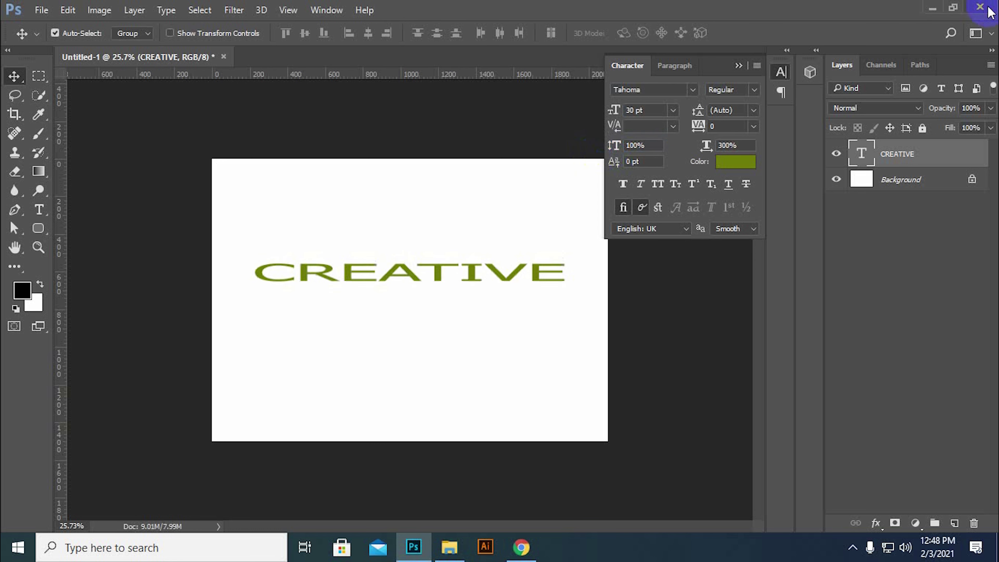
double_click(861, 153)
double_click(755, 145)
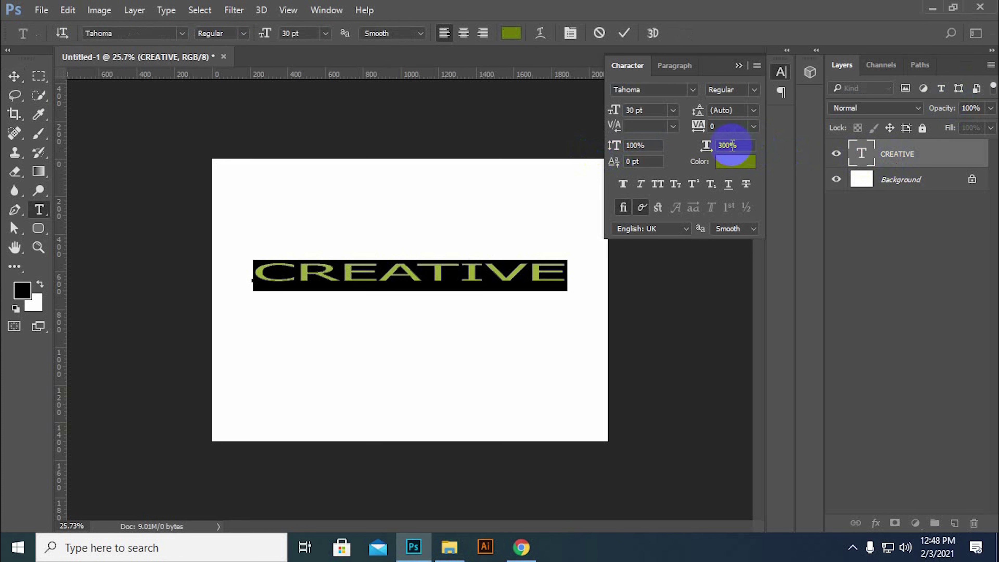
key("BackSpace")
type("1")
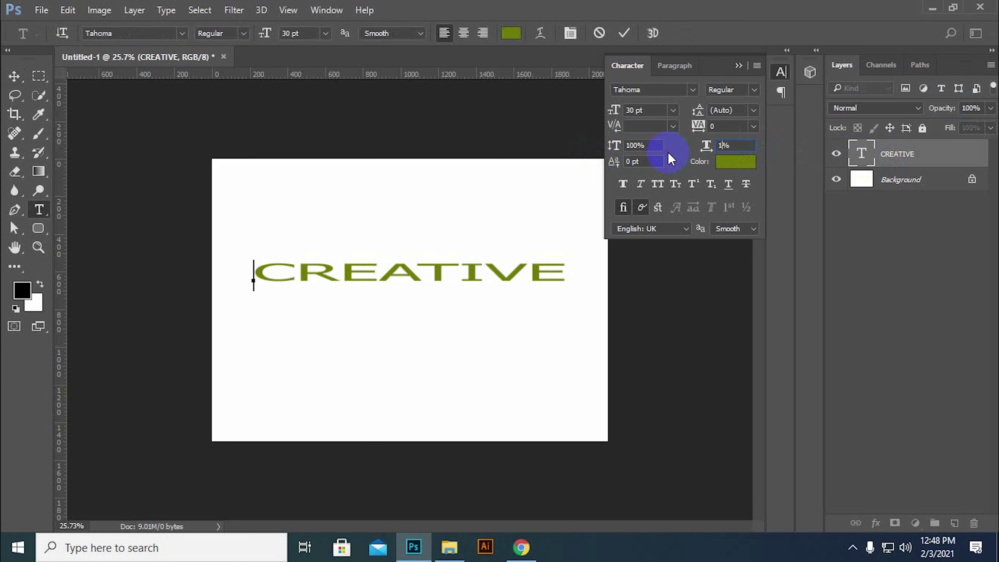
type("00")
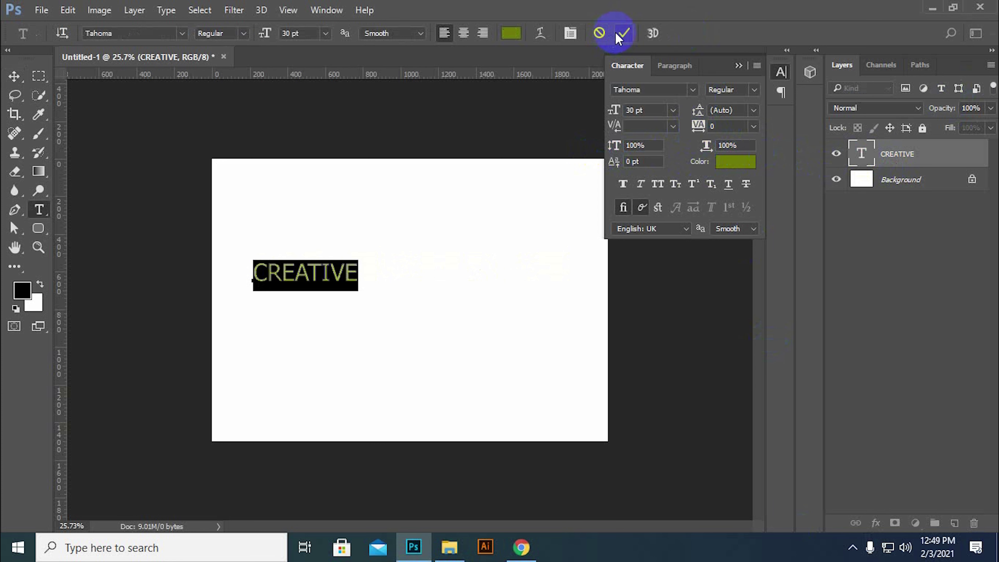
left_click(624, 33)
key("v")
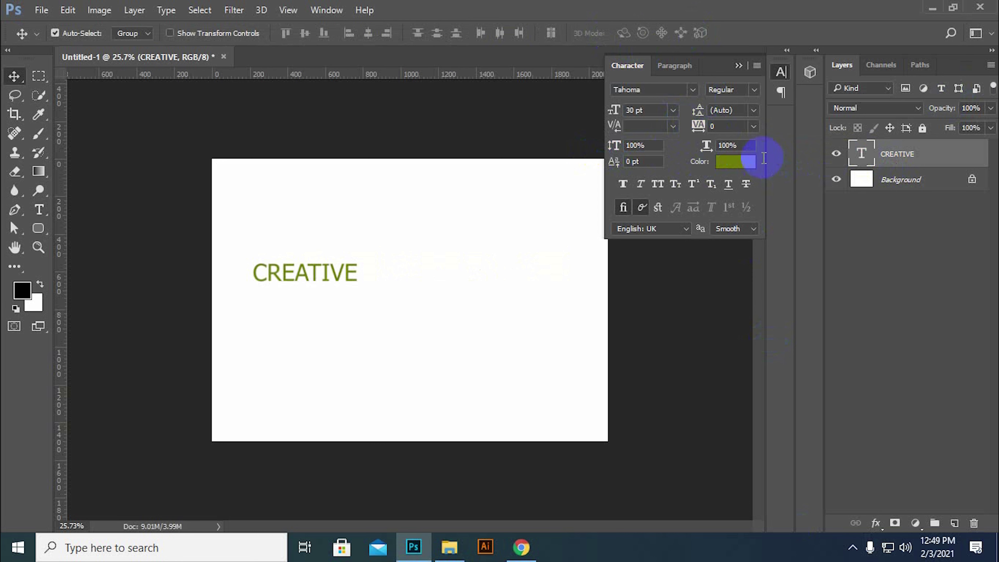
Step: Step CREATIVE's tracking through presets 50 and 100 to a final value of 200
double_click(860, 154)
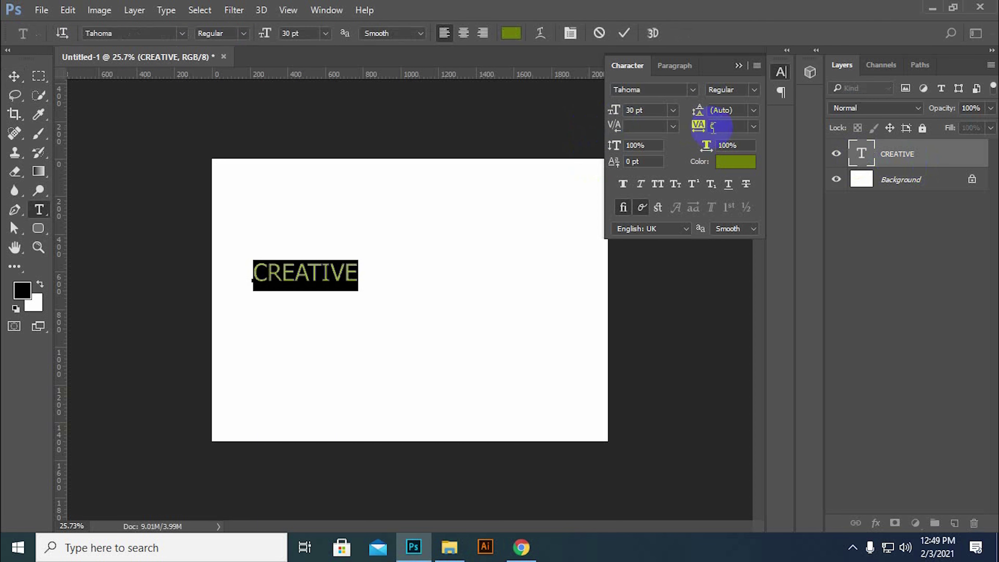
left_click(758, 127)
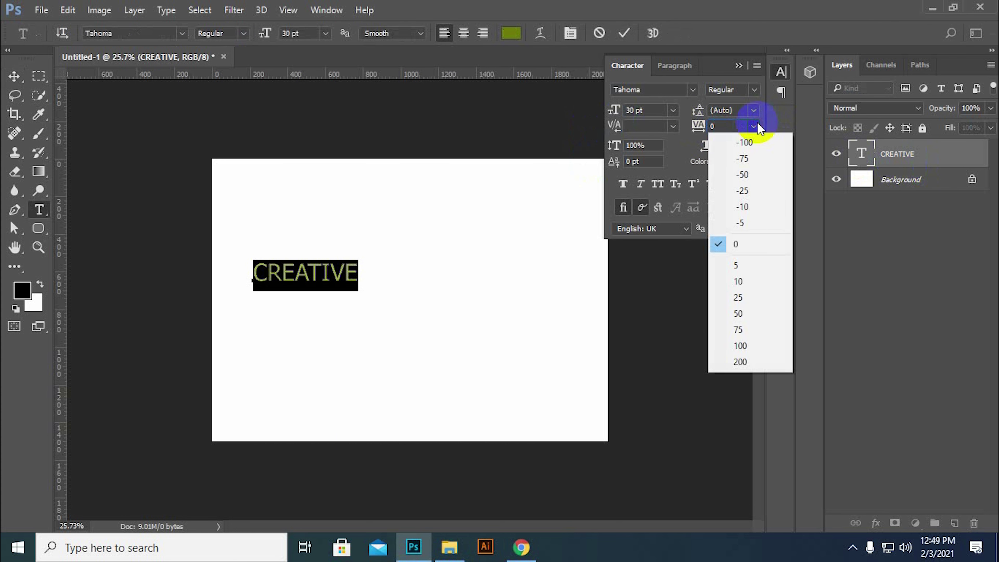
left_click(738, 314)
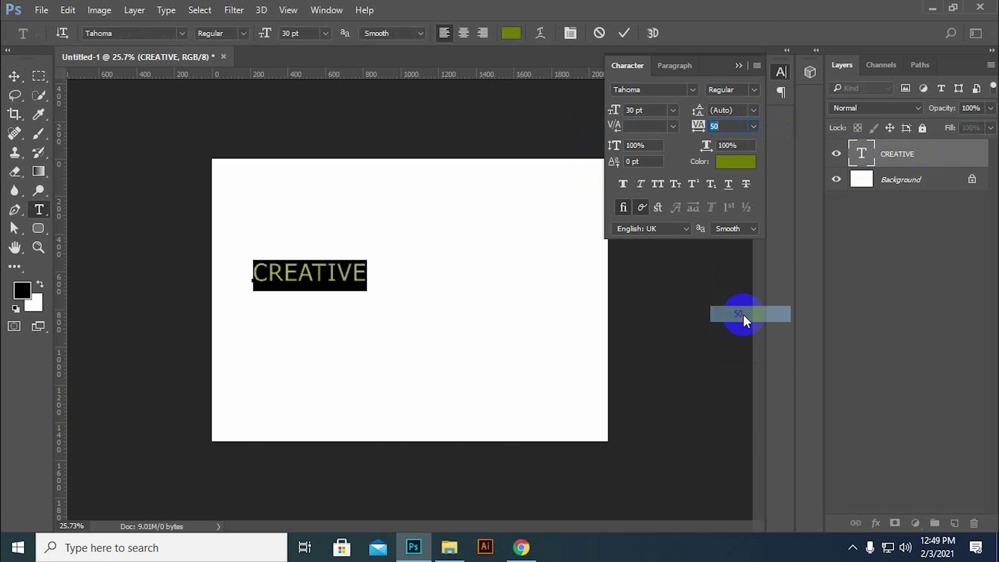
left_click(753, 127)
left_click(733, 346)
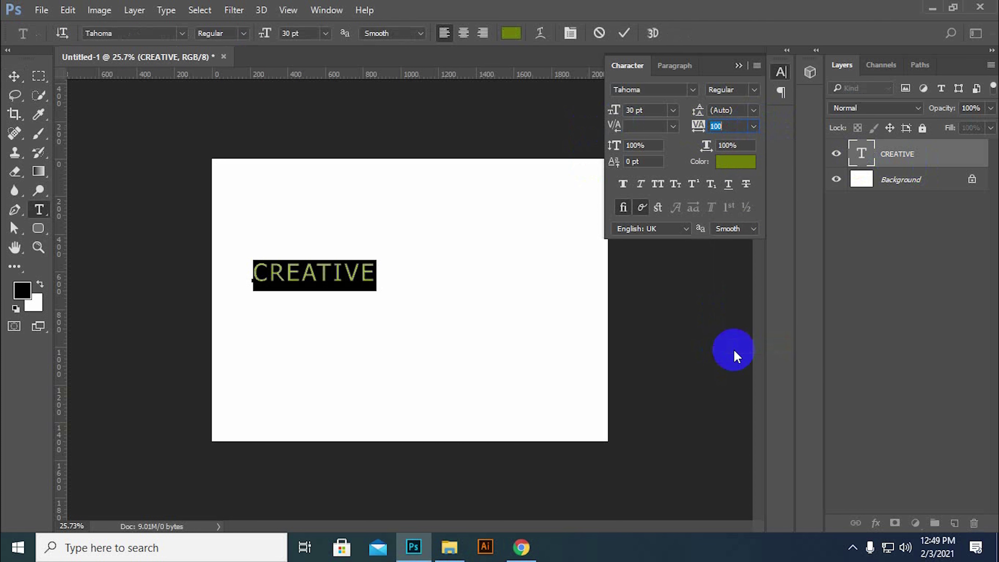
left_click(753, 126)
left_click(745, 361)
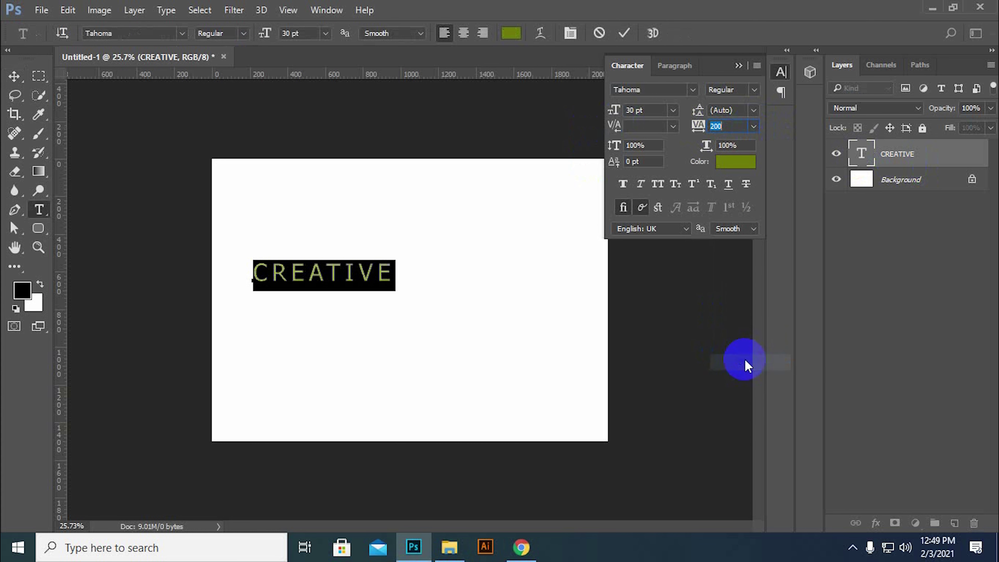
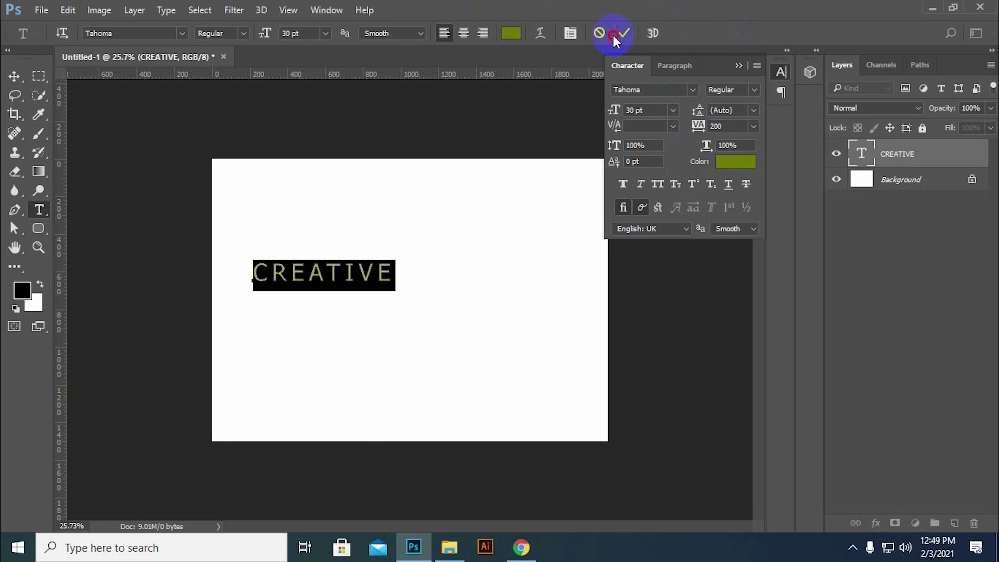
Step: Commit the 200-tracking spacing on the olive-green CREATIVE text and exit text editing
left_click(622, 35)
key("v")
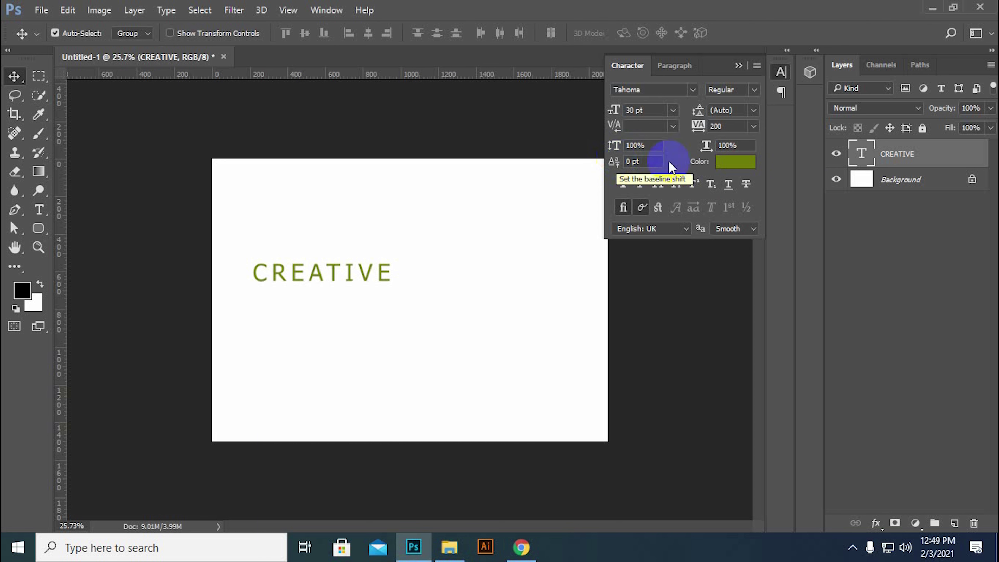
Step: Reopen the CREATIVE text and reset its tracking to 0
double_click(858, 155)
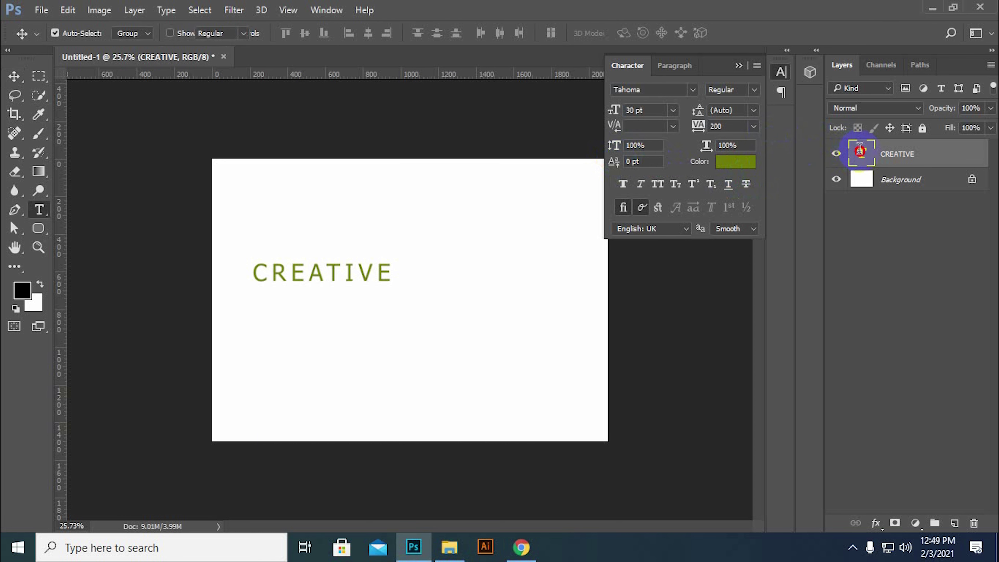
left_click(693, 134)
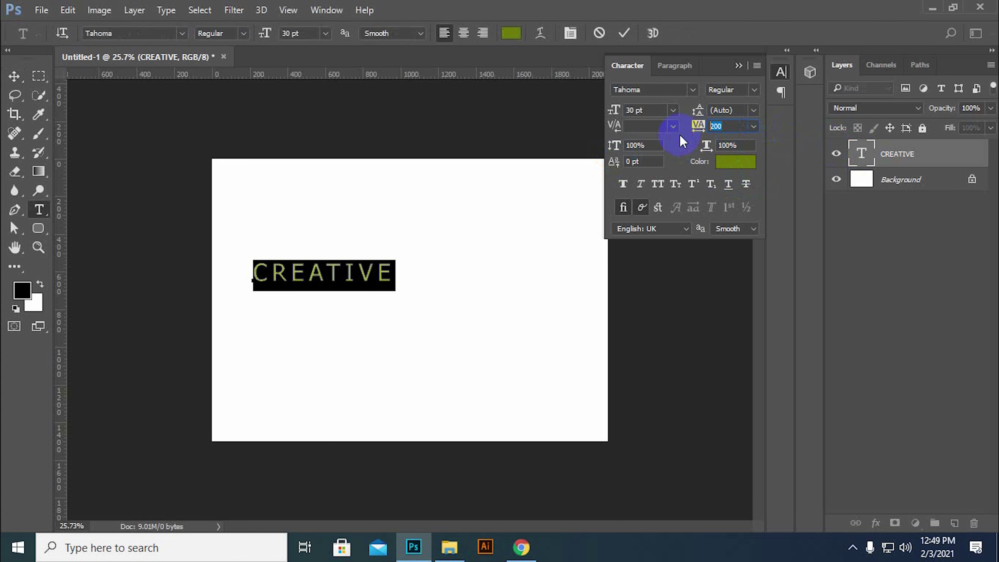
type("1")
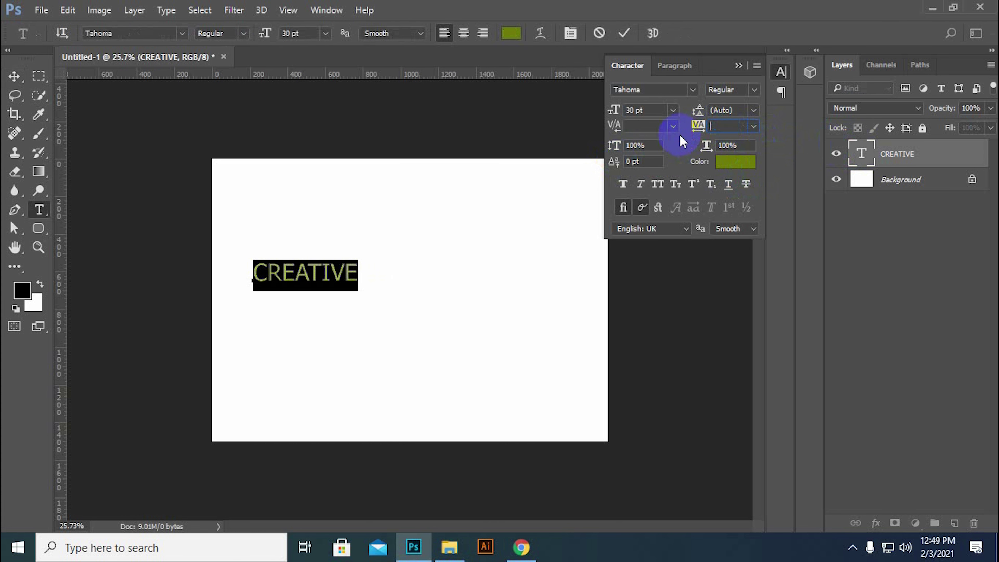
left_click(753, 126)
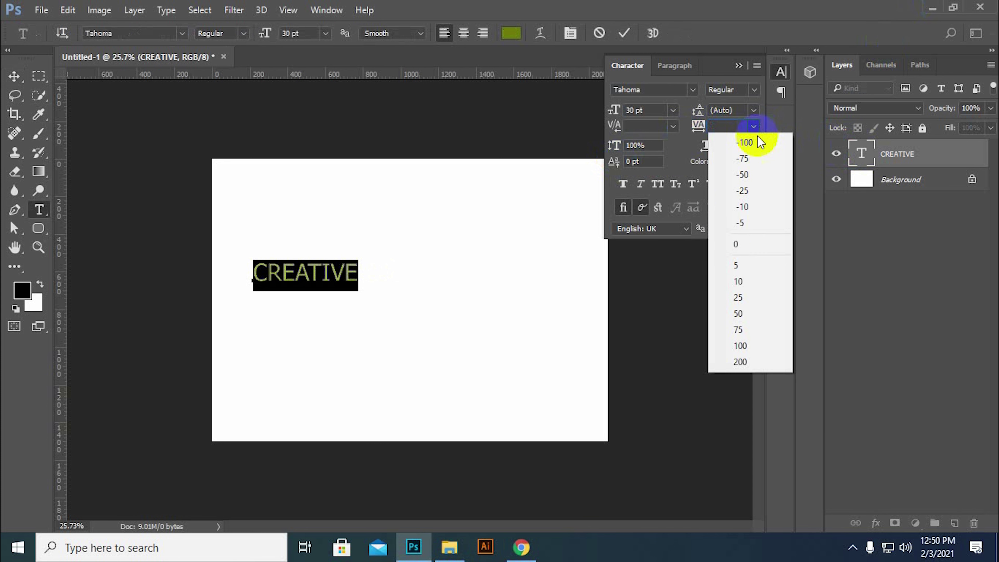
left_click(738, 244)
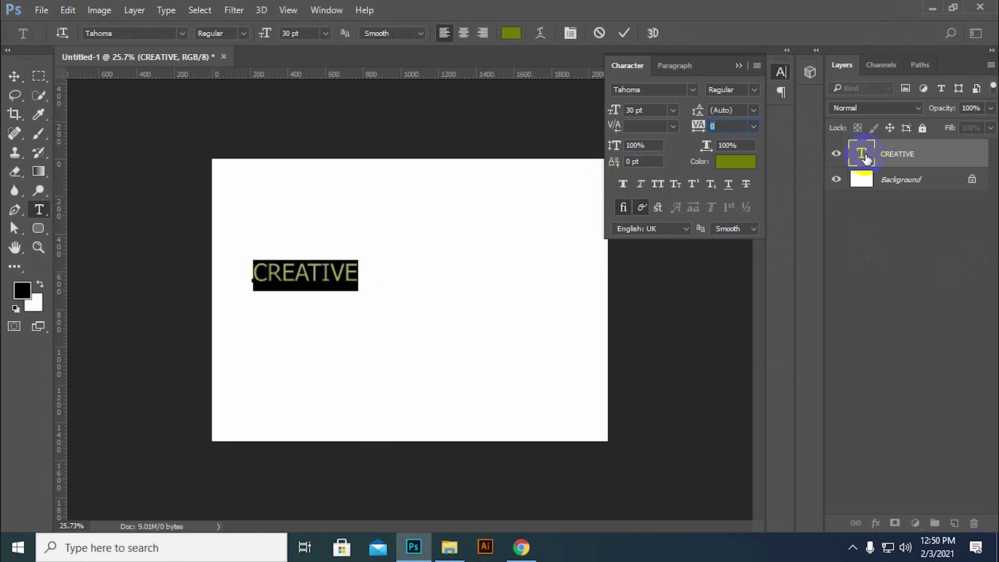
Step: Give CREATIVE a 10 pt baseline shift and commit the edit
left_click(634, 161)
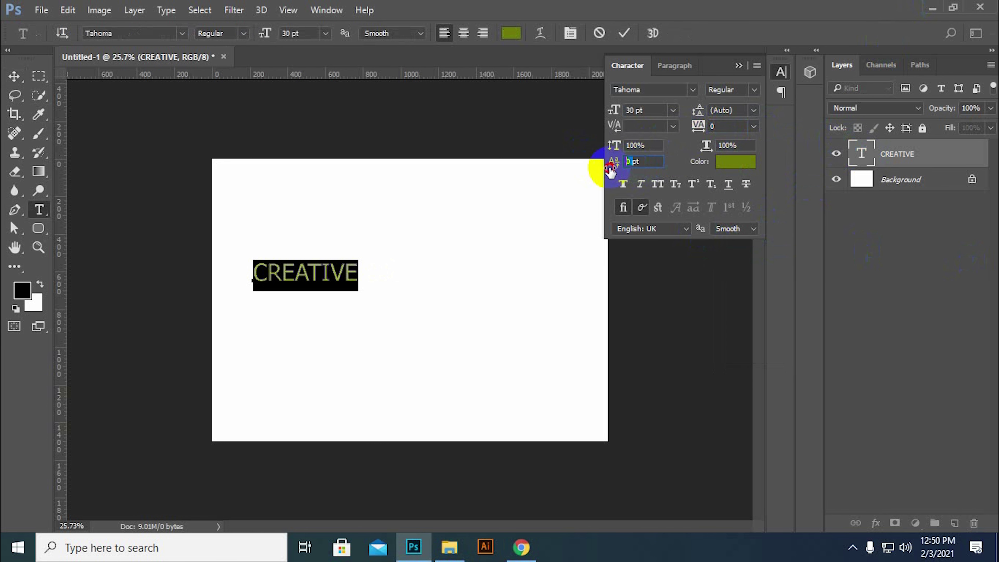
type("100")
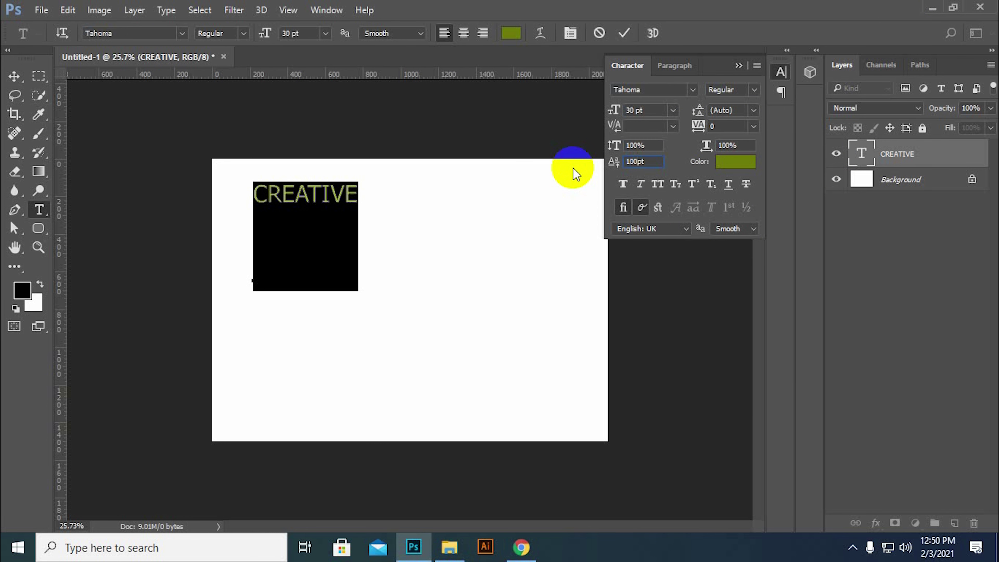
type("10")
key("Return")
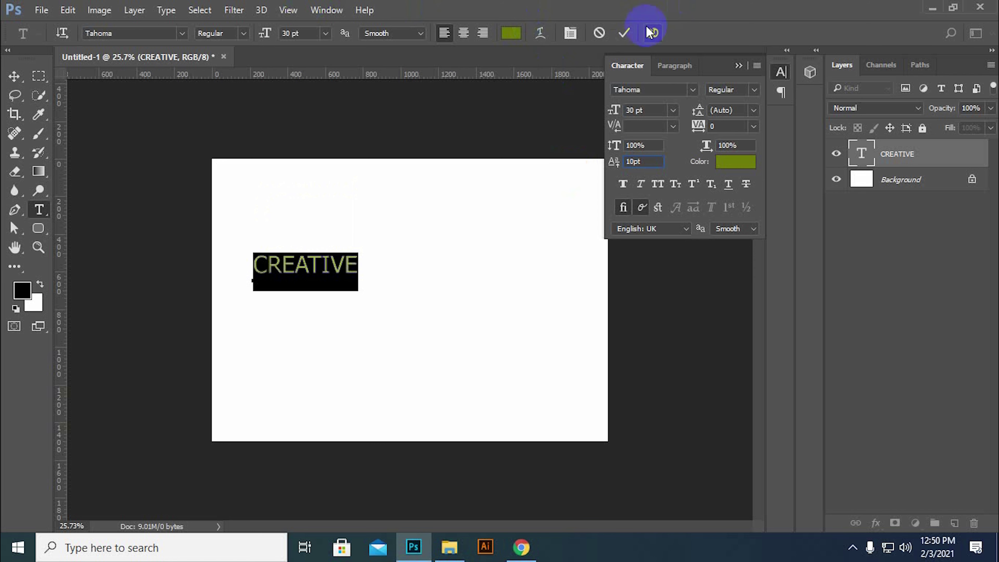
double_click(861, 154)
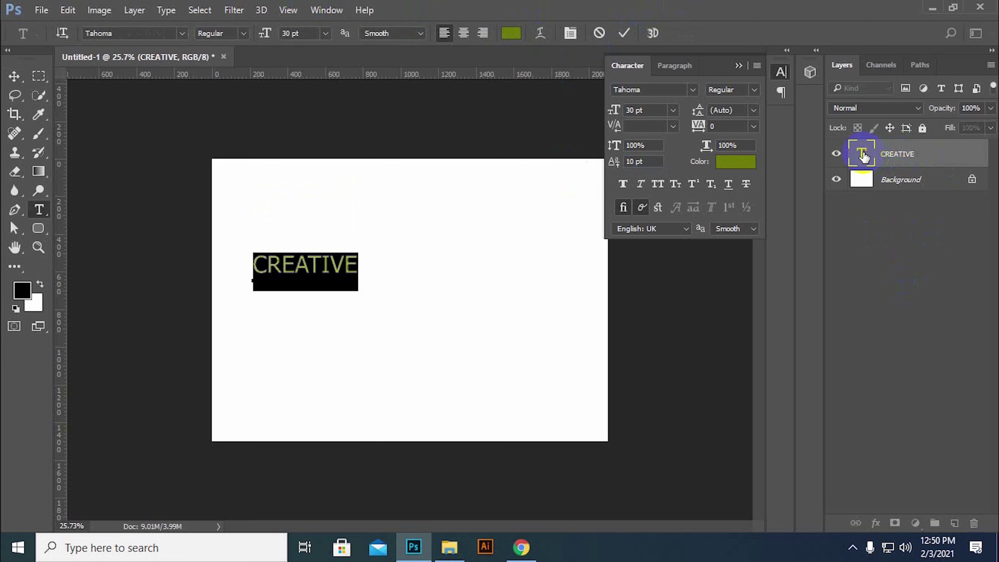
left_click(643, 213)
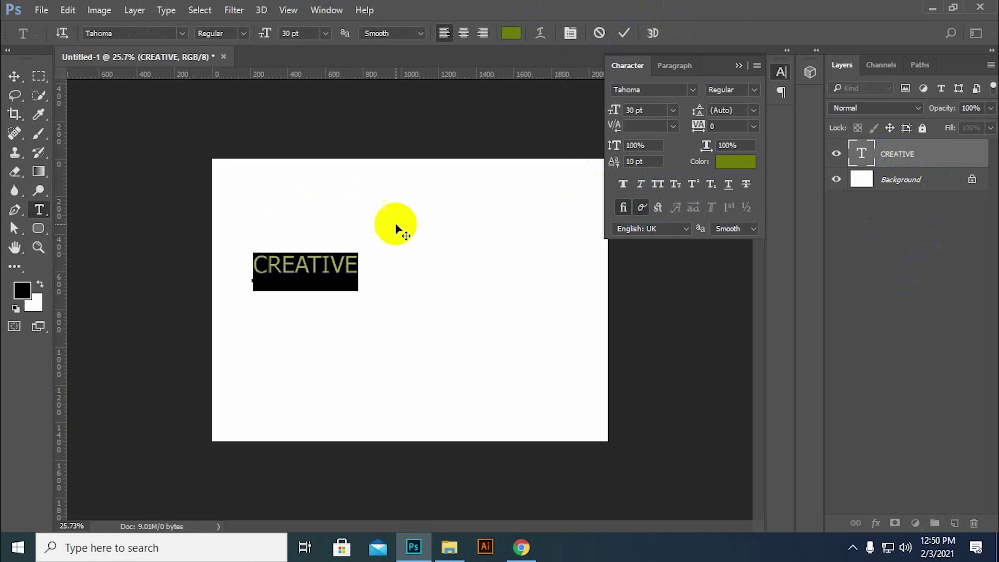
left_click(622, 185)
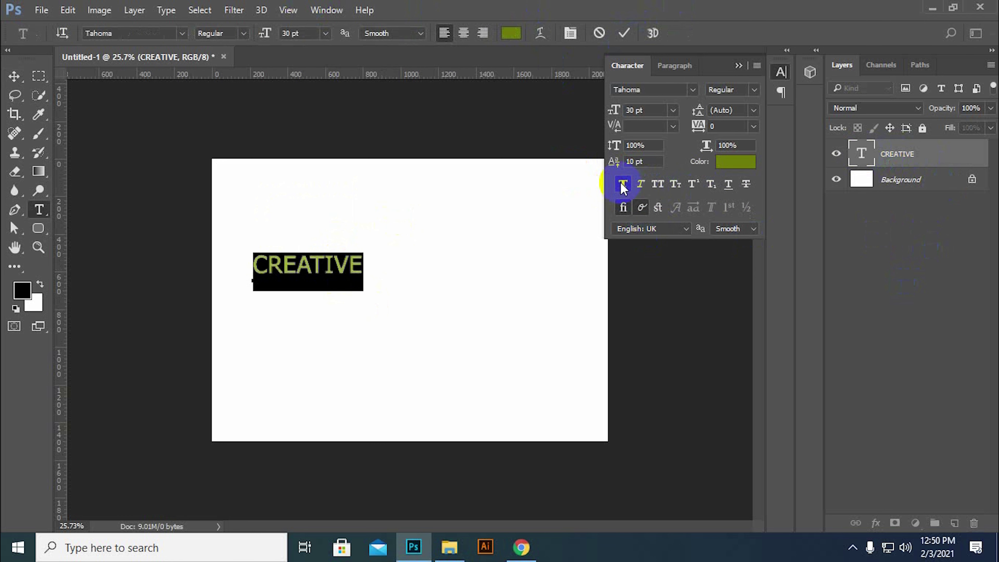
left_click(621, 185)
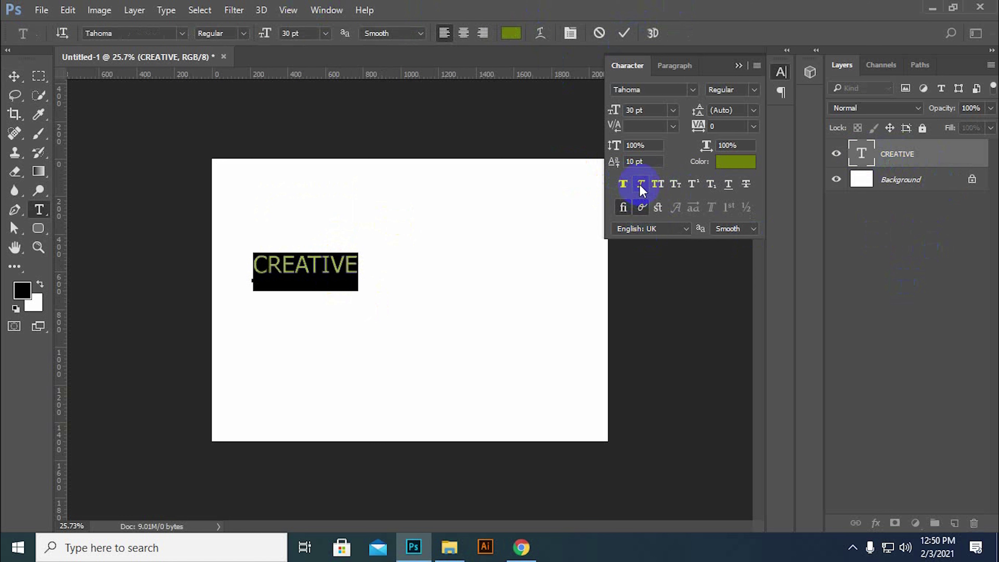
left_click(640, 186)
left_click(663, 183)
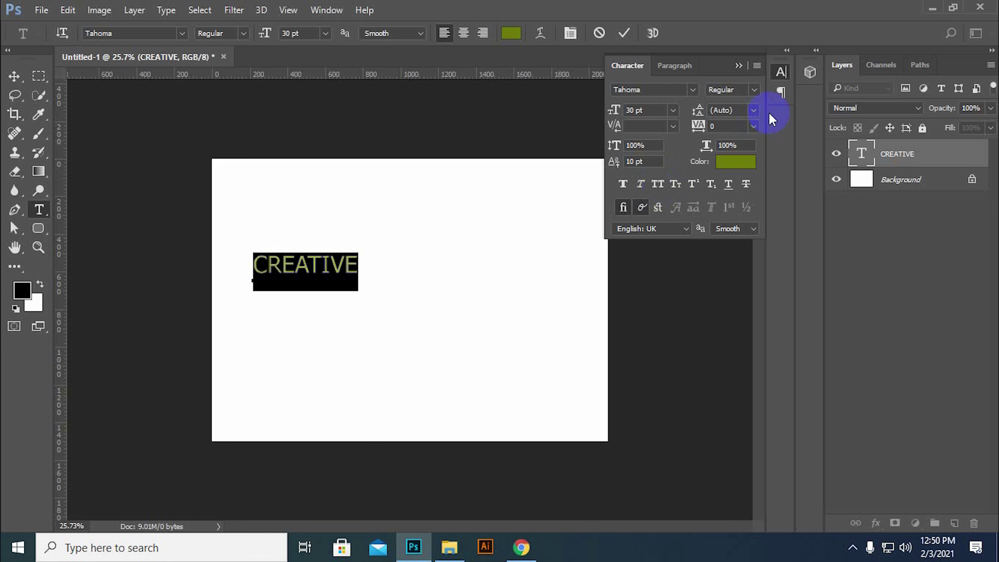
left_click(674, 187)
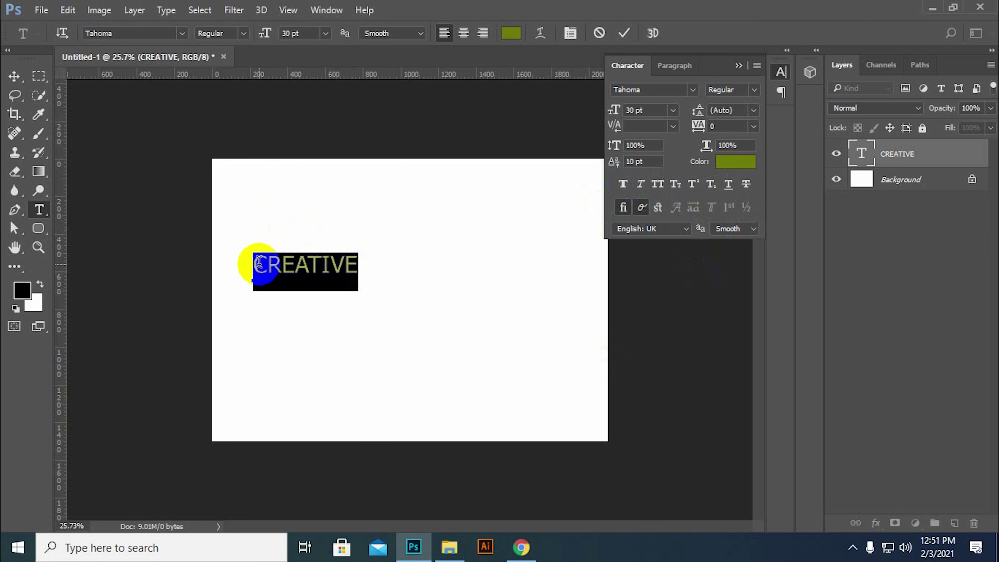
Step: Replace CREATIVE with 'A1' and make the 1 superscript
key("Delete")
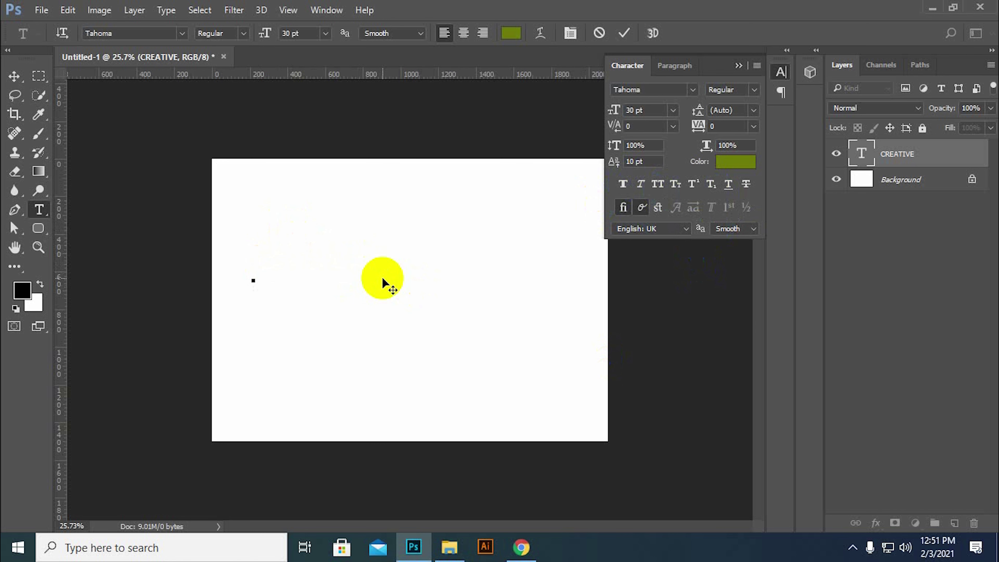
type("A")
type("1")
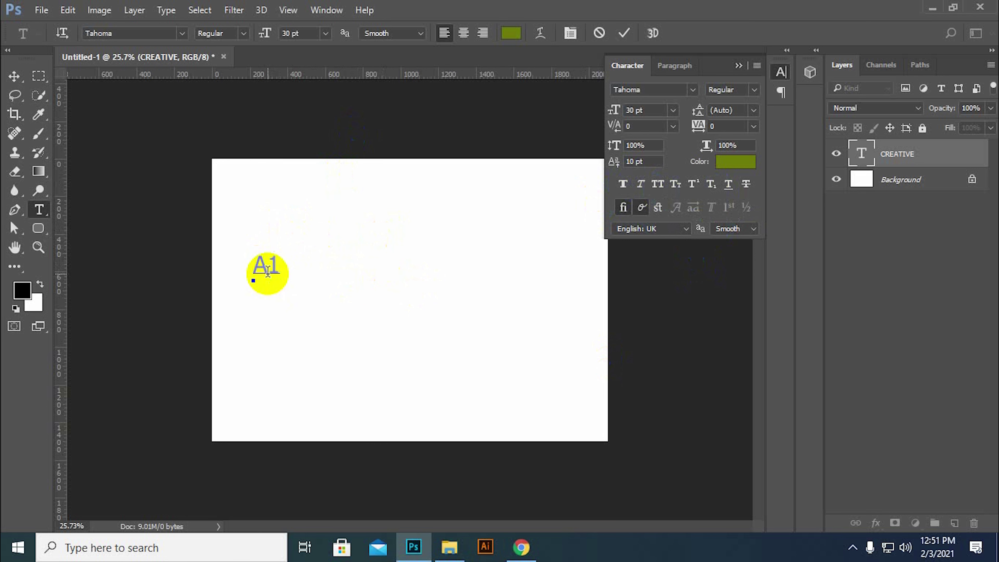
left_click_drag(267, 267, 278, 272)
left_click(689, 186)
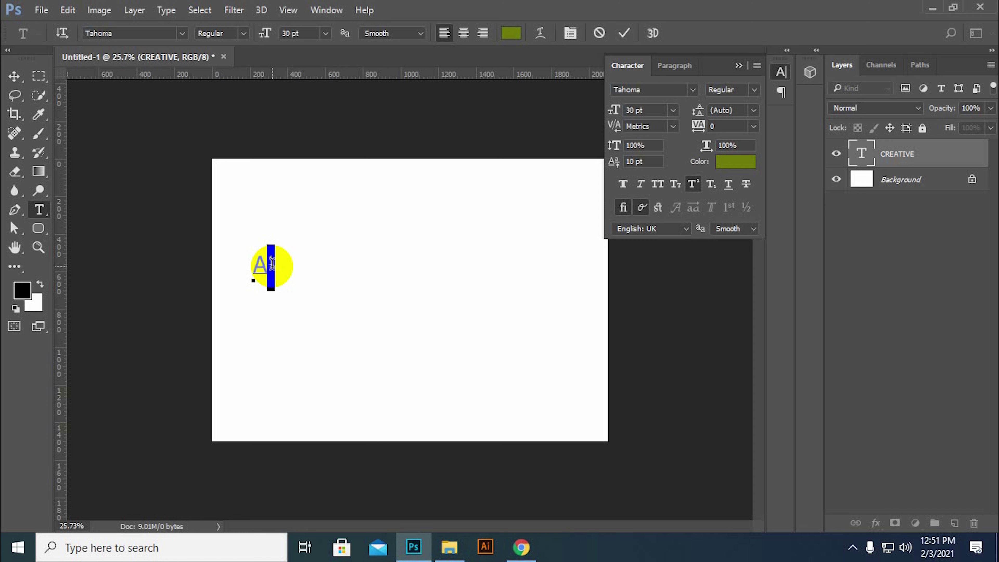
Step: Raise the superscript 1 with a 30 pt baseline shift and commit the text
left_click(638, 161)
key("ctrl+a")
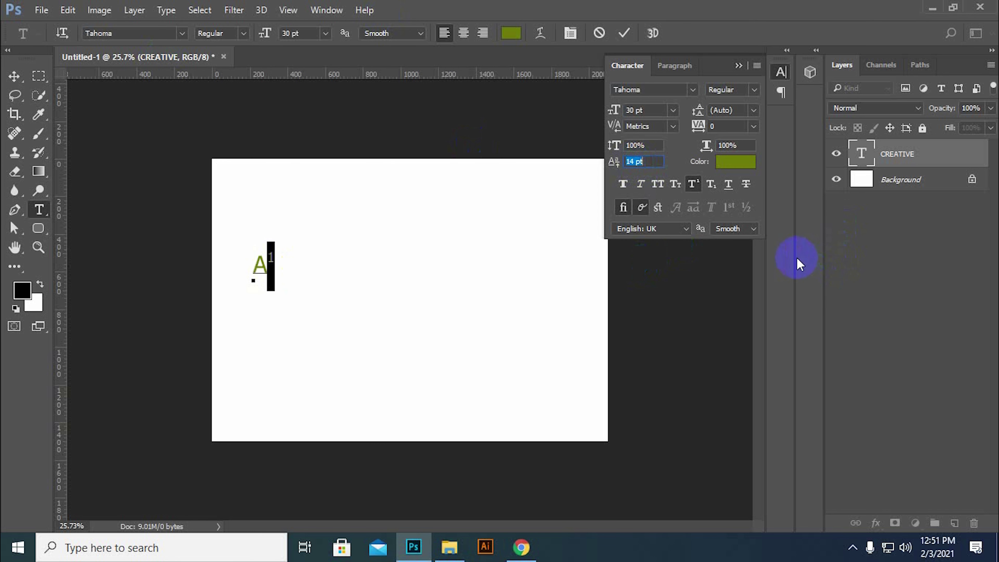
type("26")
key("Return")
type("30")
key("Return")
left_click(623, 33)
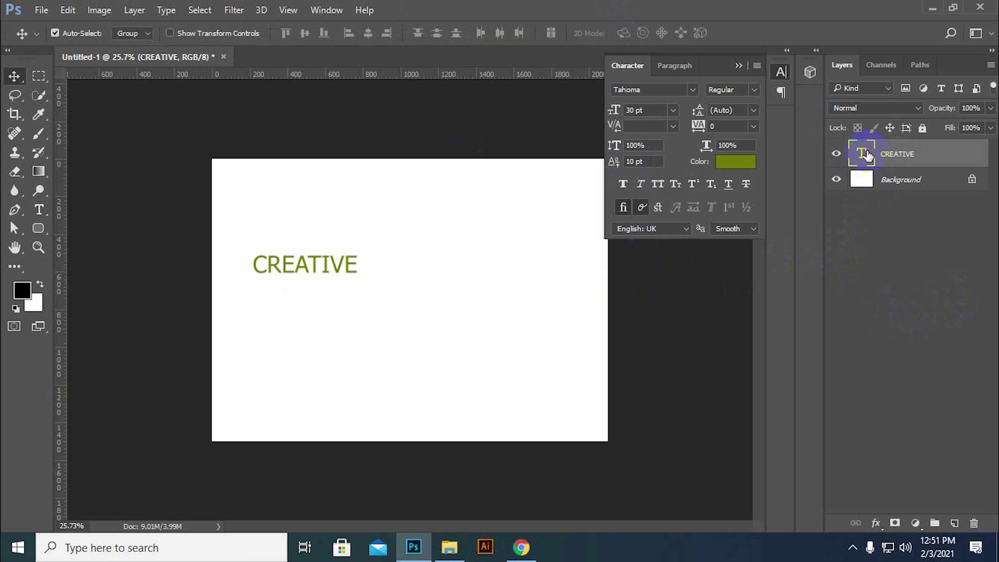
Step: Cut the CREATIVE text down to C and type a 1 after it
double_click(861, 153)
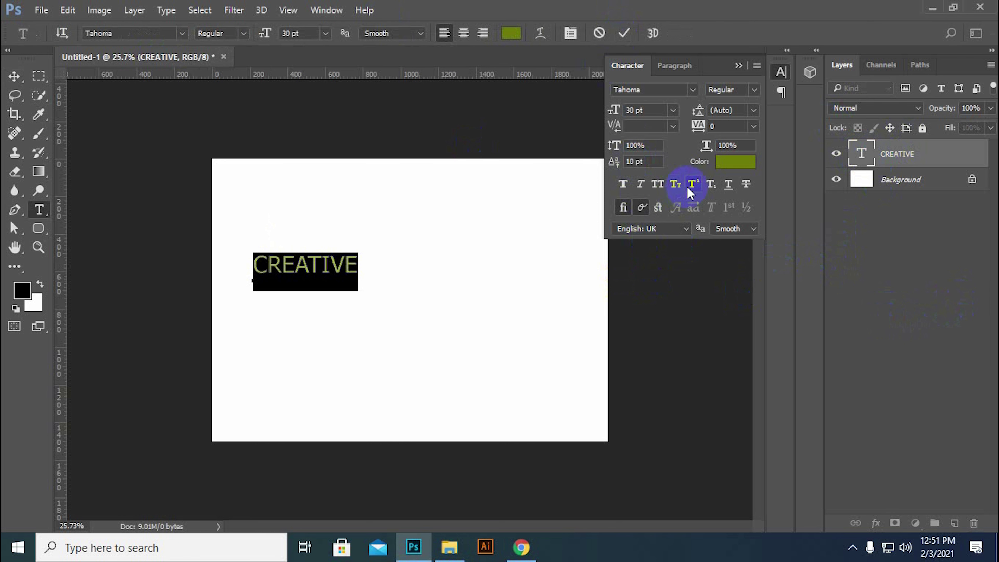
left_click(711, 189)
left_click_drag(267, 263, 417, 292)
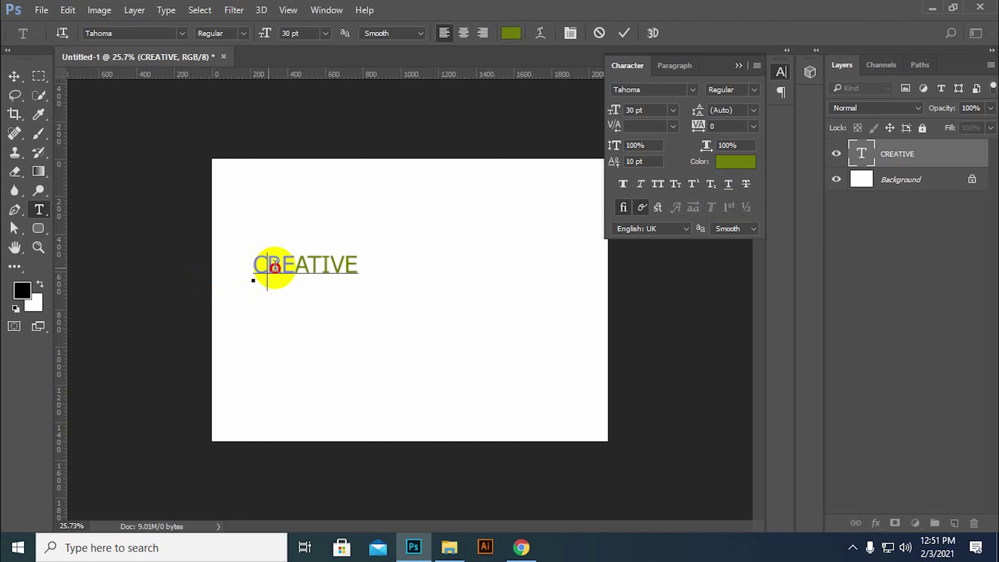
key("BackSpace")
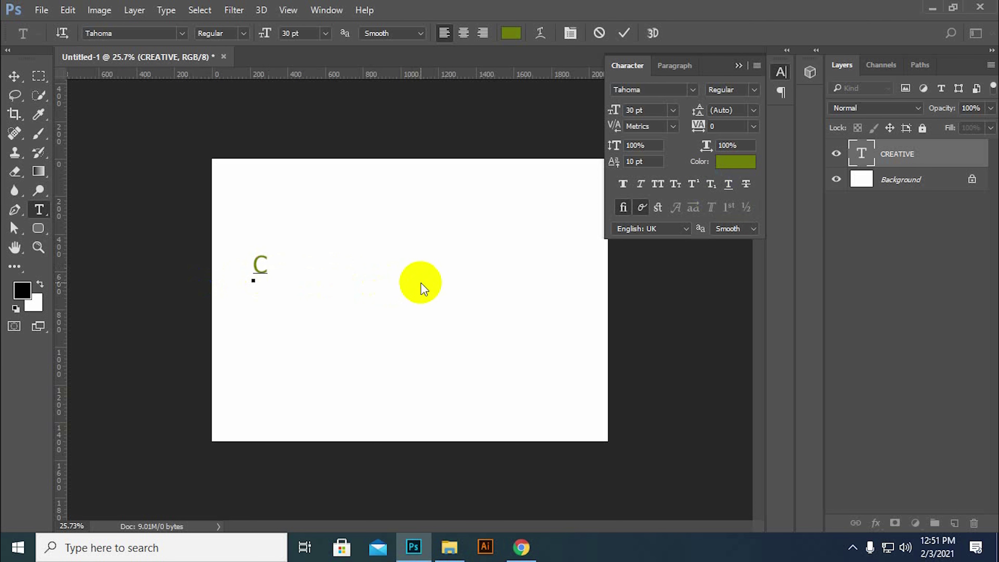
type("1")
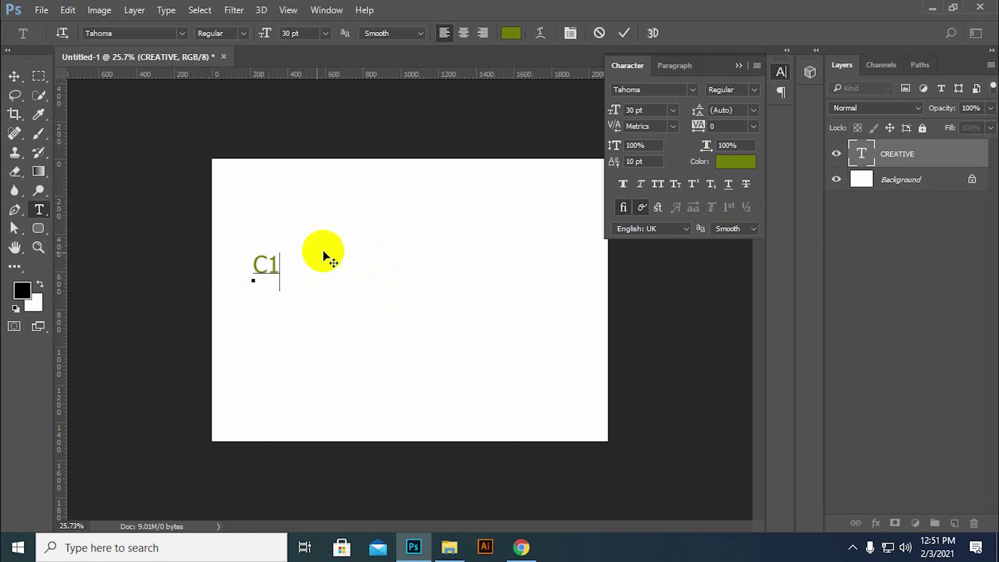
Step: Try Superscript and Subscript on the 1, leaving it full-size
left_click_drag(268, 266, 273, 264)
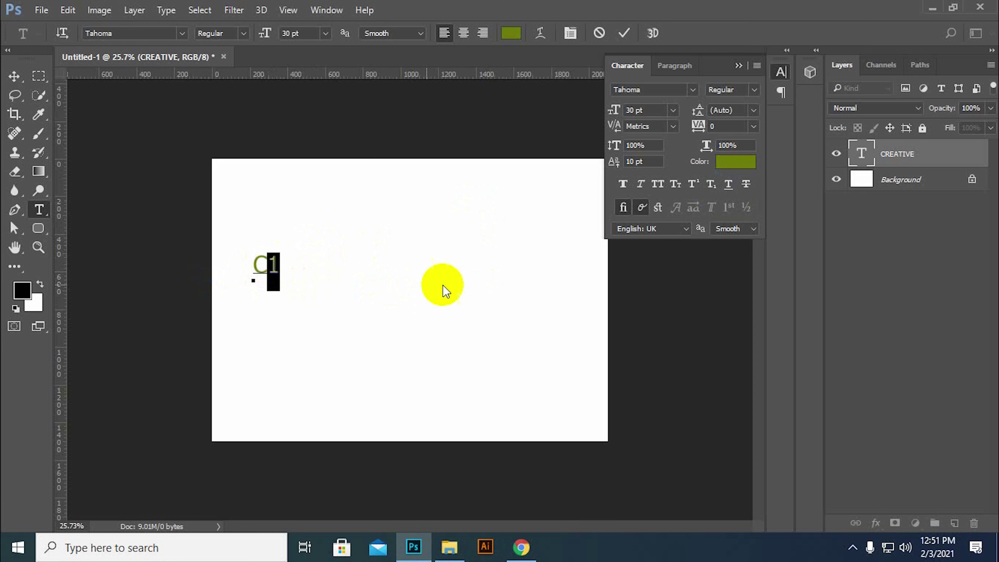
left_click(700, 191)
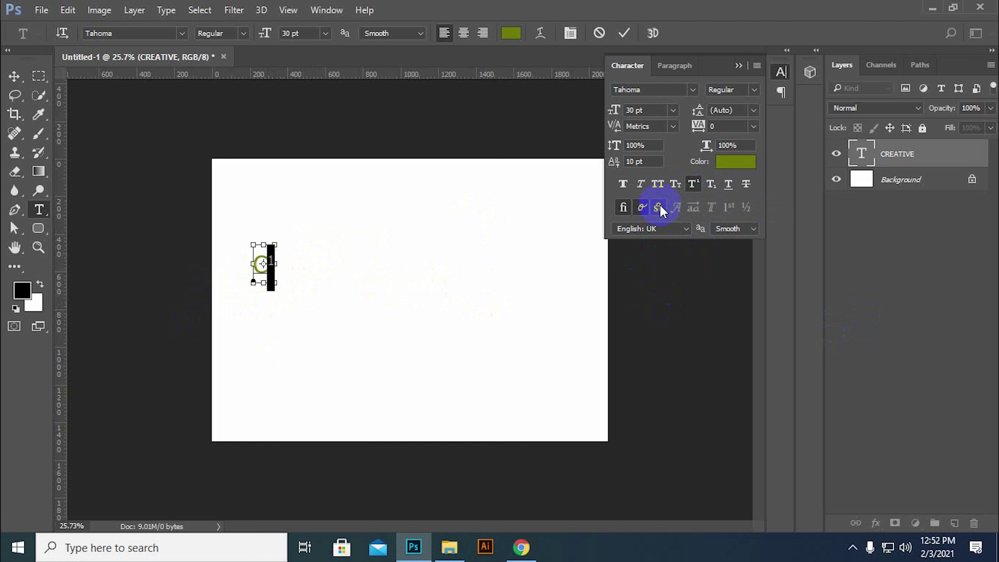
key("ctrl+z")
left_click(712, 185)
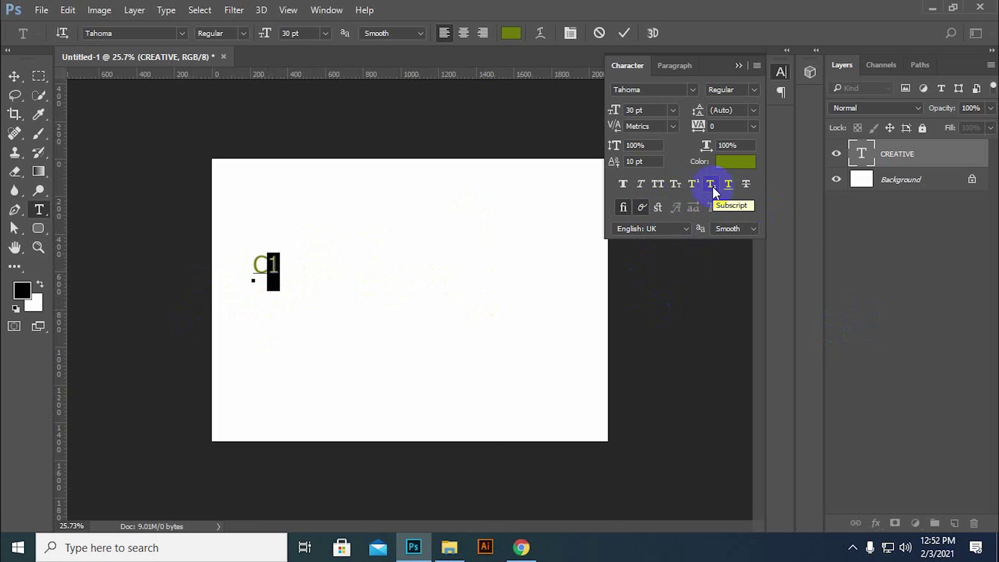
left_click(713, 187)
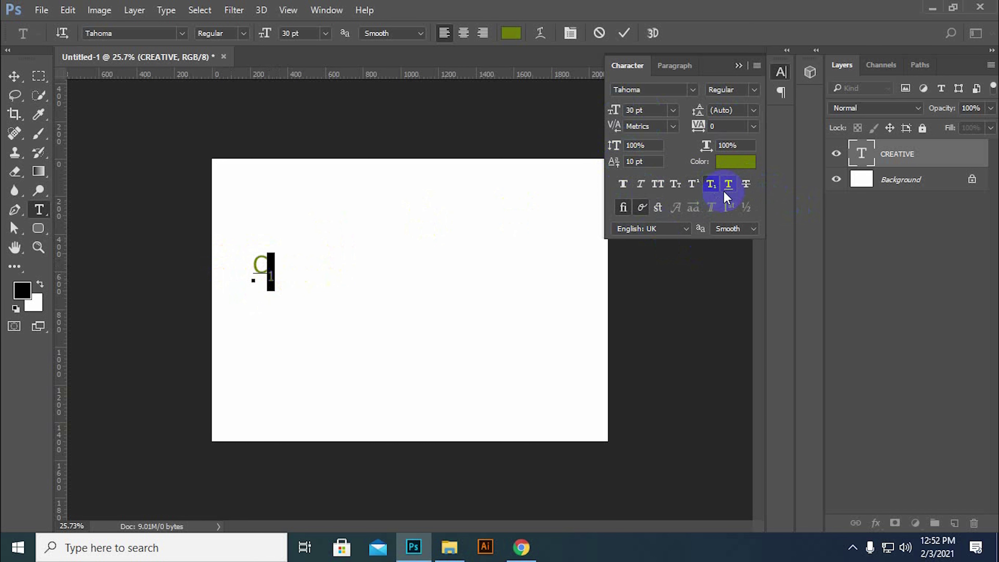
left_click(710, 193)
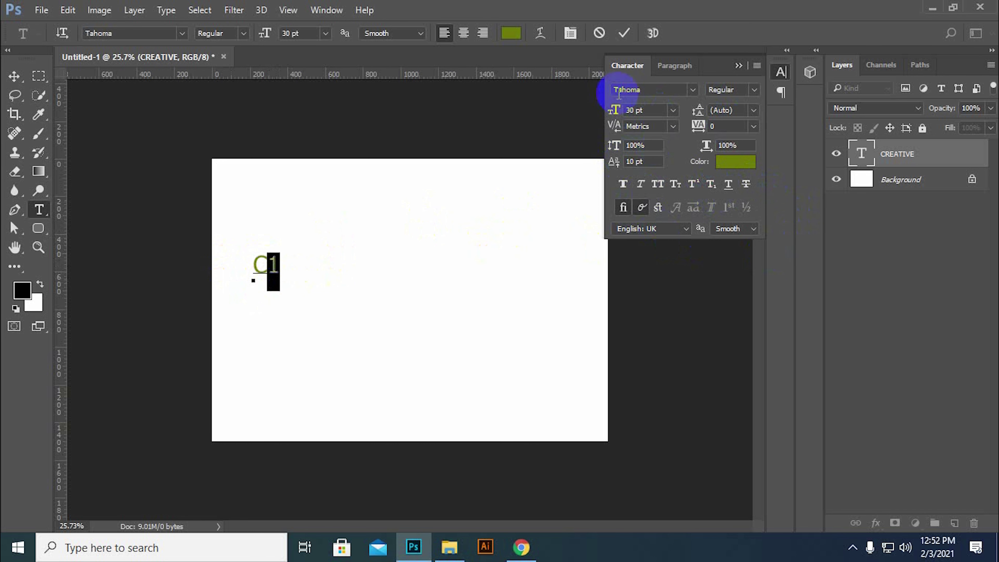
Step: Try Underline and Strikethrough on CREATIVE, then remove the strikethrough
left_click(599, 33)
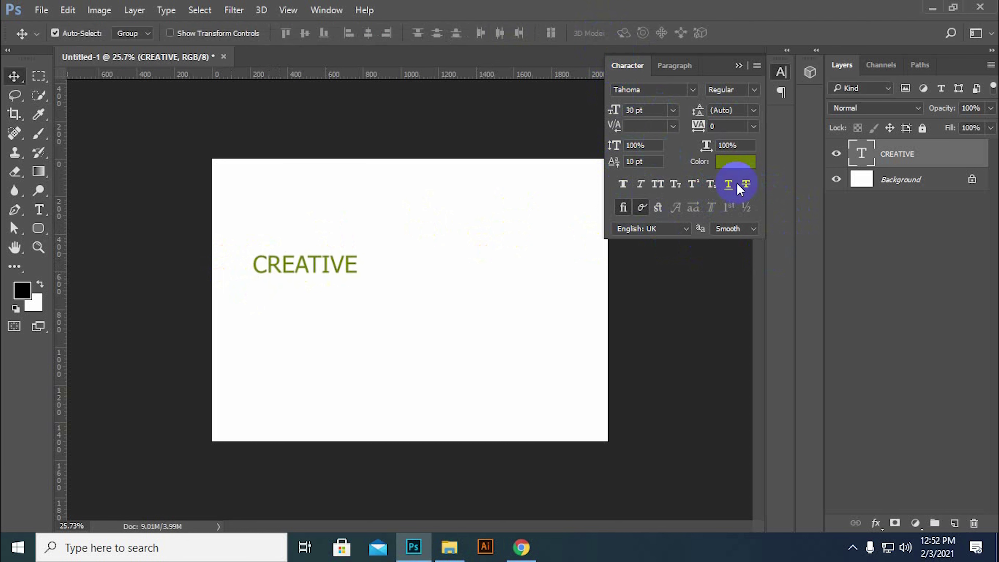
double_click(861, 153)
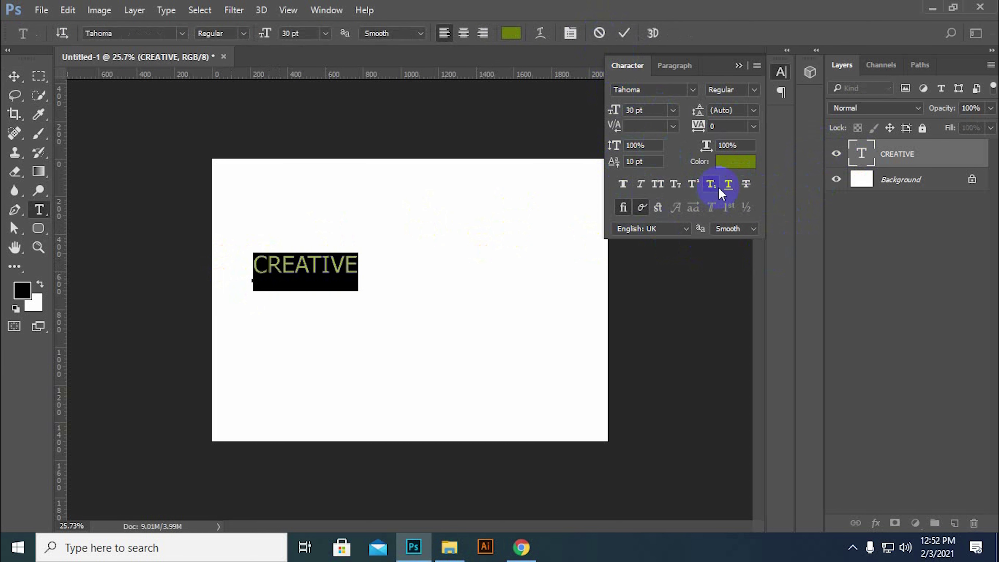
left_click(727, 184)
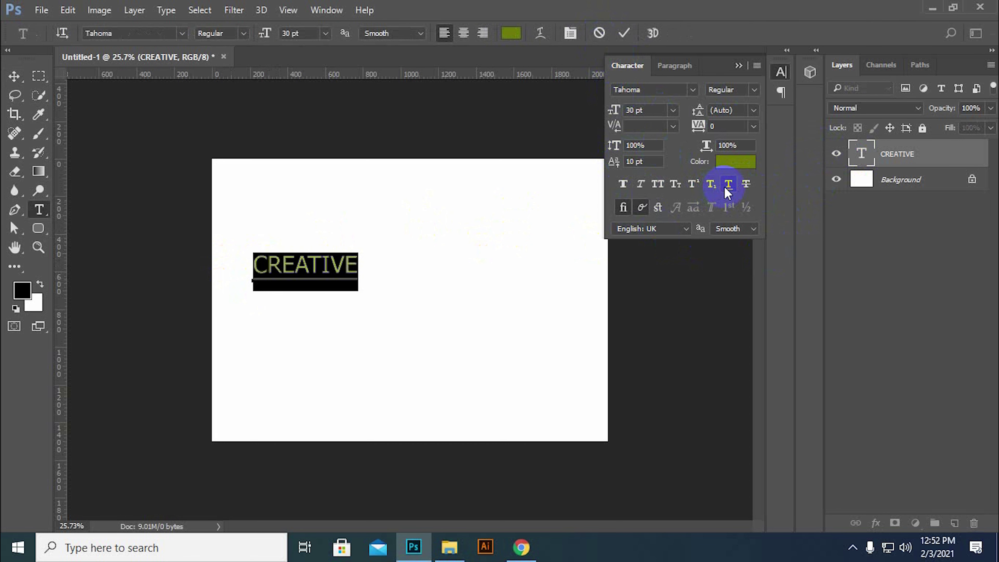
left_click(746, 185)
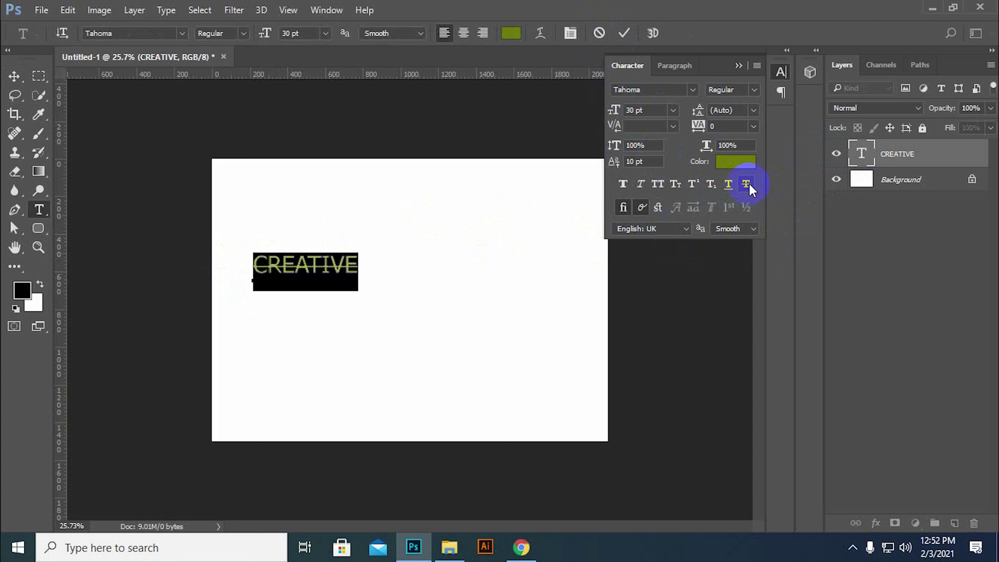
left_click(749, 190)
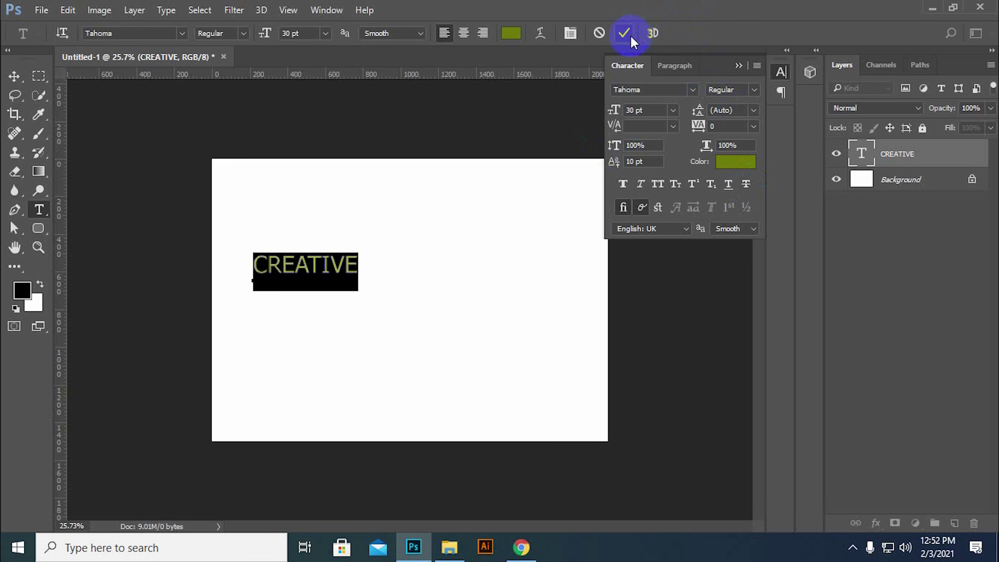
Step: Commit the CREATIVE text and delete its layer
left_click(625, 33)
key("v")
left_click(676, 66)
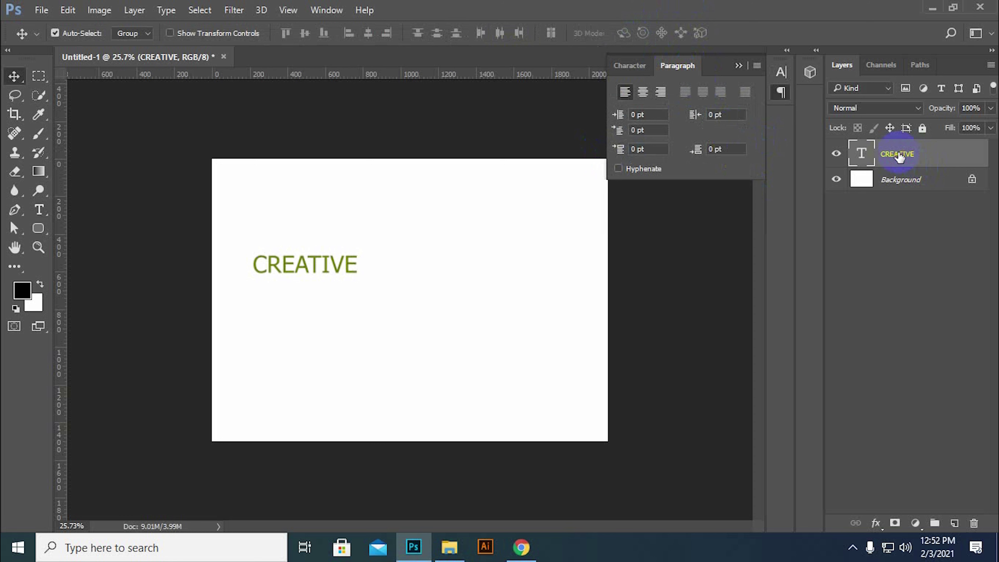
key("Delete")
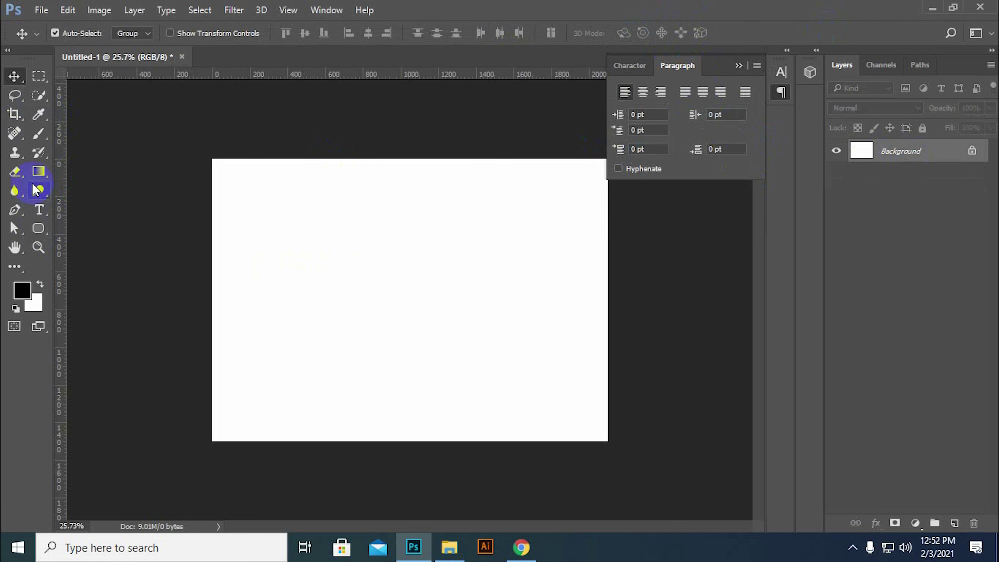
Step: Draw a text box across the canvas with the Type tool, then cancel it
left_click(39, 210)
left_click_drag(253, 197, 592, 400)
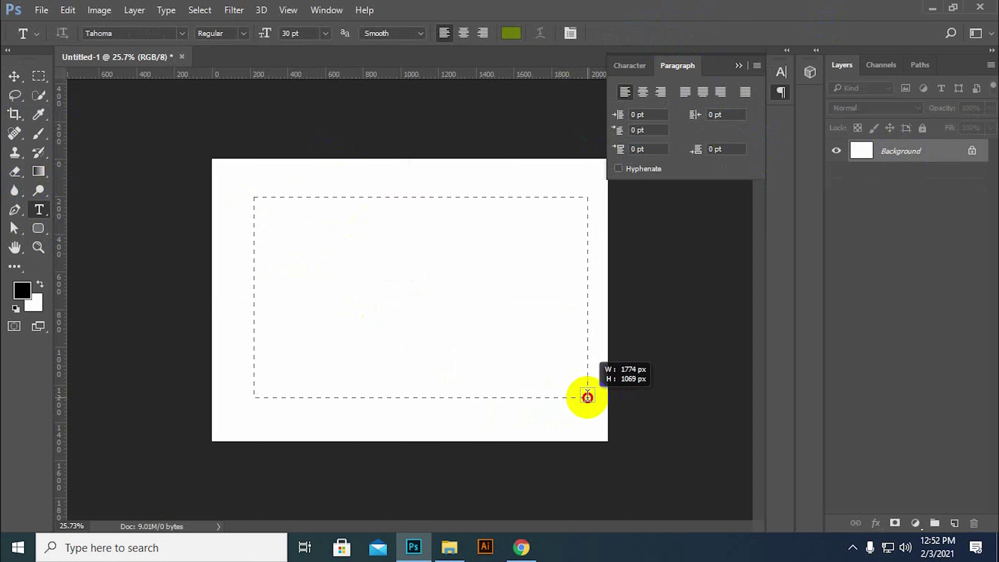
left_click_drag(592, 400, 589, 398)
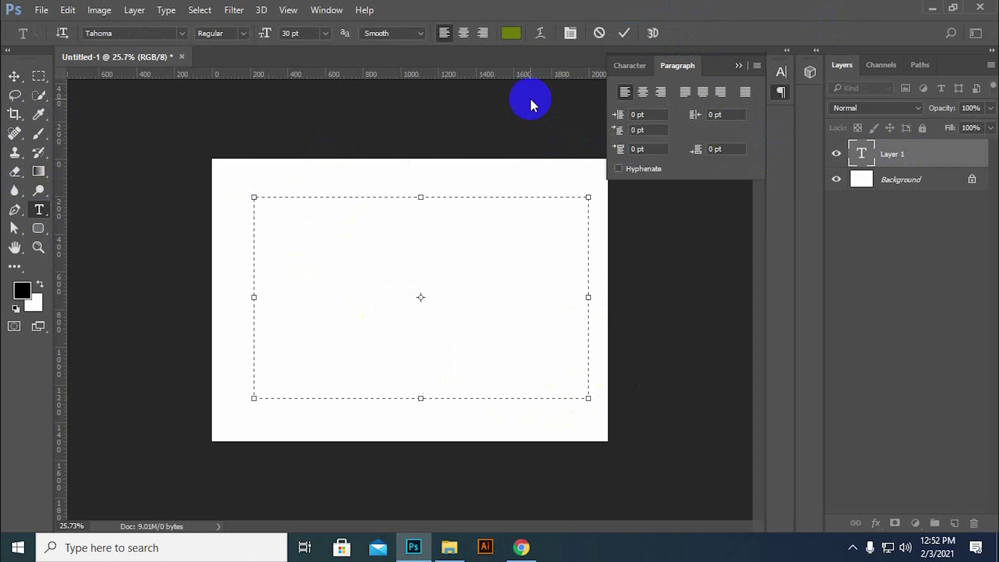
left_click(599, 33)
Step: Draw a box with the Horizontal Type Tool and paste dummy text as one line, cancelling both
right_click(43, 211)
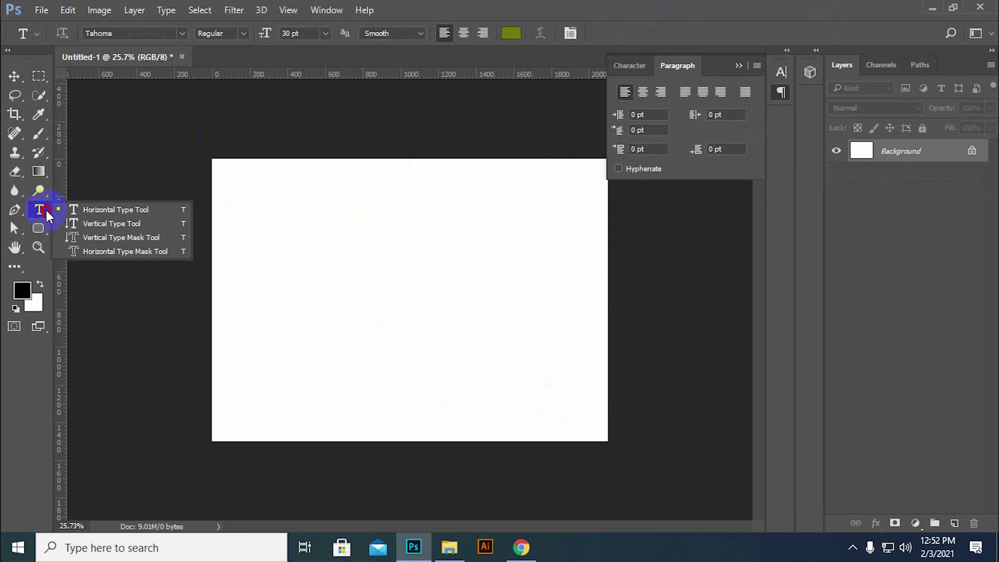
left_click(100, 213)
mouse_move(247, 203)
left_mouse_down()
mouse_move(332, 279)
mouse_move(574, 360)
left_mouse_up()
key("Escape")
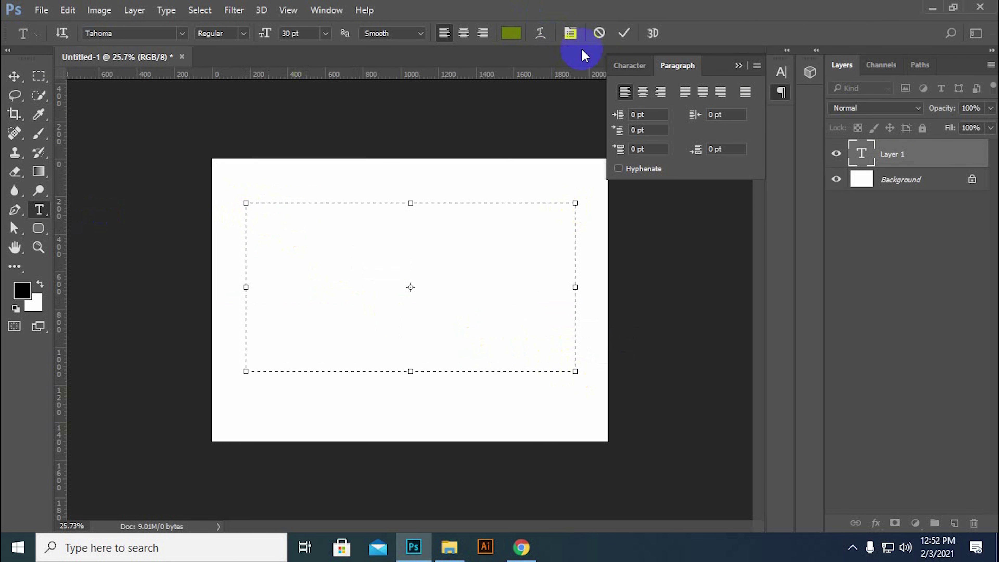
left_click(598, 33)
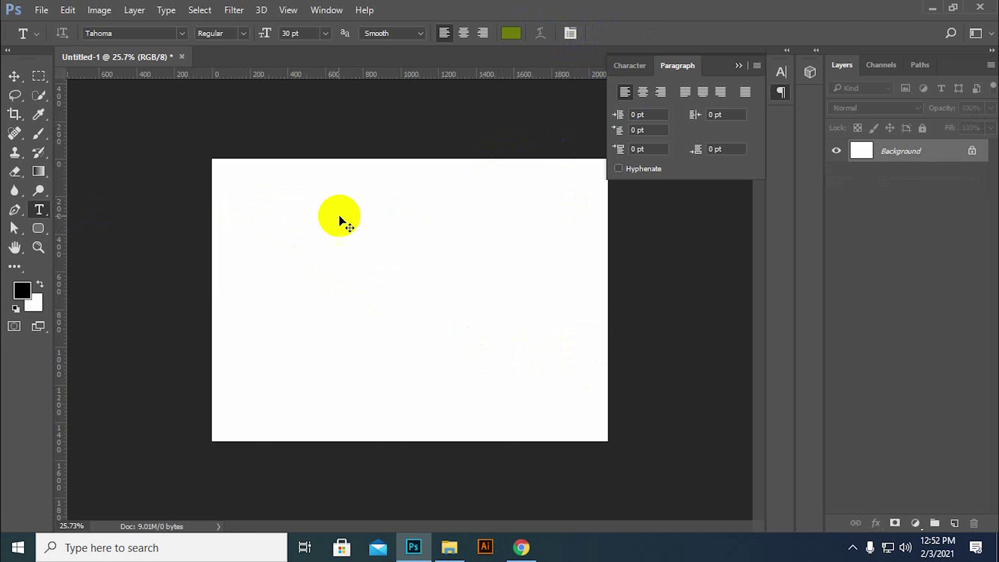
left_click(258, 291)
key("ctrl+v")
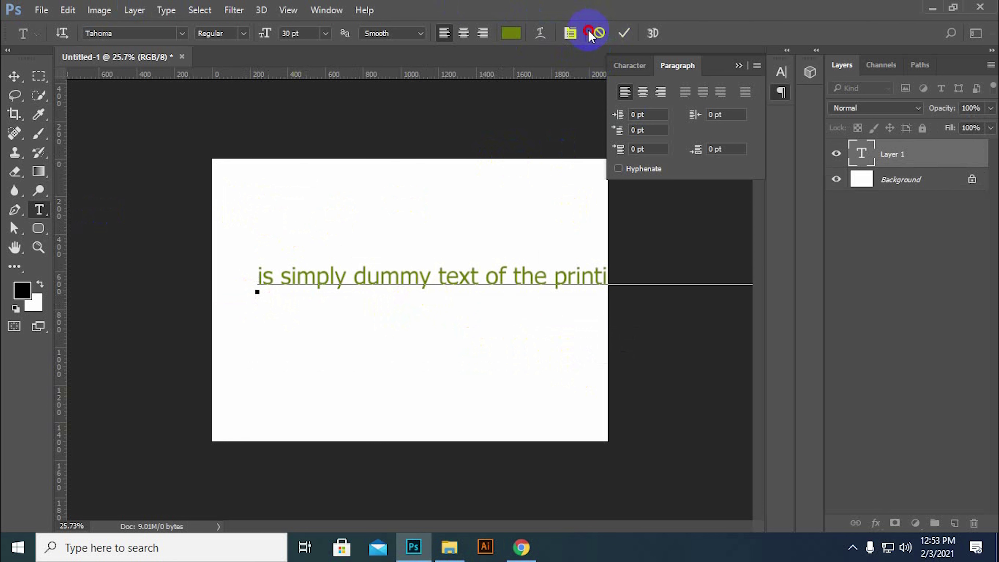
left_click(597, 33)
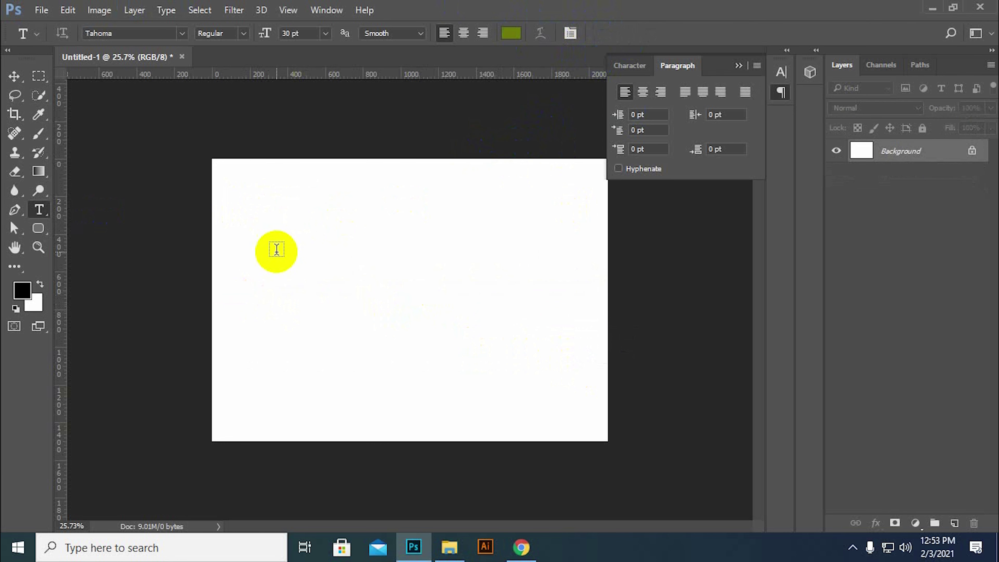
Step: Paste the lorem ipsum paragraph into a large text box and commit it
left_click_drag(238, 195, 585, 411)
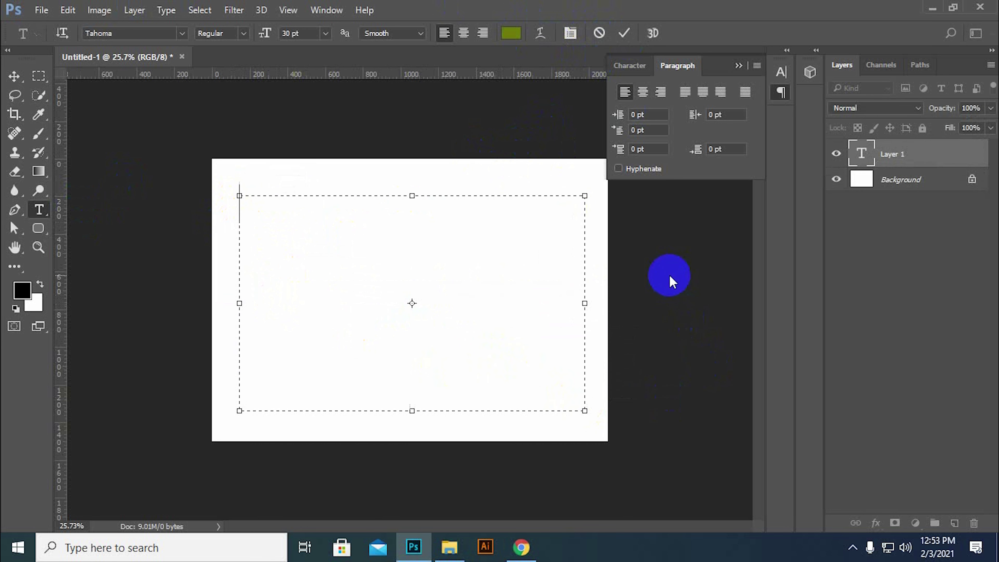
type("is simply dummy text of the printing and typesetting industry. Lorem Ipsum has been the industry's standard dummy text ever since the 1500s, when an unknown")
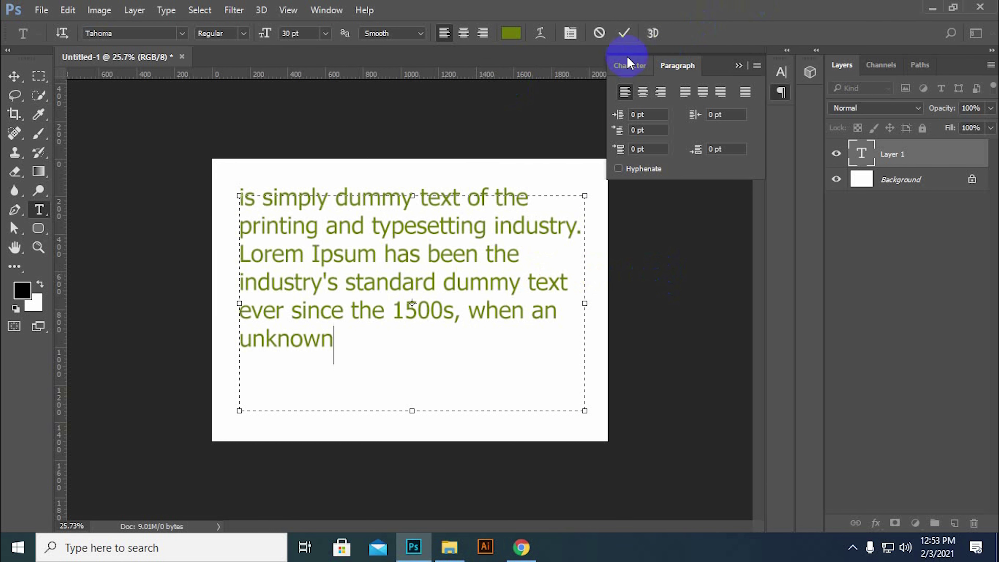
left_click(623, 34)
left_click(14, 76)
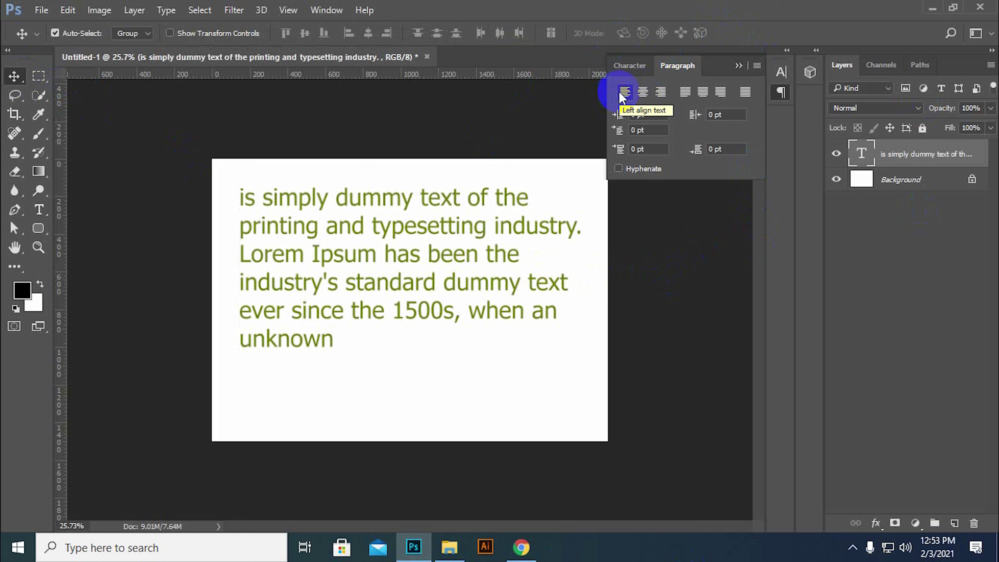
left_click(643, 92)
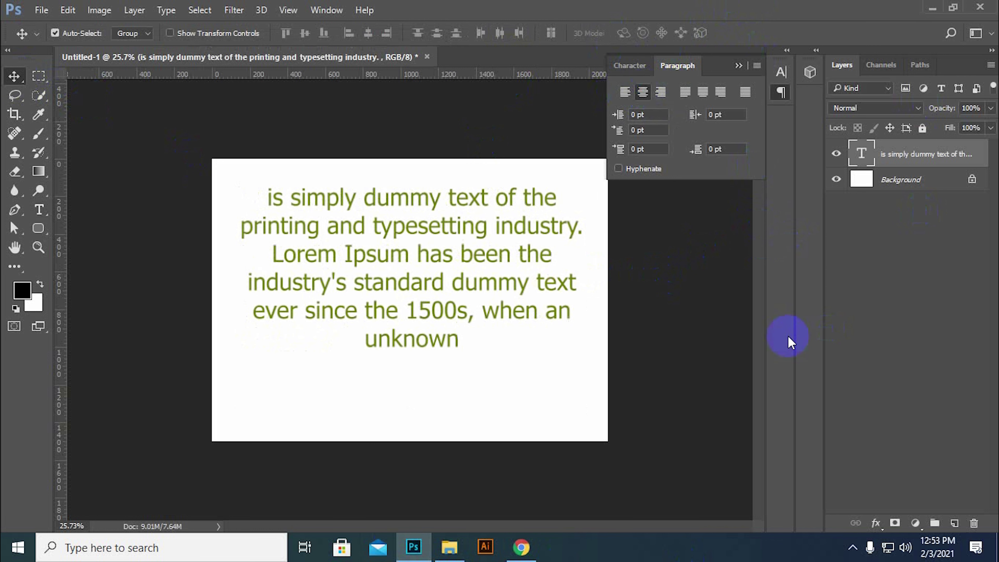
left_click(664, 95)
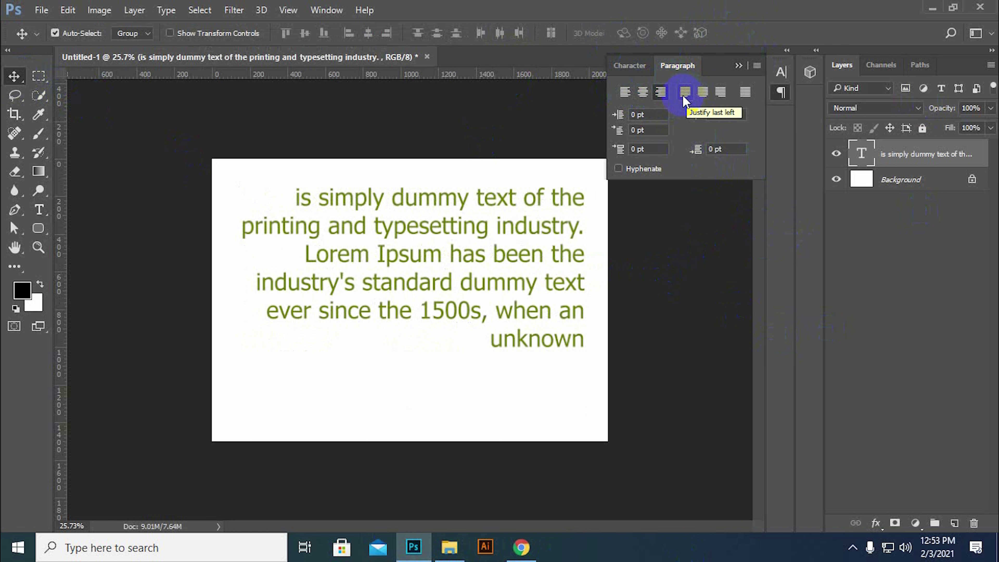
left_click(683, 95)
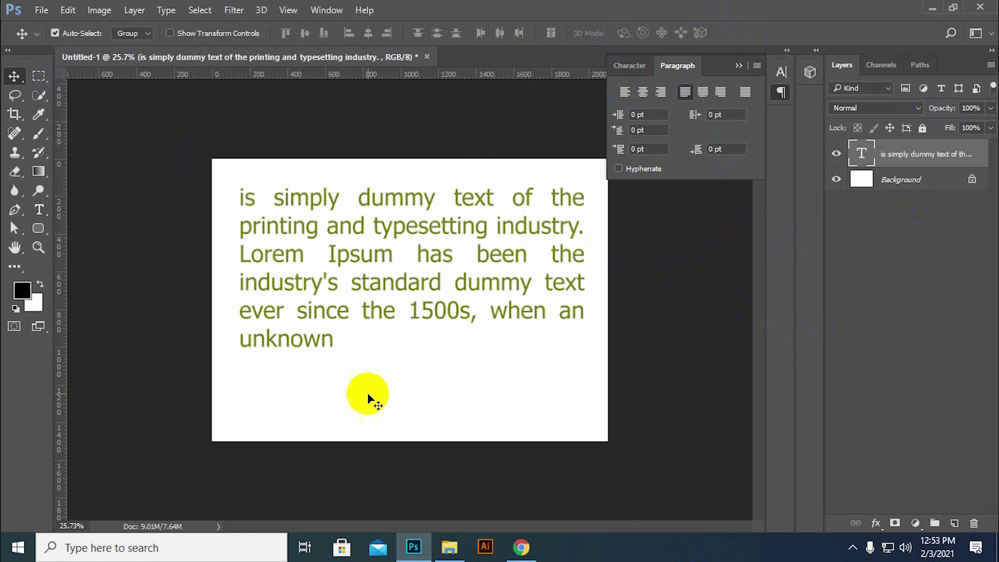
left_click(702, 96)
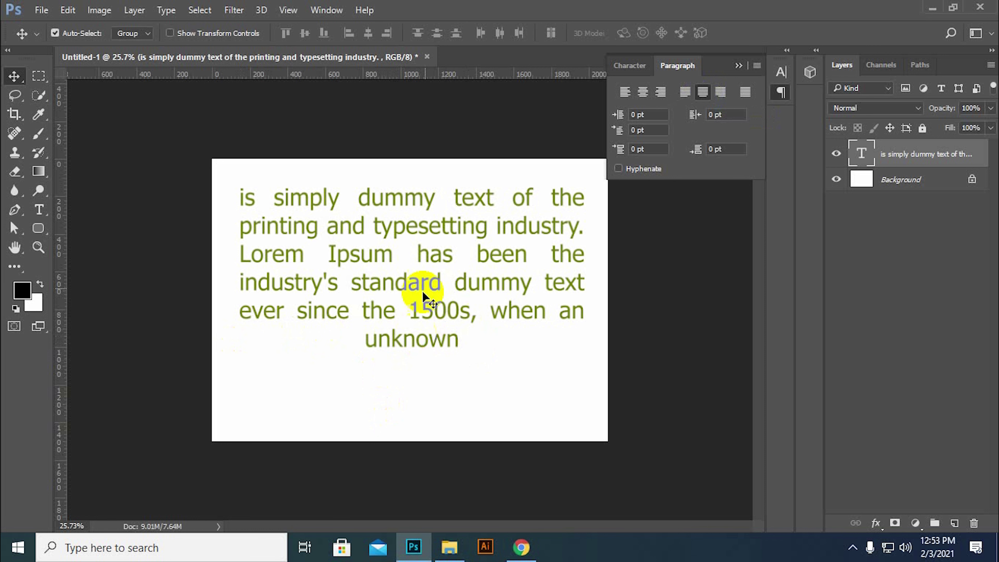
left_click(720, 95)
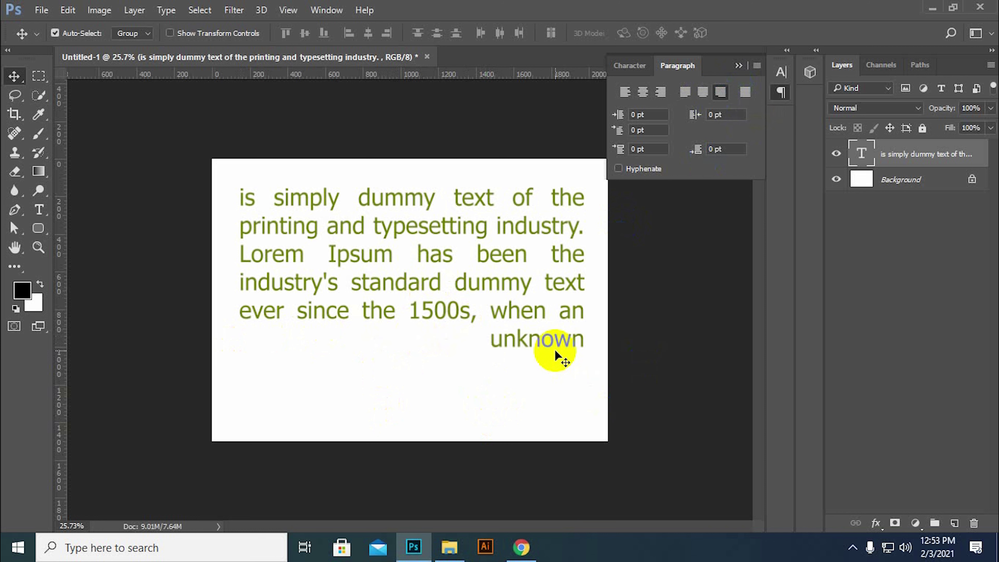
left_click(744, 98)
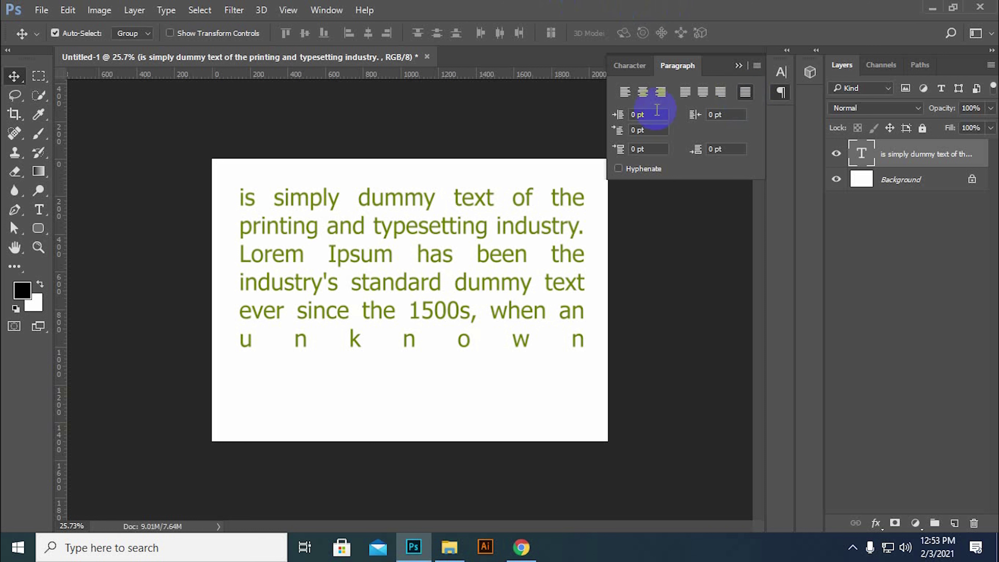
Step: Left-align the dummy paragraph and return to the Paragraph panel
left_click(625, 92)
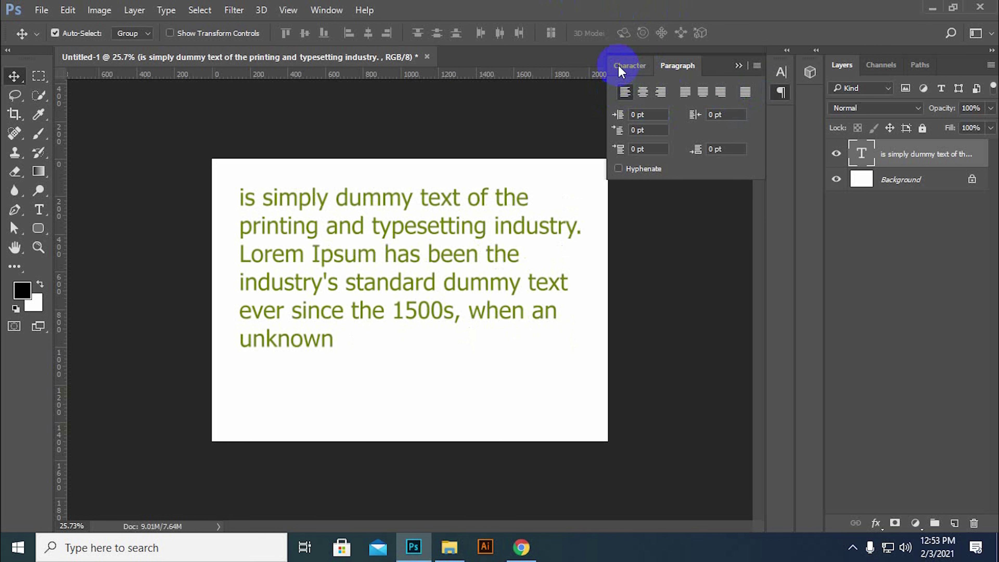
left_click(630, 65)
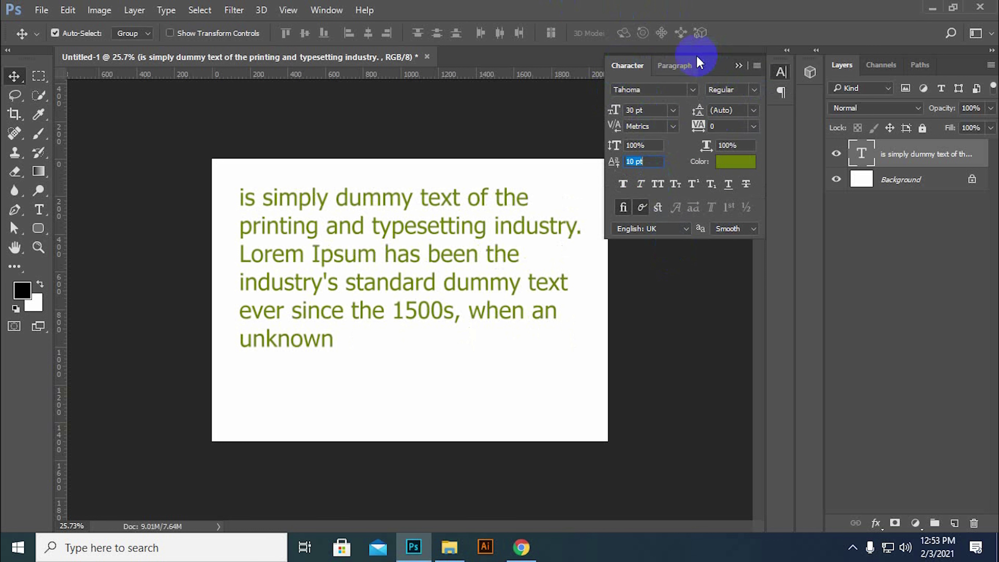
left_click(680, 65)
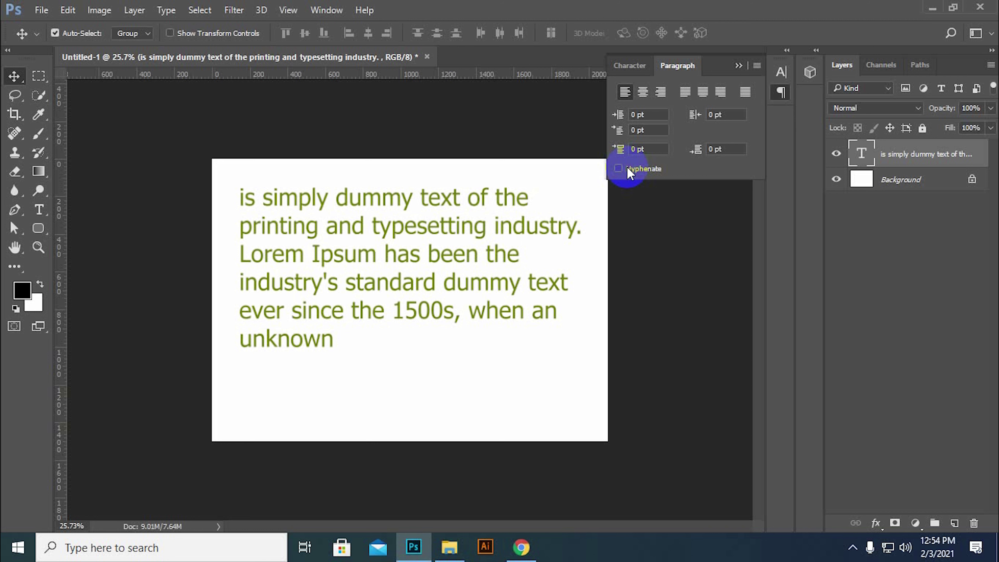
Step: Toggle Hyphenate on and off repeatedly, ending with hyphenation off
left_click(623, 169)
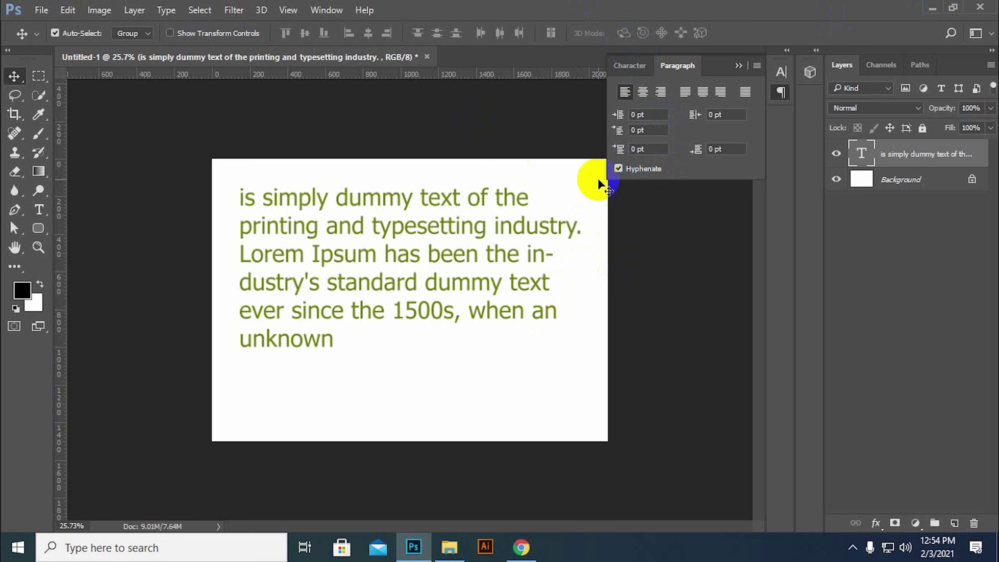
left_click(617, 169)
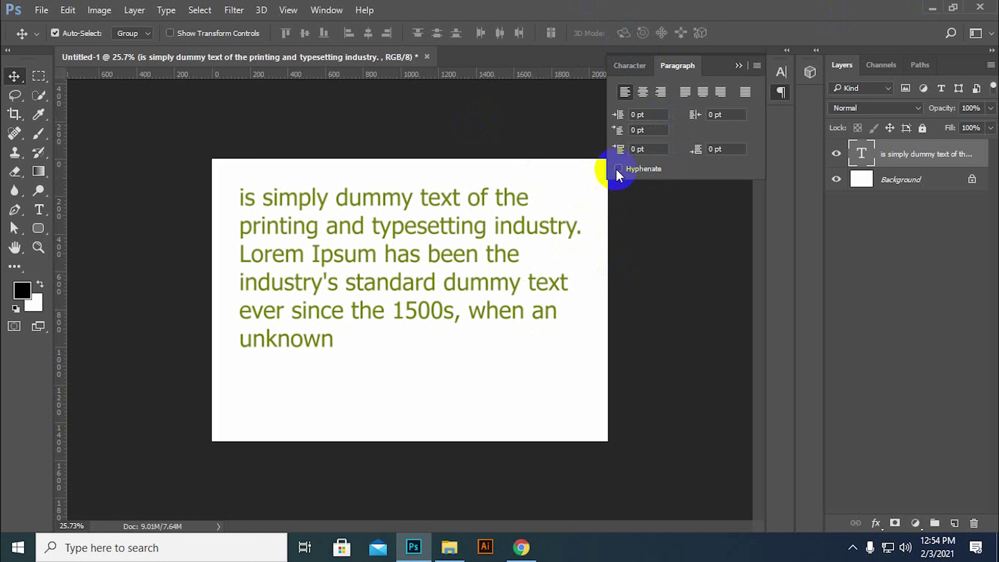
left_click(618, 169)
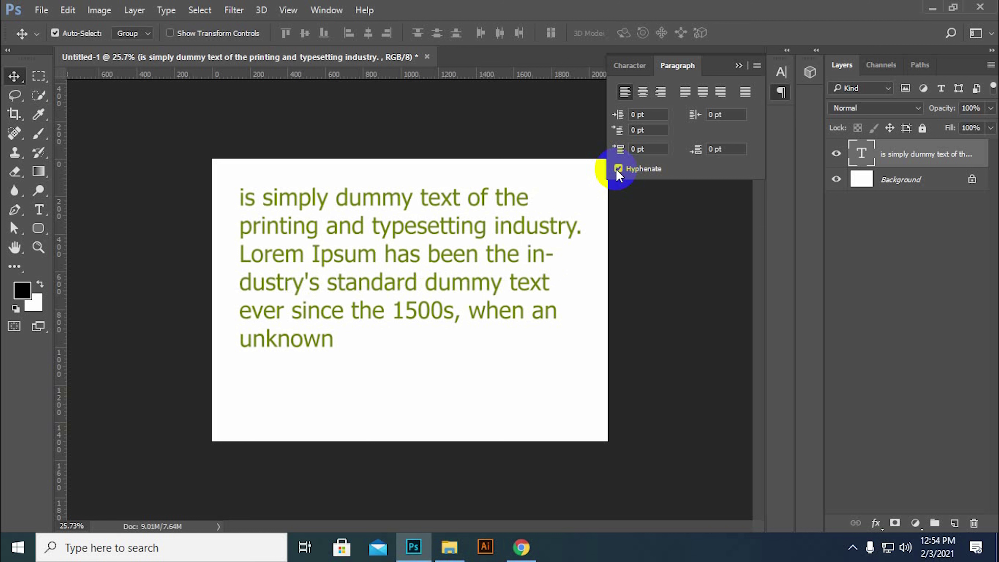
left_click(623, 170)
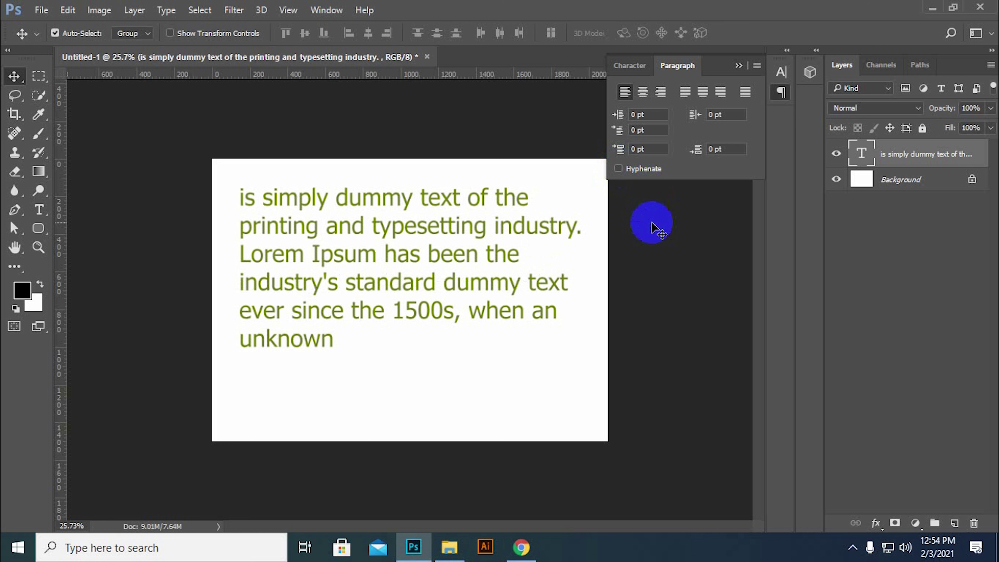
Step: Justify the paragraph with last line centred, toggling Hyphenate and leaving it off
left_click(619, 168)
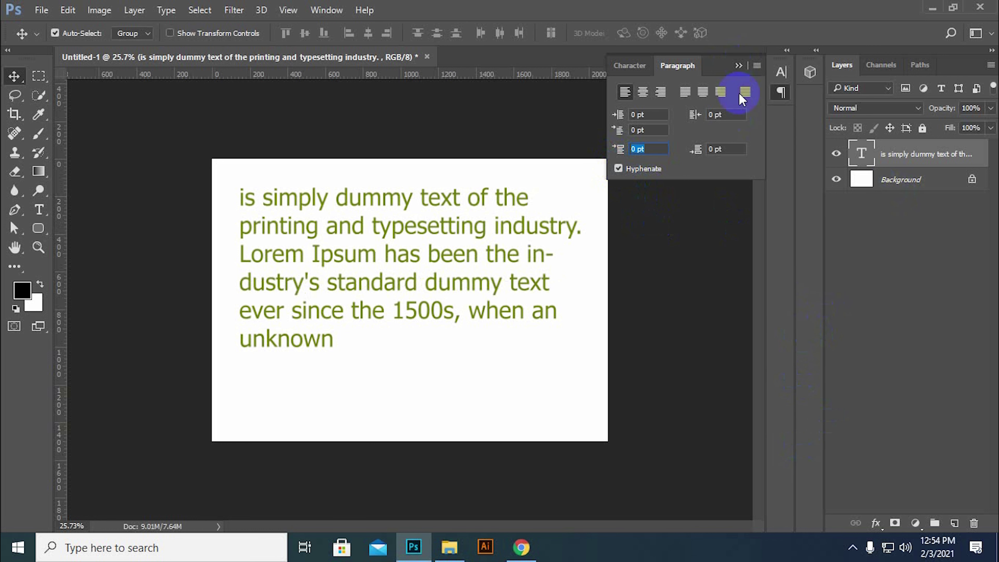
left_click(690, 96)
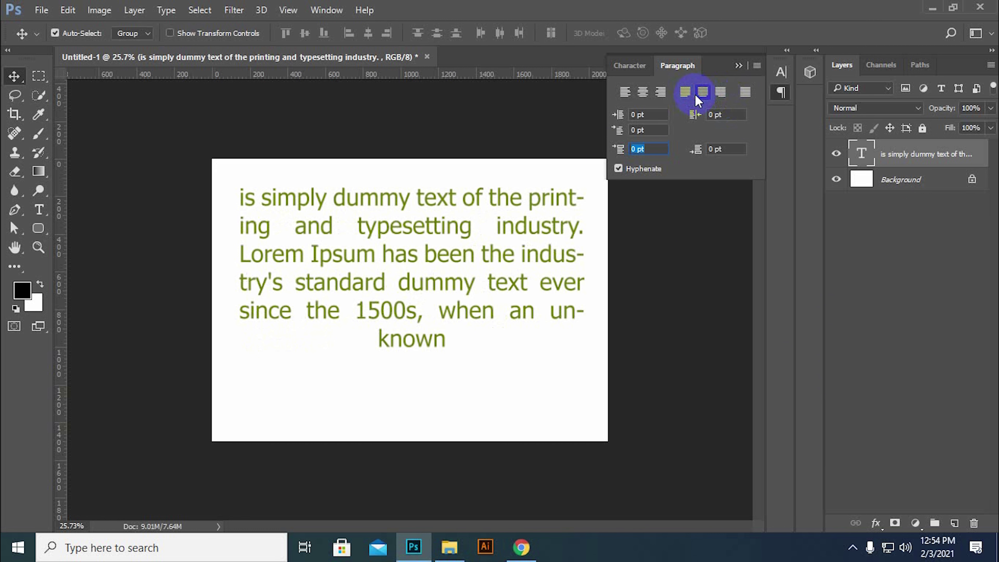
left_click(720, 94)
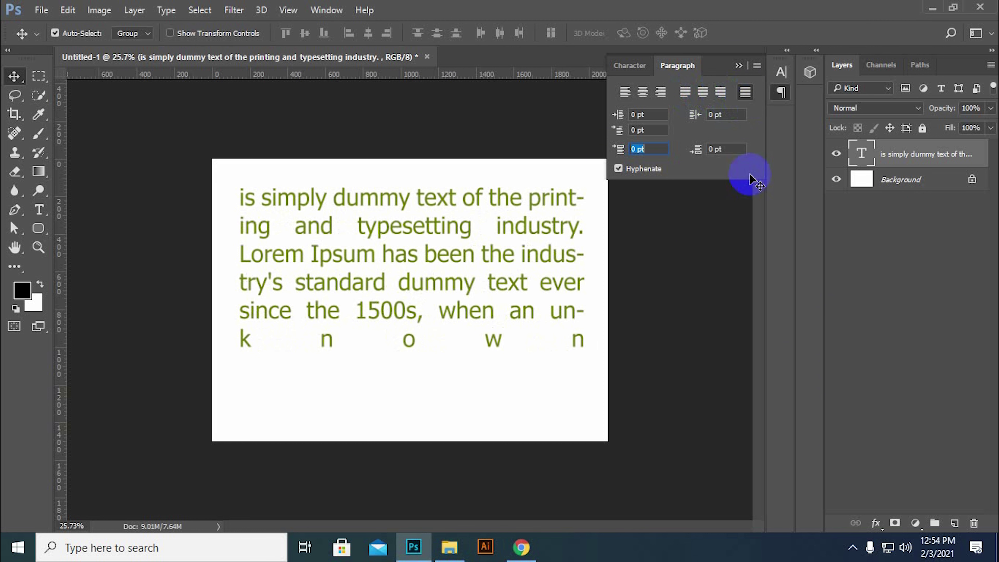
left_click(618, 168)
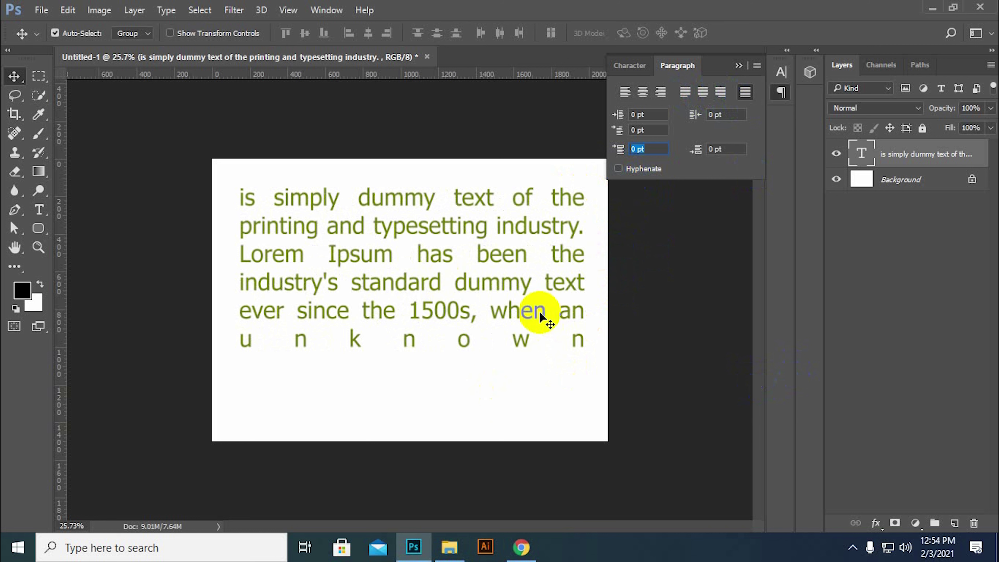
left_click(625, 171)
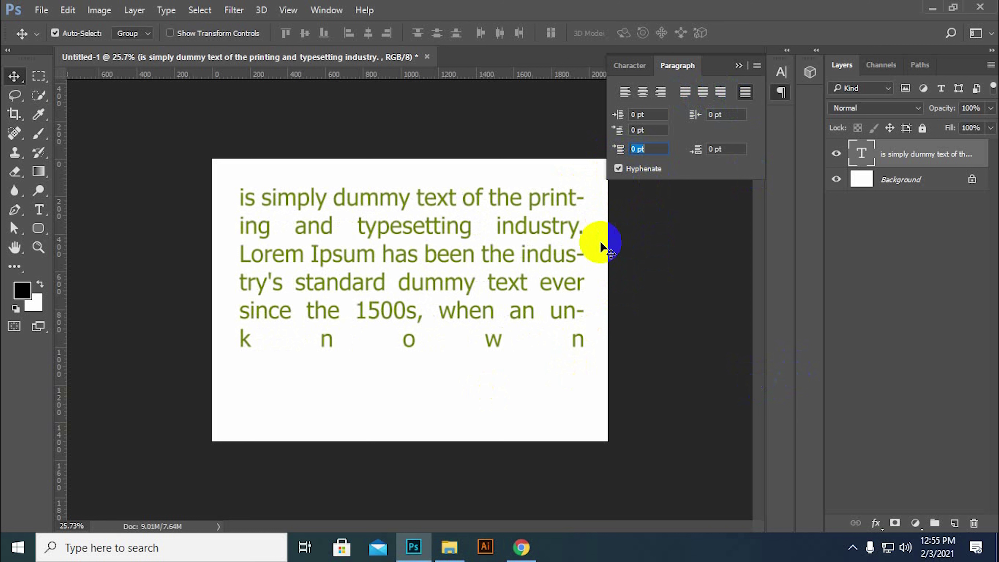
left_click(620, 169)
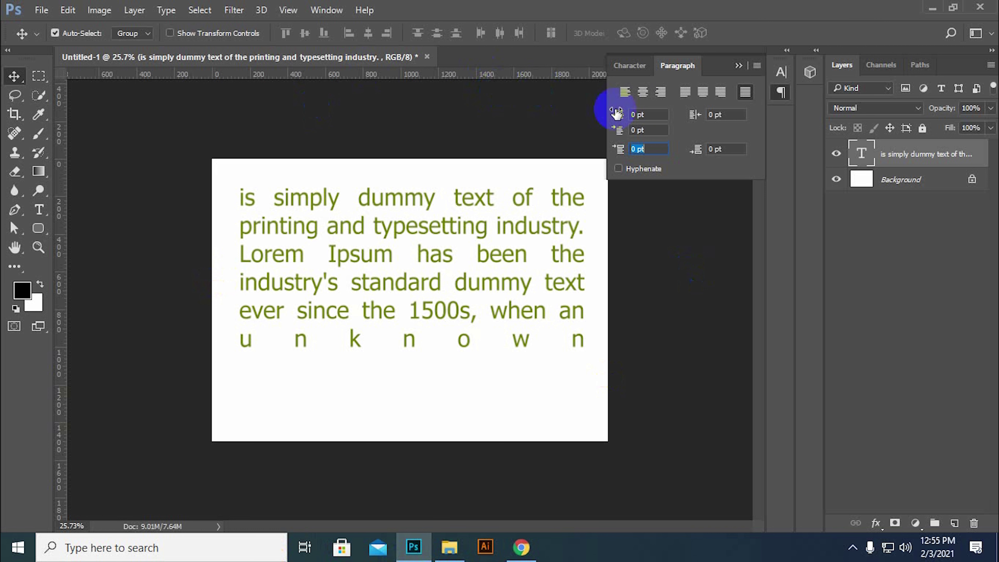
Step: Switch to the Character panel and select the dummy text layer
left_click(629, 65)
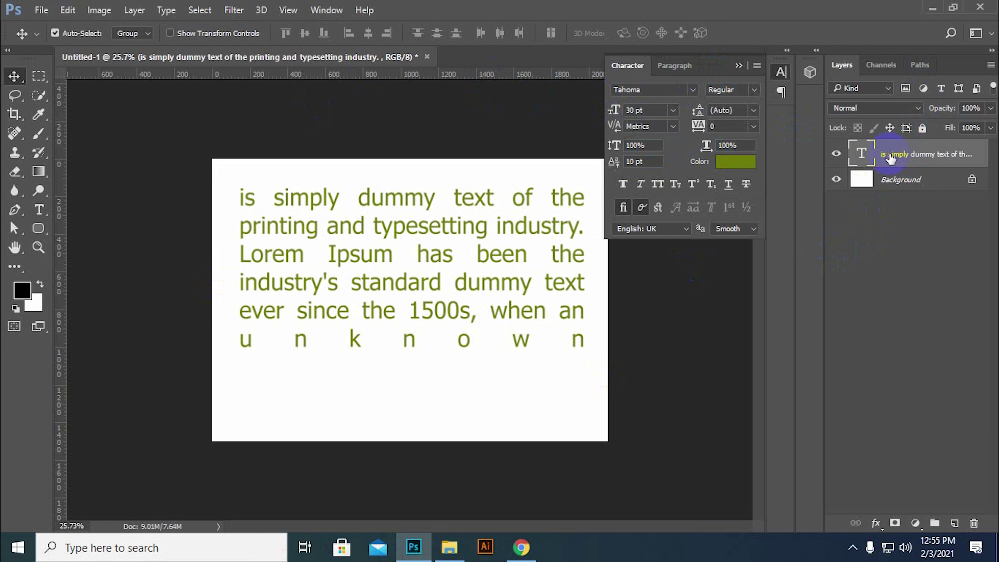
left_click(975, 523)
left_click(509, 218)
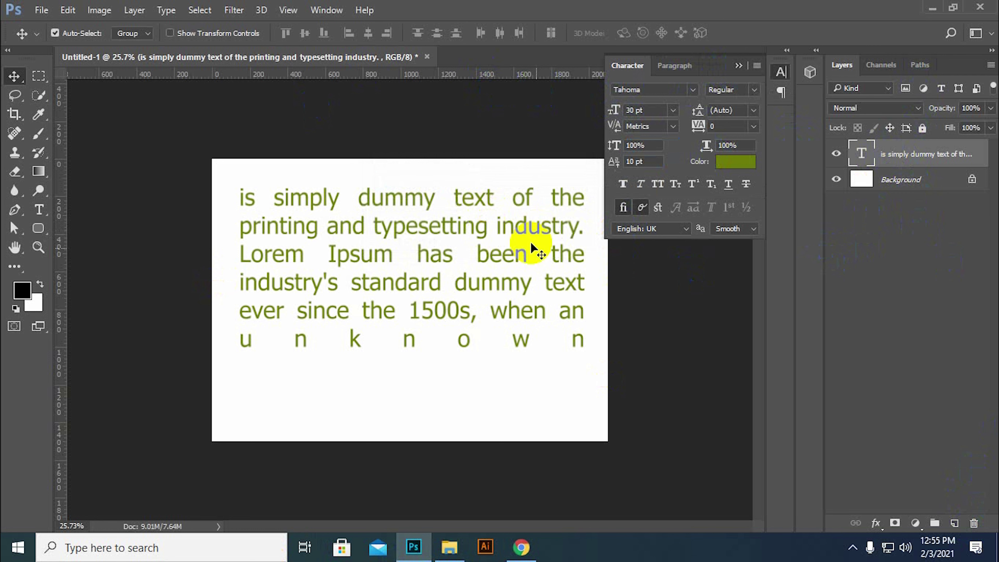
left_click(893, 153)
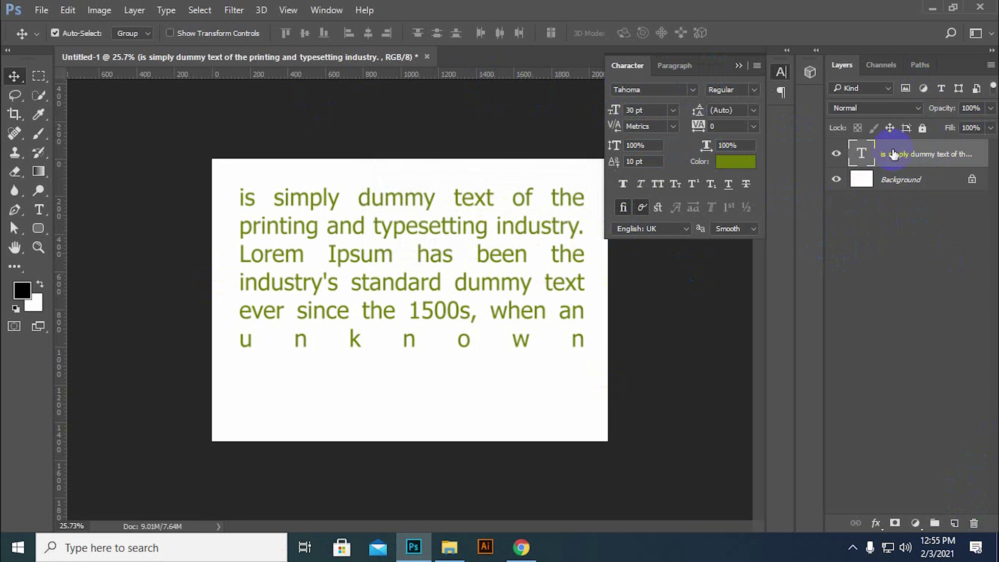
Step: Delete the dummy text layer and pen a three-anchor S-curve from lower left to upper right
key("Delete")
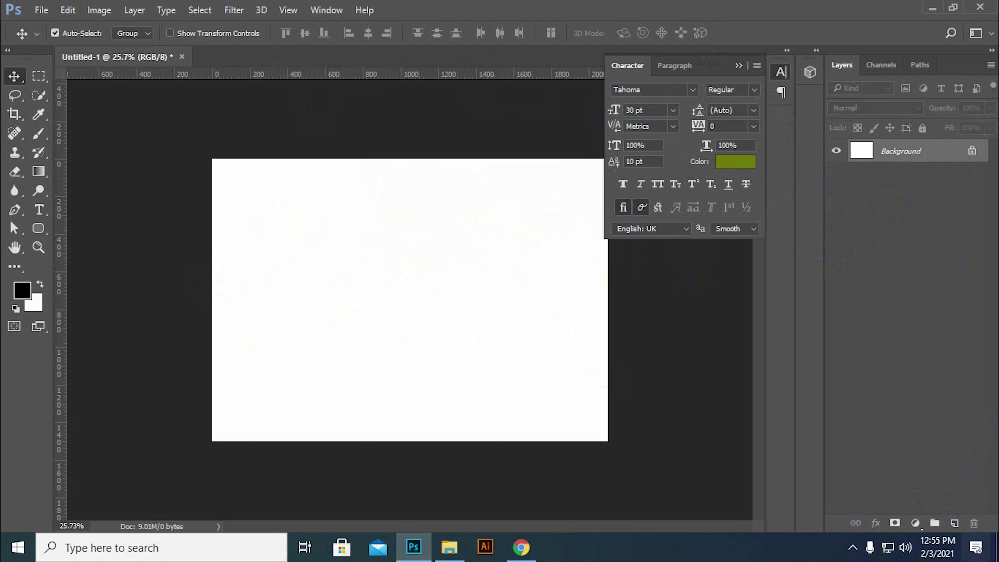
left_click(737, 67)
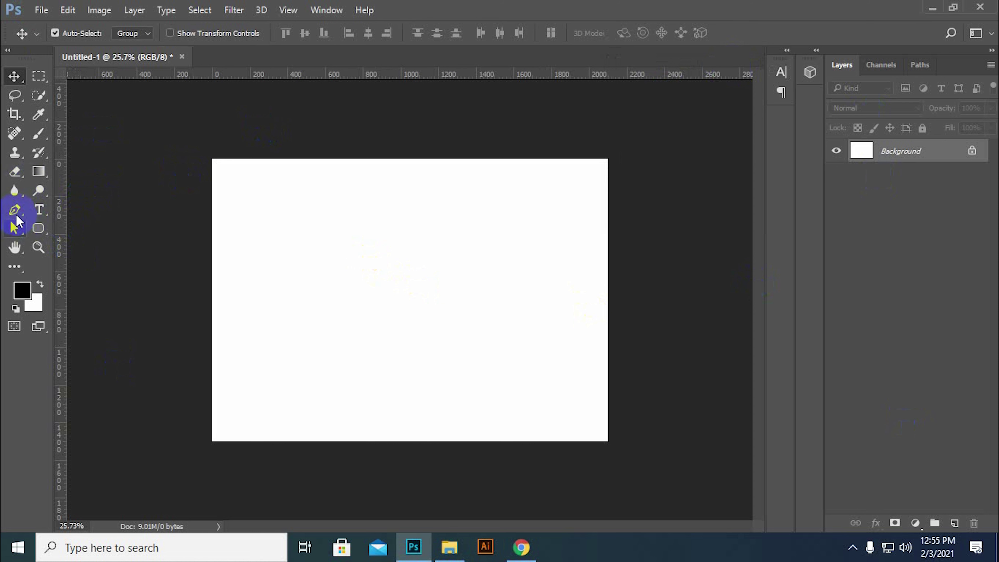
left_click(14, 211)
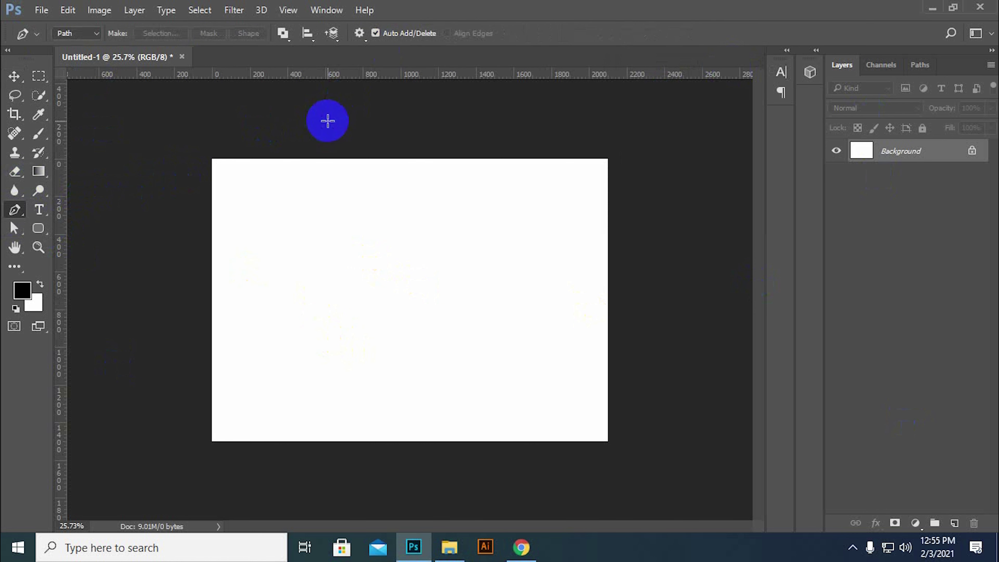
left_click(259, 344)
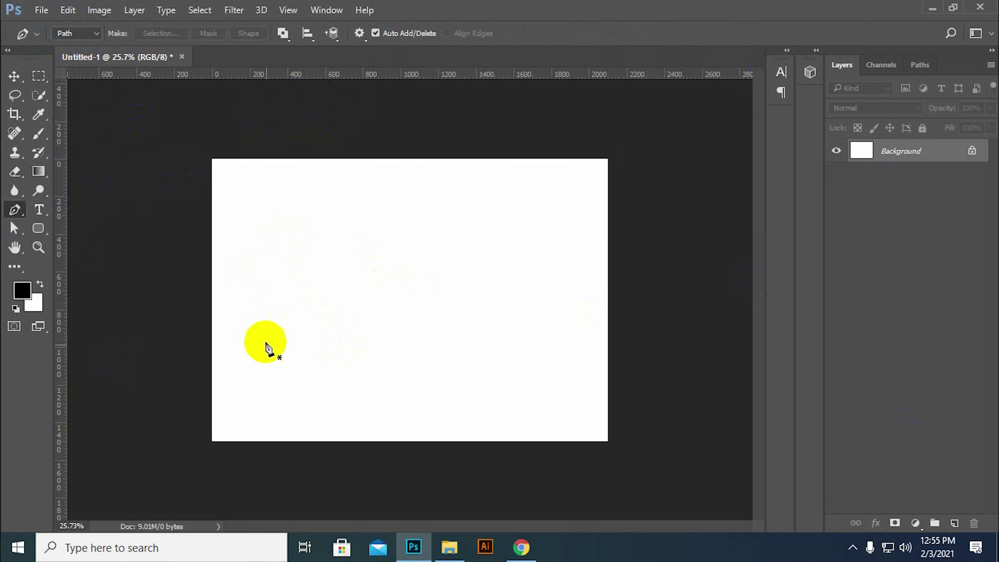
left_click_drag(401, 306, 531, 353)
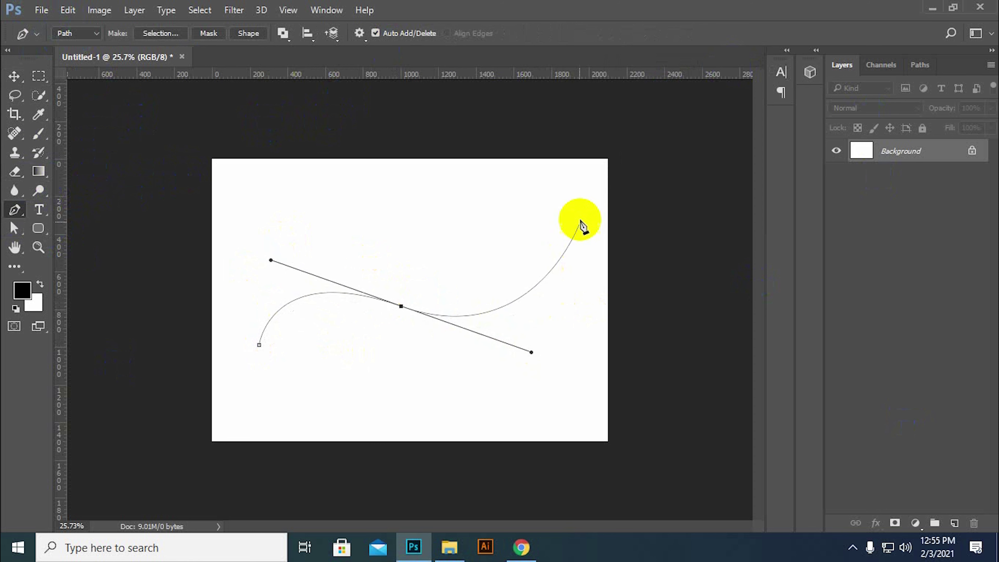
left_click(571, 210)
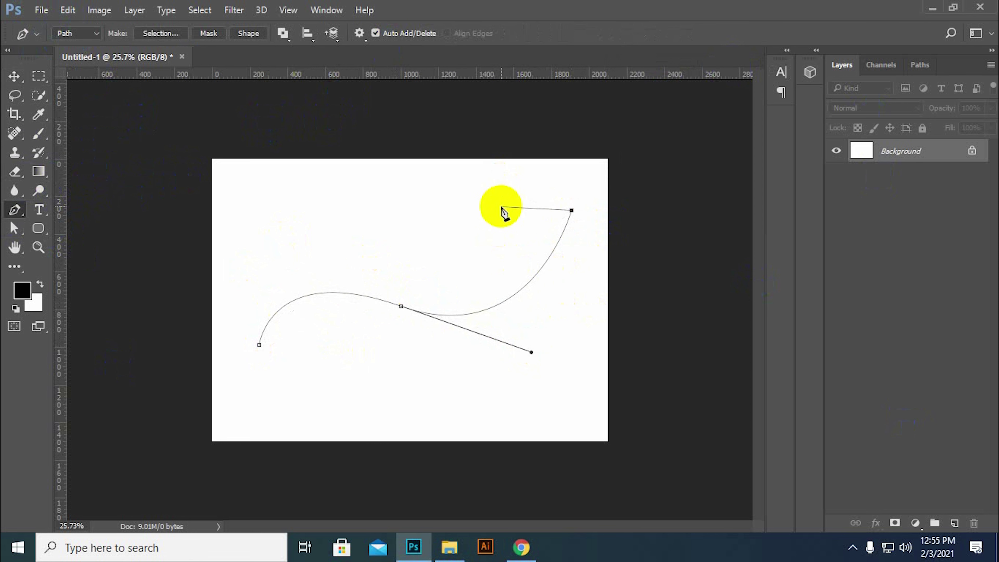
left_click(38, 210)
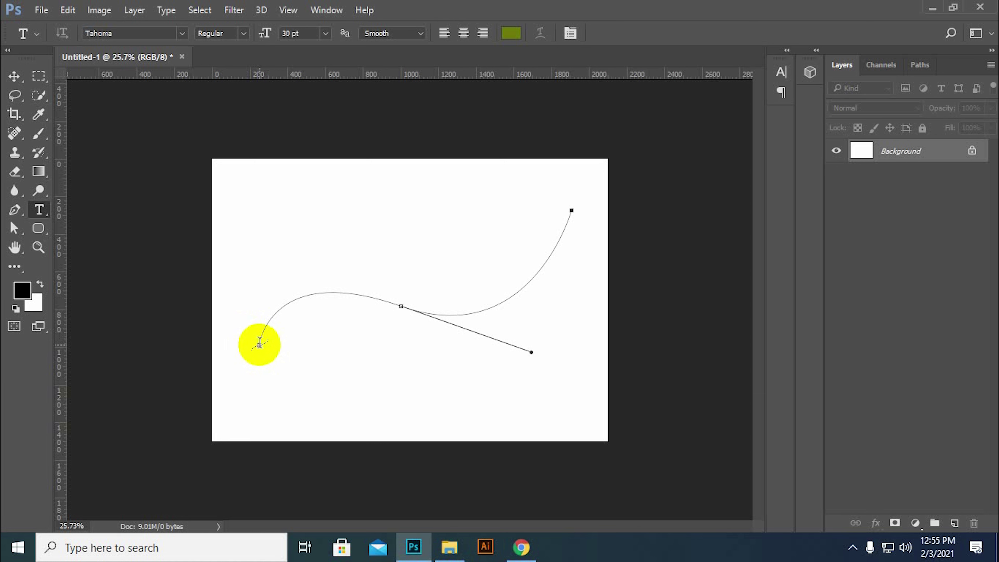
Step: Start text on the S path with the Type tool, then cancel the empty path text
left_click(259, 342)
left_click(487, 344)
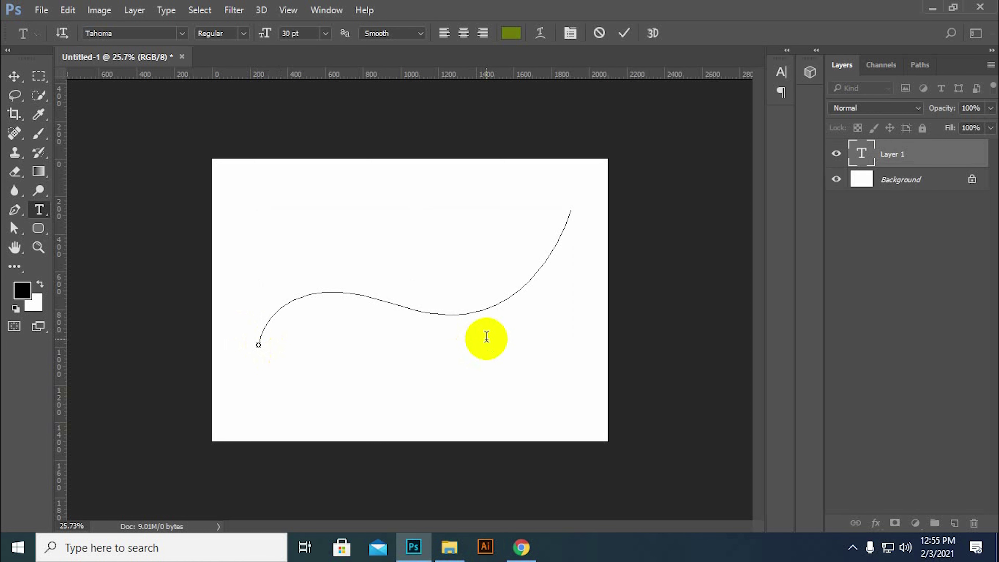
left_click(598, 33)
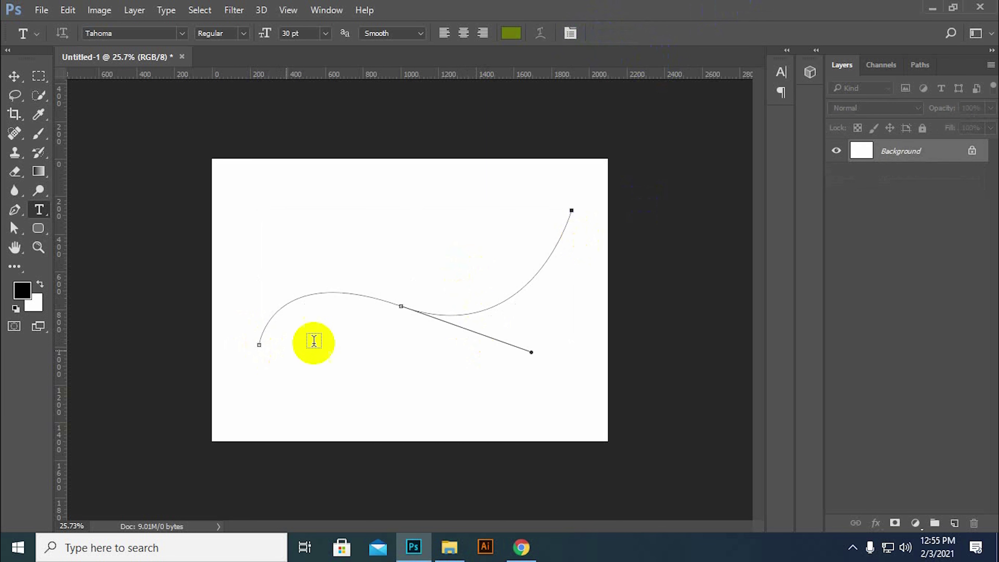
Step: Place and commit text on the path, delete that text layer, and return to the Pen tool
left_click(261, 340)
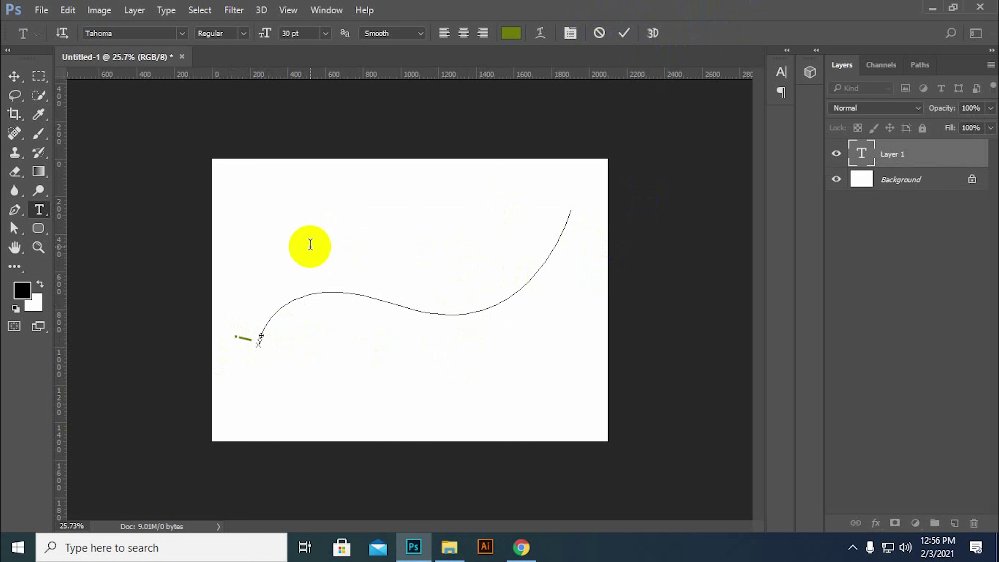
double_click(871, 149)
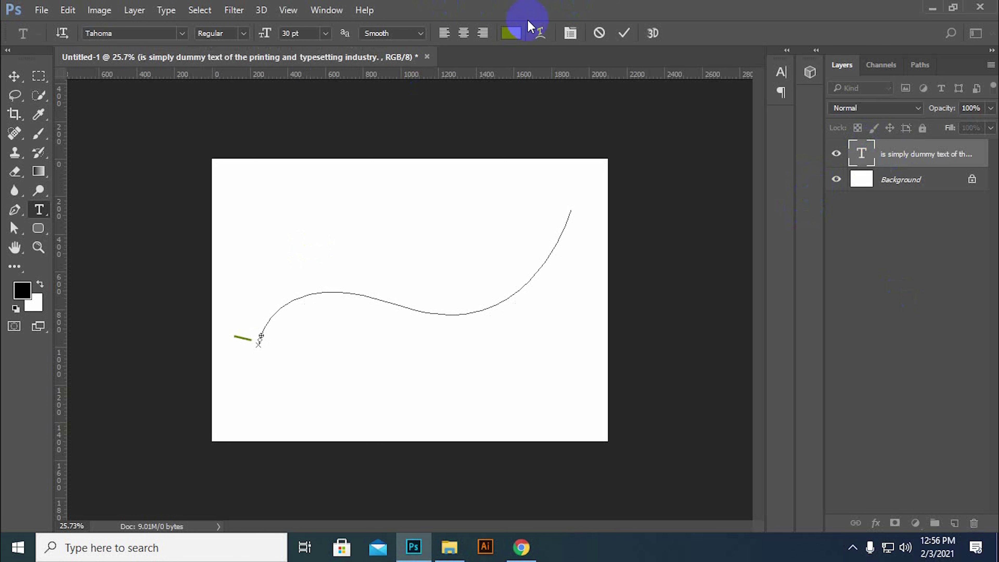
left_click(611, 33)
left_click(14, 76)
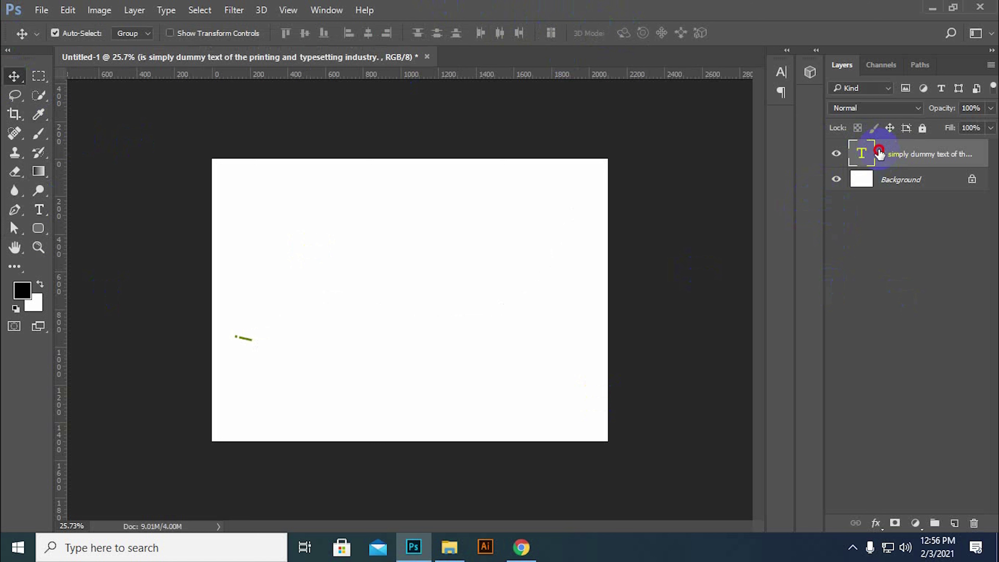
key("Delete")
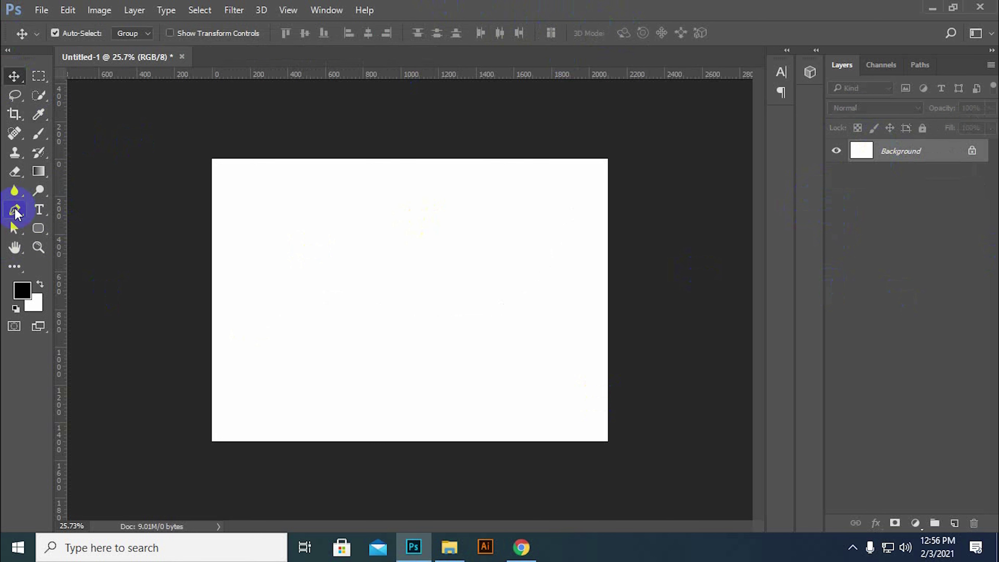
left_click(14, 209)
Step: Draw an S-curve path from lower left through a smooth midpoint to an upper-right anchor
left_click(239, 398)
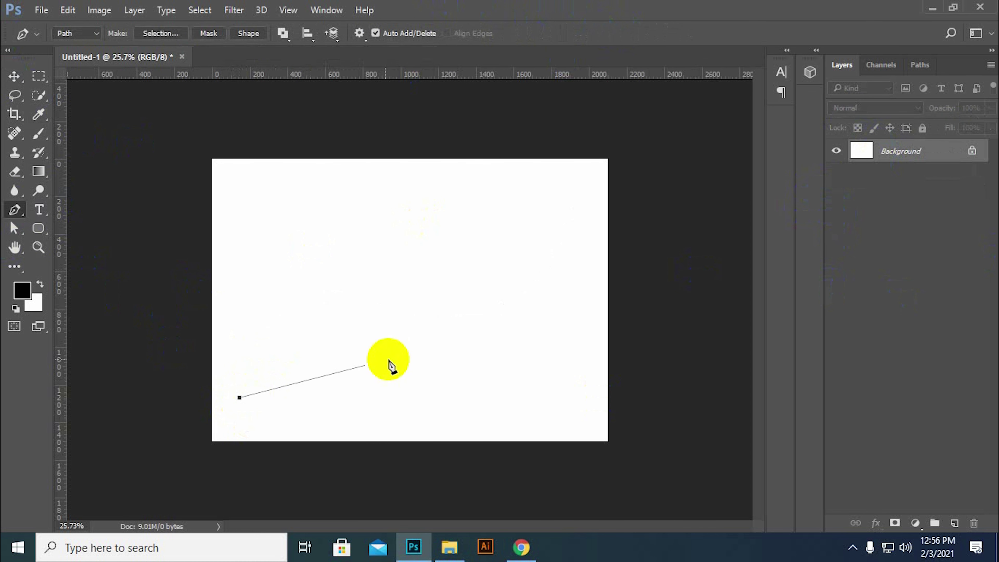
left_click_drag(398, 292, 546, 324)
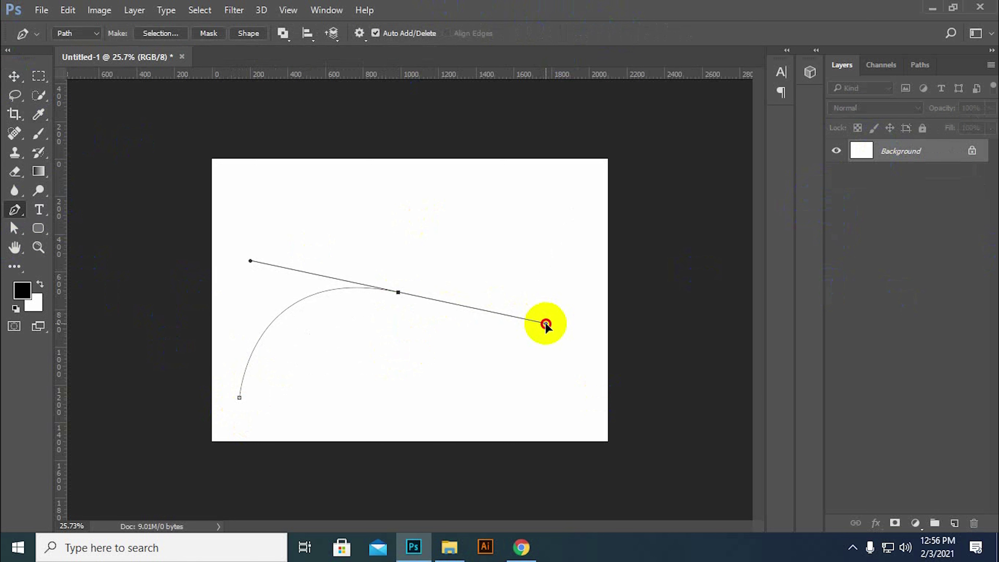
left_click_drag(522, 177, 677, 191)
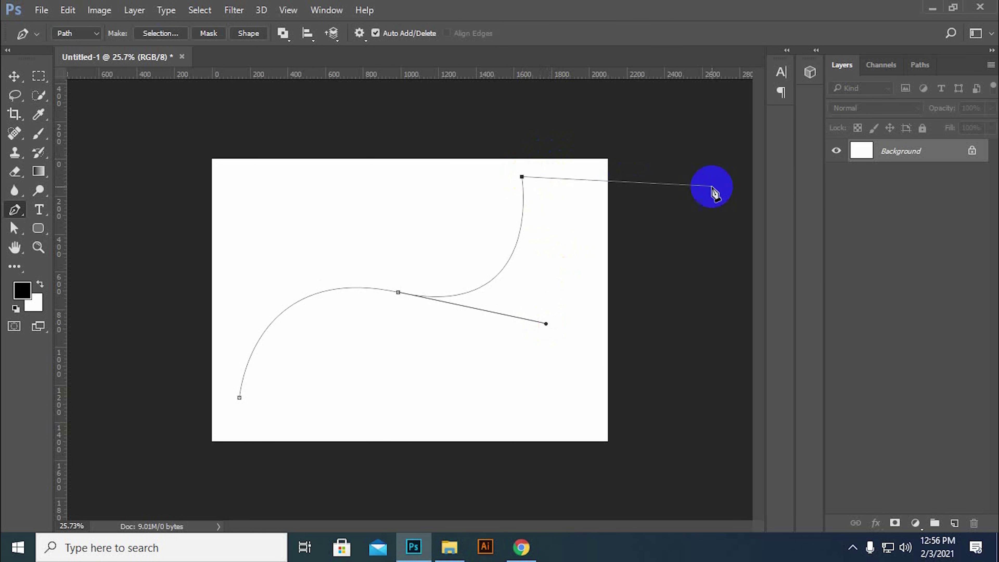
left_click(14, 76)
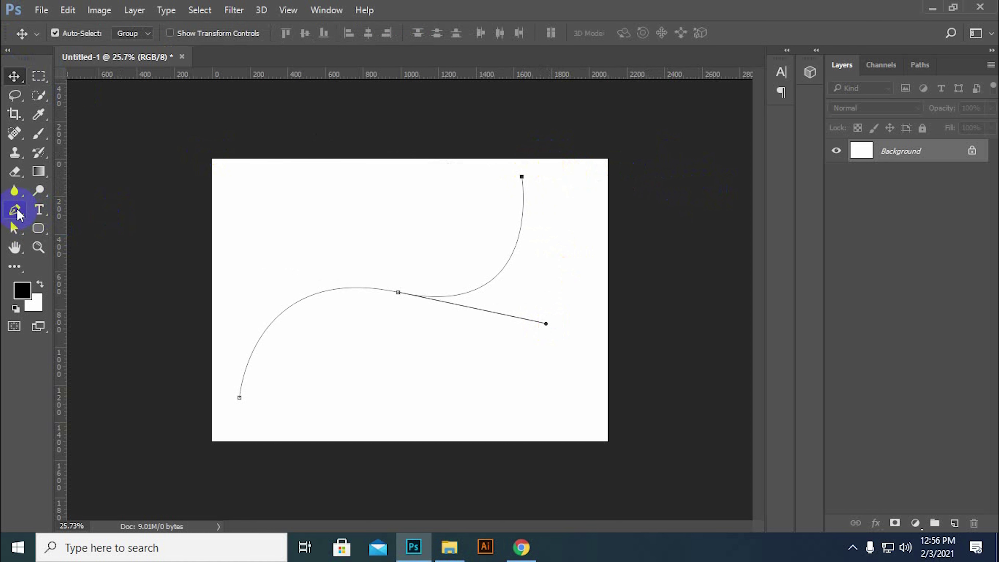
left_click(14, 209)
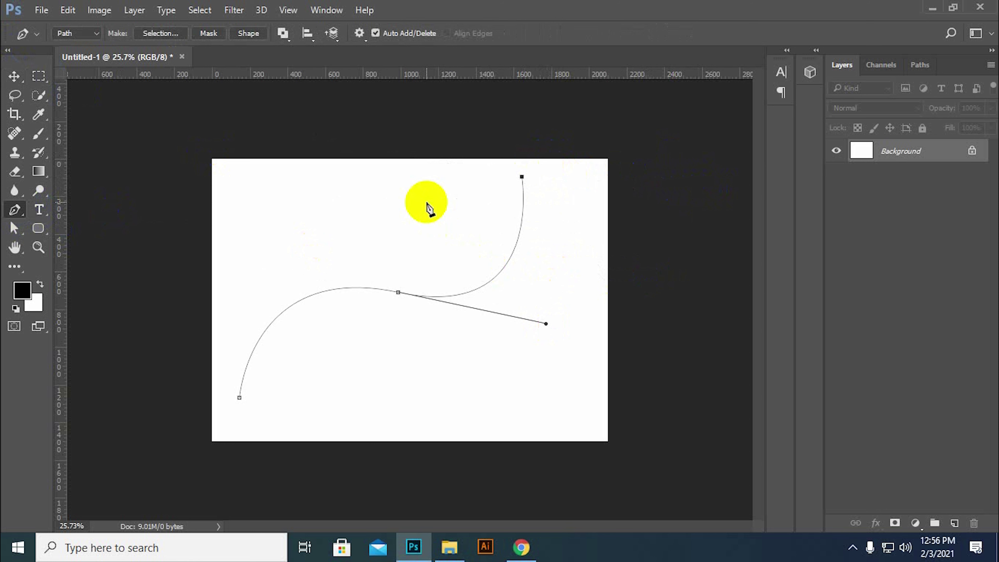
key("Escape")
key("Escape")
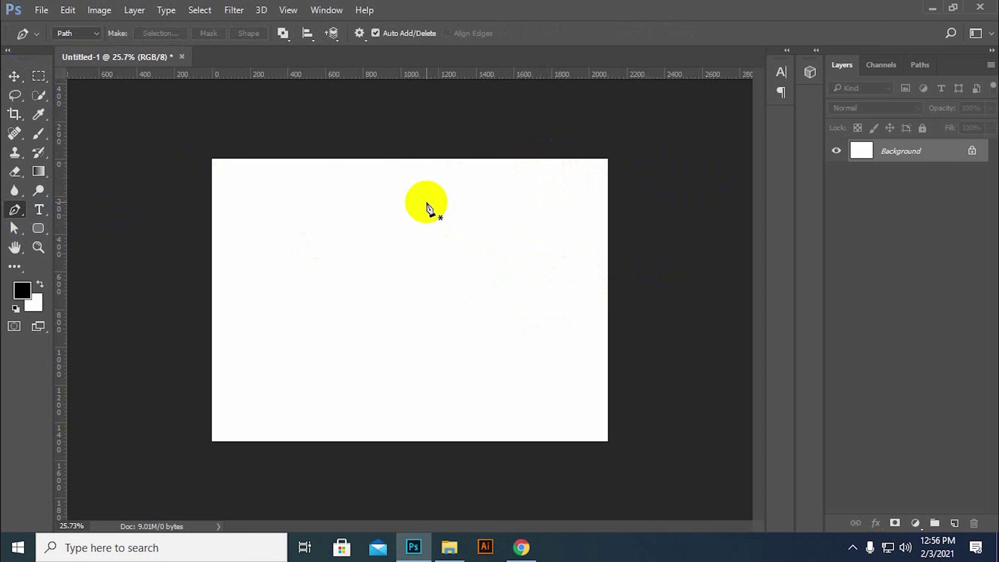
key("ctrl+z")
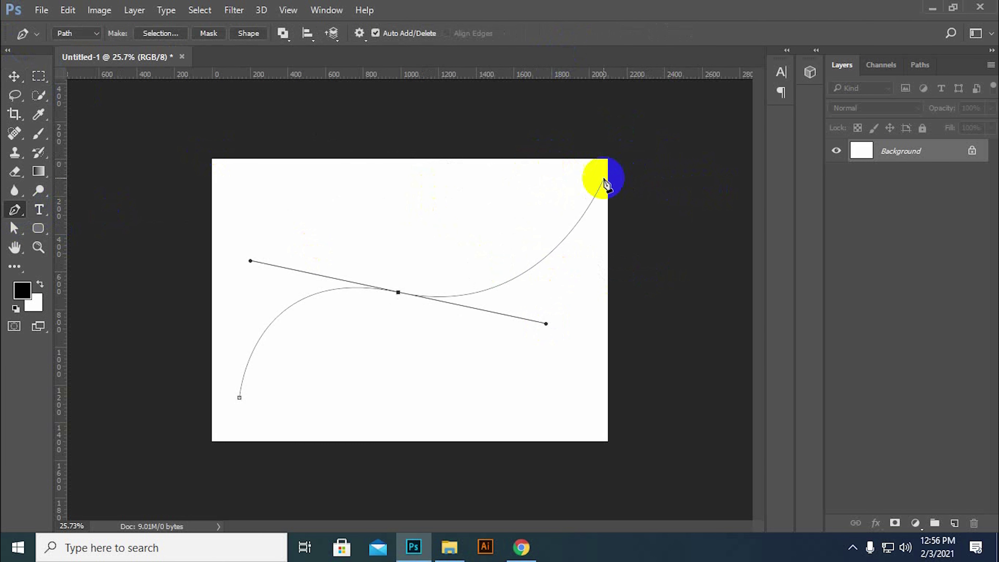
left_click(553, 191)
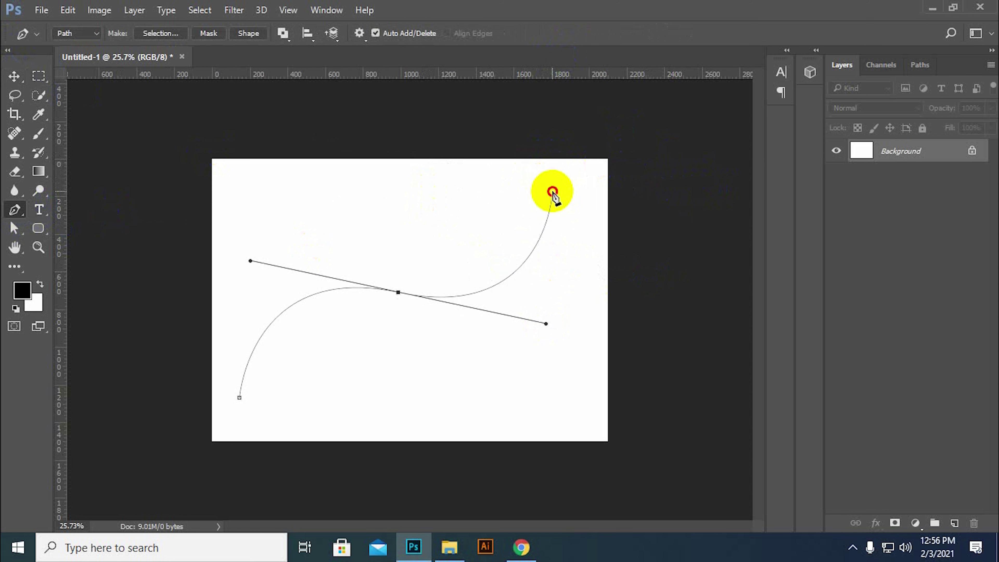
Step: Paste the dummy text onto the start of the S-curve at 9 pt and commit it
left_click(38, 210)
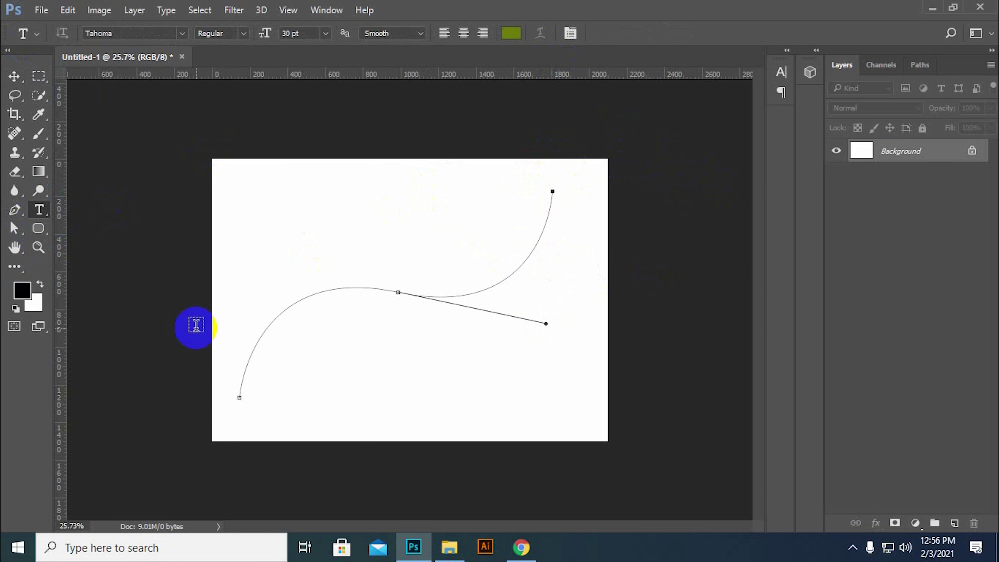
left_click(244, 379)
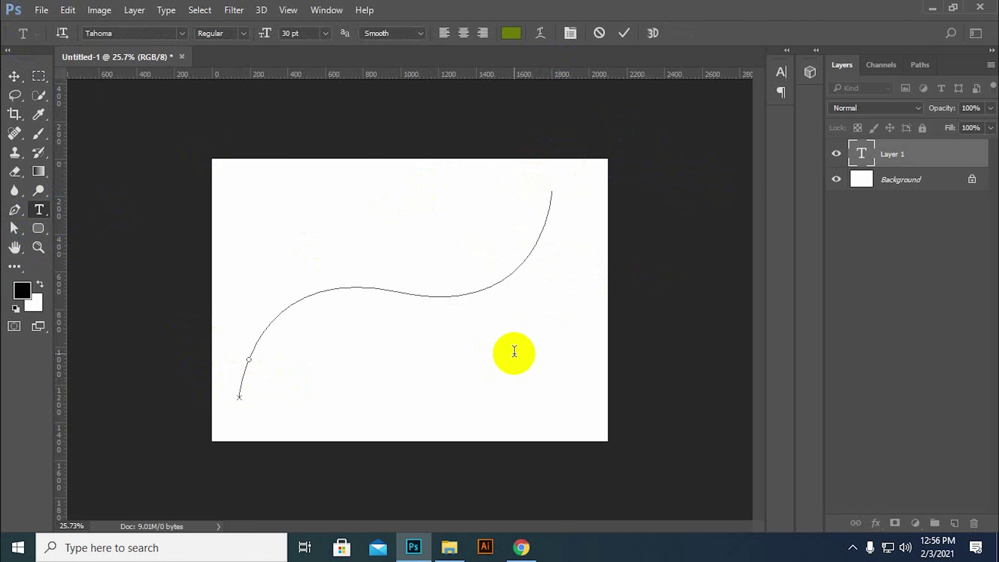
key("ctrl+v")
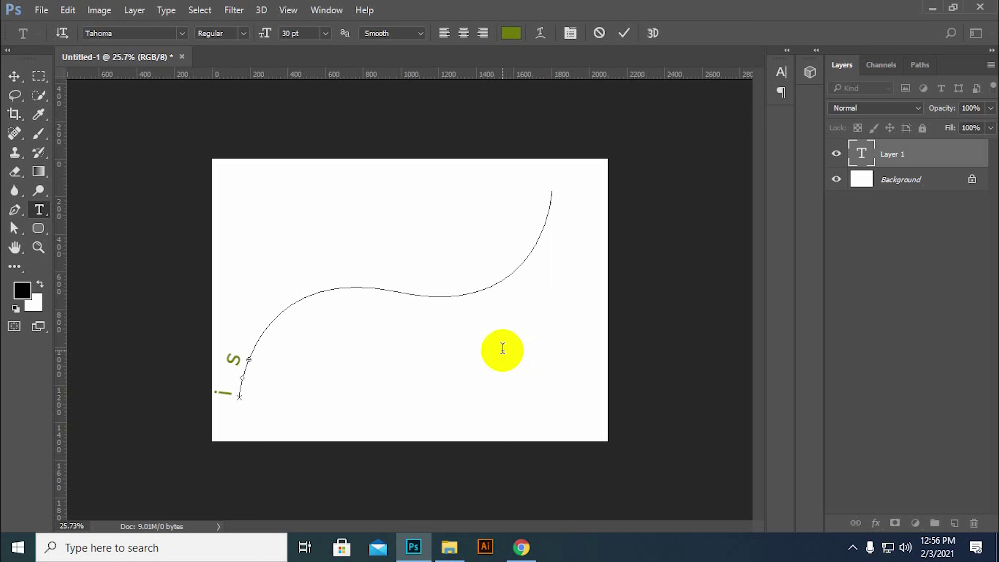
left_click(326, 34)
left_click(315, 103)
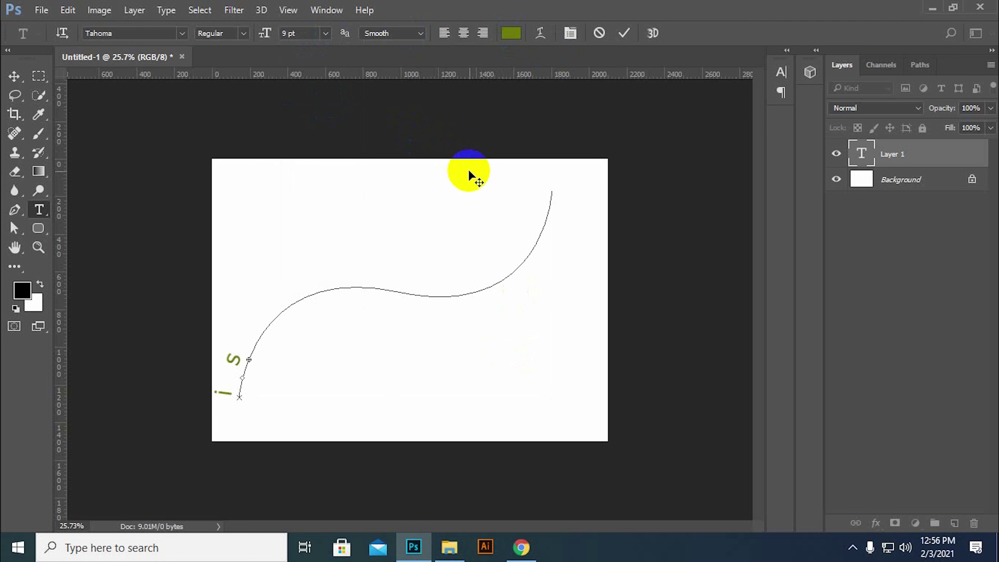
left_click(622, 32)
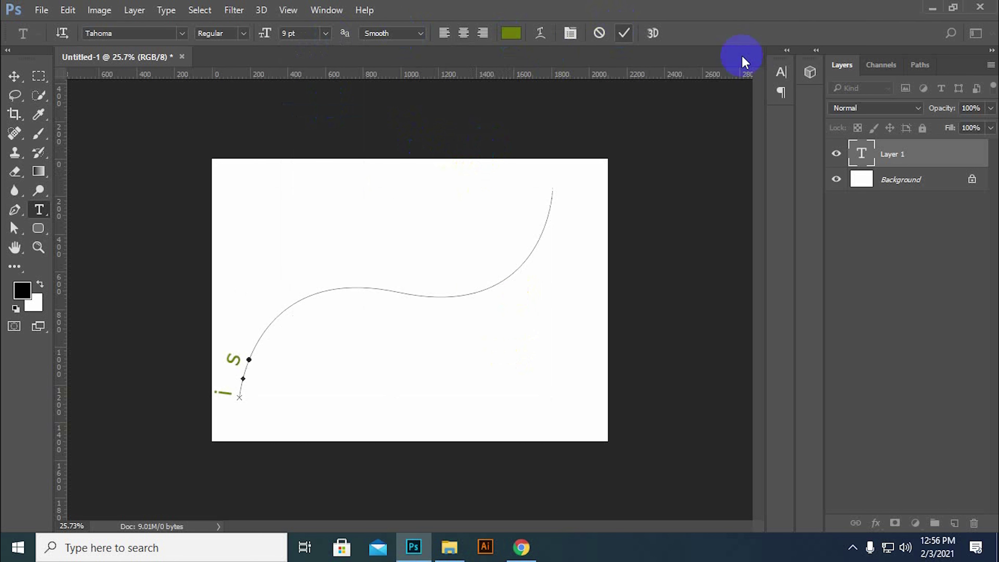
Step: Select all the path text and reduce its font size to 5 pt
double_click(868, 159)
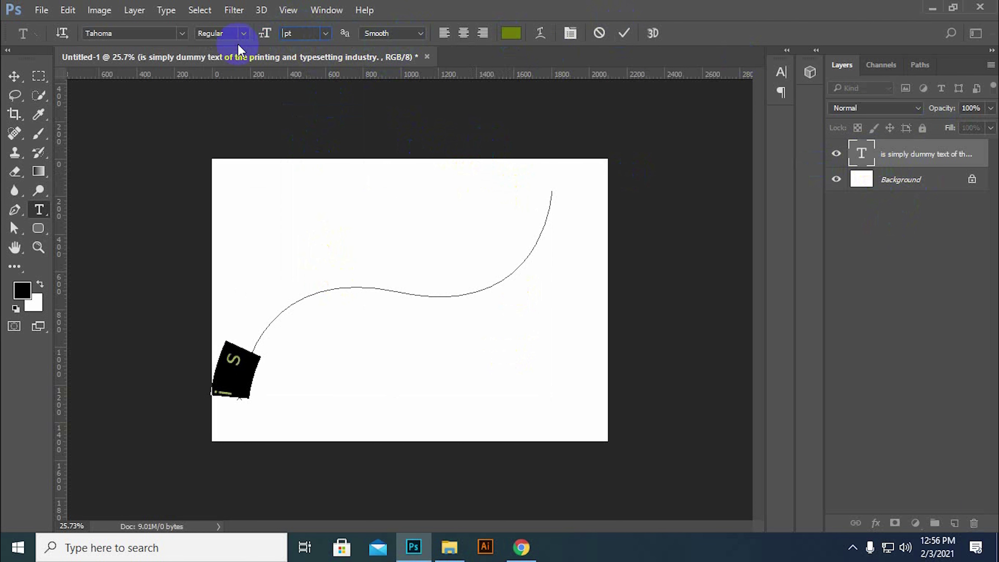
type("5")
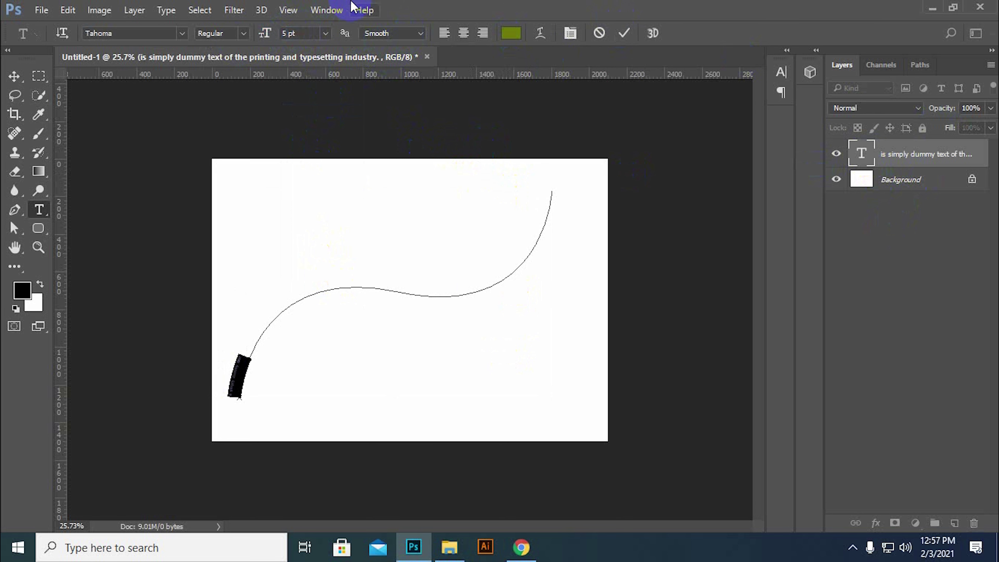
left_click(624, 34)
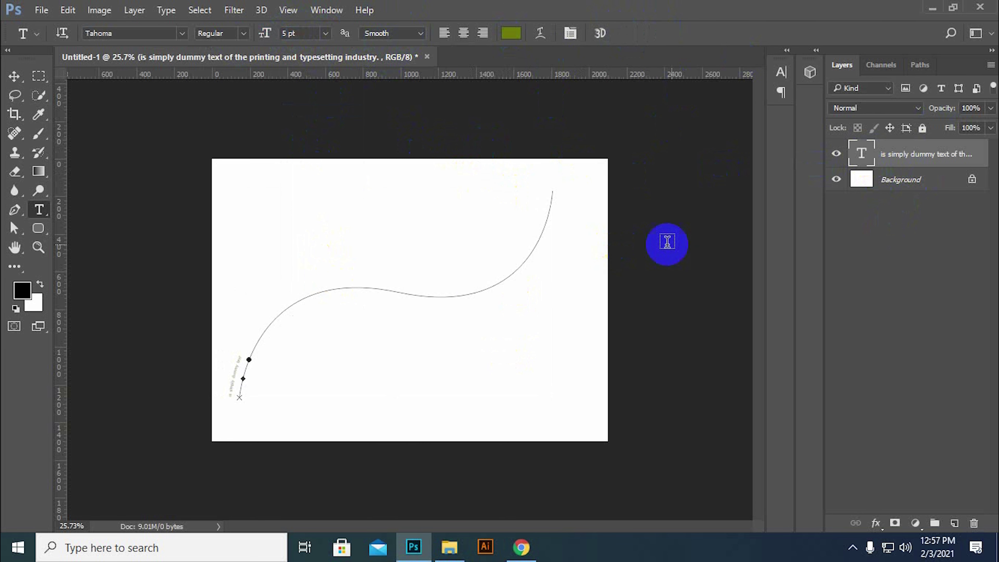
scroll(412, 299, "up", 2)
Step: Centre the path text in the Paragraph panel and apply 0 pt baseline shift
scroll(291, 342, "up", 3)
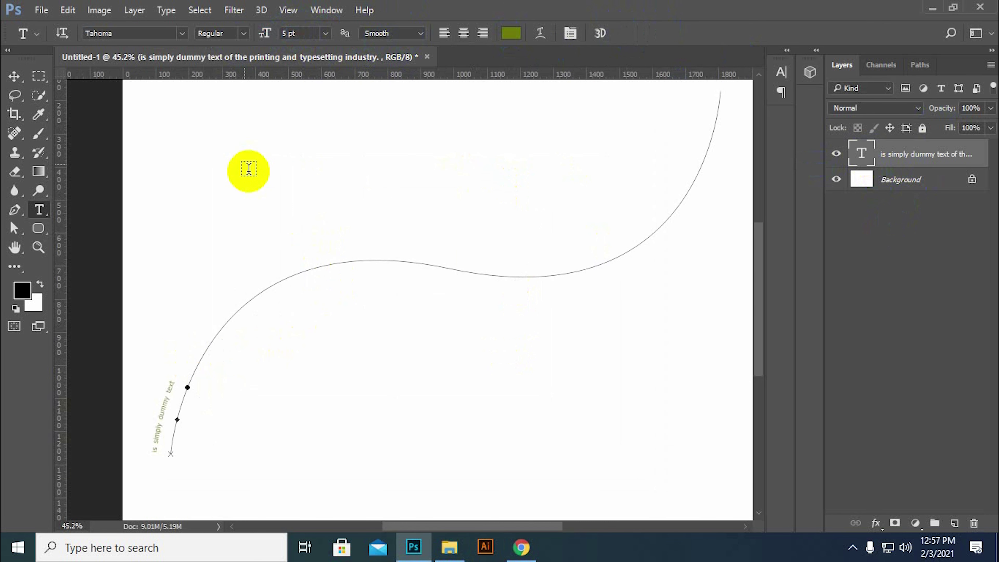
left_click(371, 34)
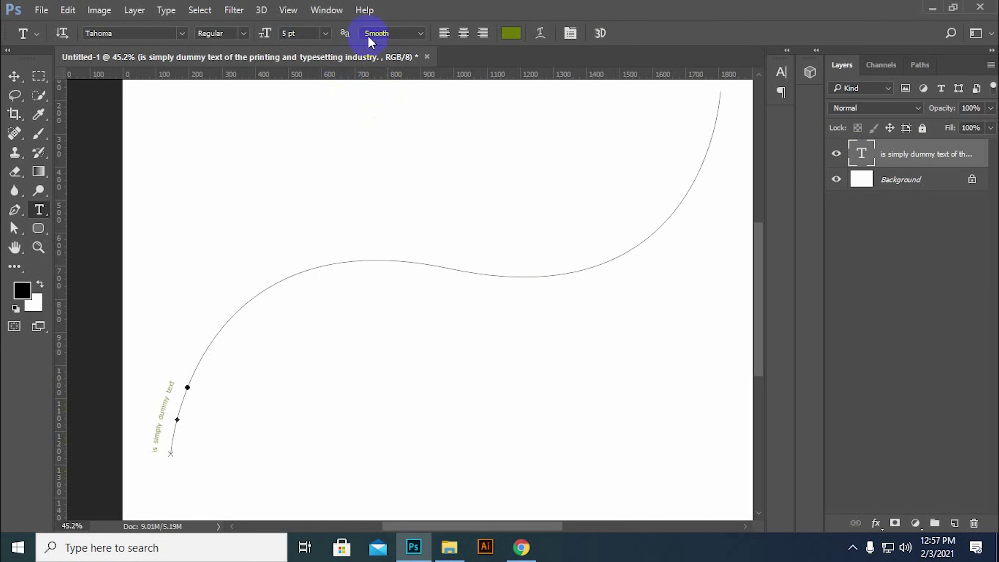
left_click(442, 34)
left_click(781, 91)
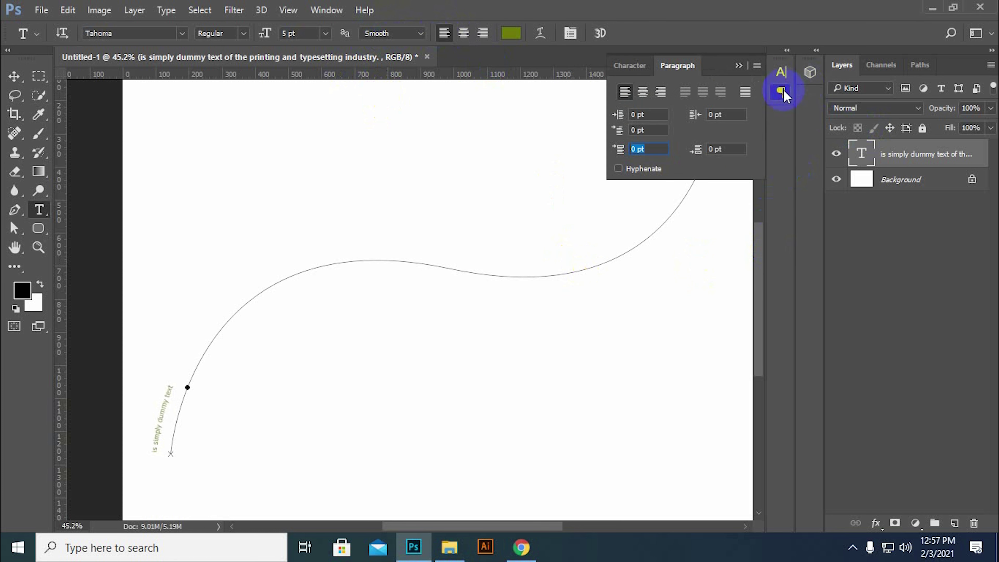
left_click(627, 65)
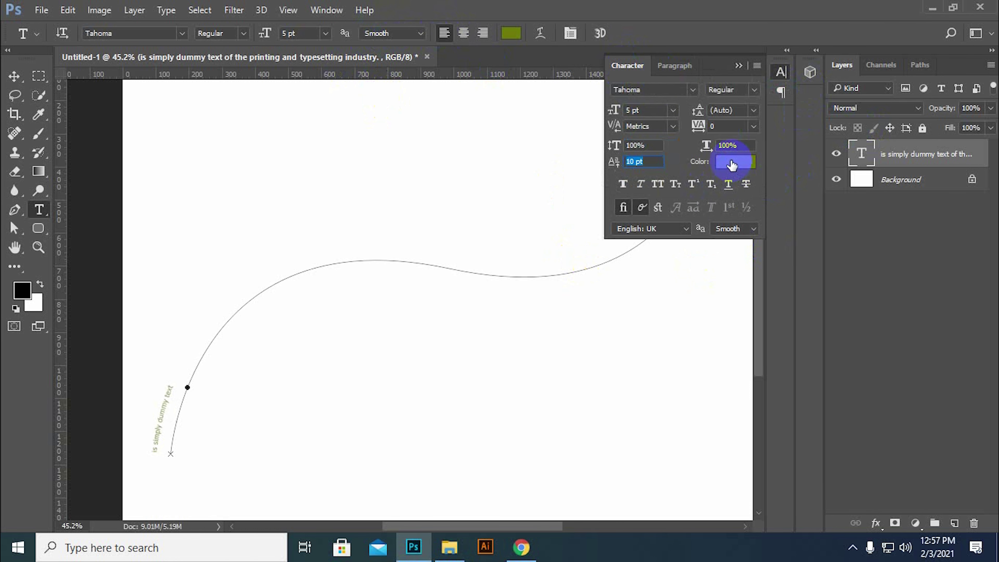
left_click(675, 66)
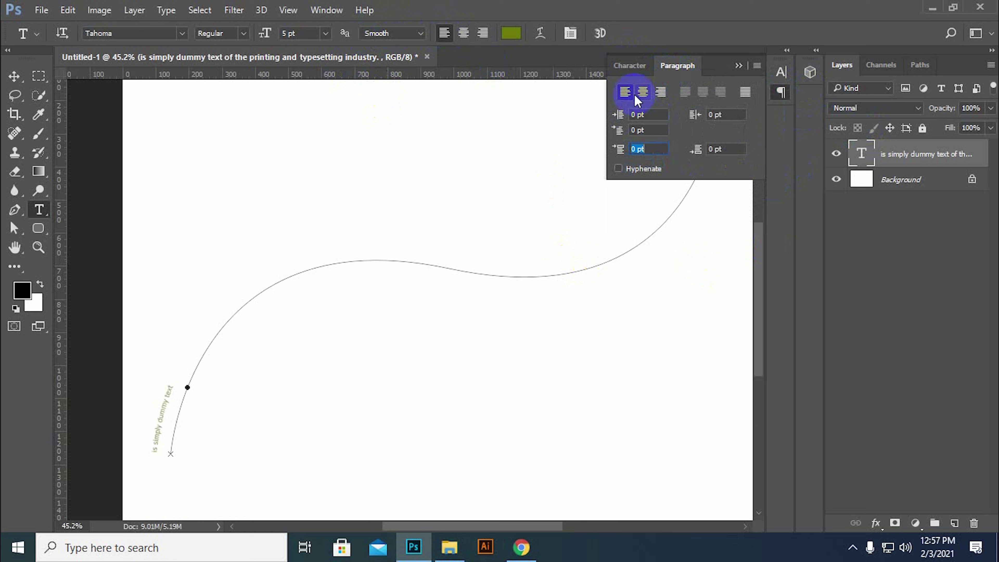
left_click(648, 97)
left_click(627, 65)
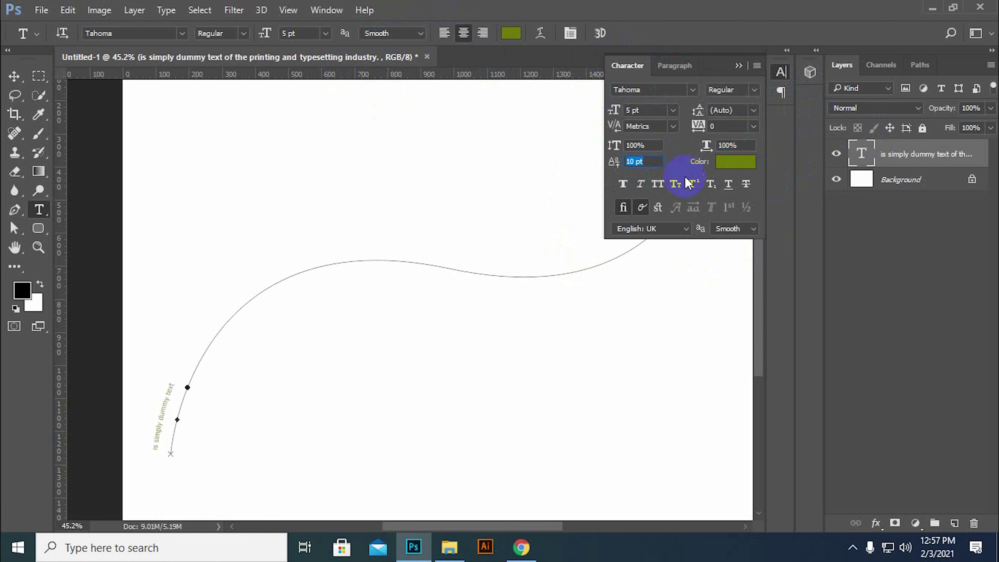
left_click(644, 162)
type("0")
key("Return")
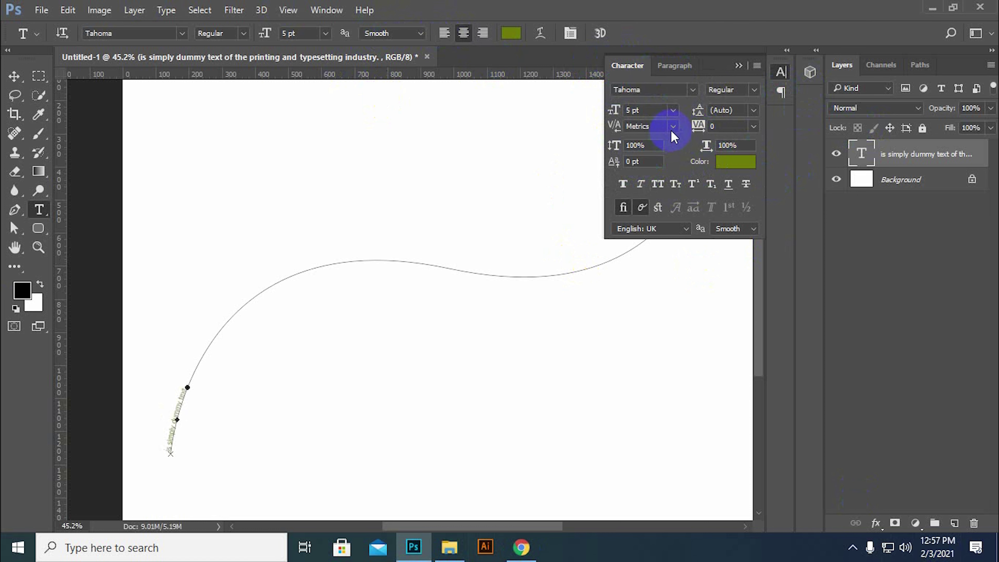
Step: Close the Character panel, reselect the curved text and commit it
left_click(742, 66)
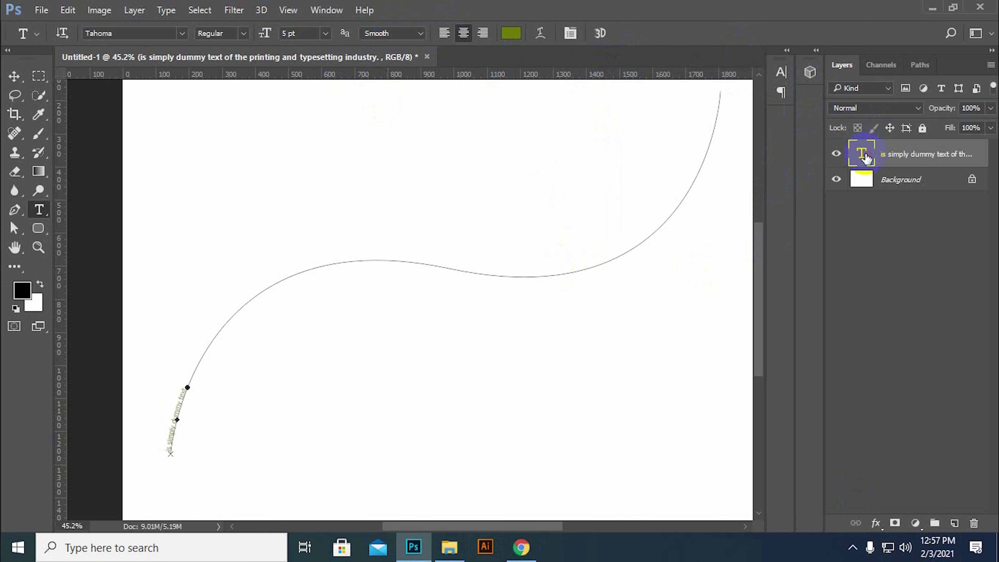
double_click(866, 157)
left_click(179, 390)
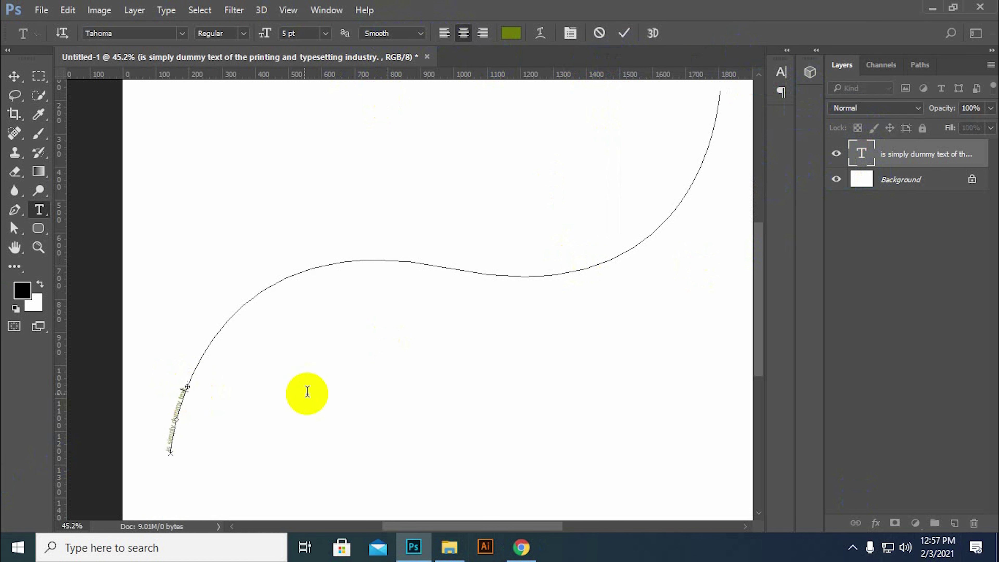
key("ctrl")
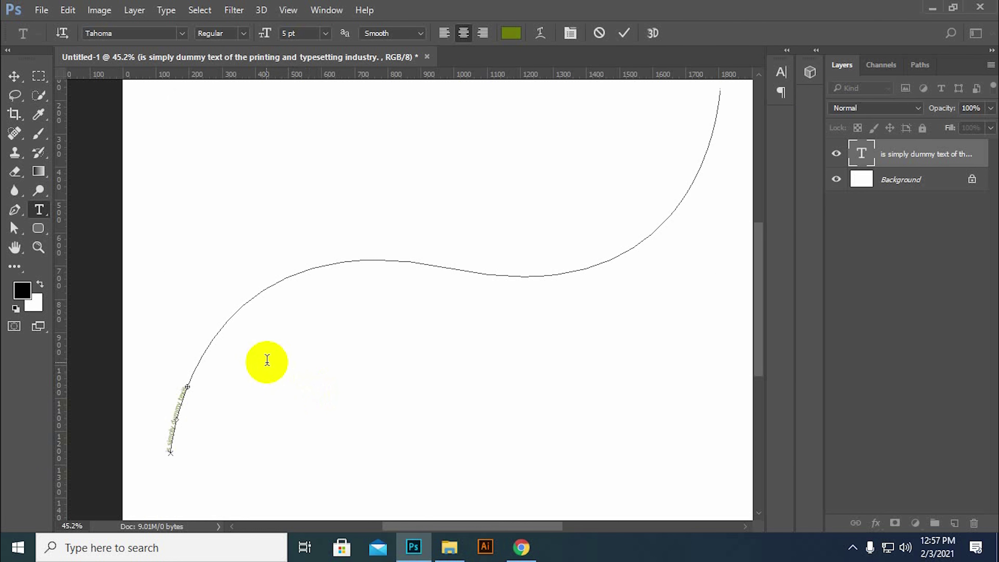
scroll(263, 273, "down", 3)
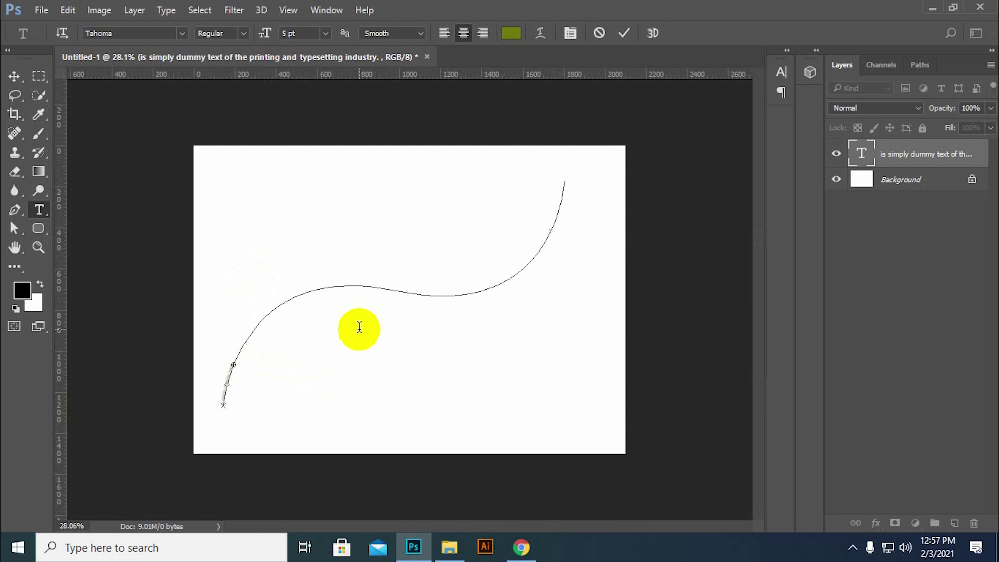
left_click(624, 35)
left_click(14, 76)
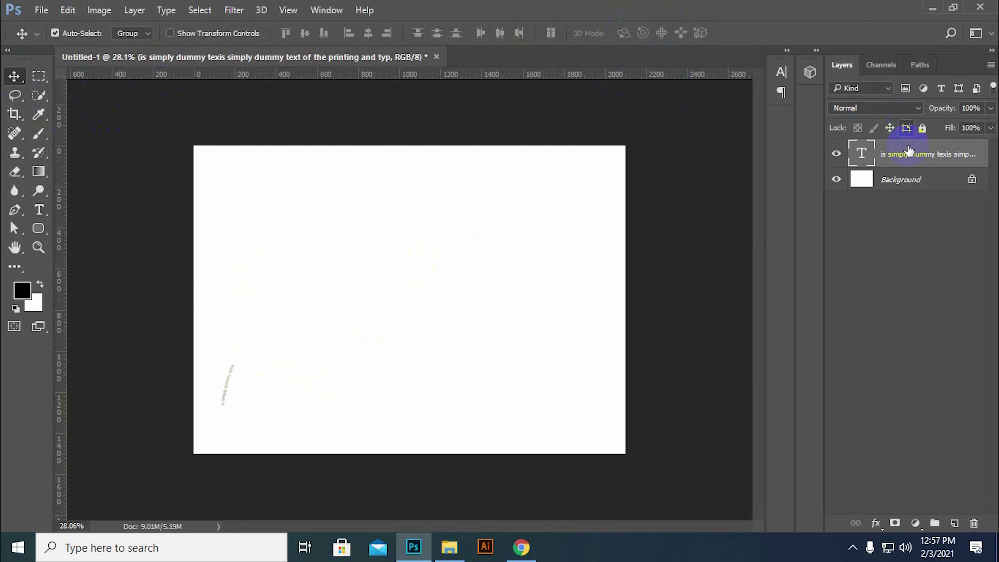
Step: Delete the text layer and draw a new S-curve from left through a smooth midpoint
key("Delete")
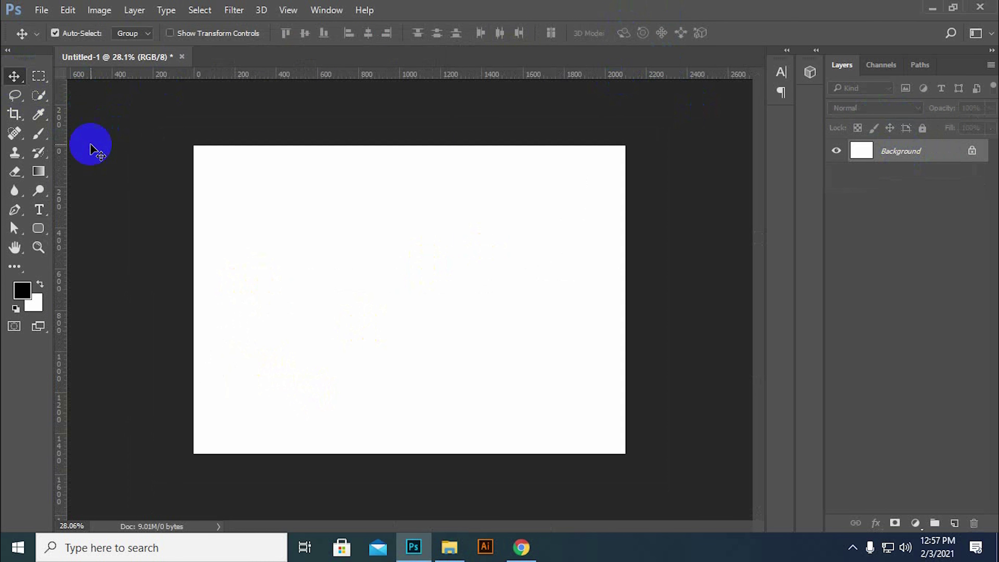
left_click(15, 209)
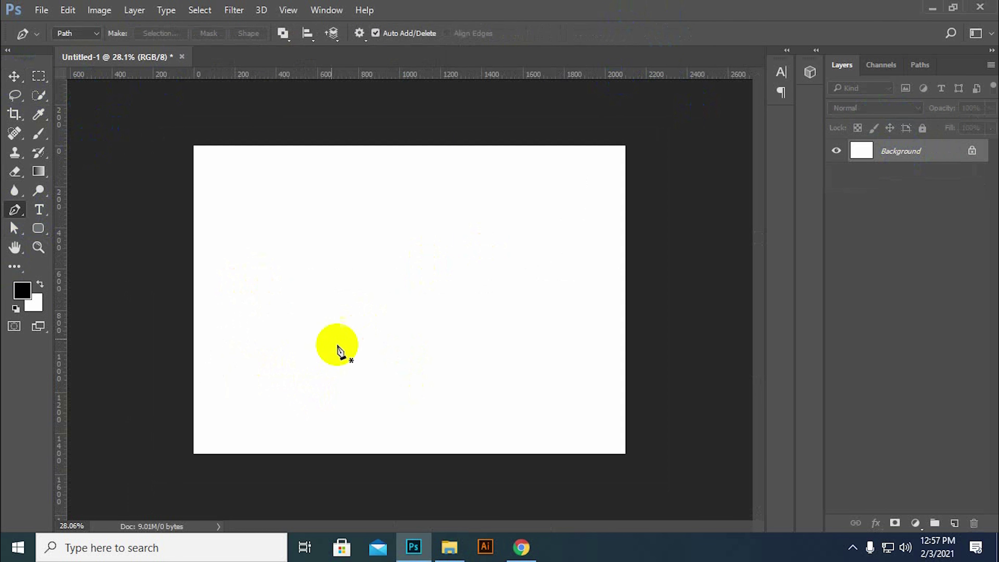
left_click(225, 277)
left_click_drag(402, 276, 533, 381)
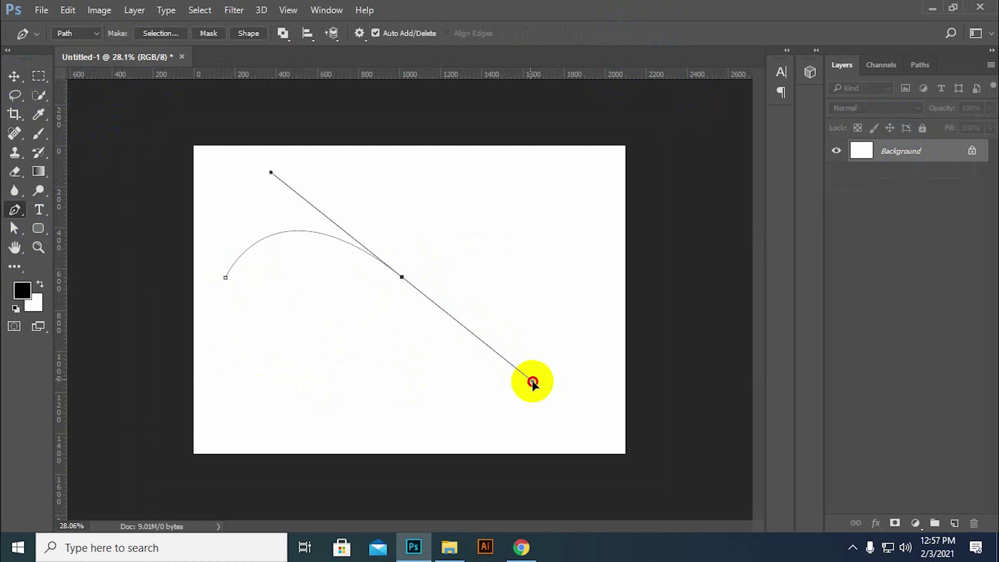
left_click(578, 228)
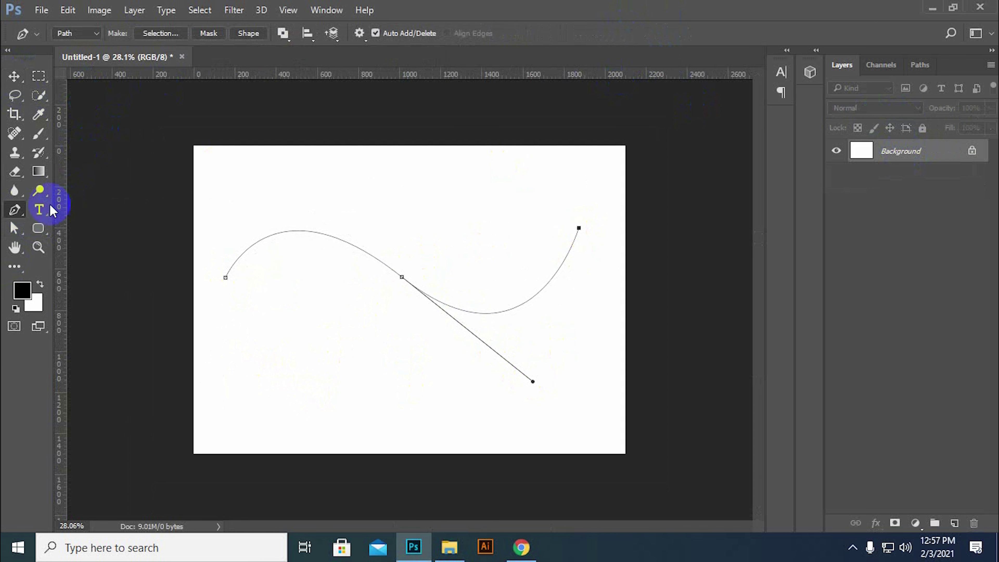
Step: Add text at the start of the new curve and commit it
left_click(39, 209)
left_click(231, 267)
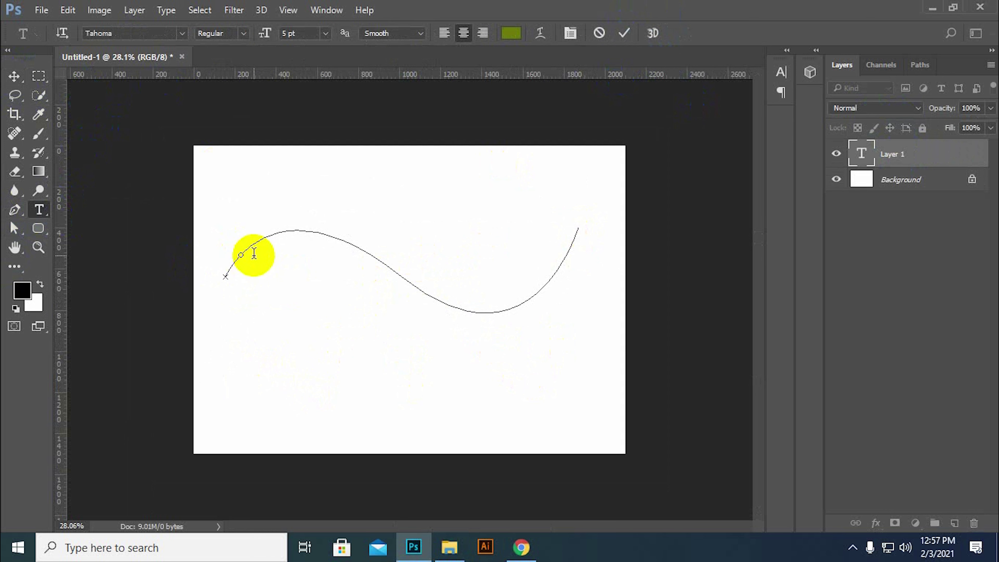
key("ctrl")
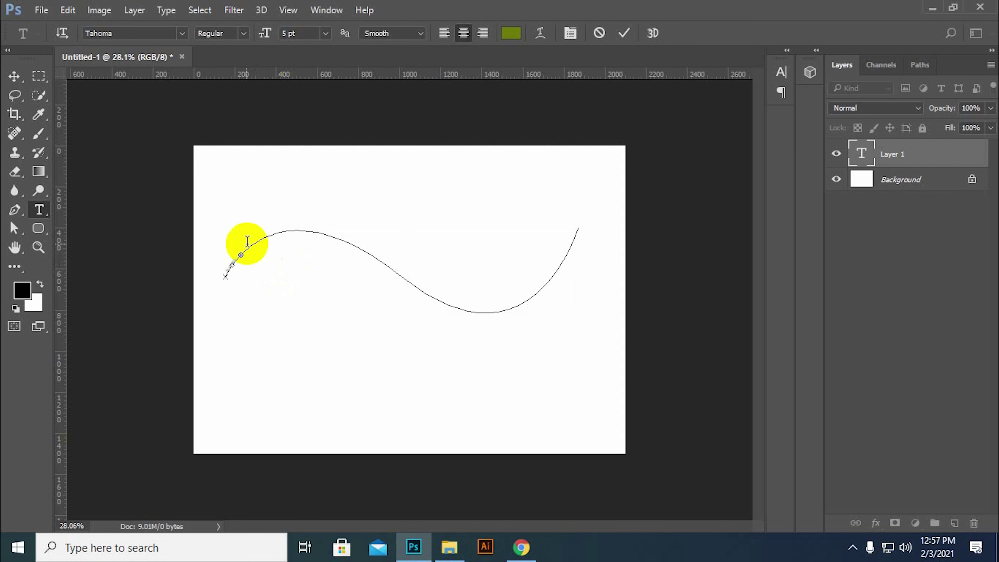
scroll(164, 245, "up", 2)
scroll(164, 246, "up", 4)
scroll(199, 232, "up", 3)
scroll(270, 281, "up", 3)
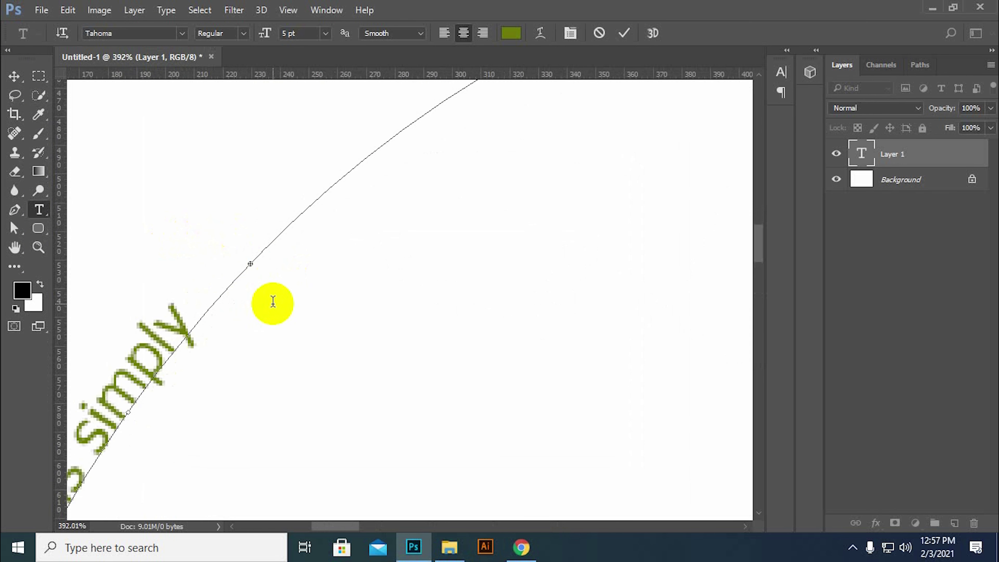
left_click(250, 268)
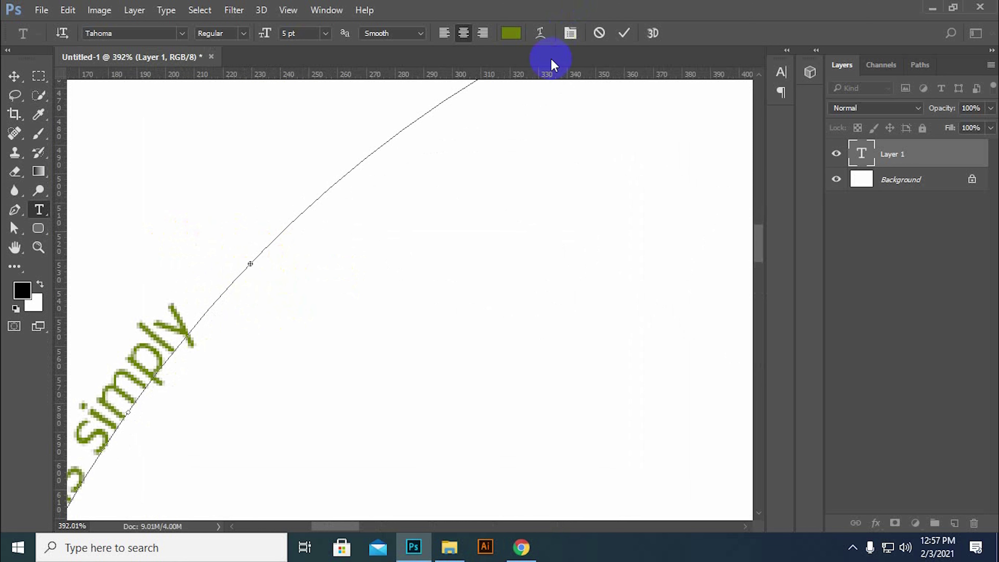
left_click(14, 75)
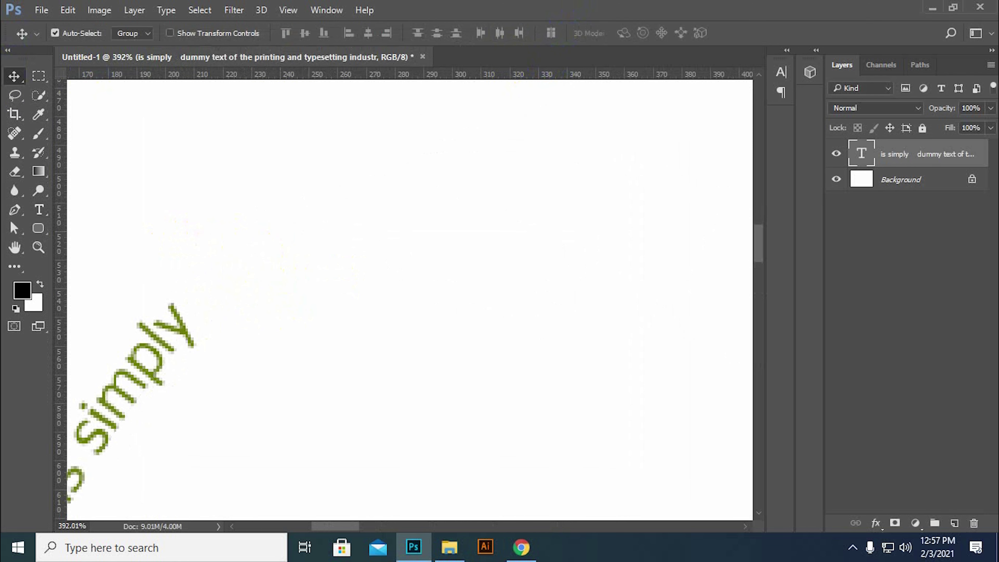
Step: Quit Photoshop choosing Don't Save, then minimize the browser
left_click(979, 7)
left_click(499, 218)
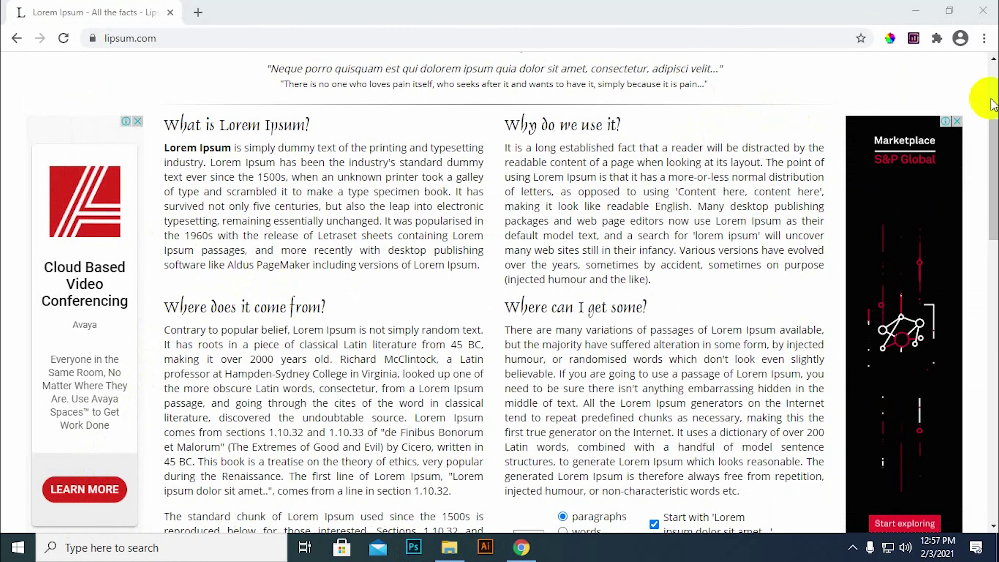
left_click(929, 9)
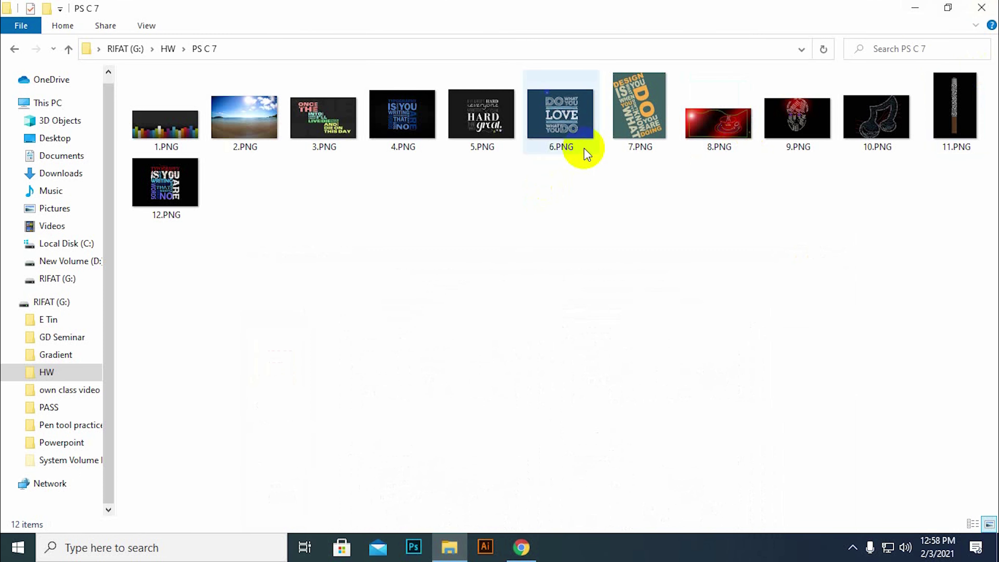
Step: Minimize File Explorer and relaunch Photoshop from the taskbar
left_click(913, 8)
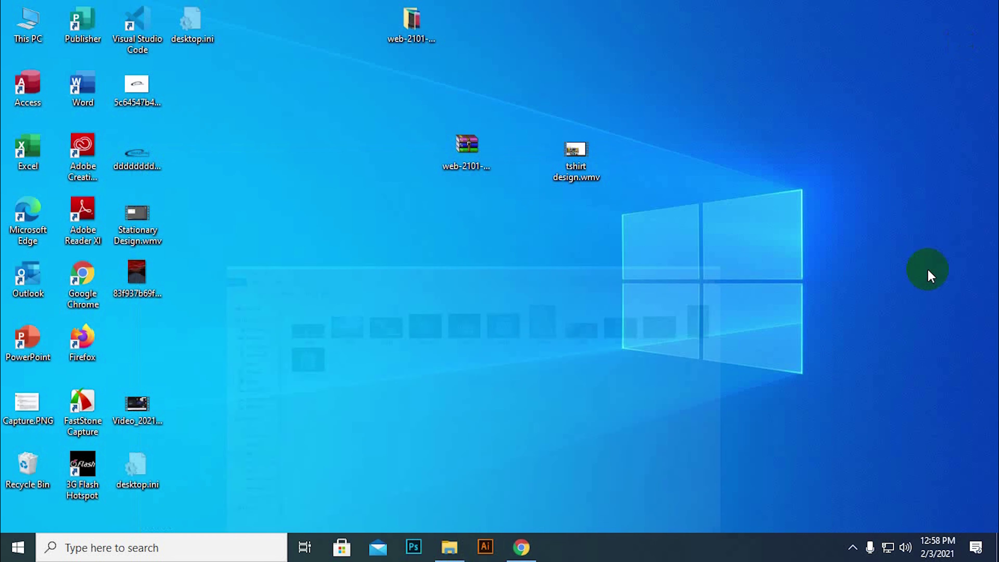
left_click(413, 546)
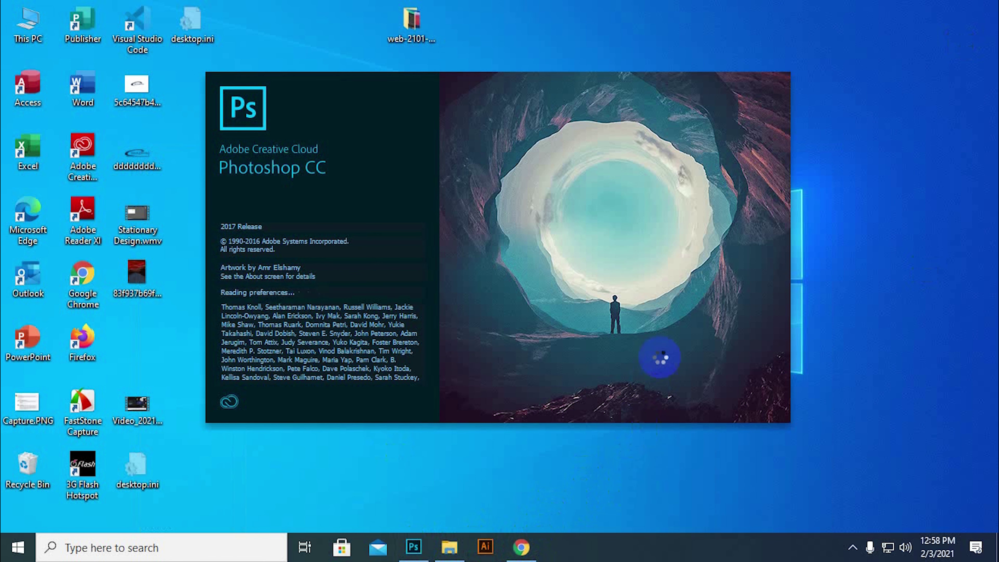